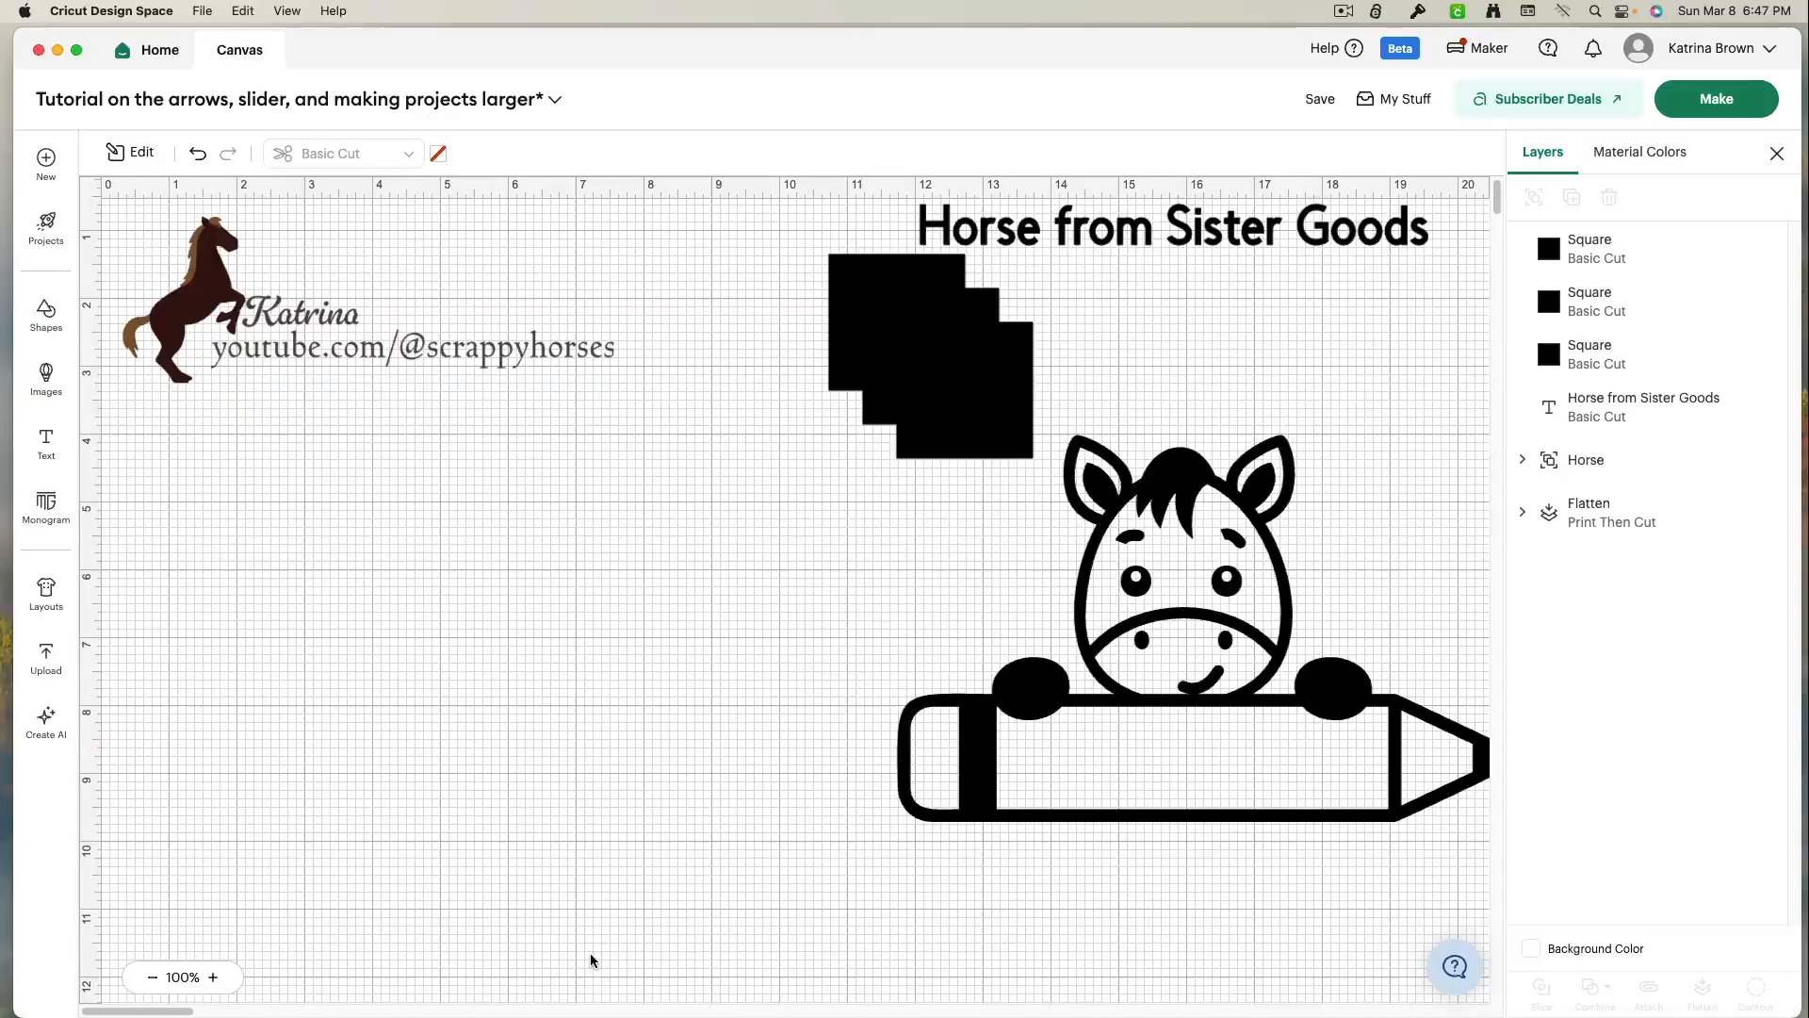
- Duplicate the grouped horse design twice, set both copies aside, and move the original to open canvas space
drag(1165, 499, 914, 564)
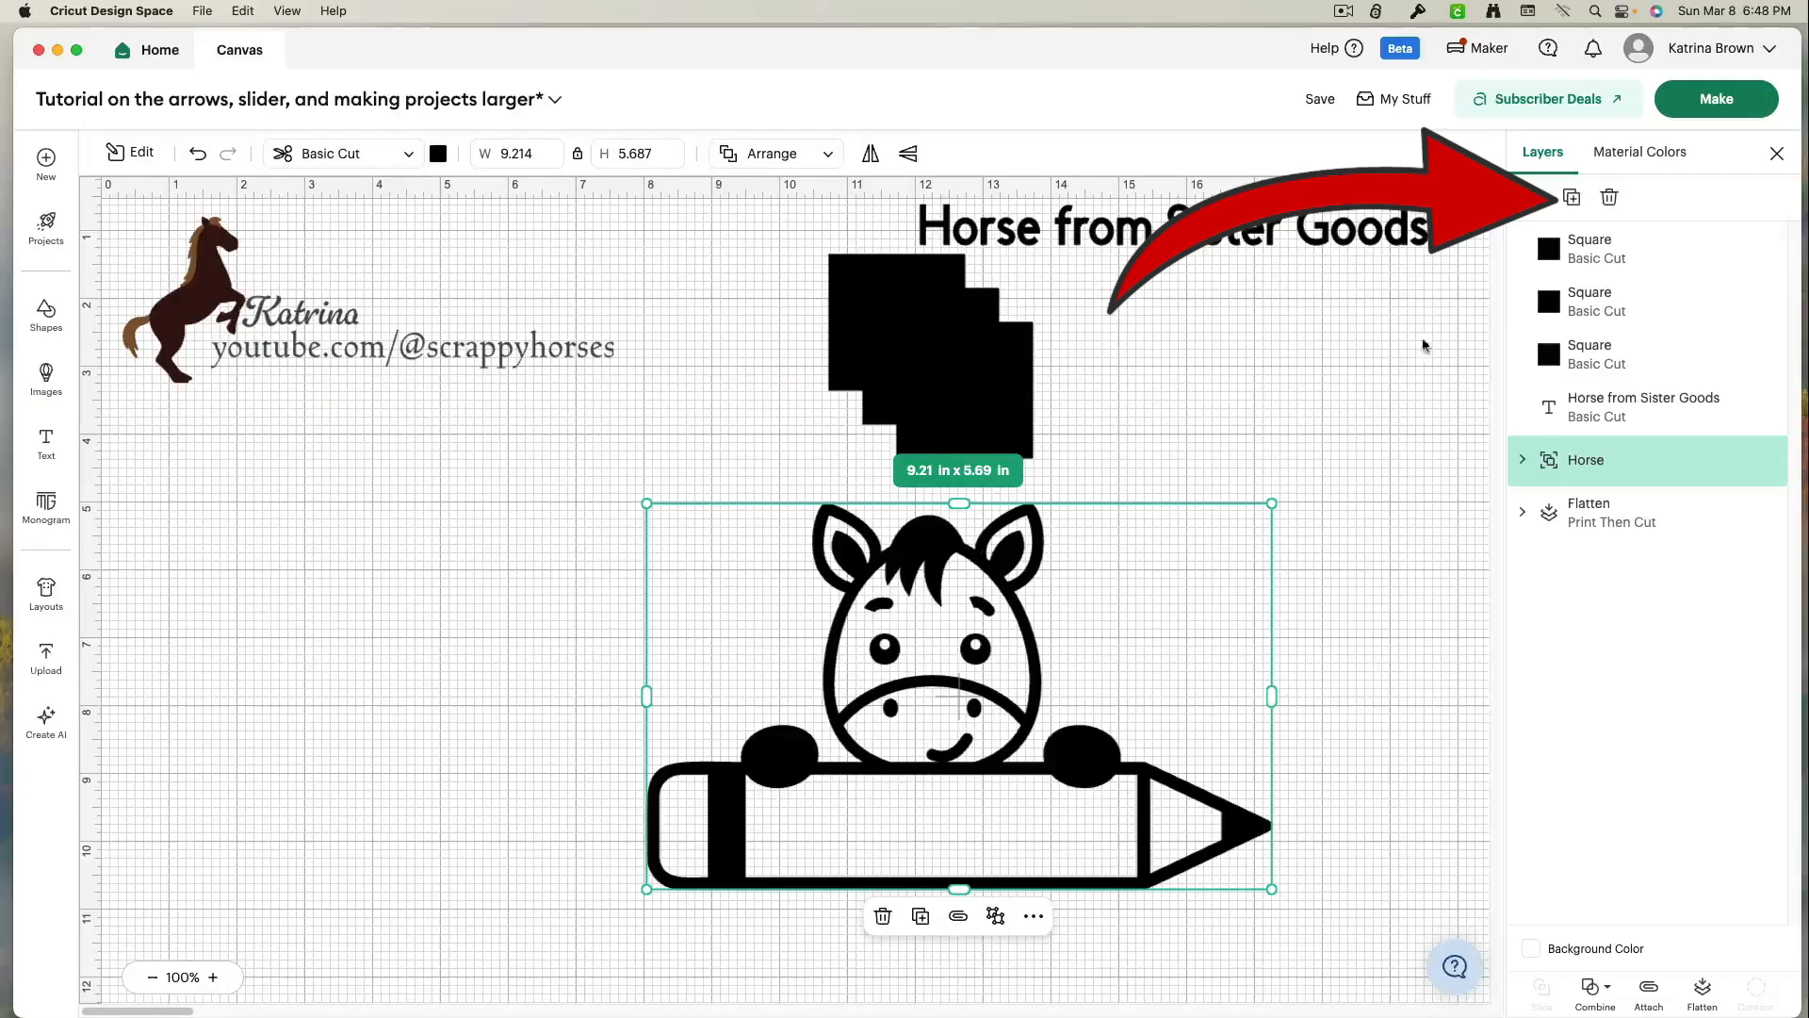
click(1571, 197)
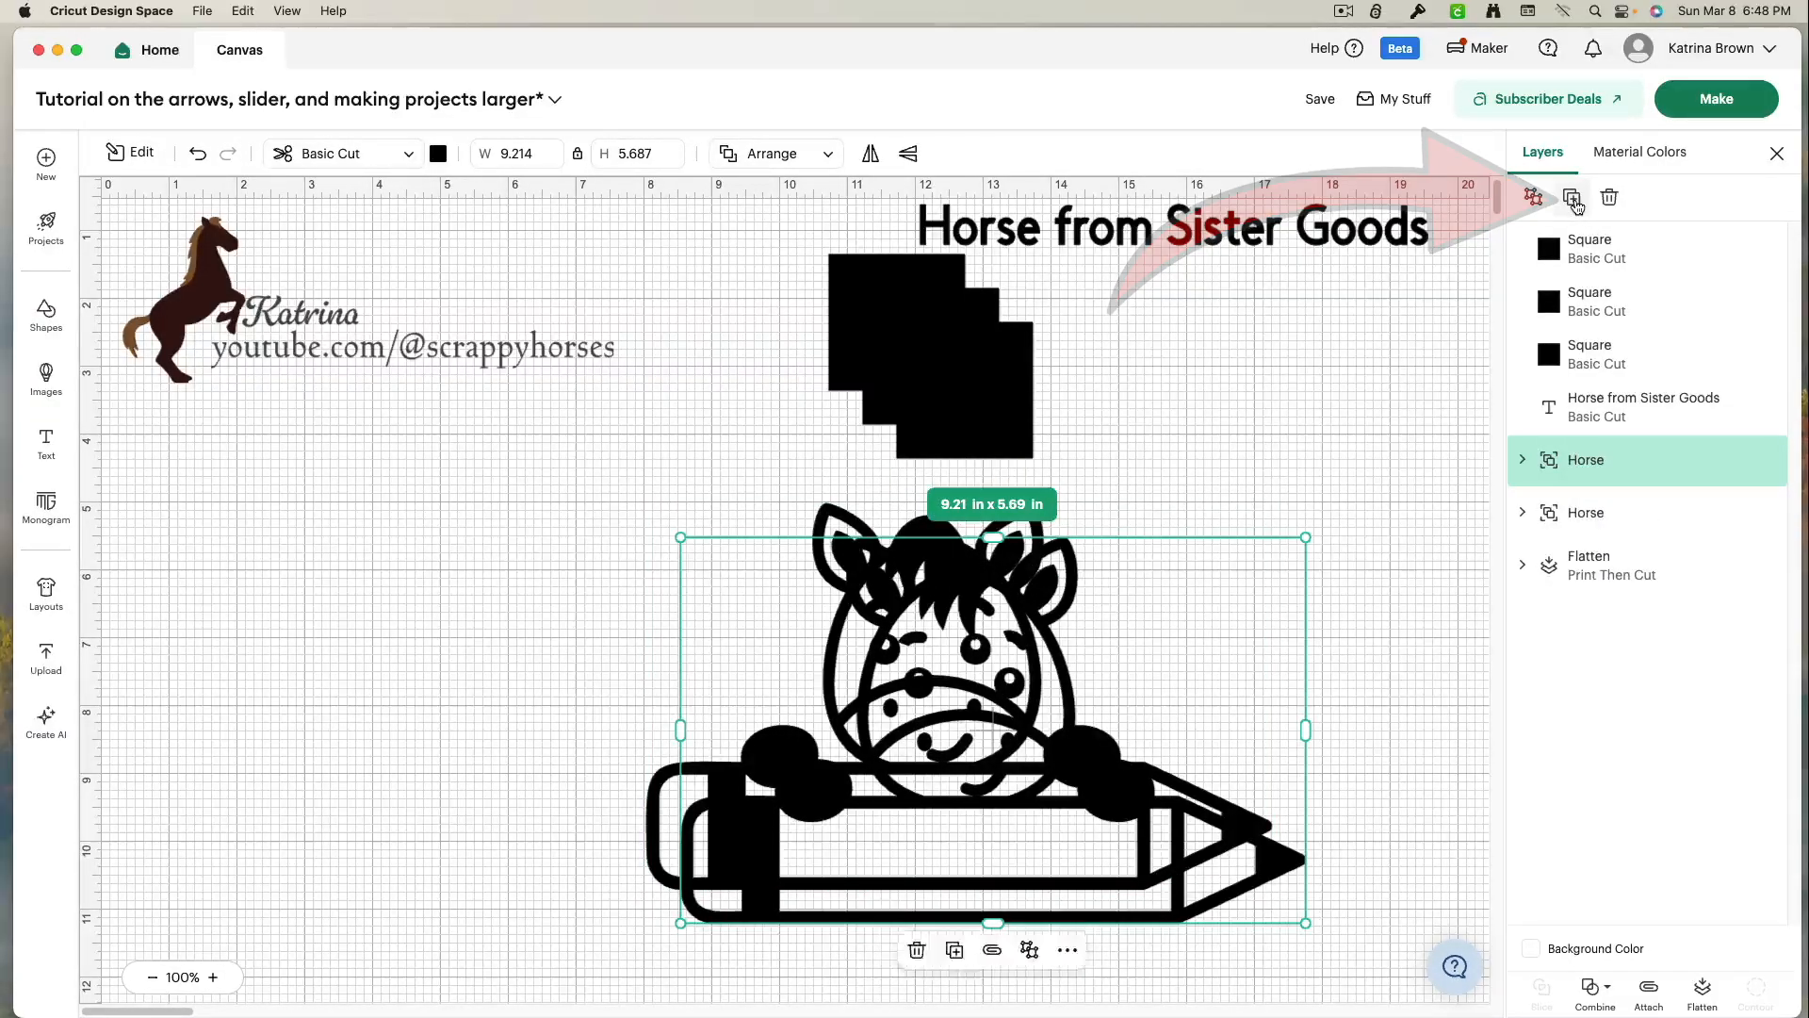
click(1571, 197)
drag(997, 626, 1417, 292)
drag(947, 582, 1483, 325)
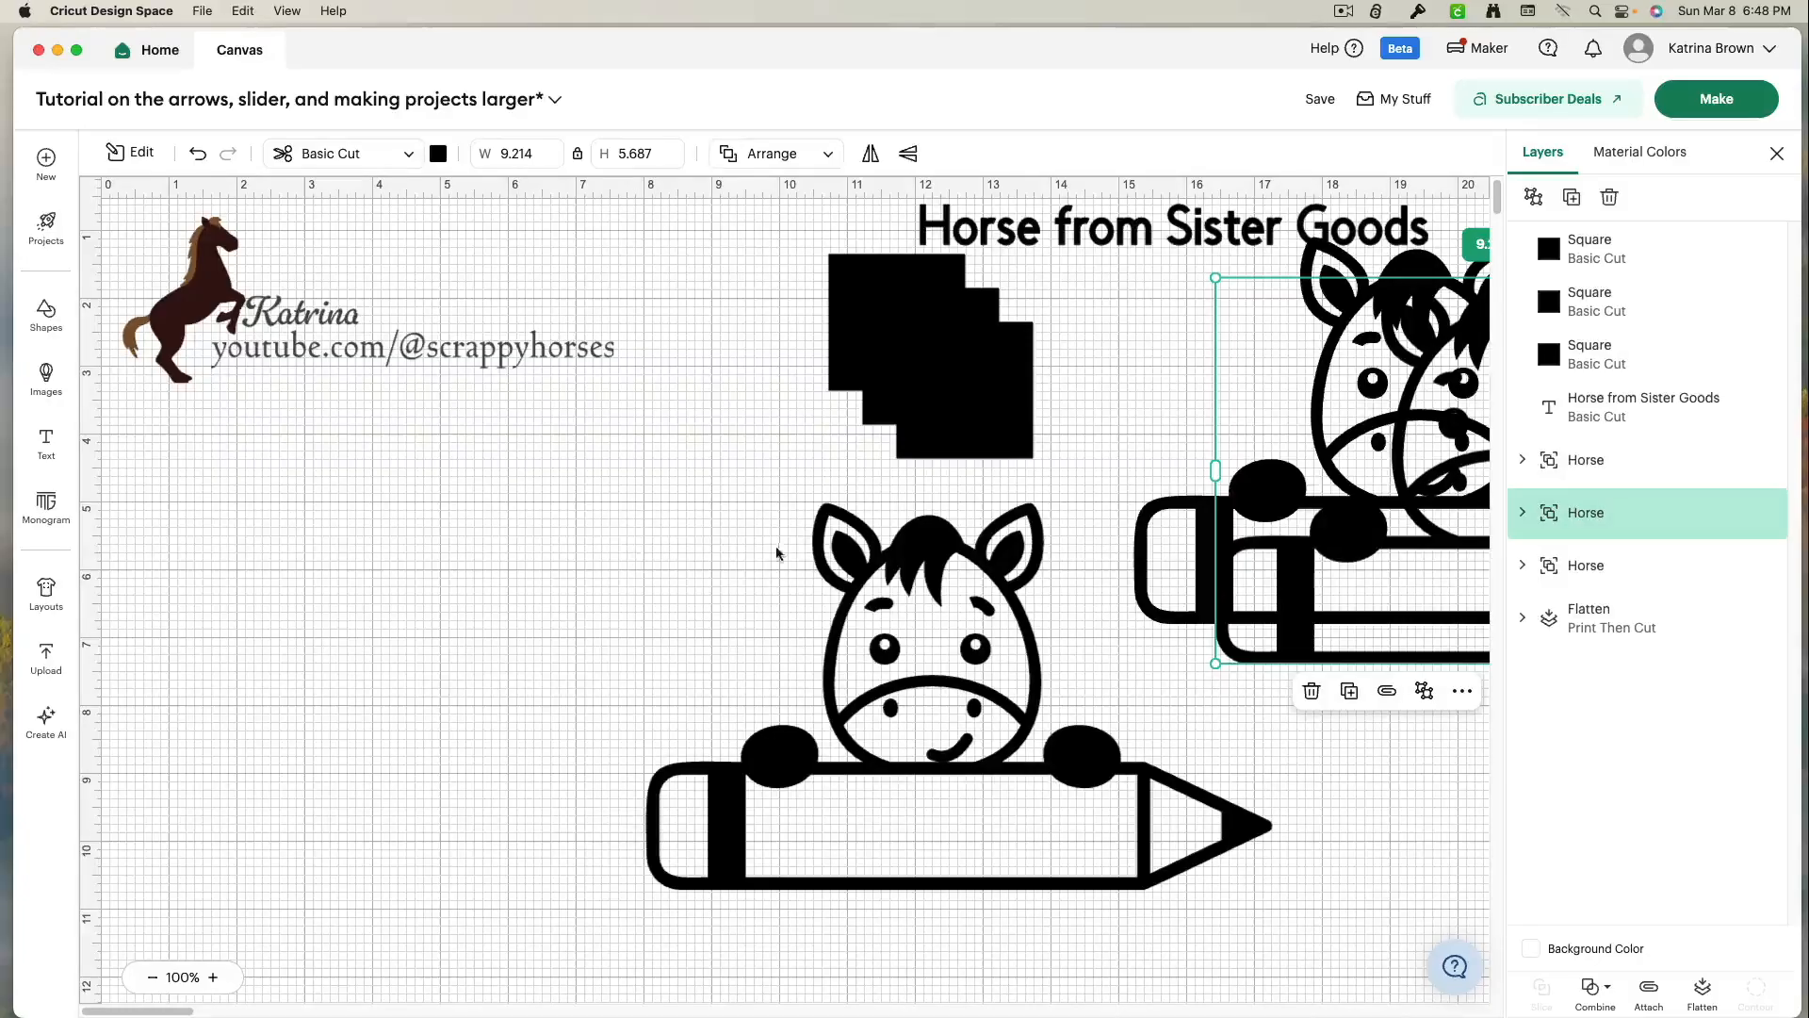
drag(900, 549, 656, 570)
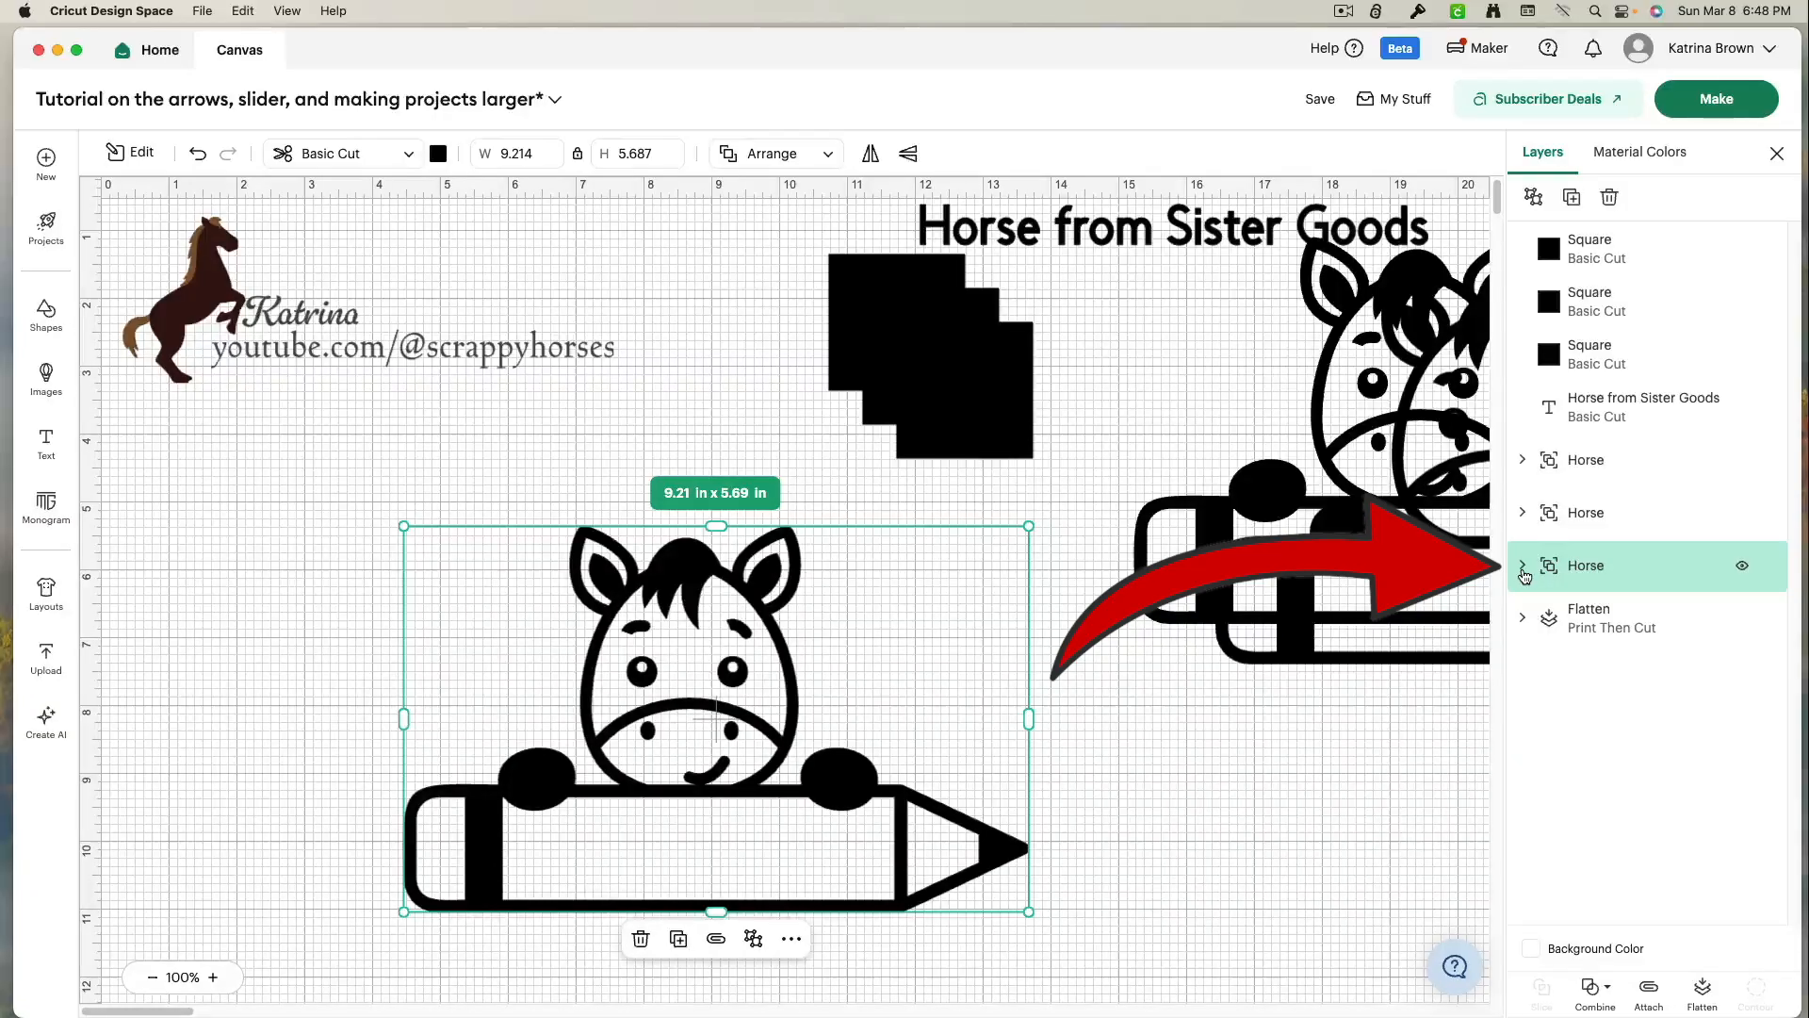
- Pull the head-and-pencil layer out of the original Horse group and move the facial features away from it
click(1524, 567)
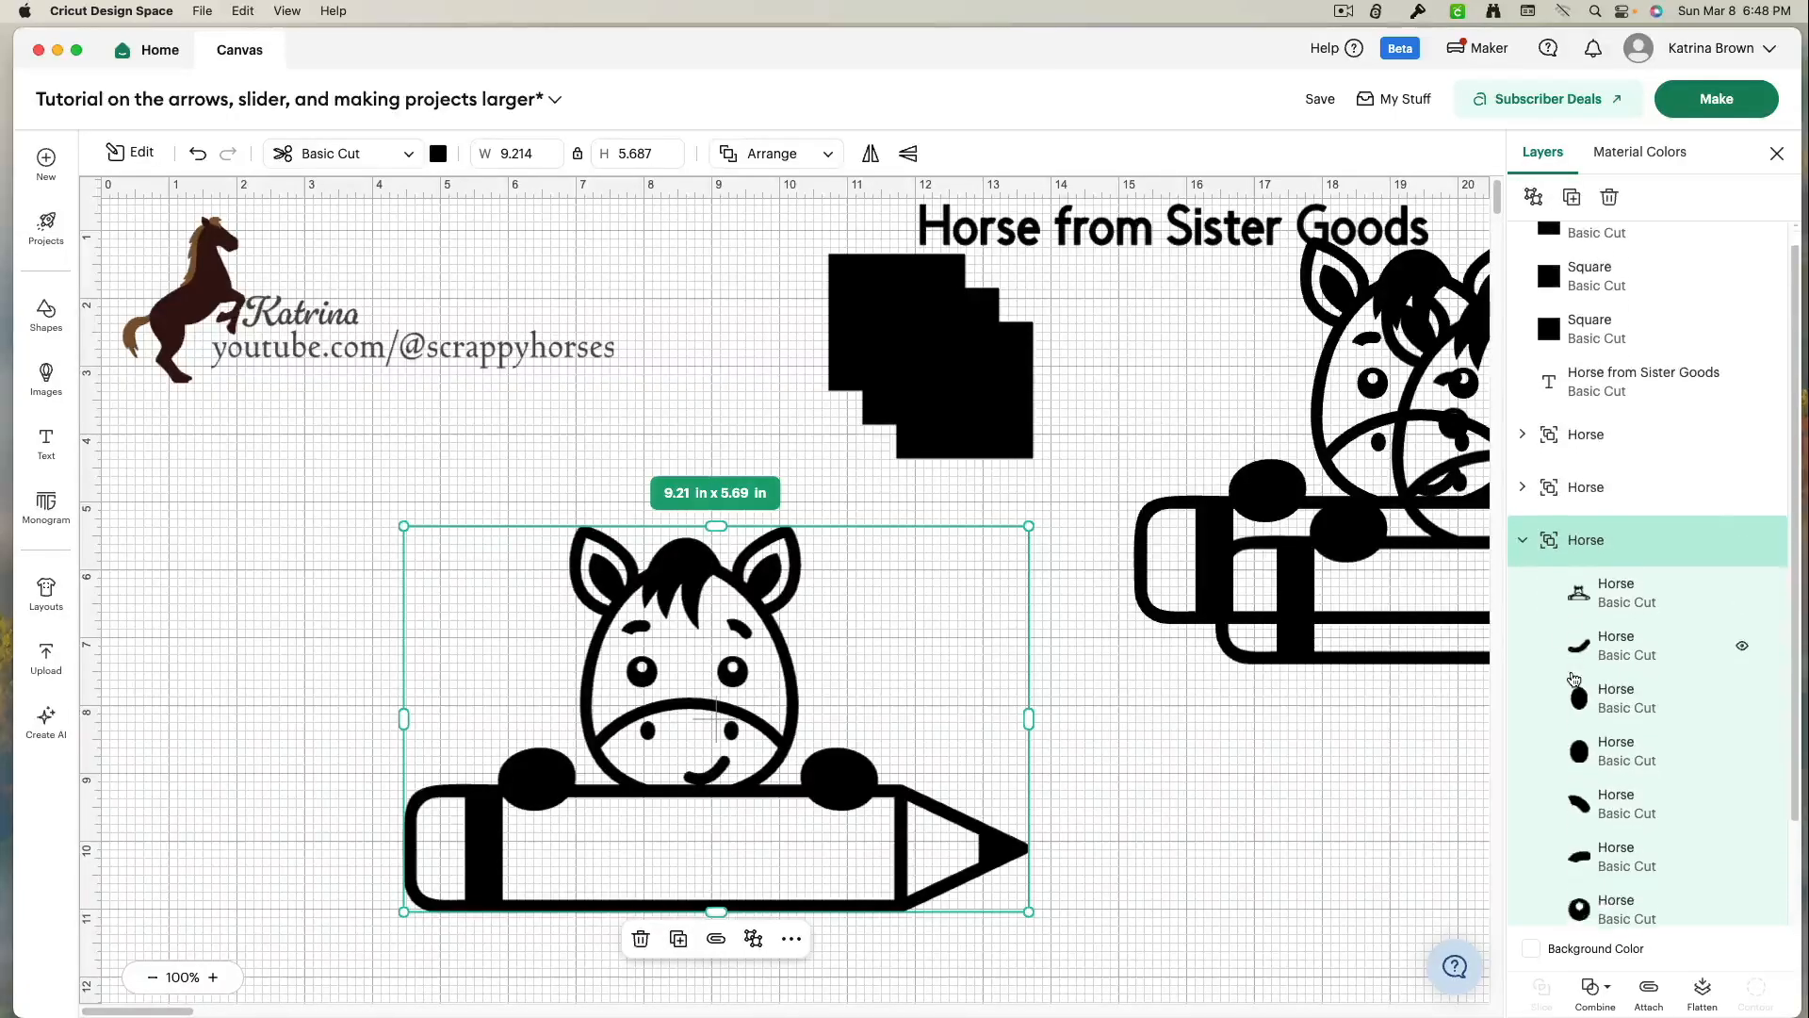
scroll(1574, 677, down, 1)
scroll(1574, 678, down, 2)
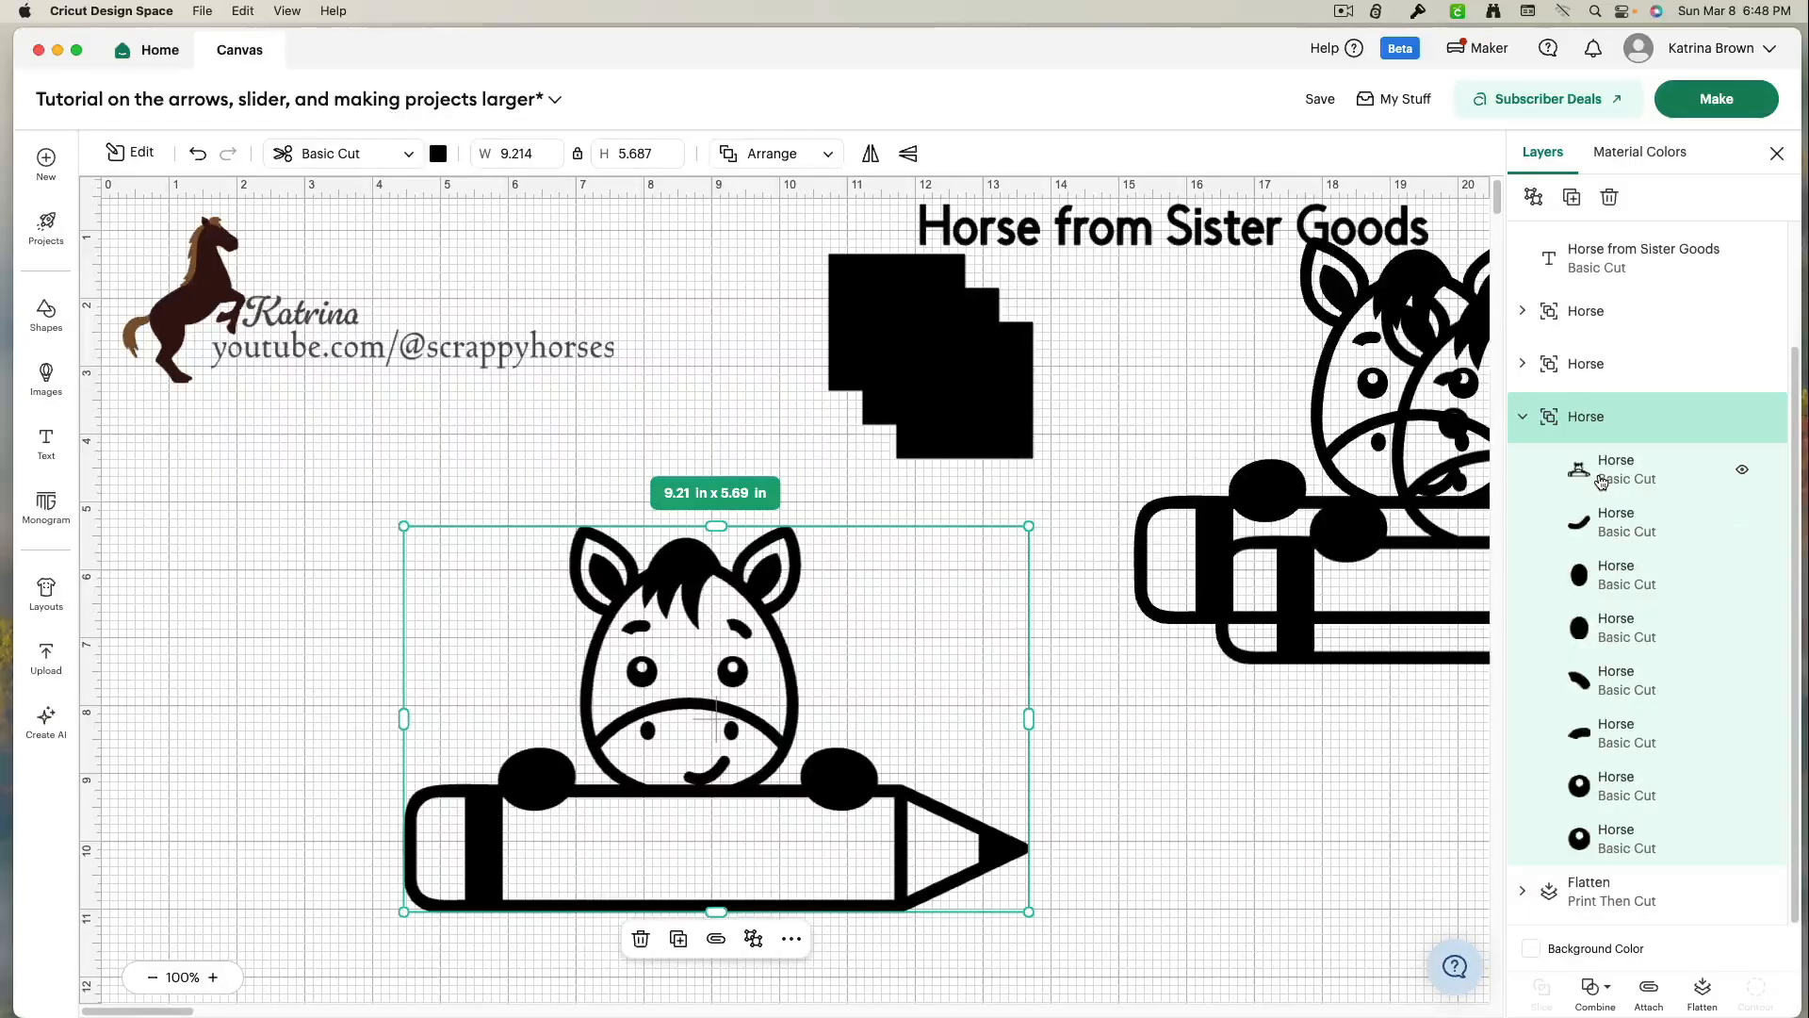
drag(1602, 483, 1533, 156)
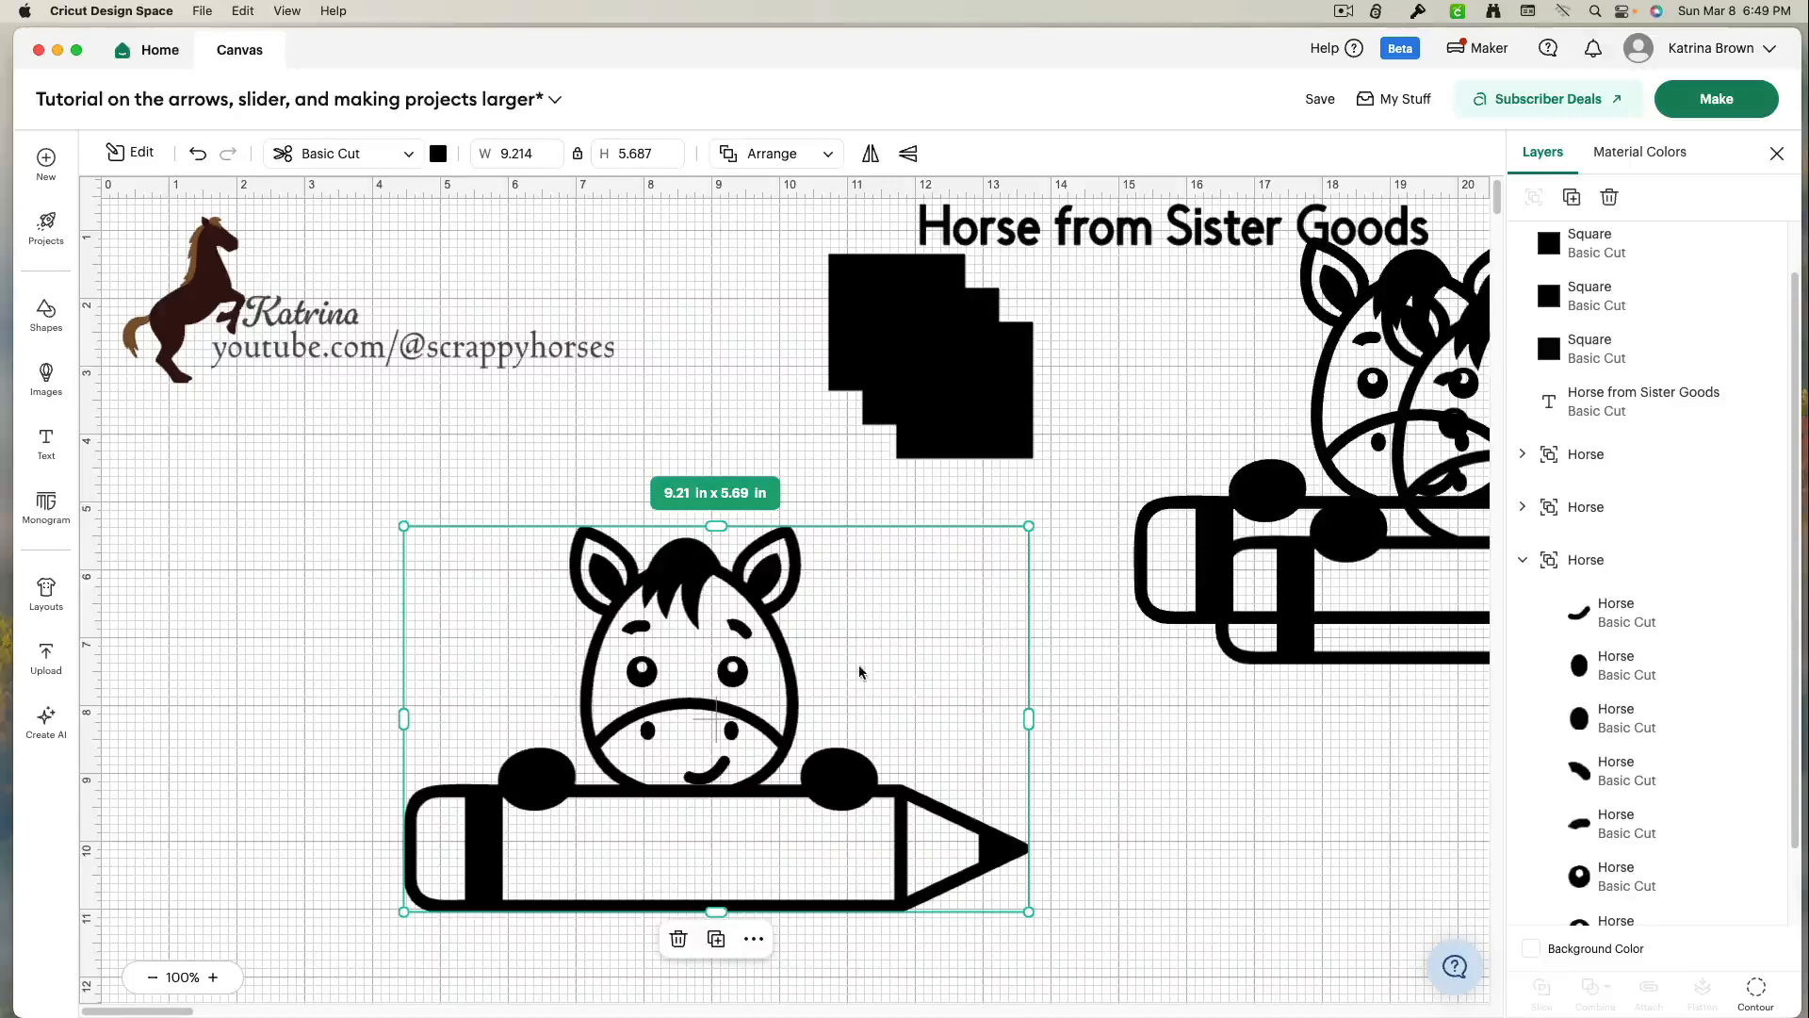
mouse_move(768, 698)
mouse_down()
mouse_move(549, 733)
mouse_move(526, 797)
mouse_move(843, 1001)
mouse_up()
drag(726, 680, 1468, 784)
drag(770, 889, 584, 522)
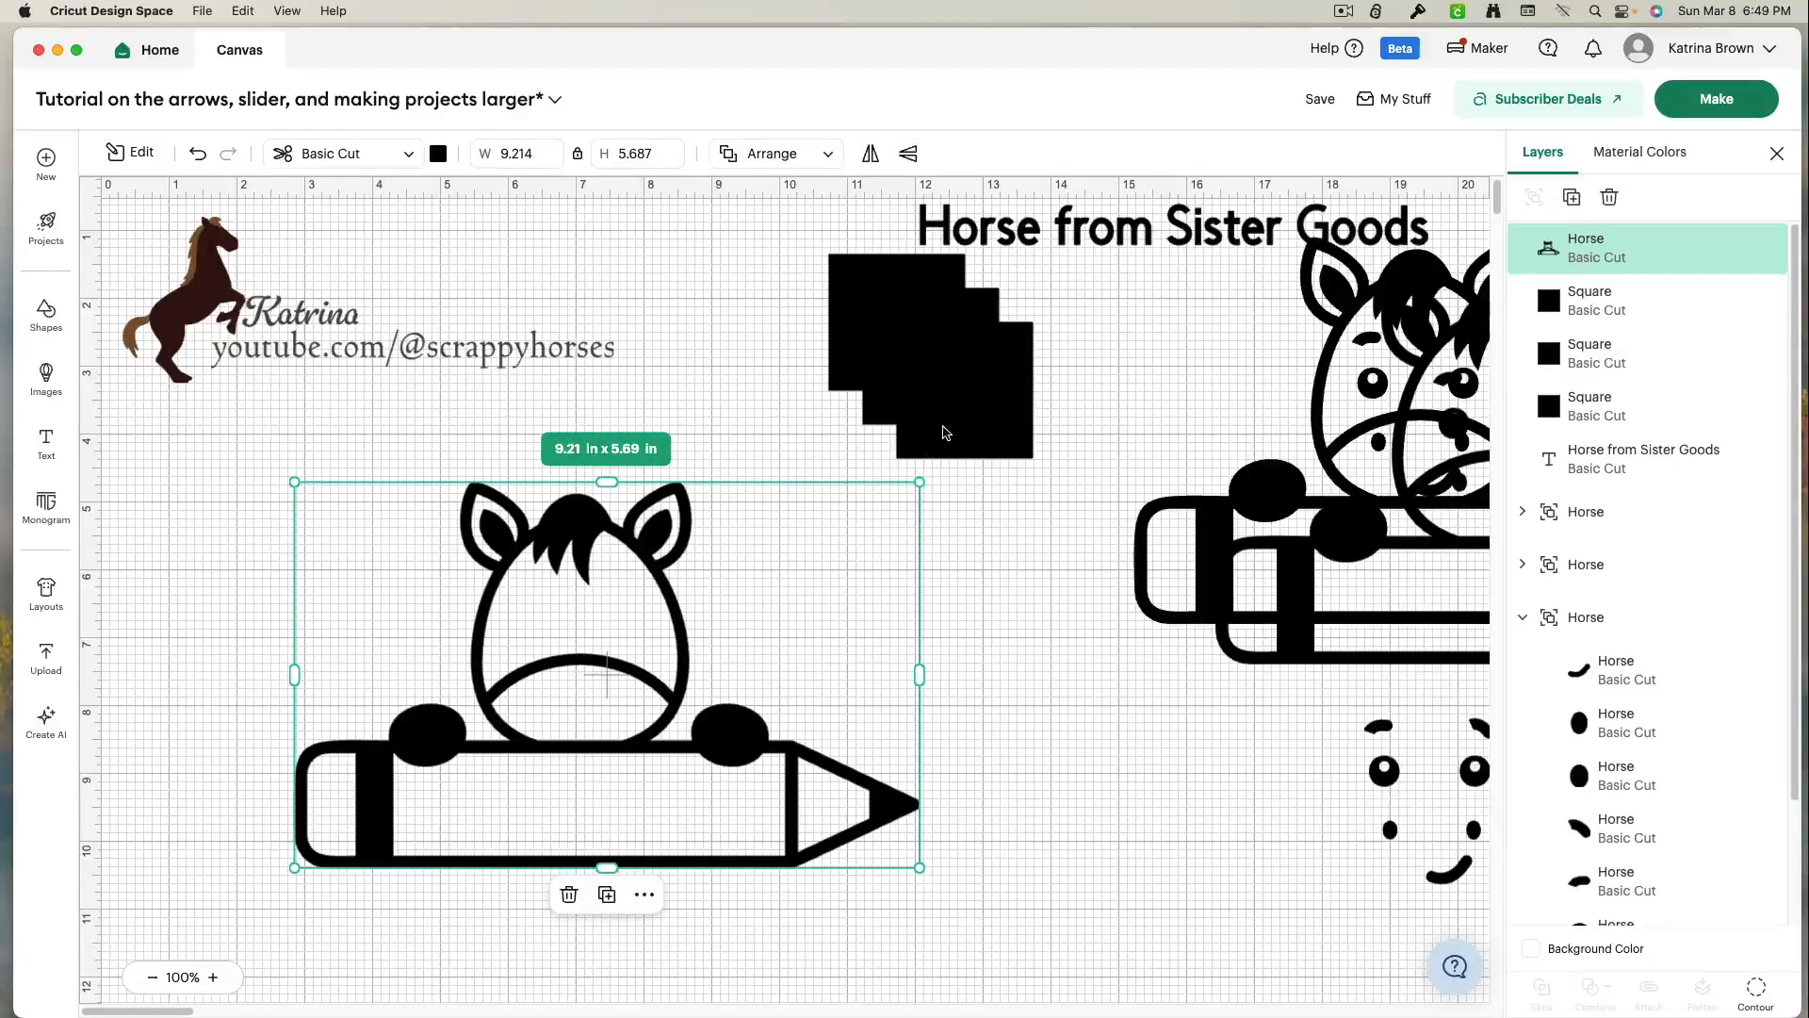
- Rotate one square along the head's right cheek and enlarge it to about 4.15 × 4.2 in, covering the right hoof and pencil tip
mouse_move(946, 432)
mouse_down()
mouse_move(886, 708)
mouse_move(801, 761)
mouse_move(883, 797)
mouse_move(765, 861)
mouse_up()
drag(846, 721, 608, 763)
mouse_move(744, 768)
mouse_down()
mouse_move(830, 779)
mouse_move(645, 753)
mouse_move(611, 761)
mouse_move(702, 768)
mouse_move(597, 766)
mouse_move(666, 696)
mouse_up()
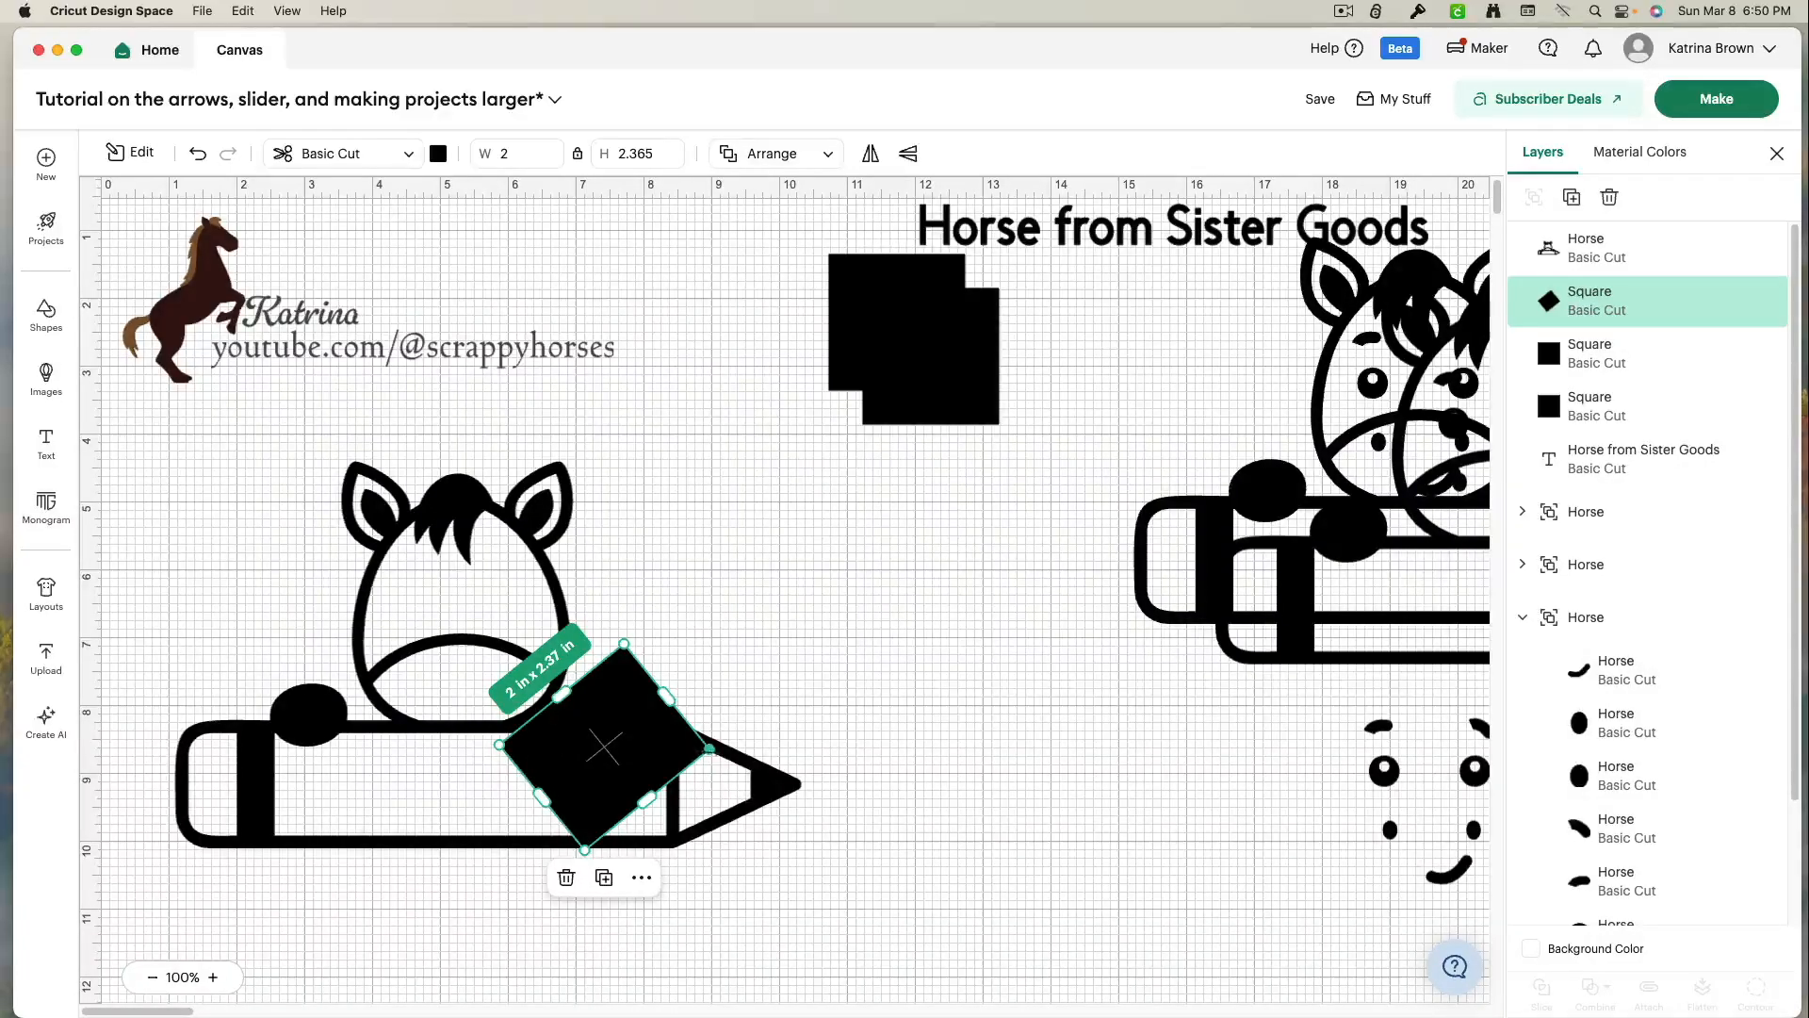
drag(646, 797, 739, 912)
drag(712, 751, 808, 675)
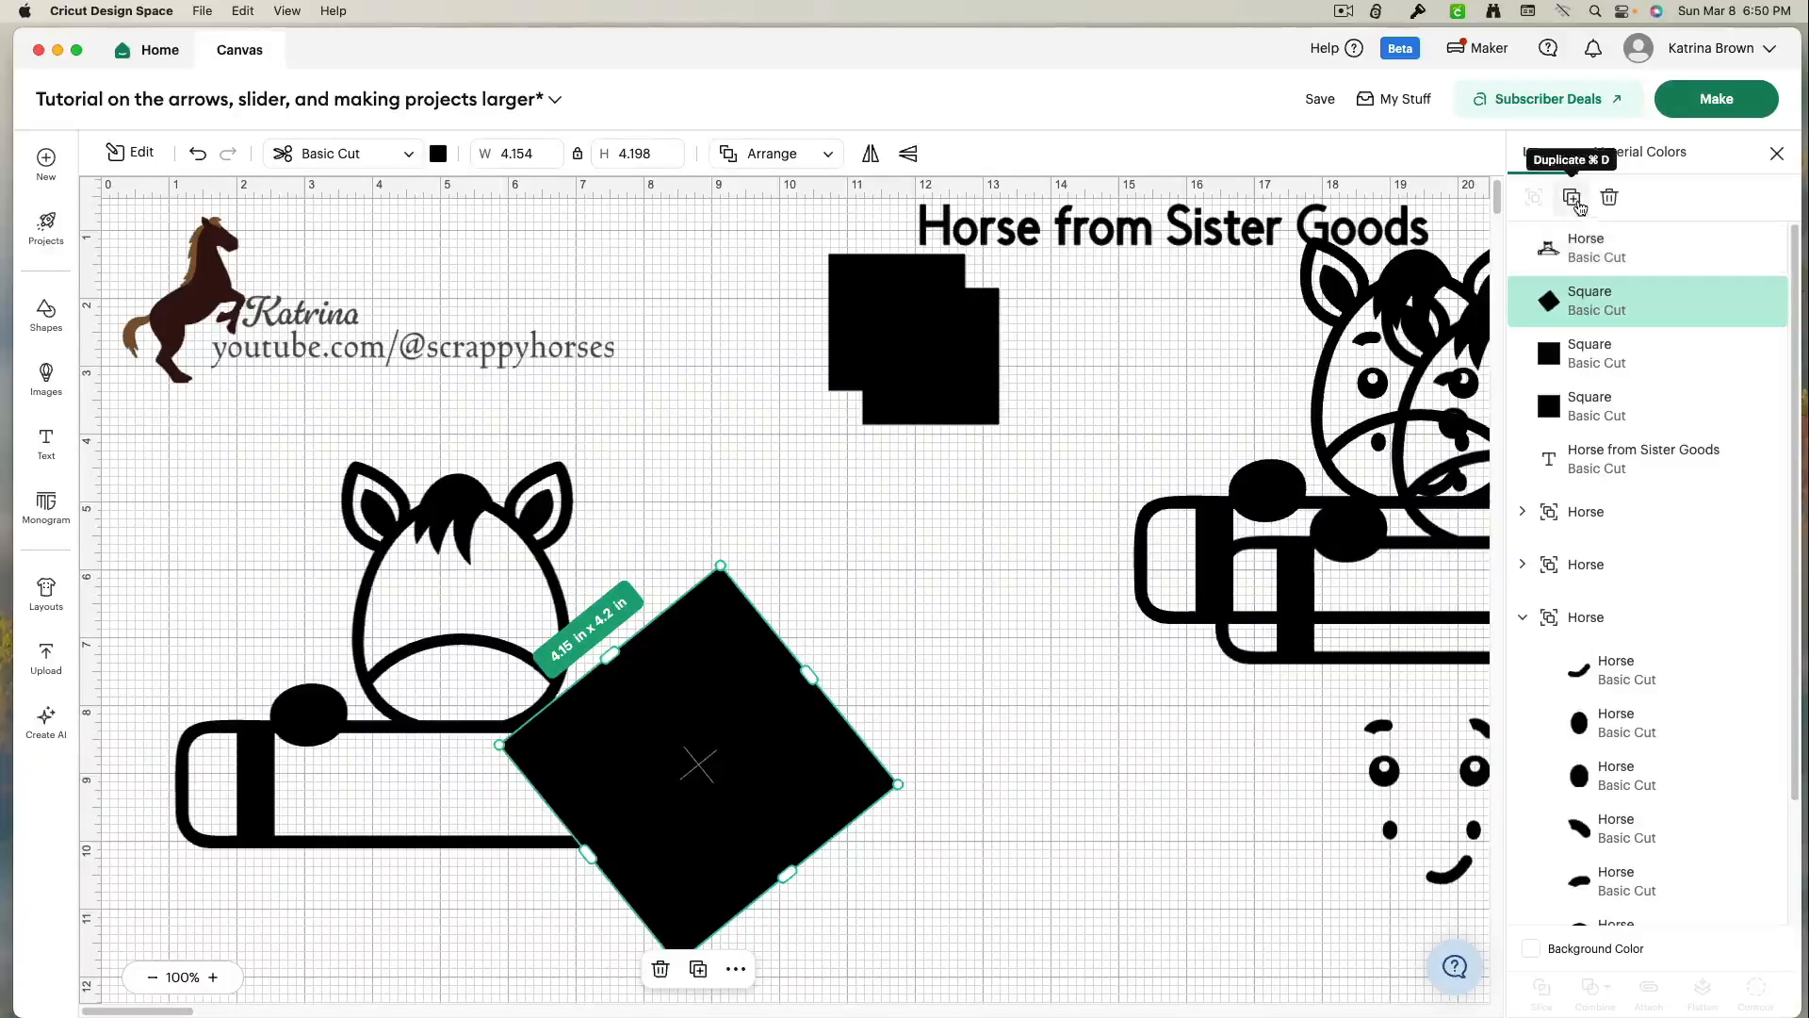
- Duplicate the rotated square, flip it, and place the copy along the left cheek over the left hoof and pencil end
click(1571, 197)
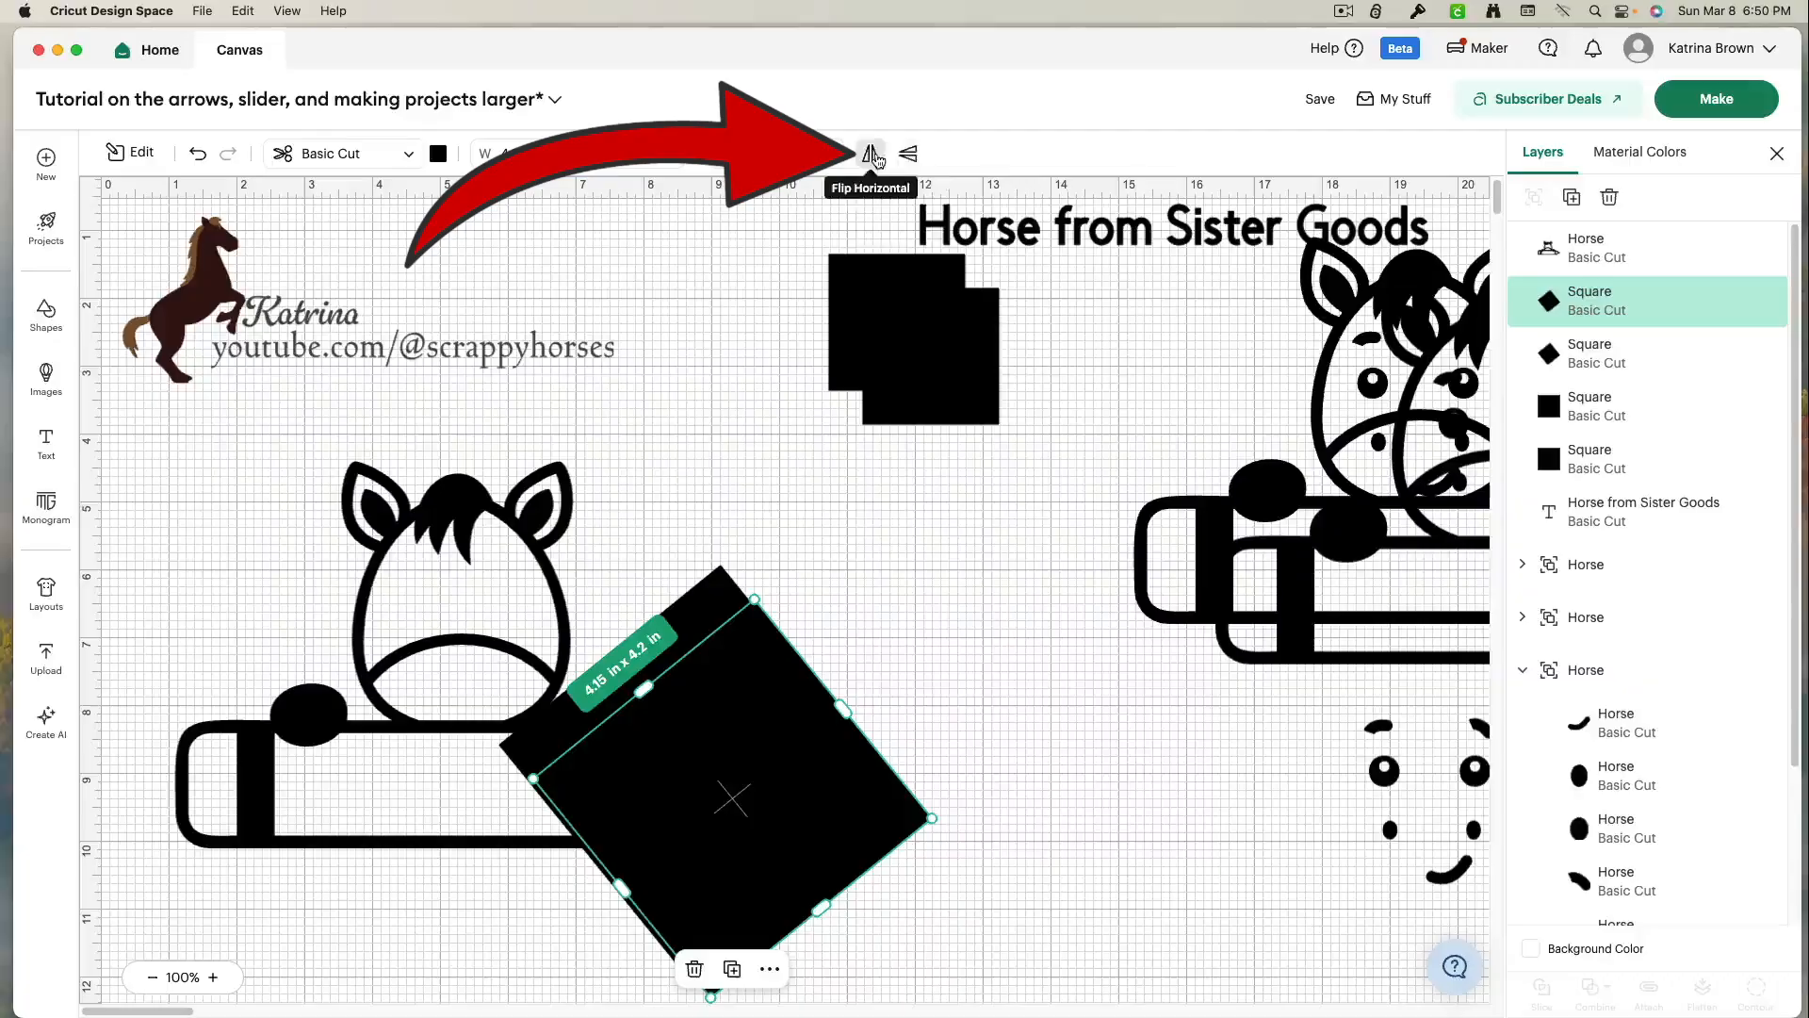
click(909, 154)
mouse_move(770, 812)
mouse_down()
mouse_move(465, 788)
mouse_move(310, 839)
mouse_move(299, 824)
mouse_up()
- Move the horse and both squares lower on the canvas, and stretch the left square to about 4.15 × 4.99 in over the left hoof
drag(150, 518, 687, 836)
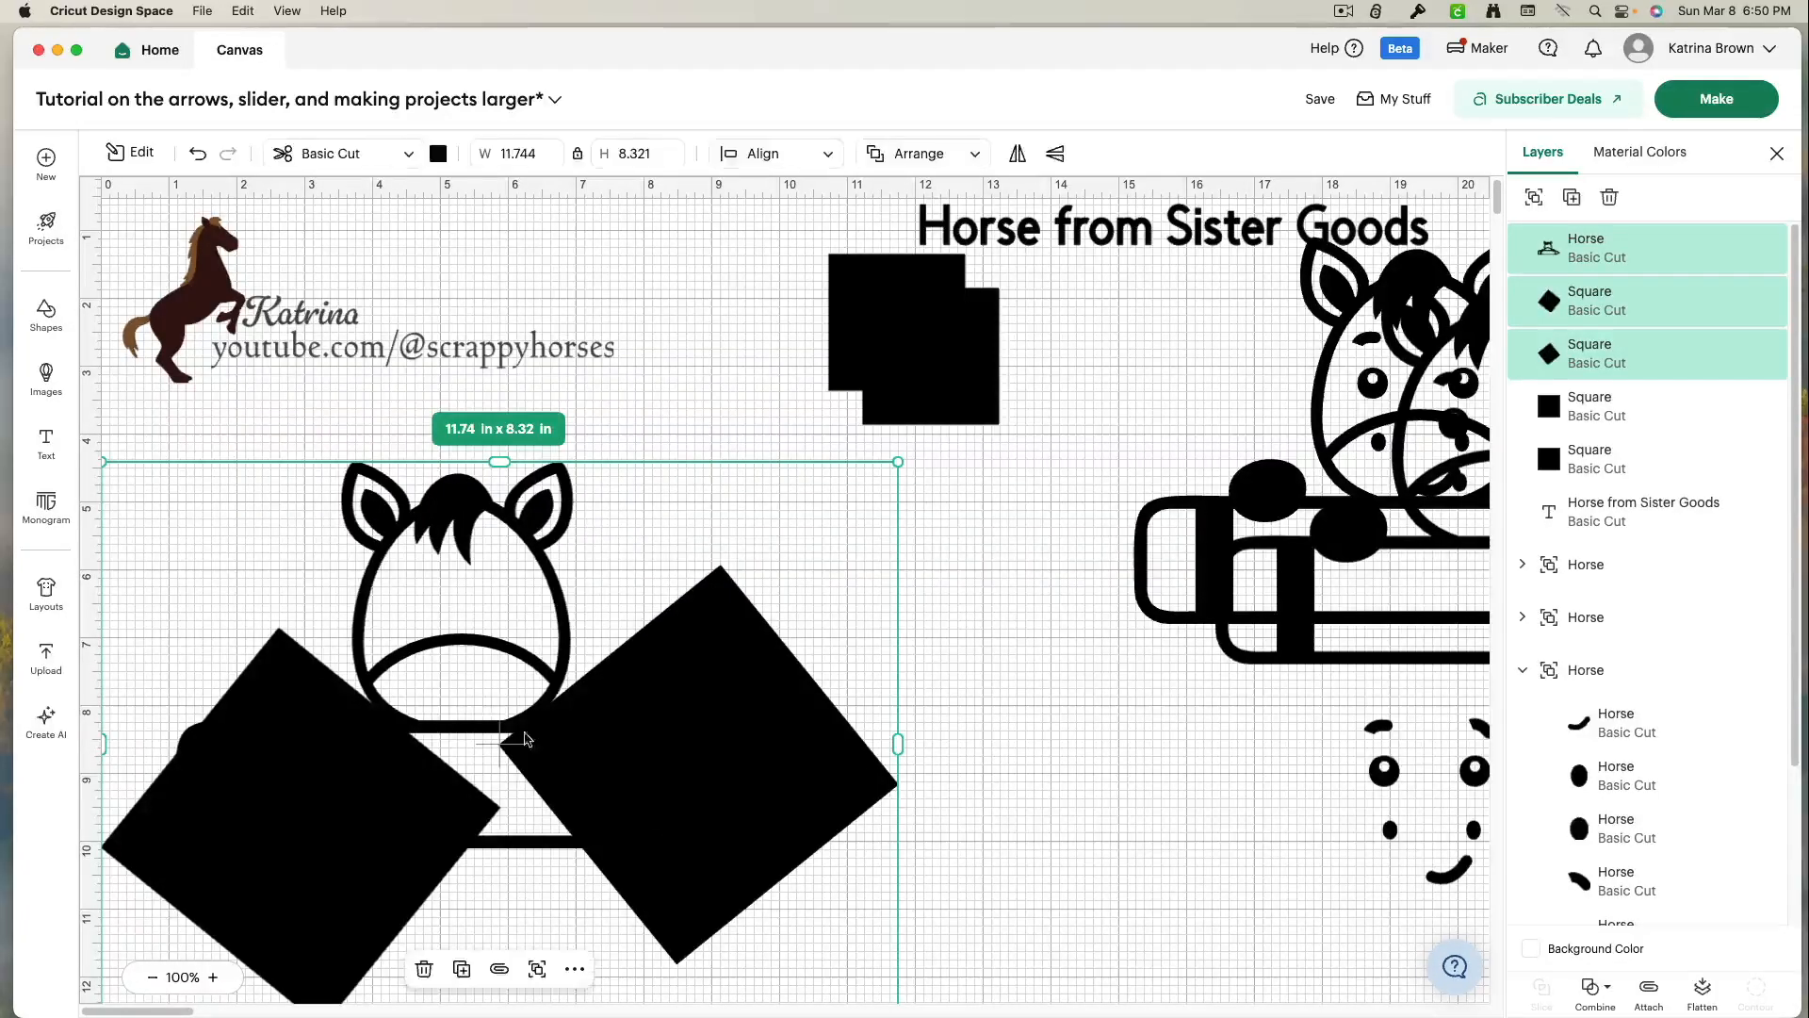
drag(496, 715, 698, 962)
scroll(726, 801, down, 5)
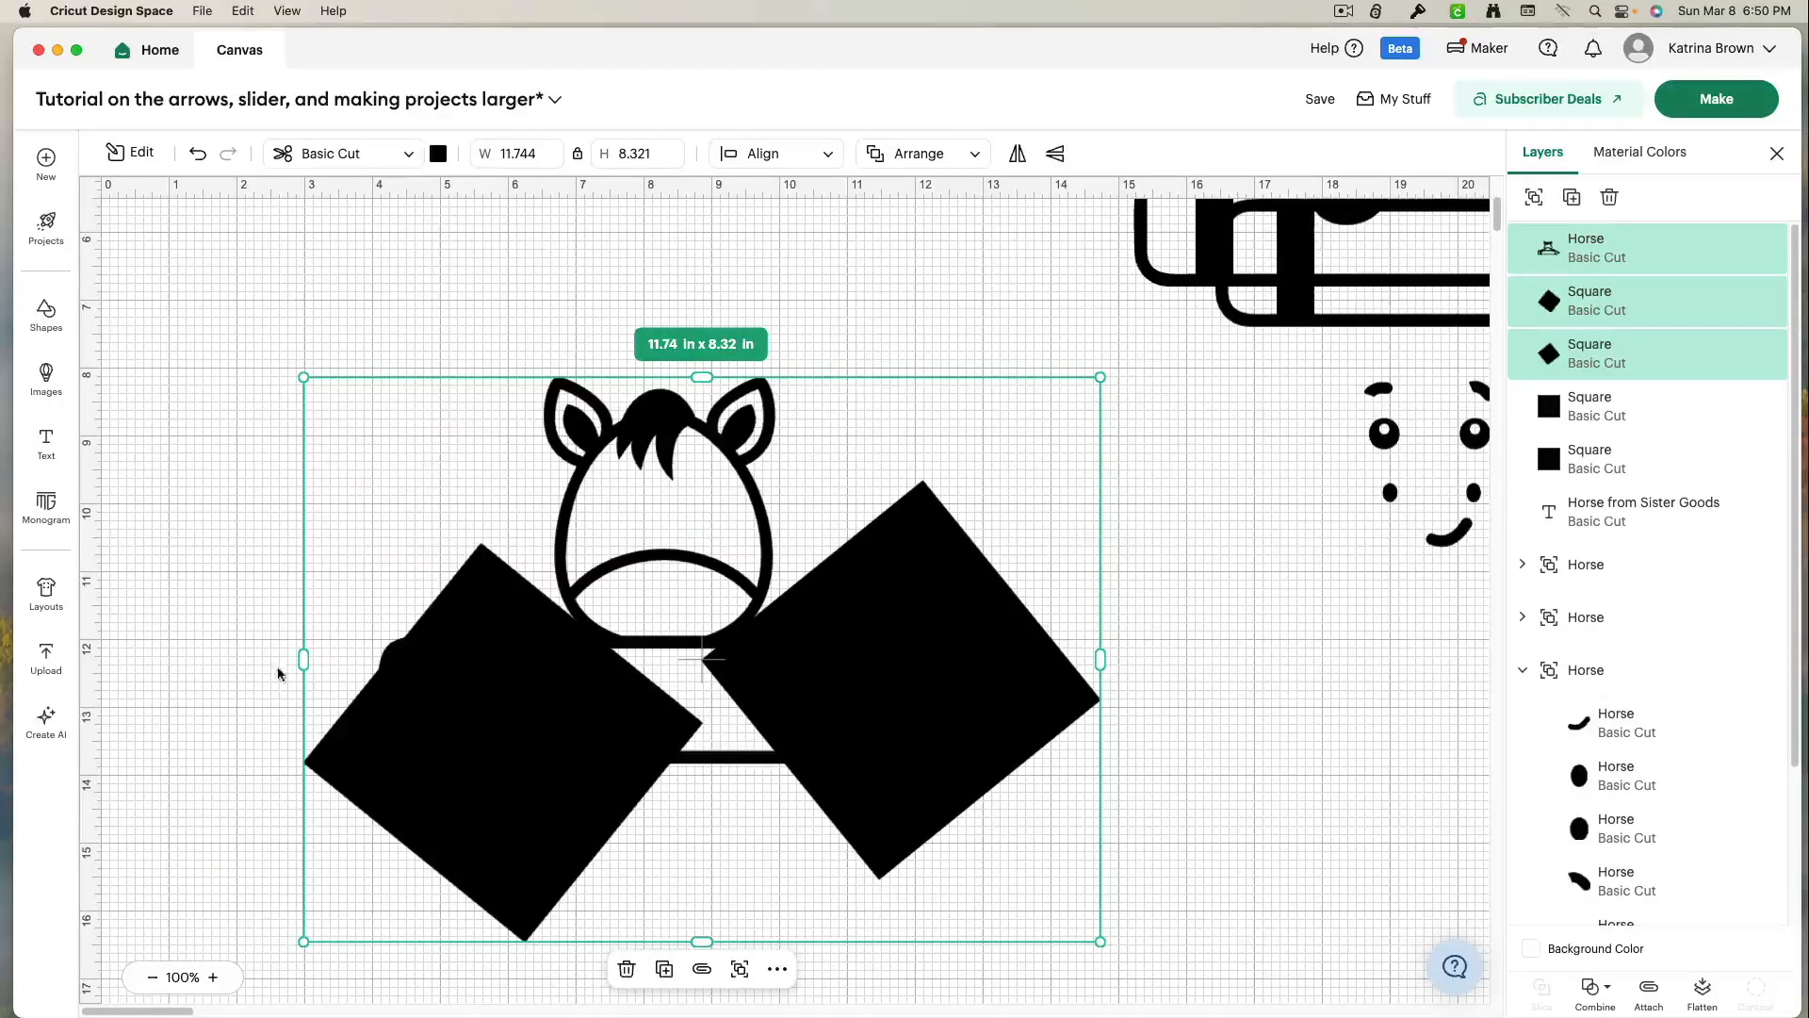
click(199, 665)
click(403, 686)
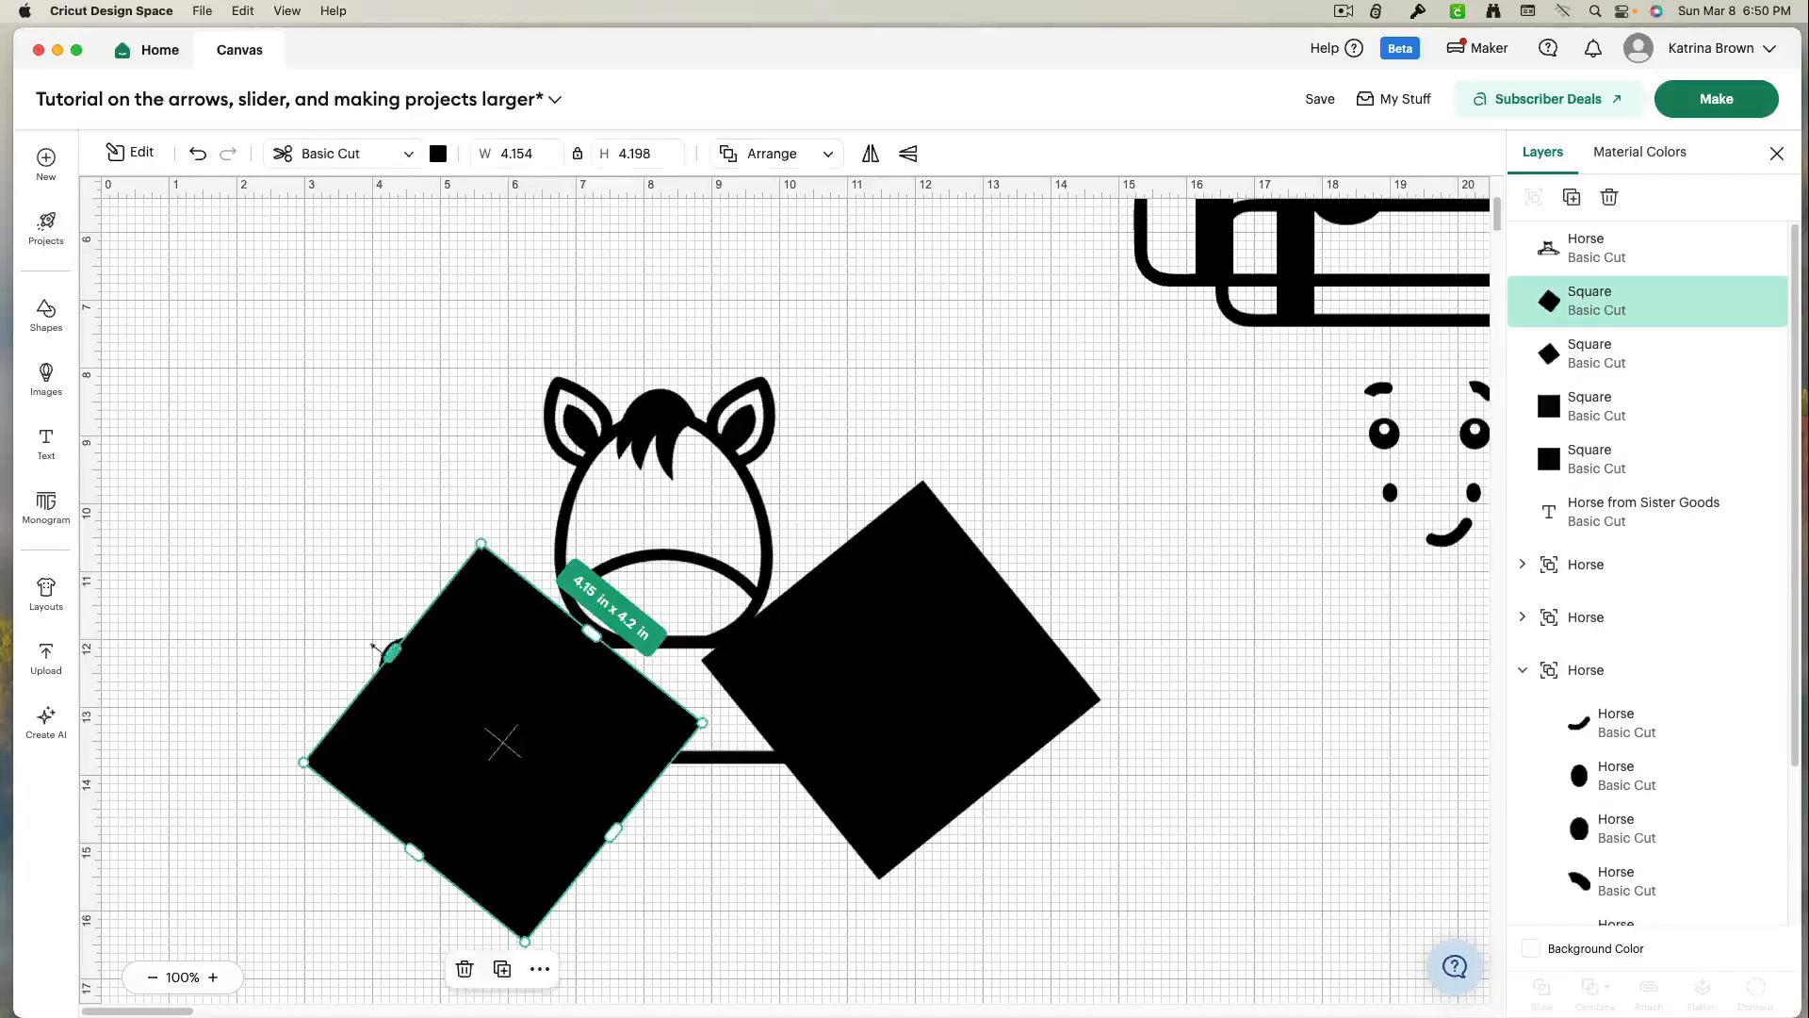
drag(379, 648, 338, 625)
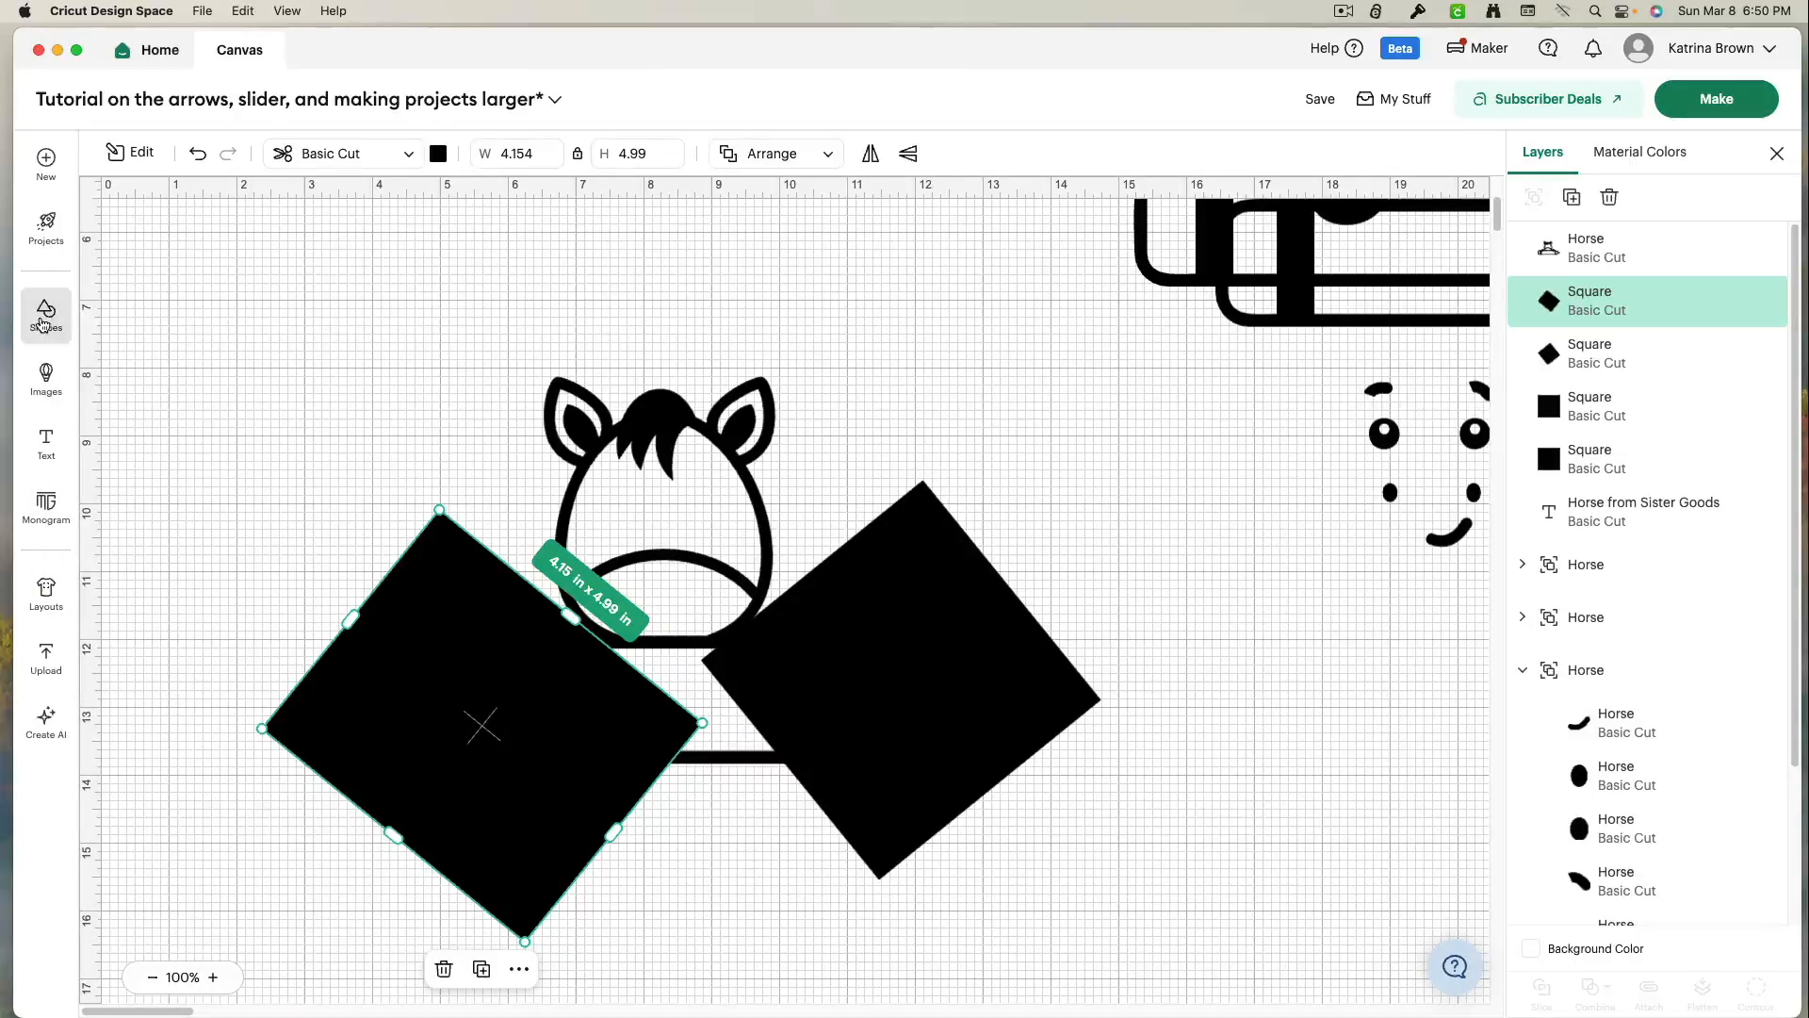
- Add a new square below the chin and stretch it to about 5.16 × 2 in, bridging the two rotated squares
click(42, 318)
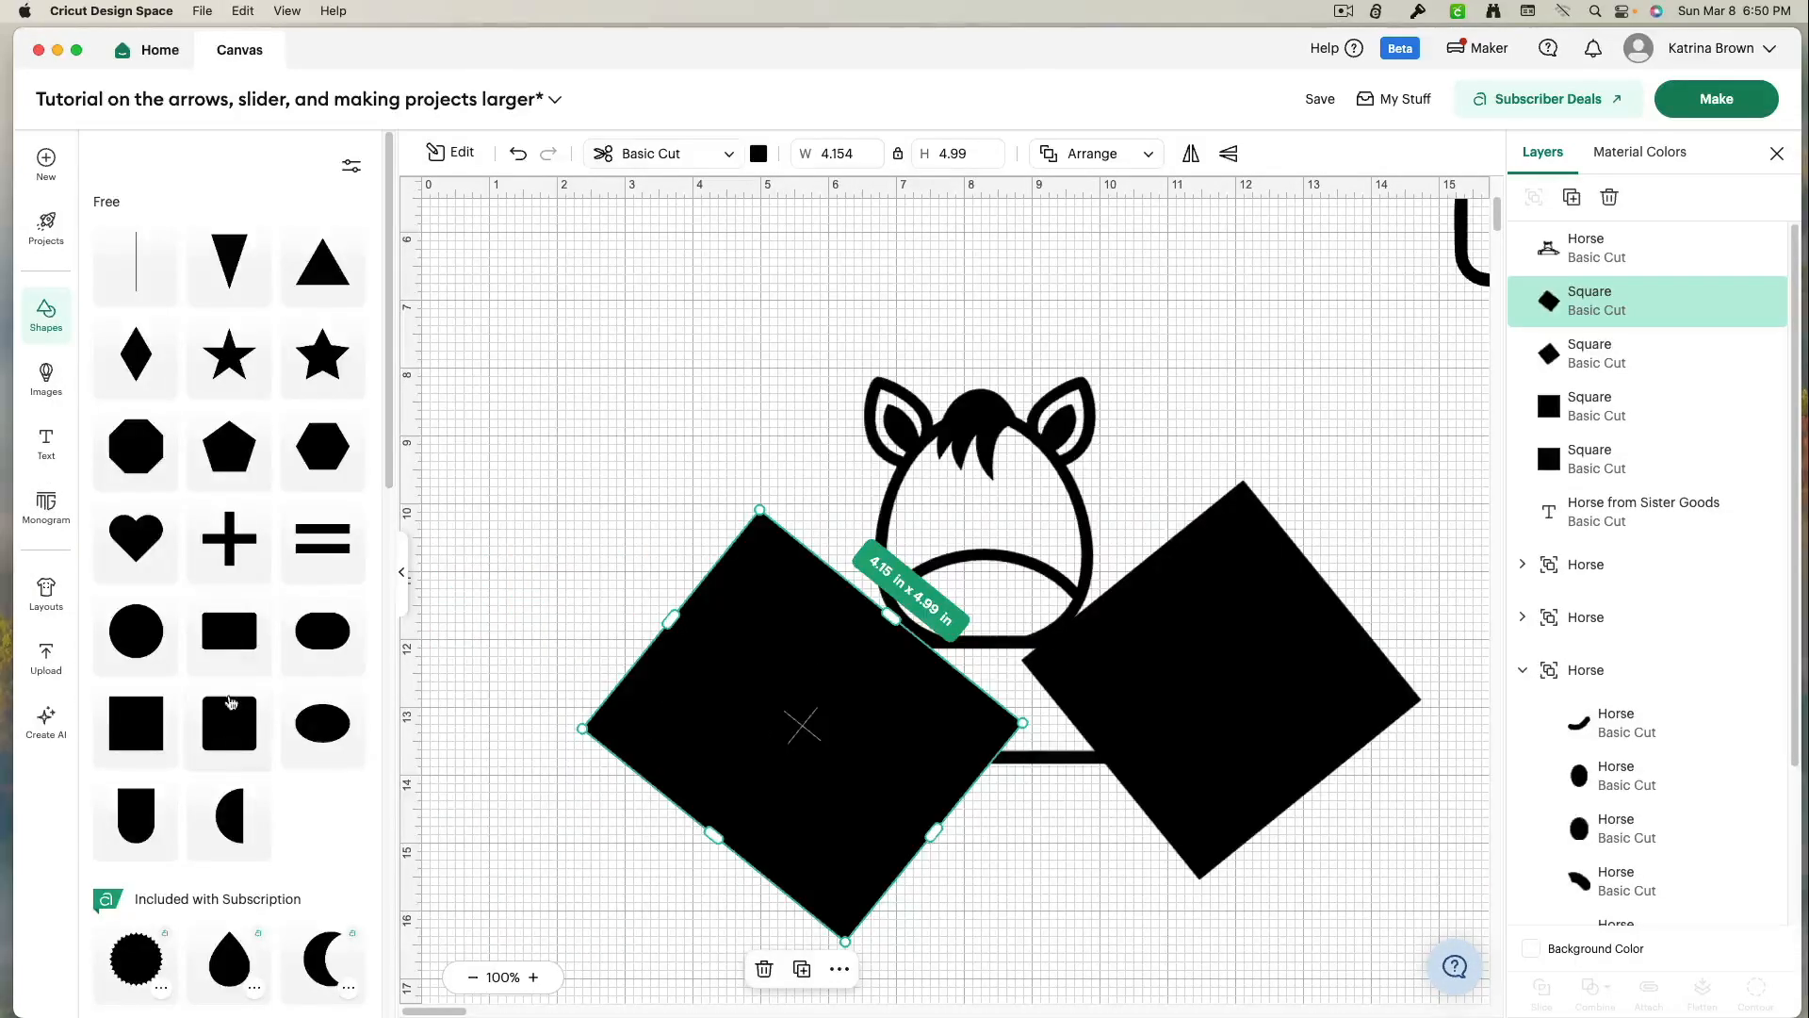
click(142, 731)
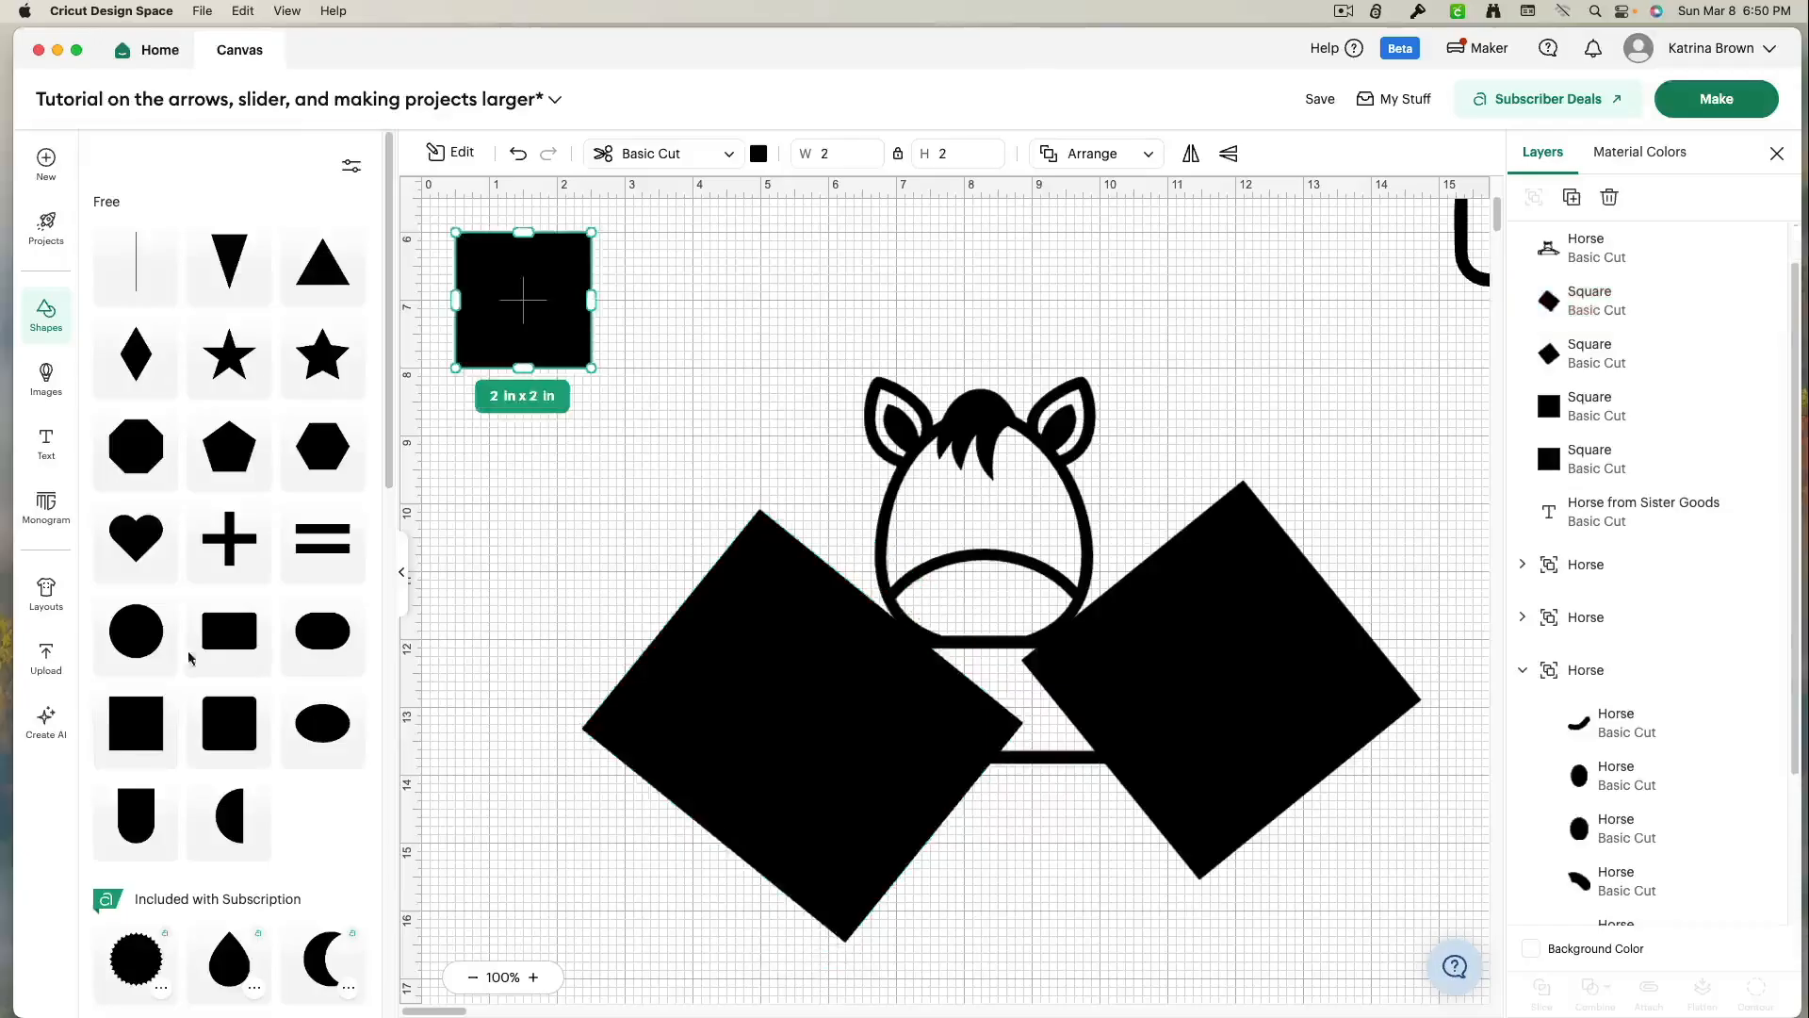
click(403, 578)
drag(247, 332, 892, 724)
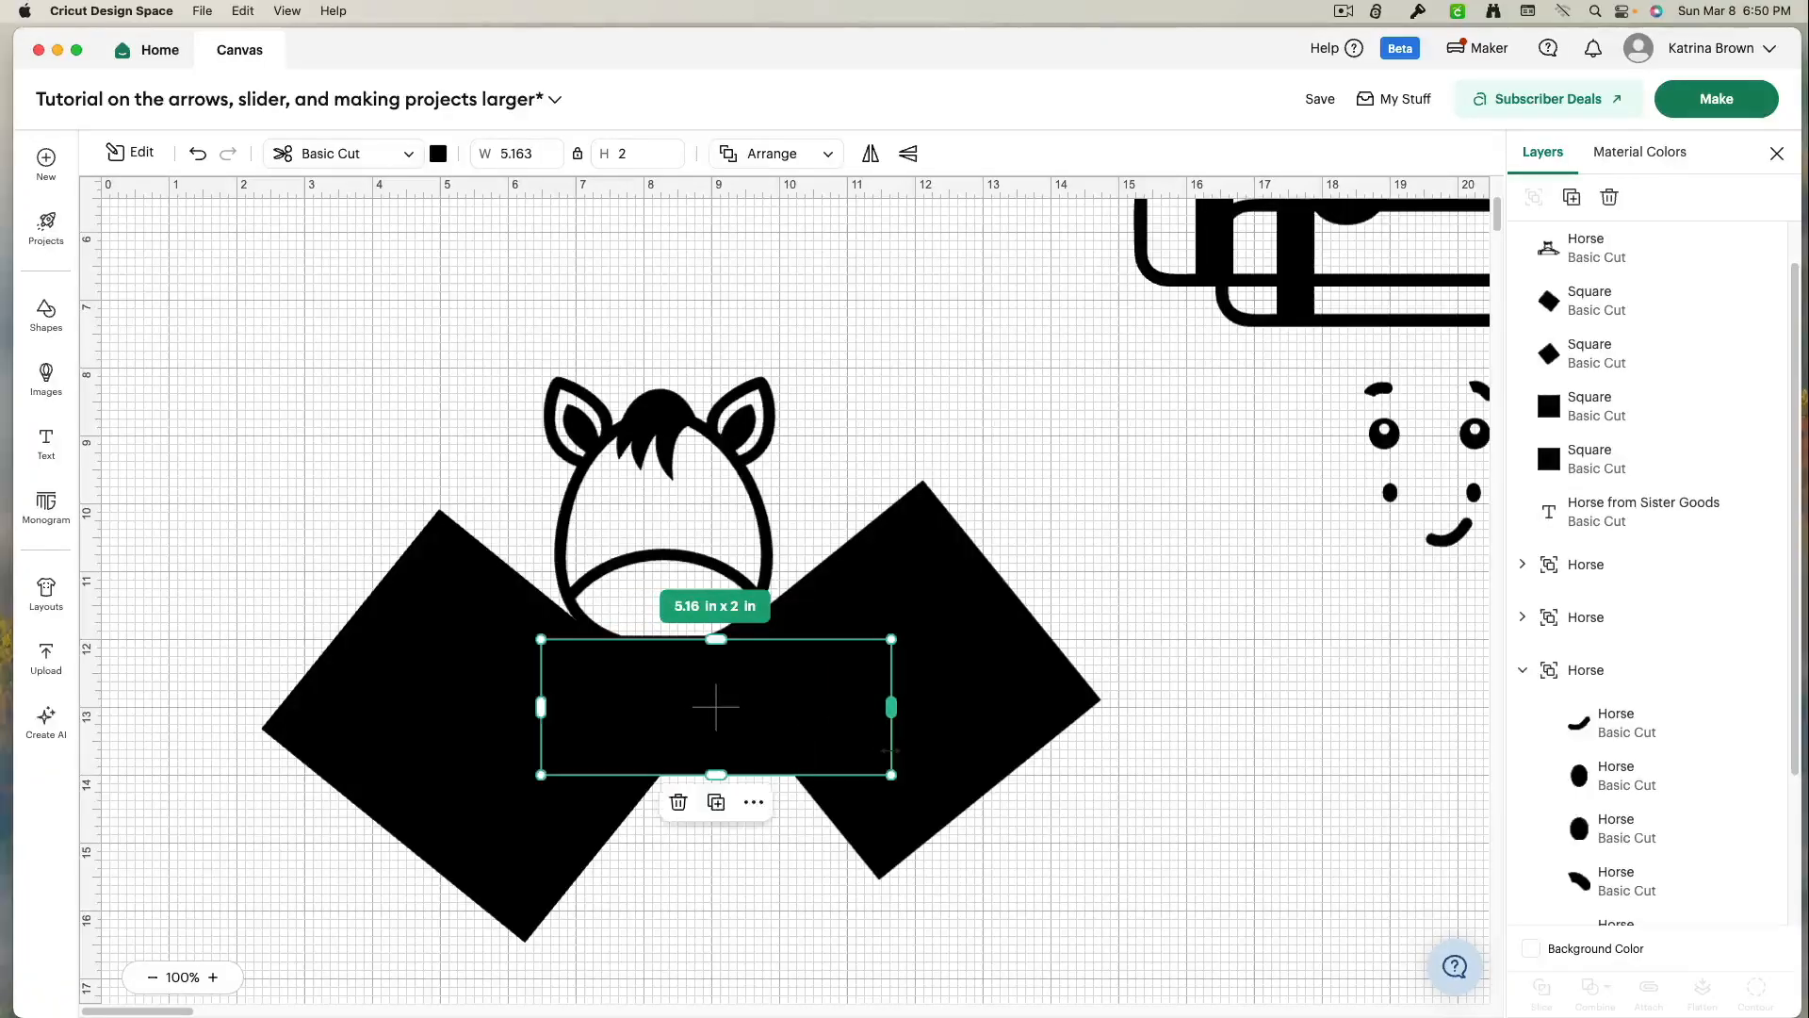
- Unite the bridging rectangle and the two rotated squares into one shape
scroll(1743, 517, up, 2)
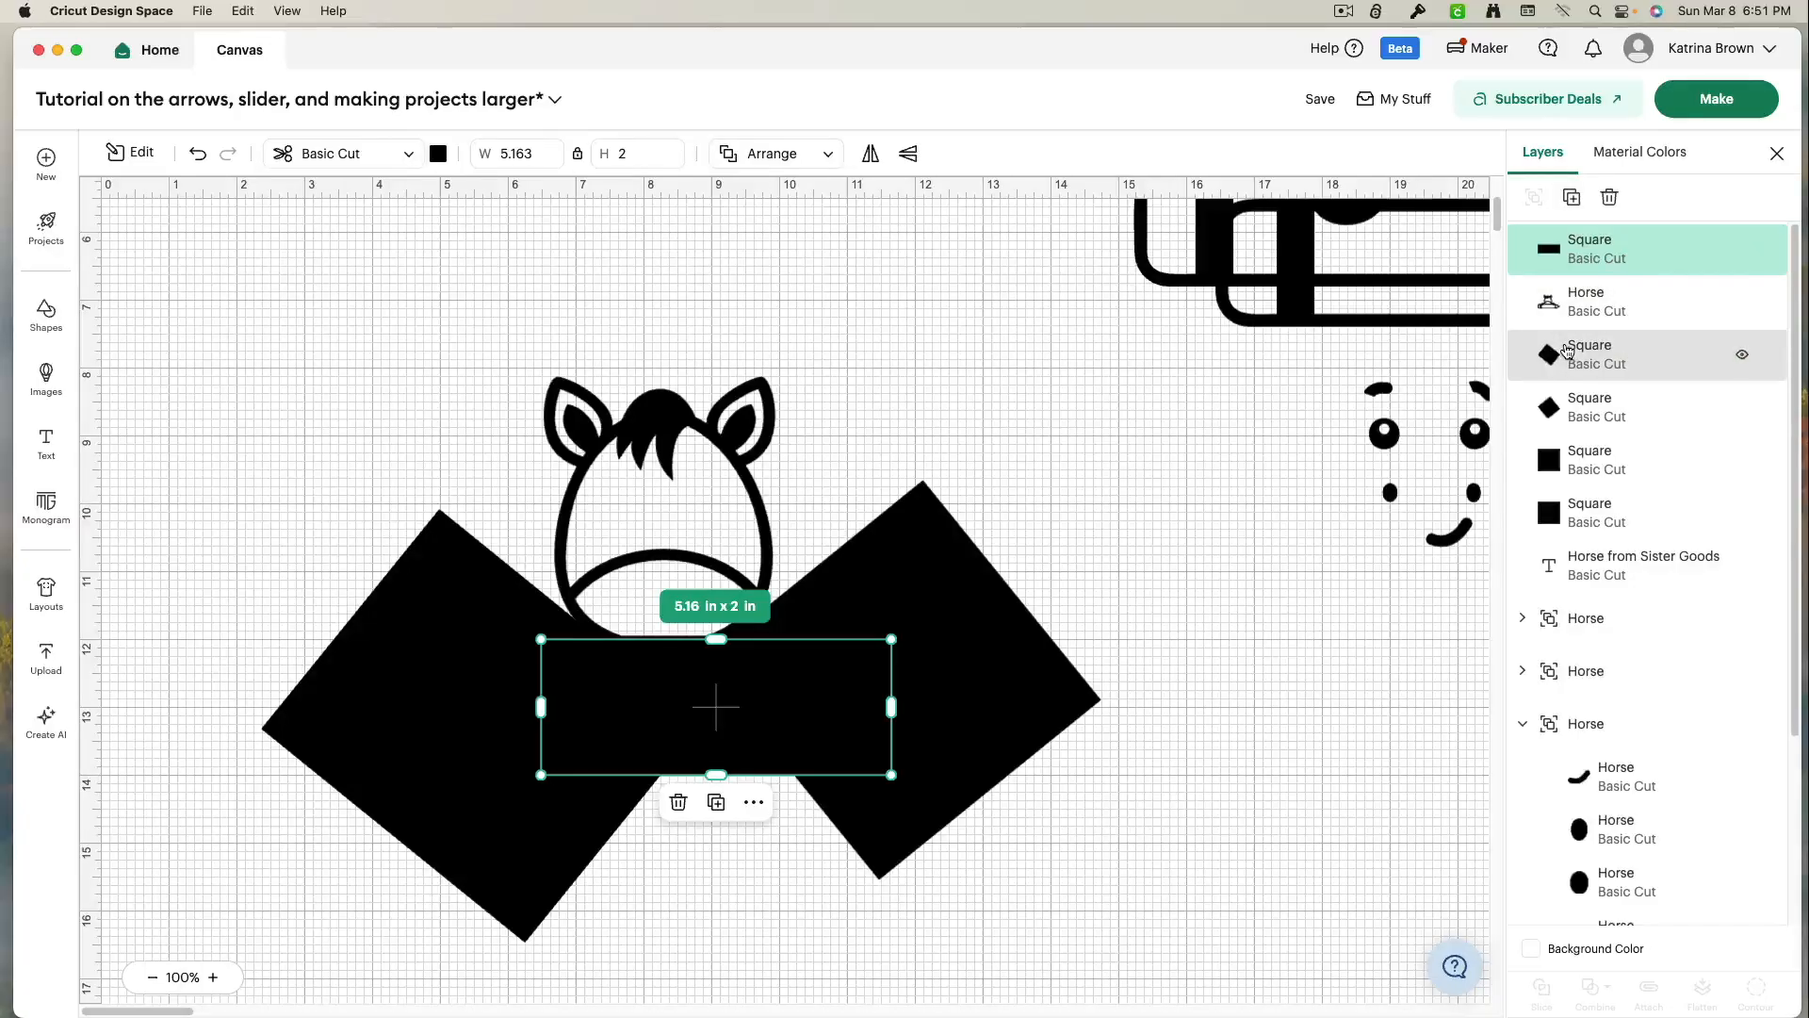
shift+click(1567, 351)
shift+click(1552, 421)
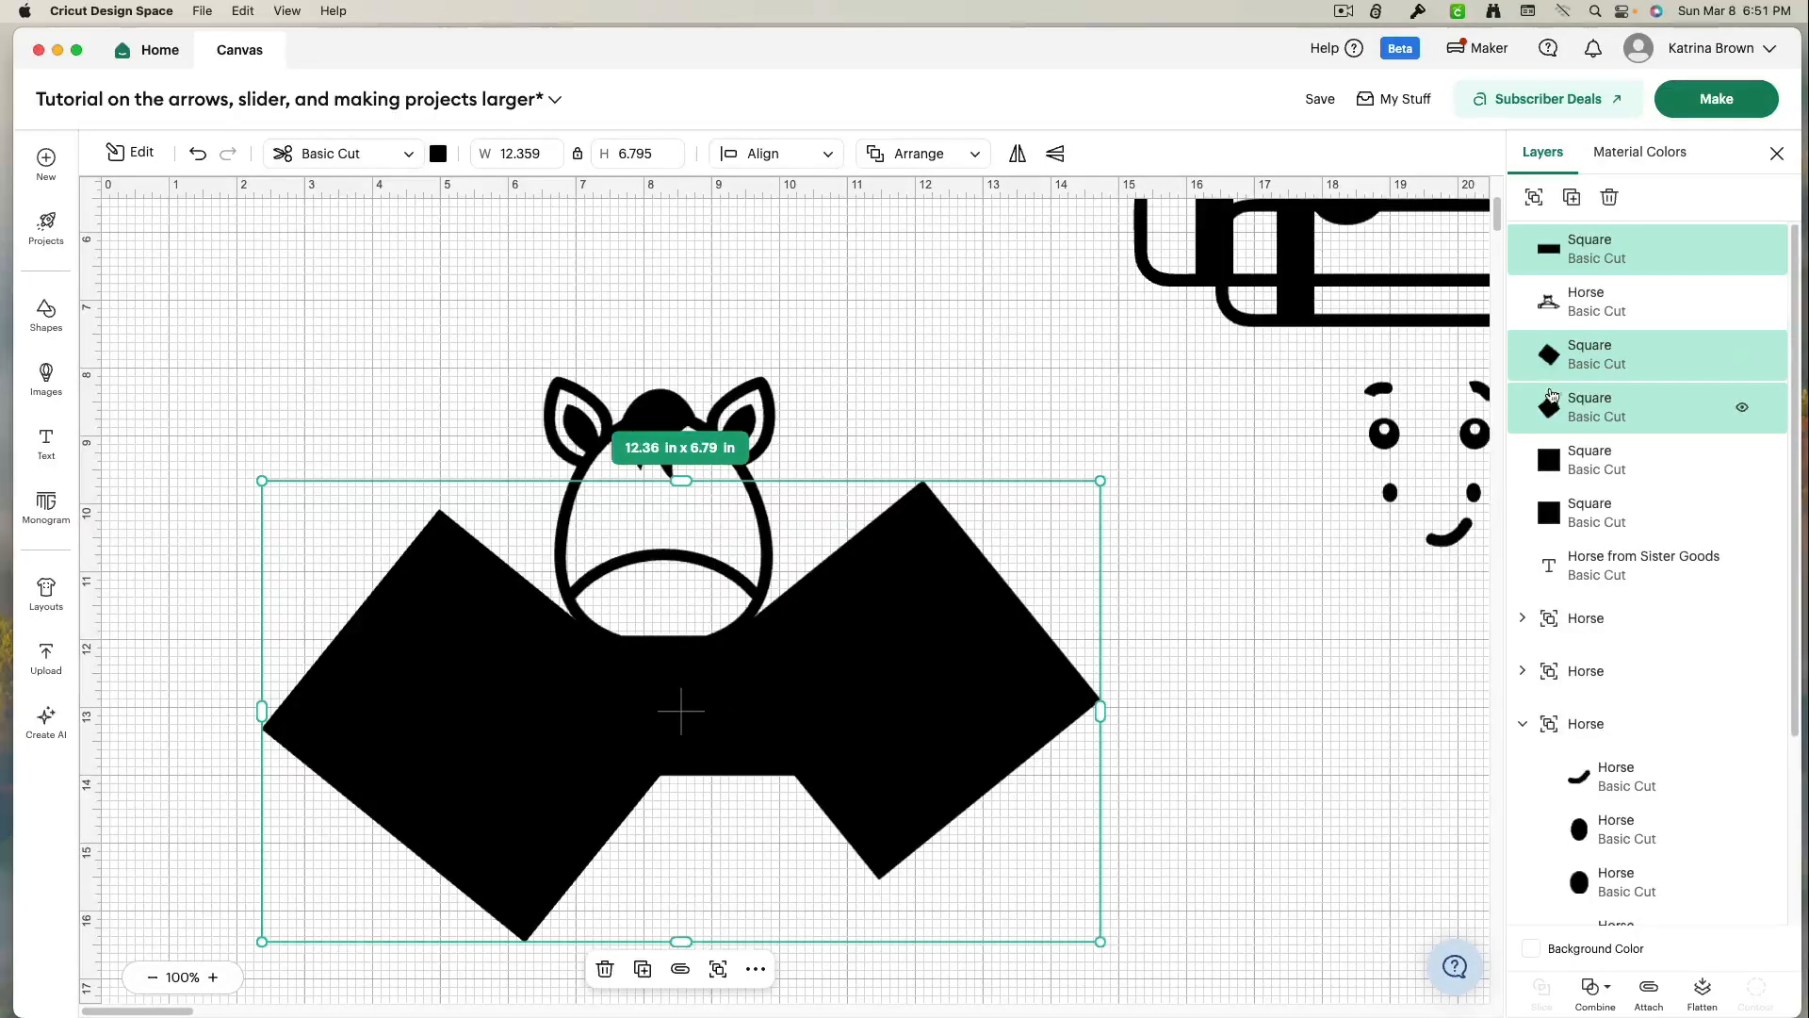
click(1597, 991)
click(1635, 846)
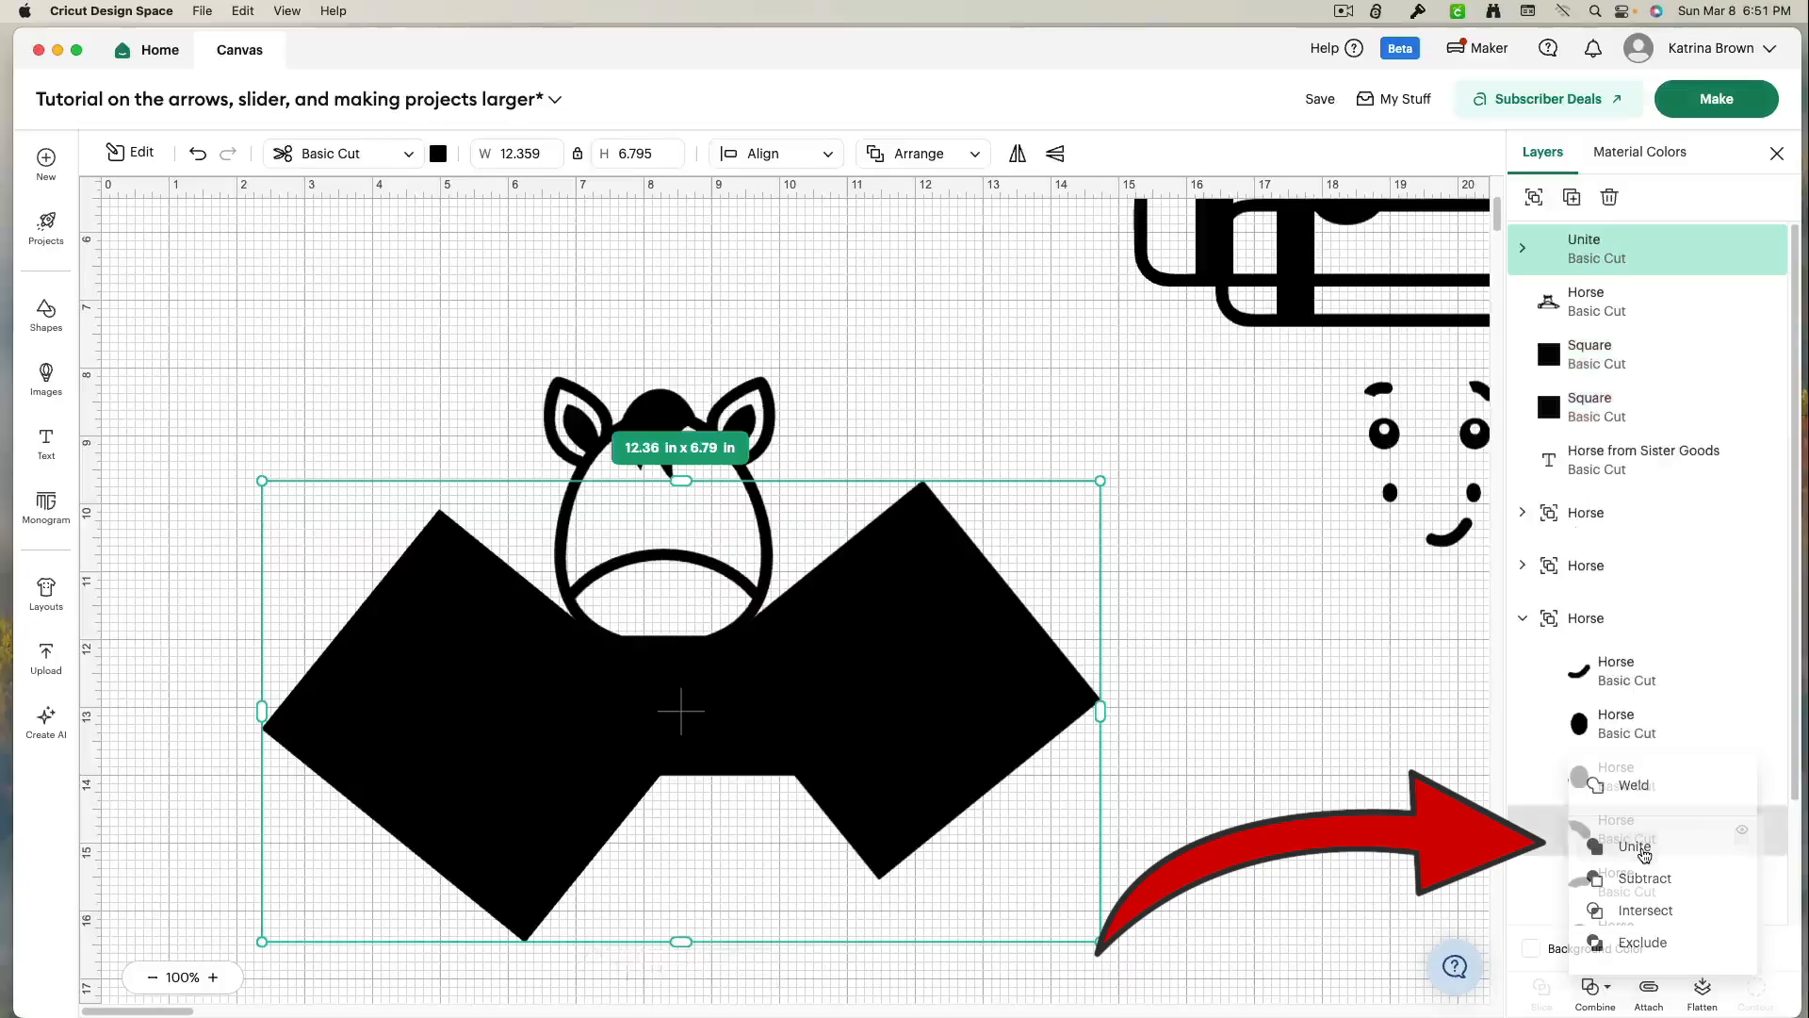
click(1241, 748)
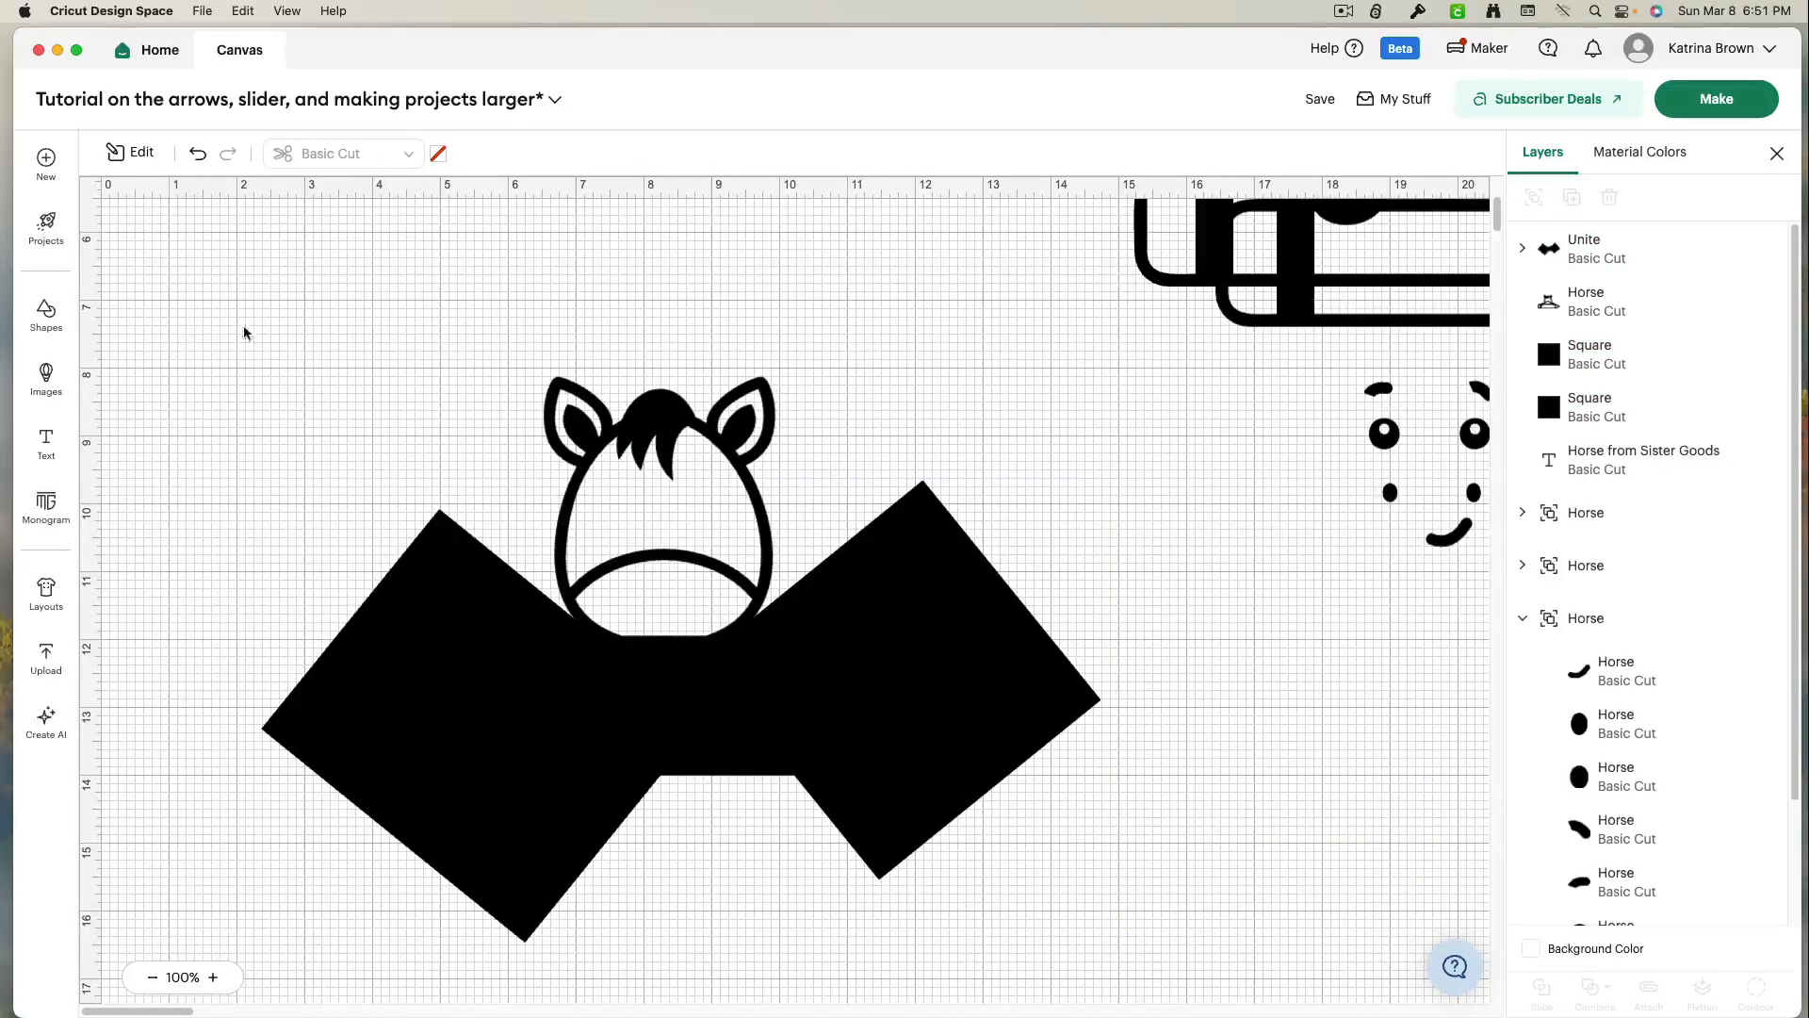
- Slice the horse layer with the united shape and delete every resulting piece except the head
drag(186, 269, 950, 846)
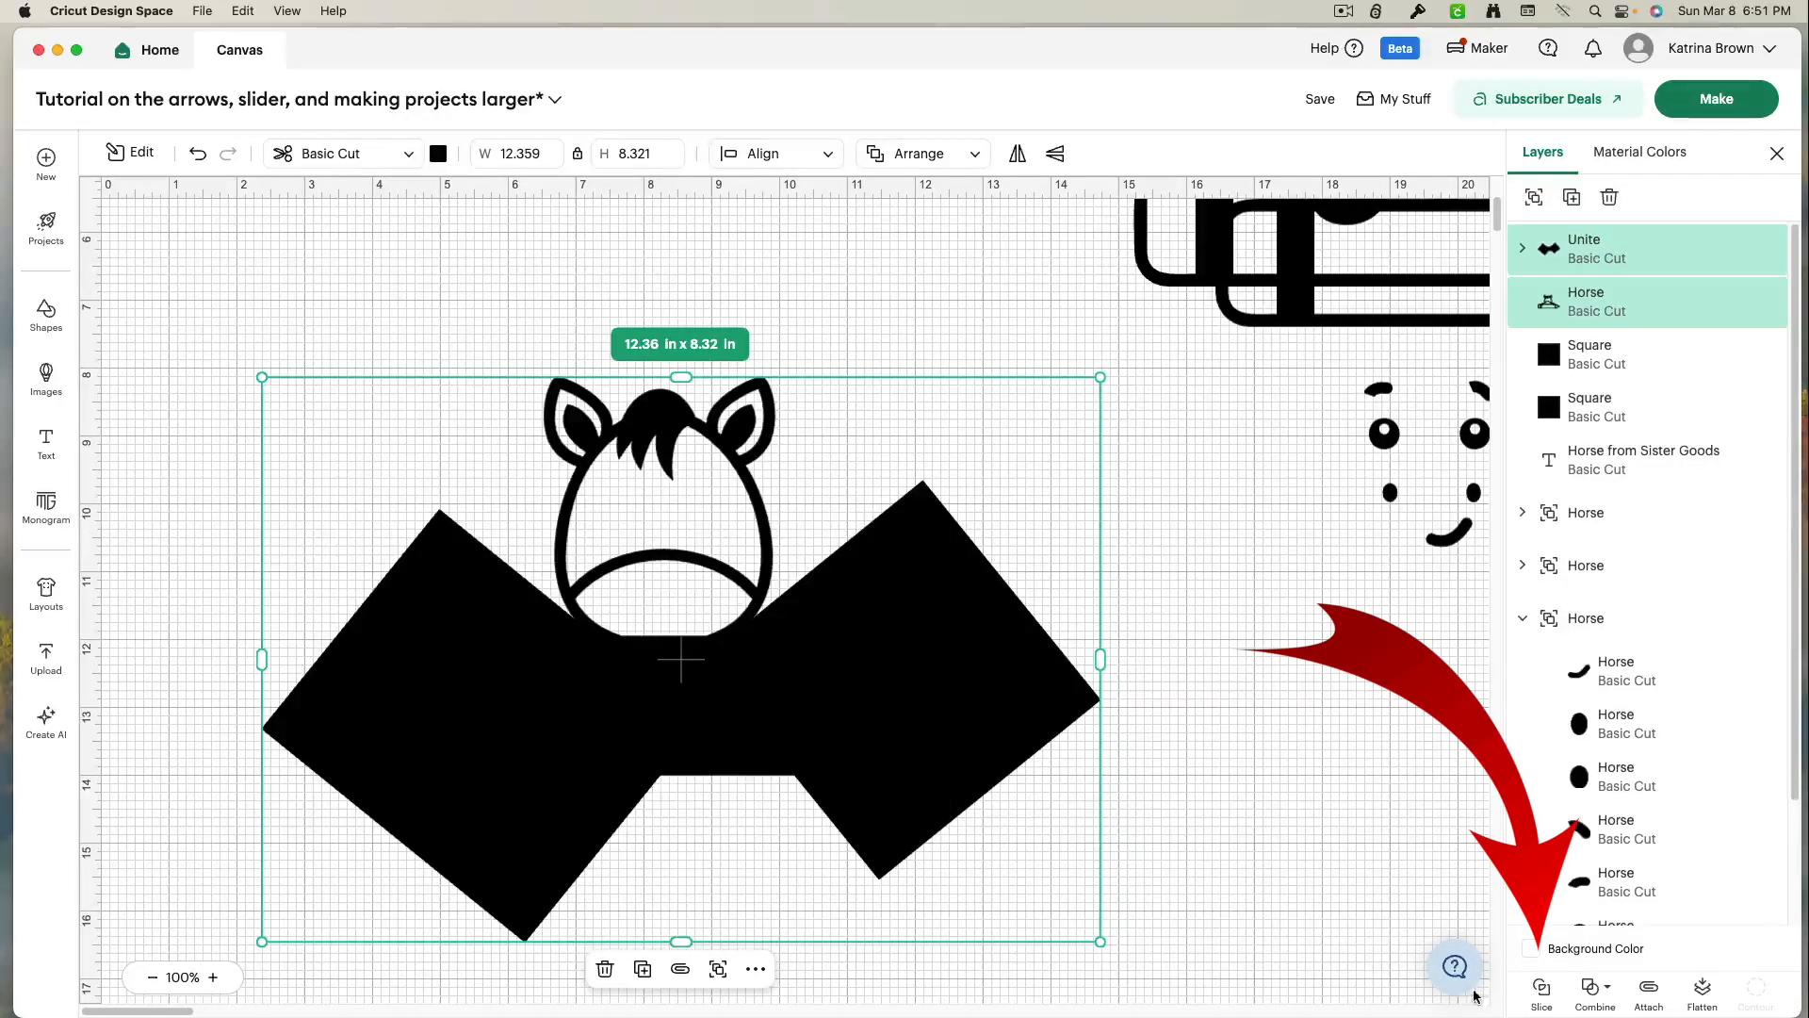
click(1544, 988)
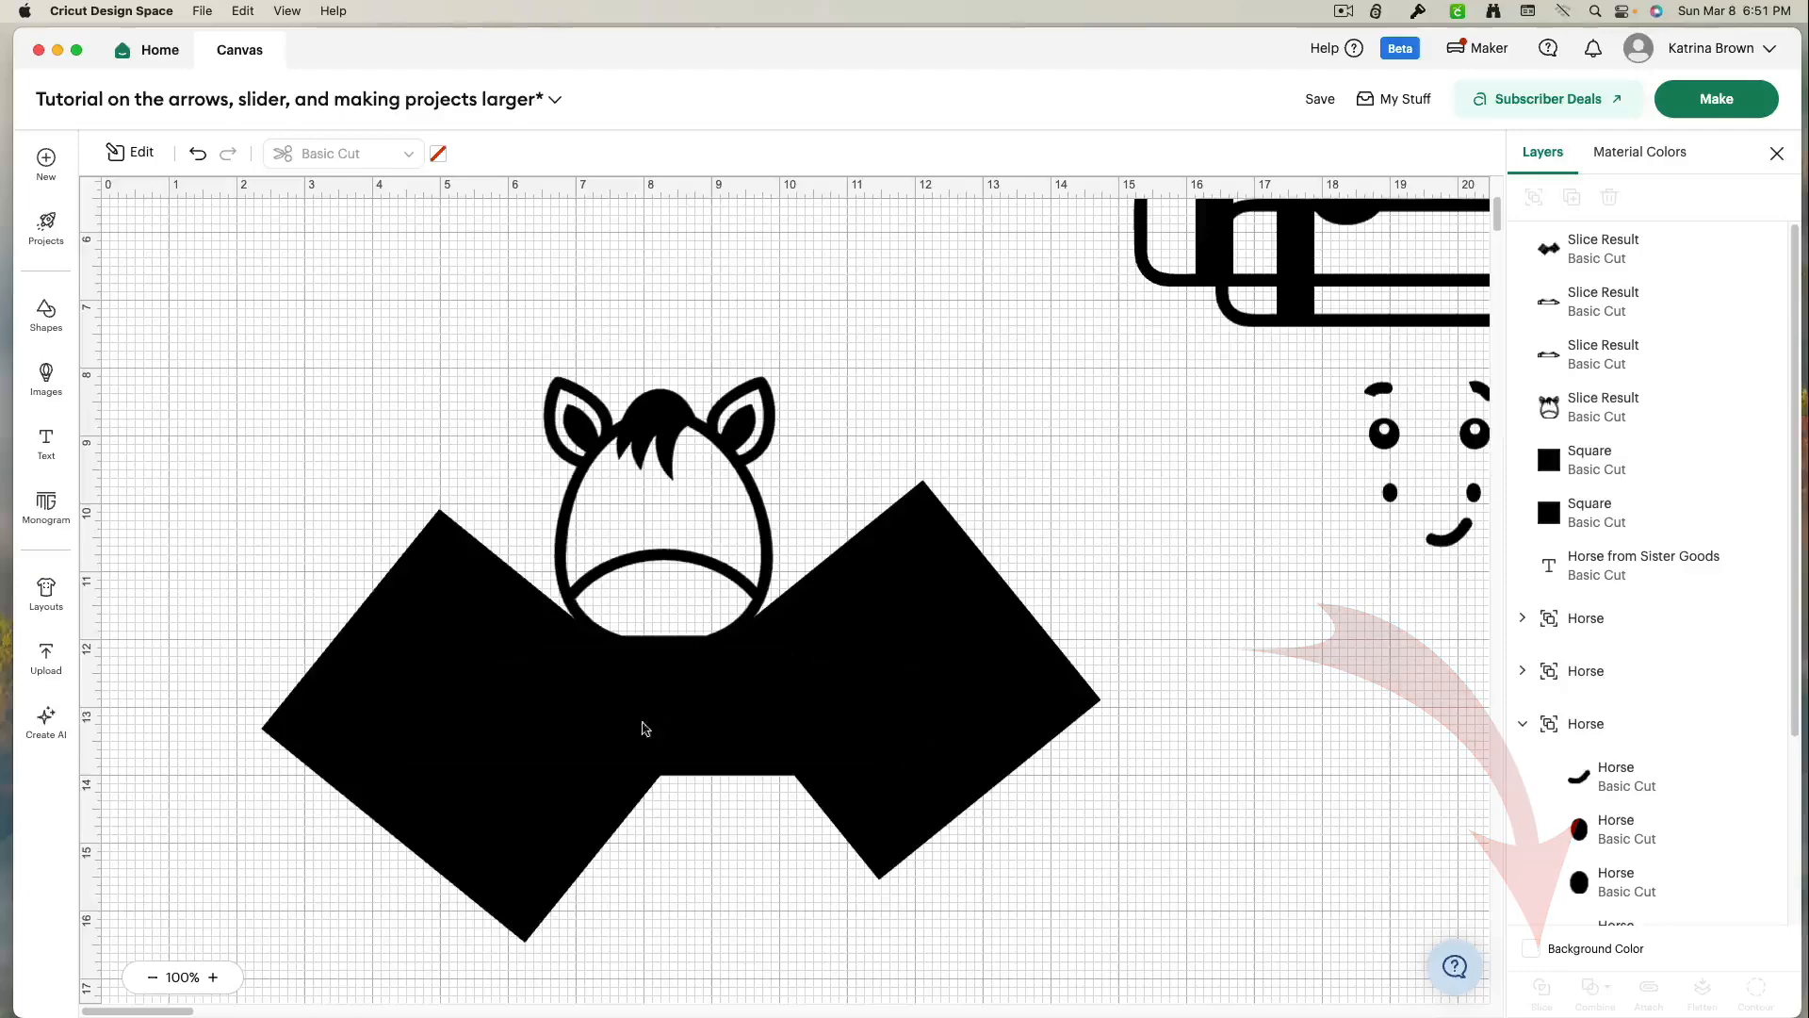
click(667, 551)
drag(667, 551, 932, 844)
click(524, 655)
drag(530, 643, 697, 831)
drag(661, 452, 502, 369)
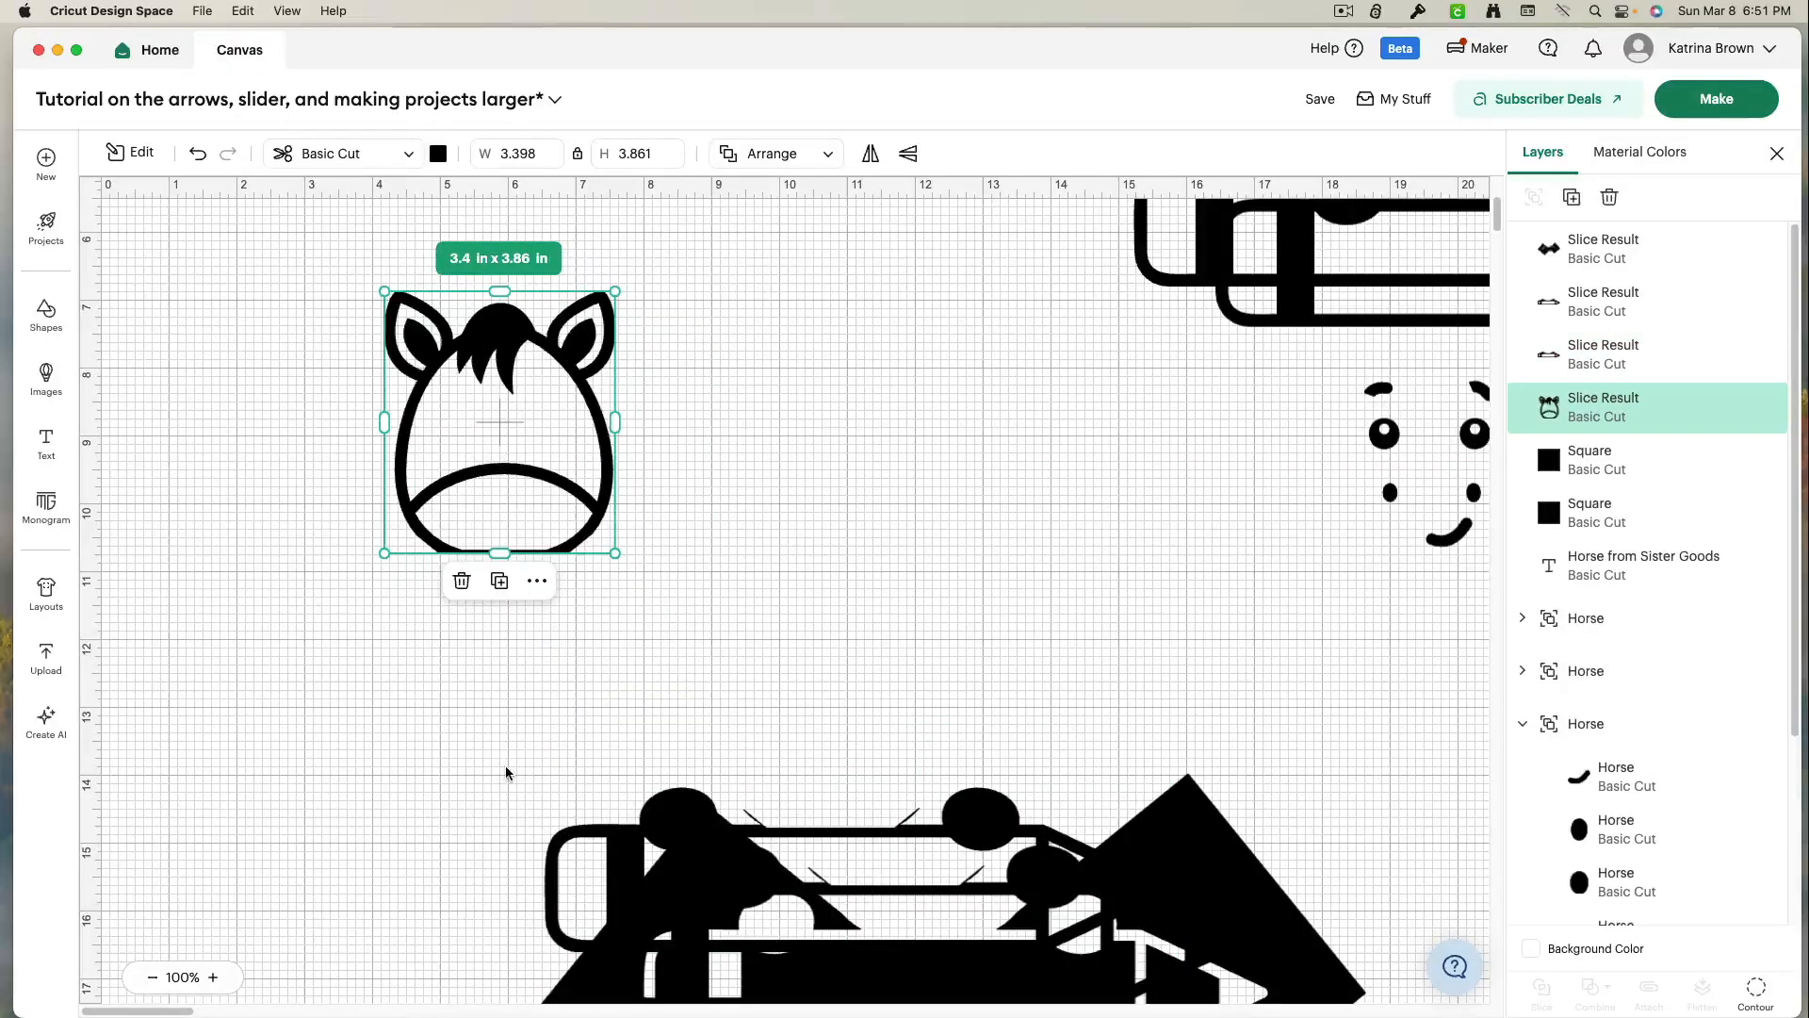
drag(433, 771, 1240, 1015)
key(Delete)
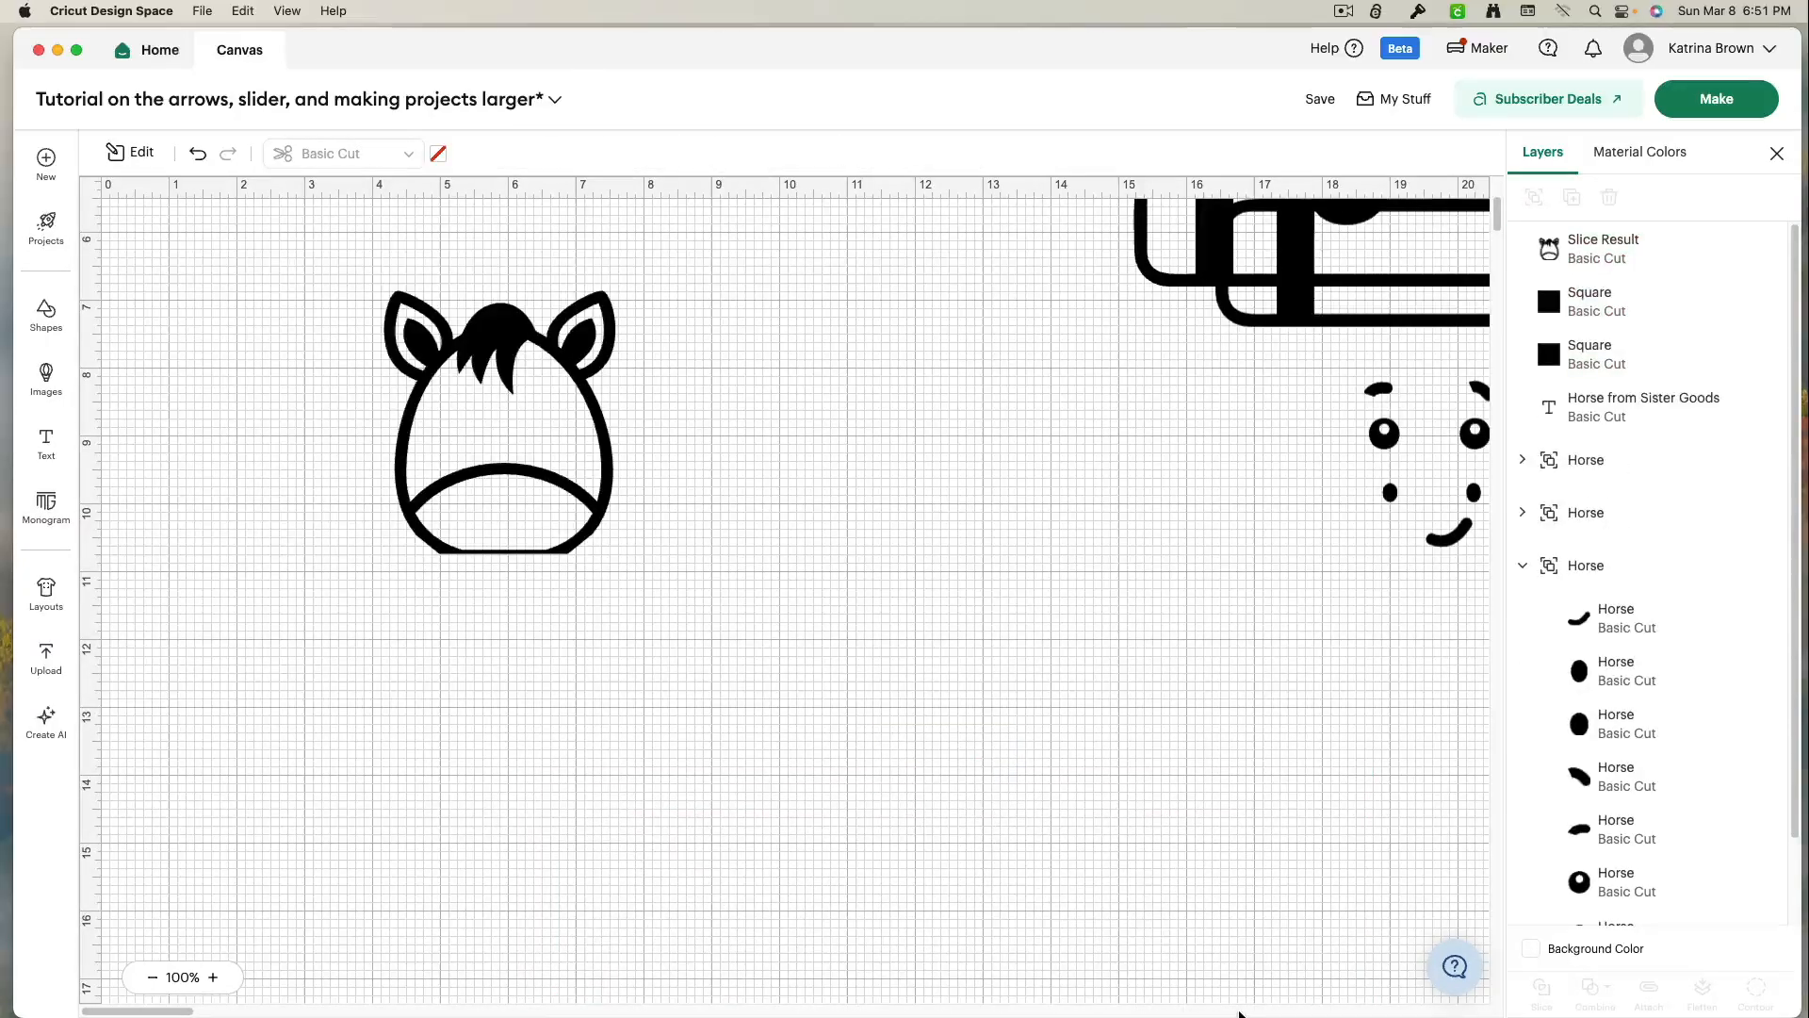
- Duplicate the sliced horse head and move the copy beside the facial features
drag(574, 541, 699, 594)
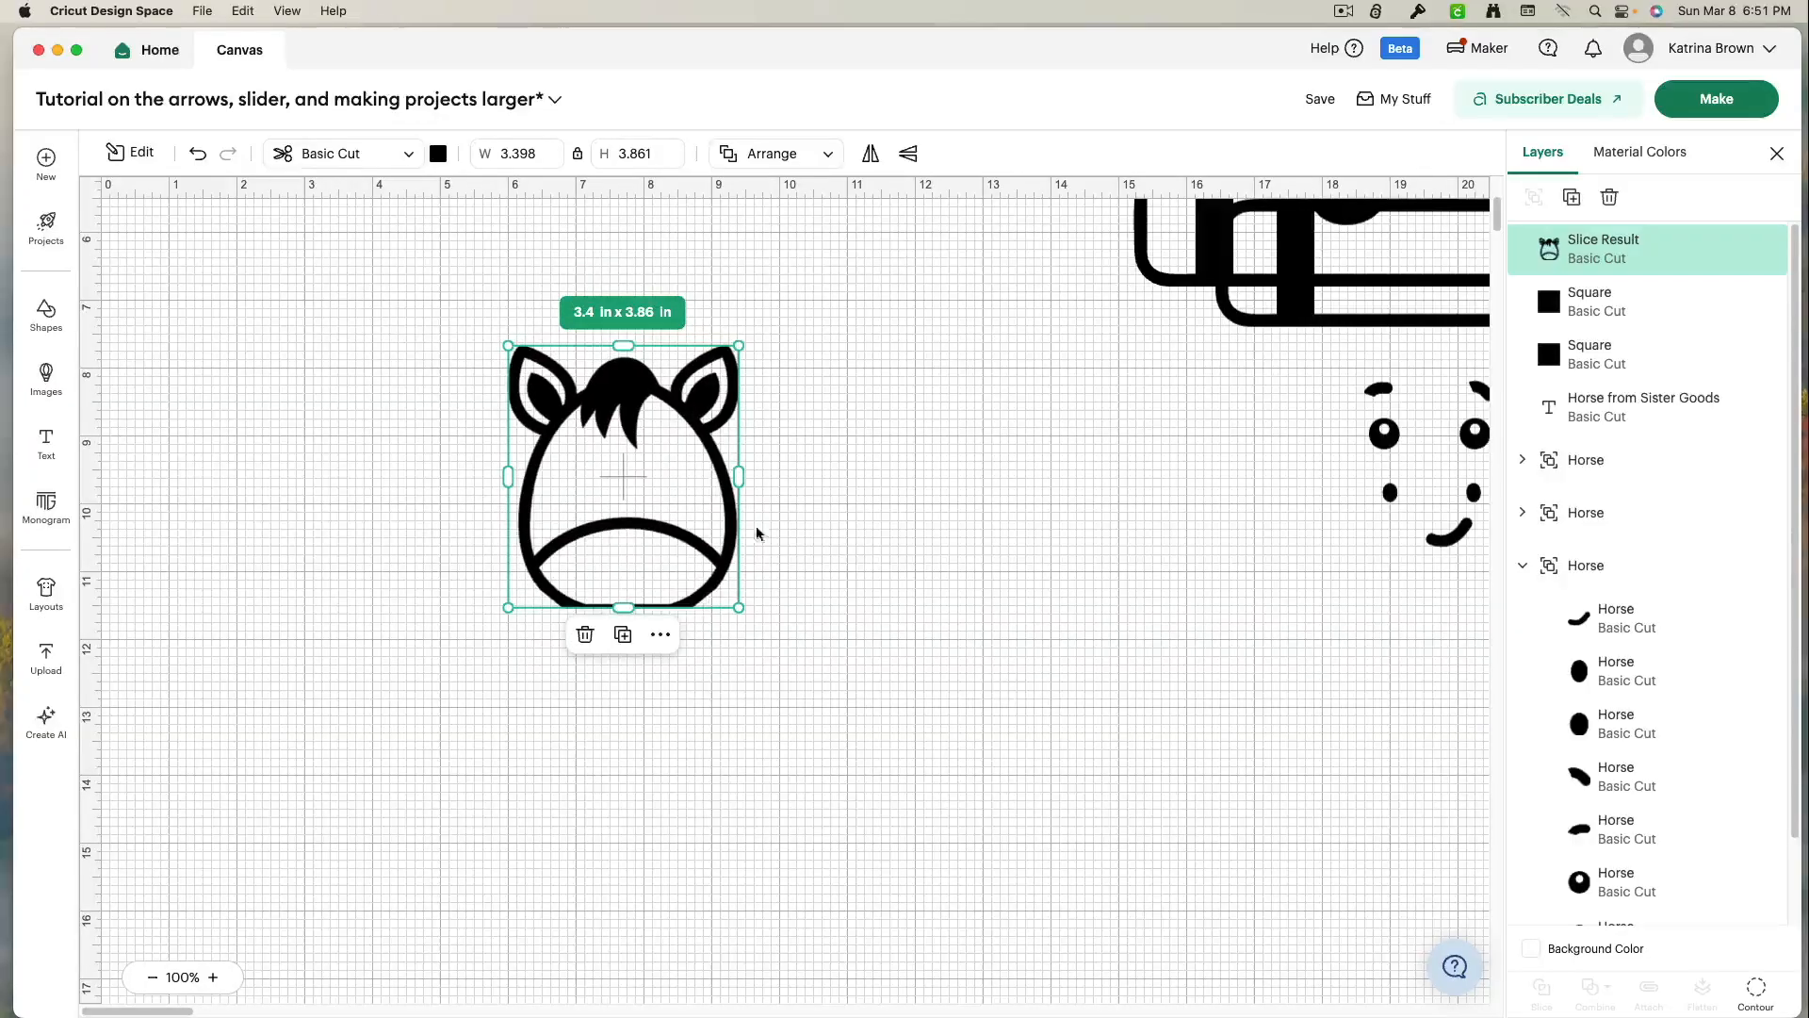
click(1570, 199)
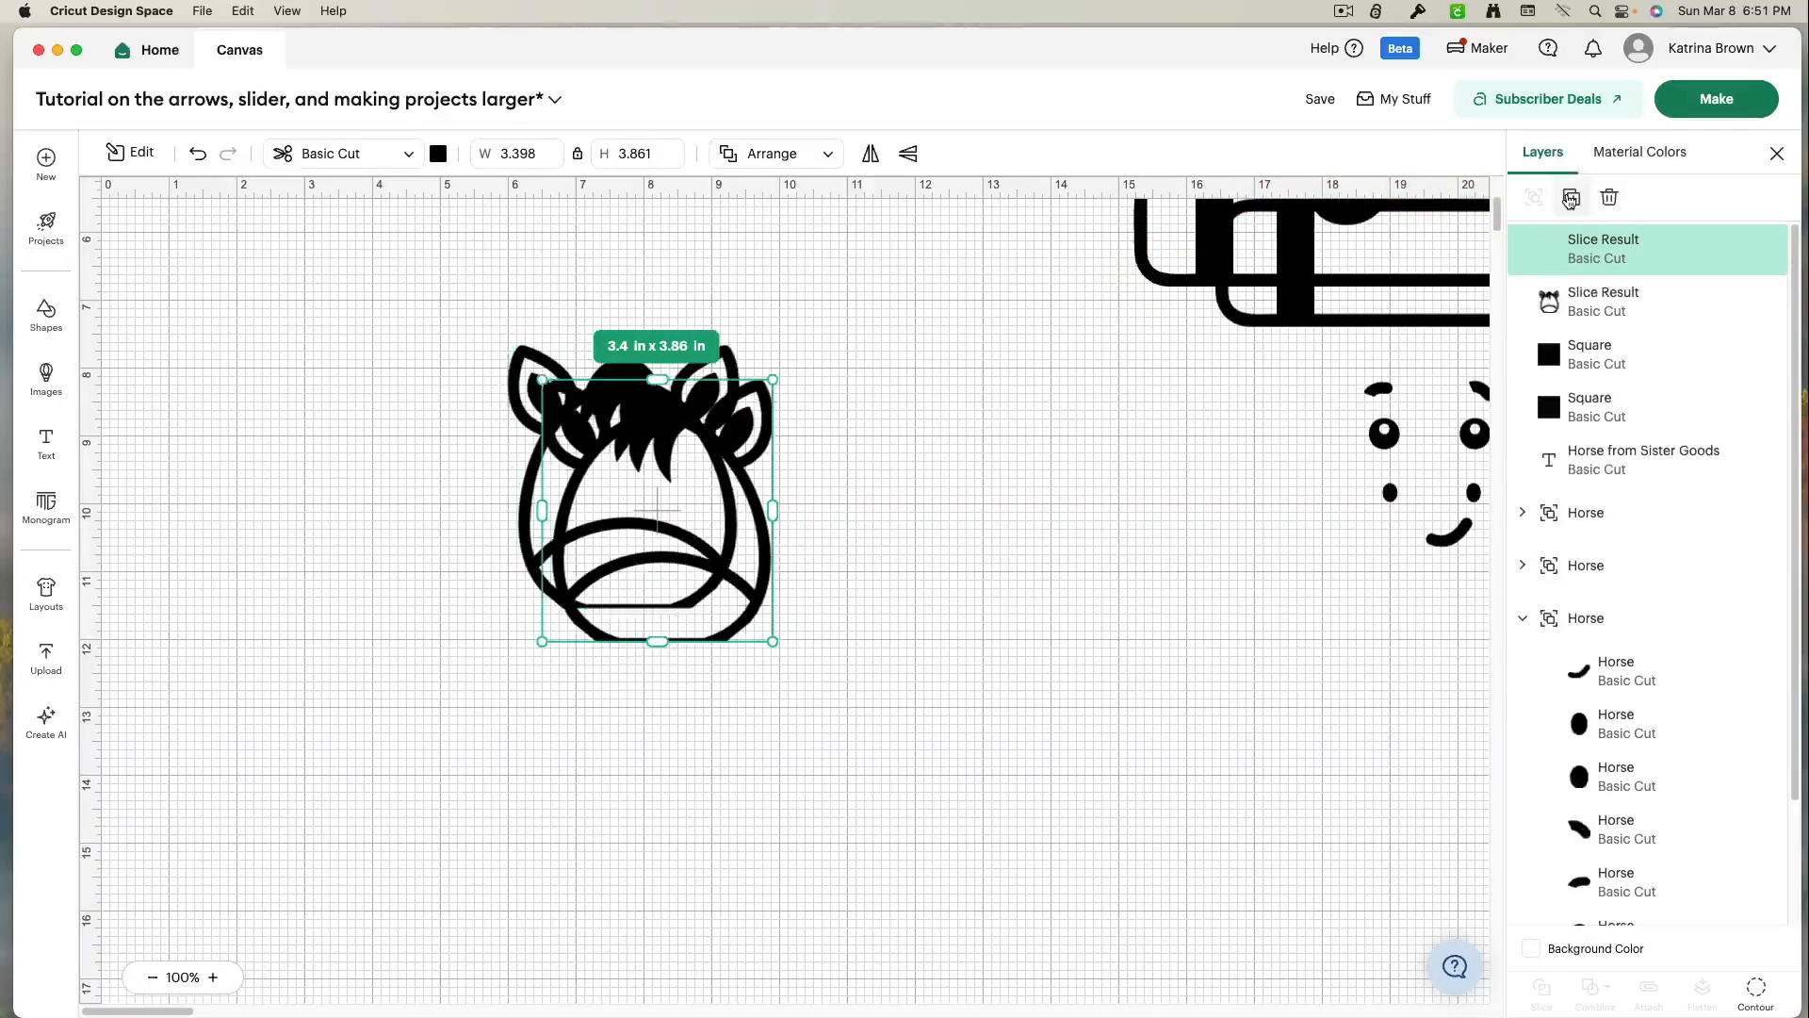
drag(735, 469, 1336, 364)
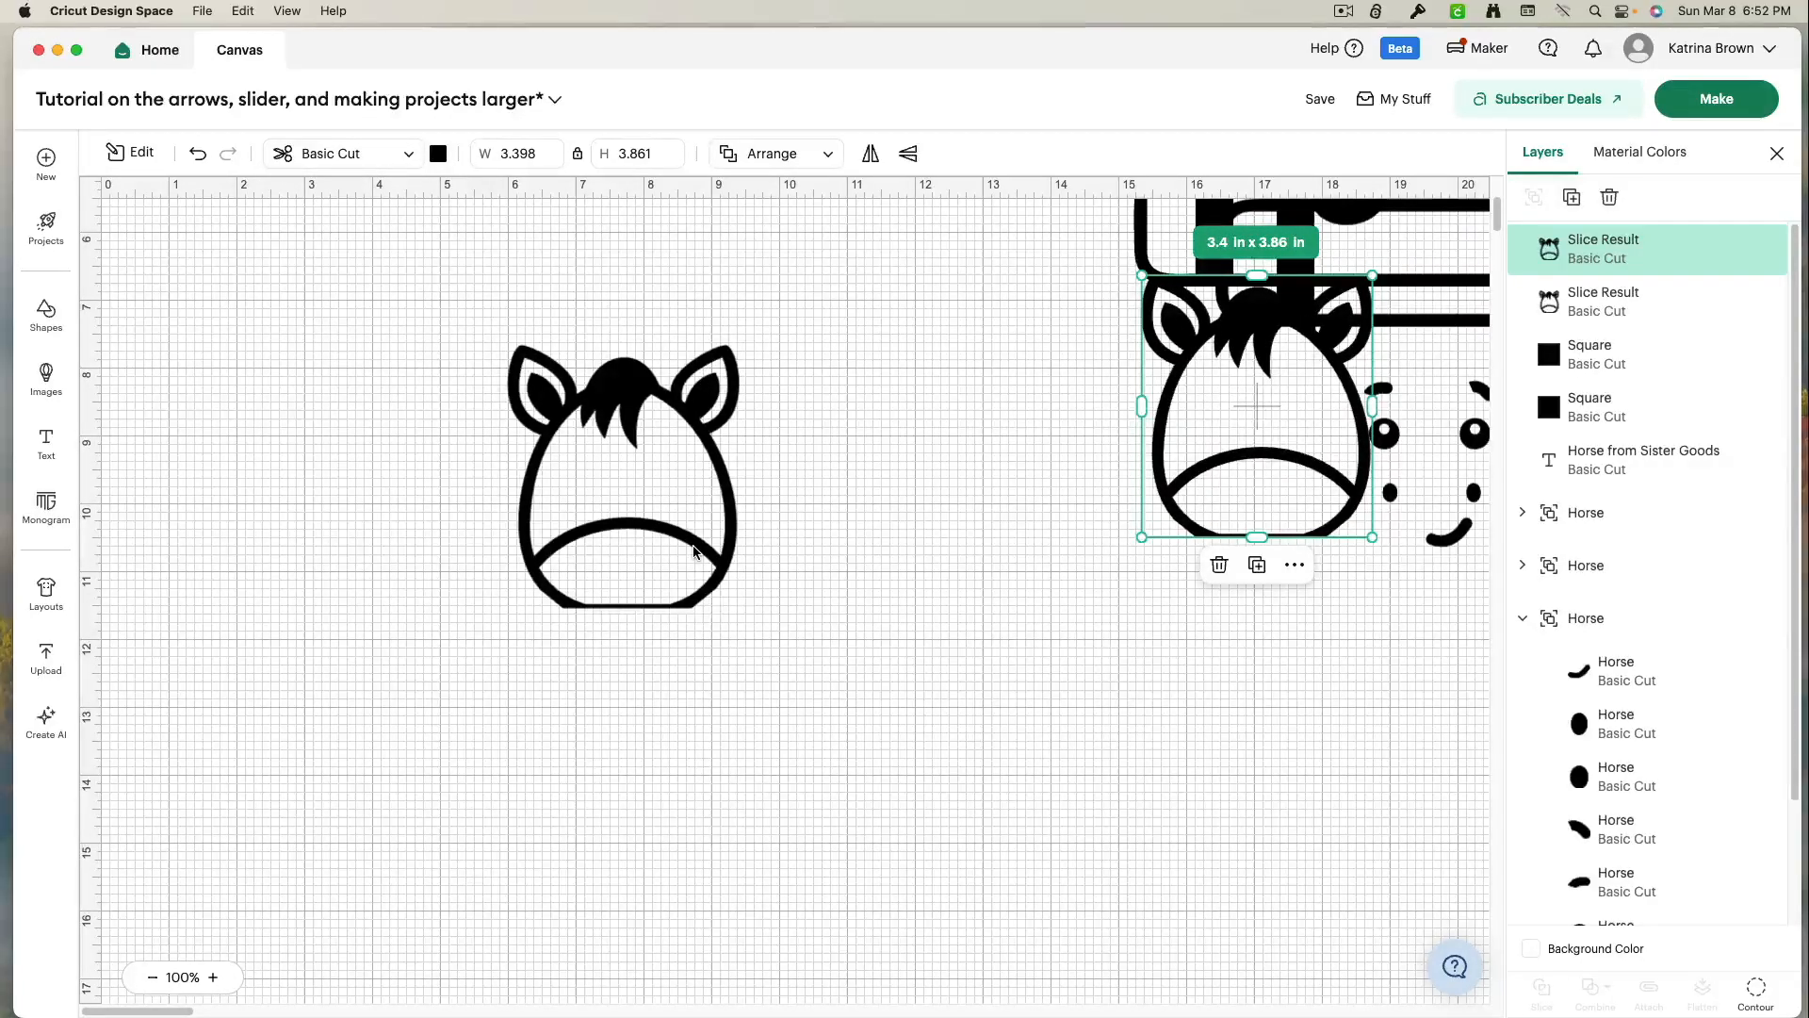
- Hide all contours of the original sliced head to make a solid silhouette, and move it below the outlined copy
click(693, 551)
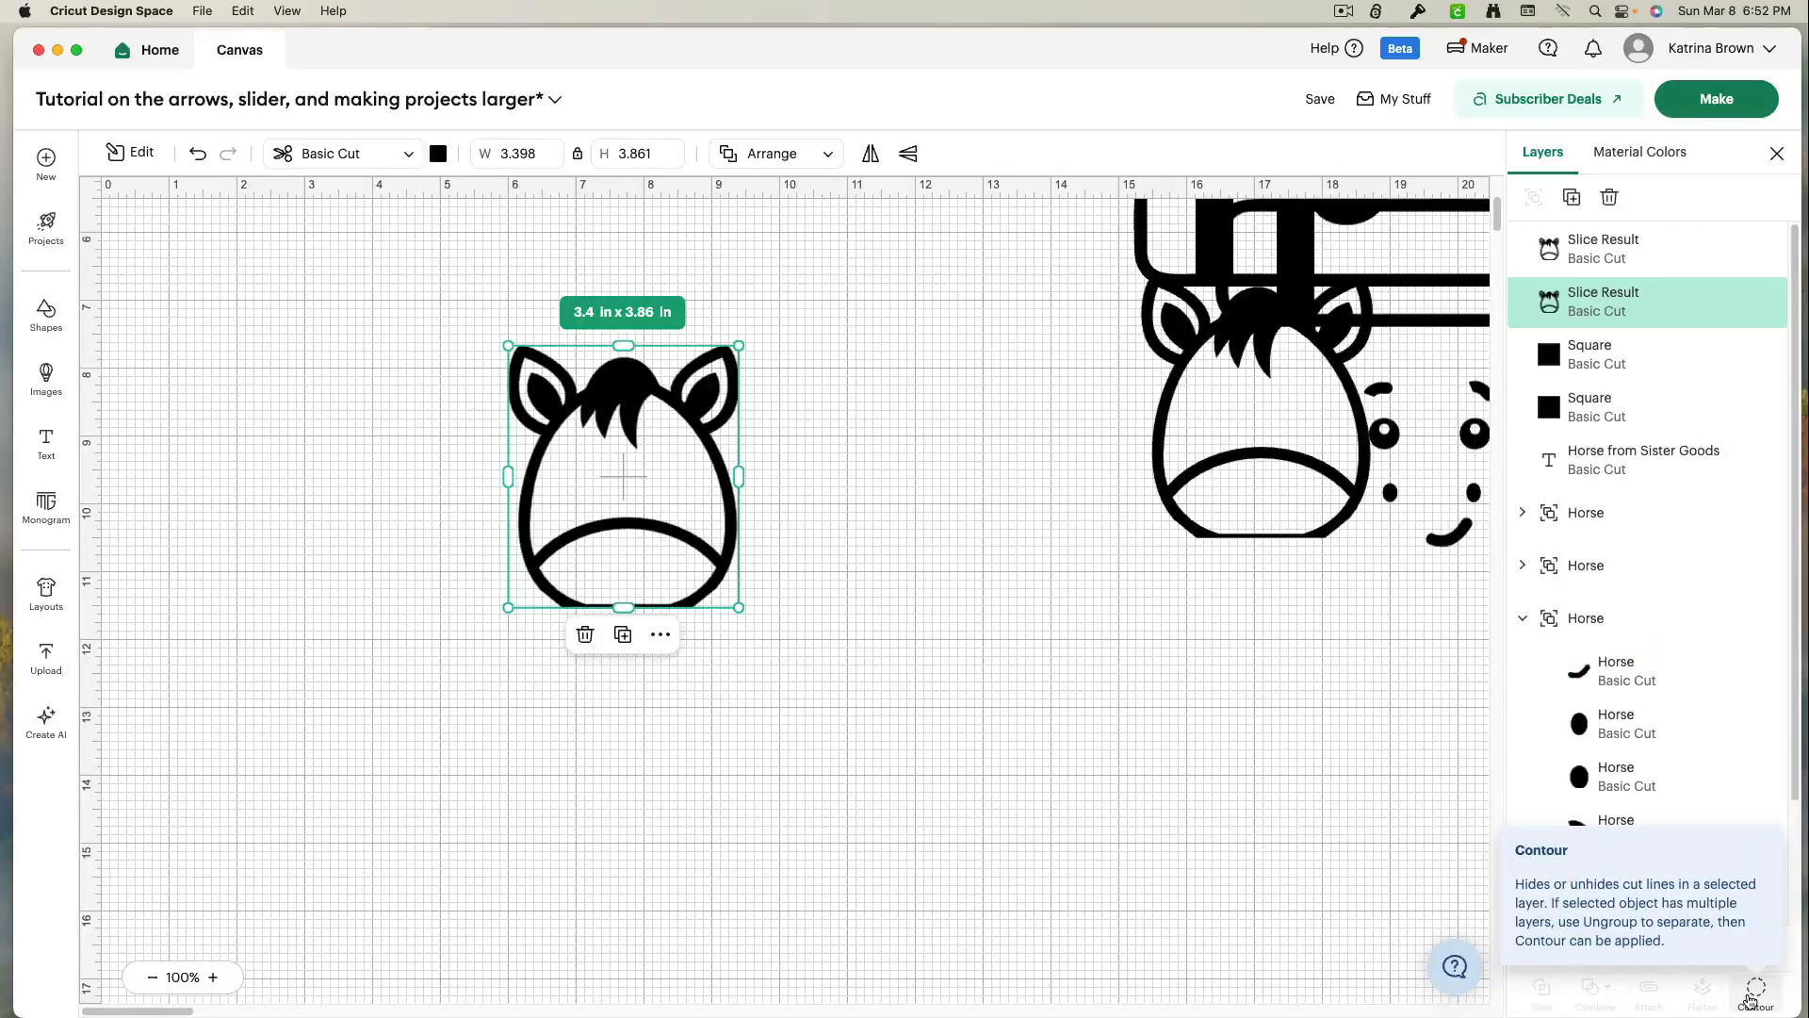
click(1753, 994)
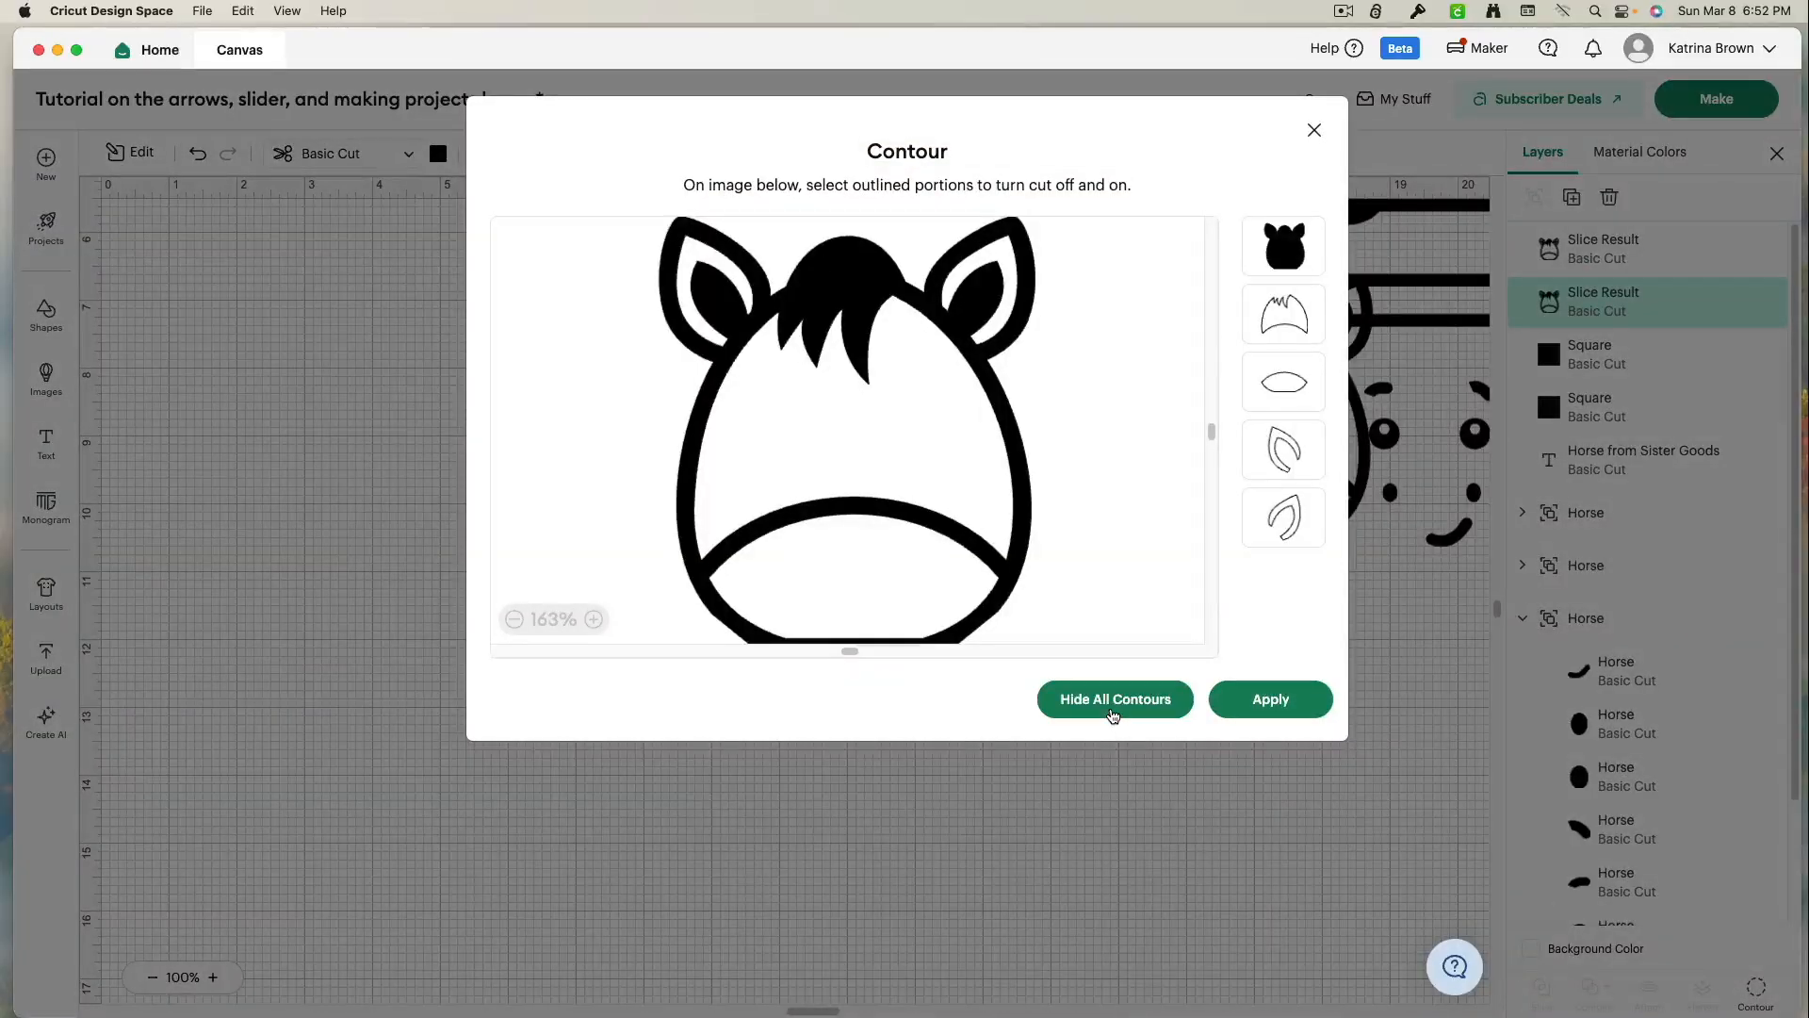
click(1114, 716)
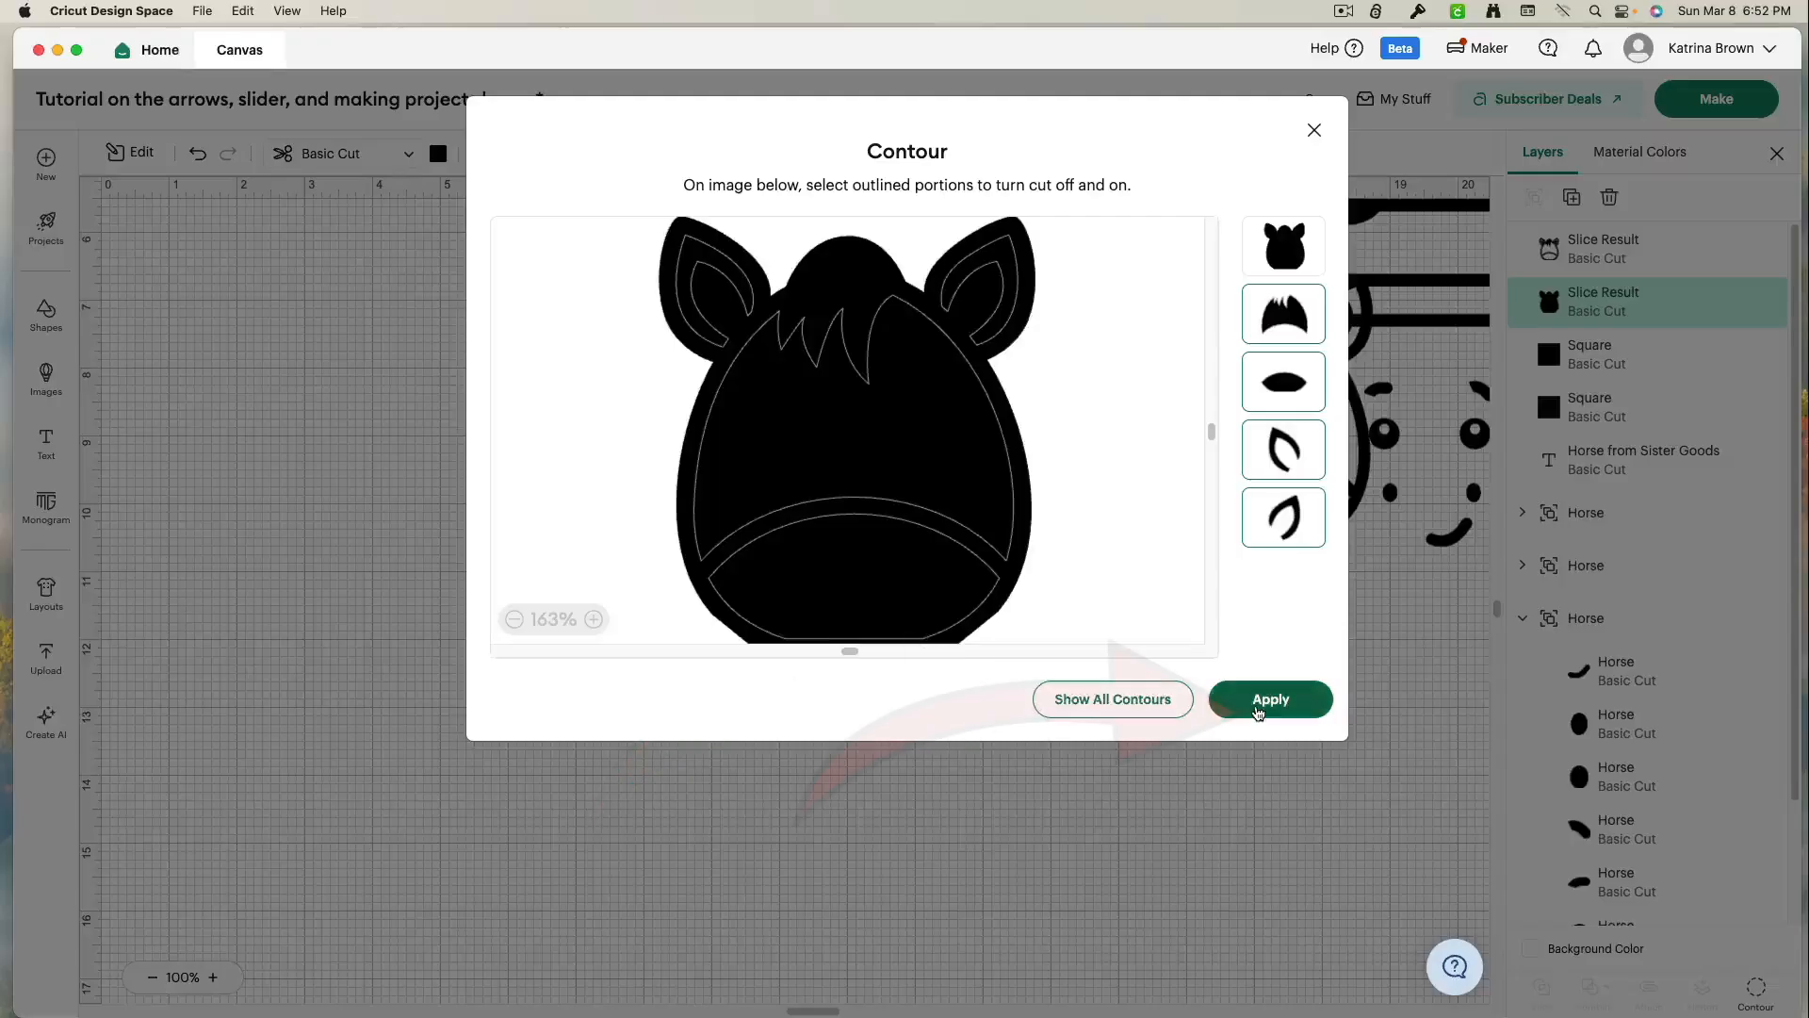
click(1259, 704)
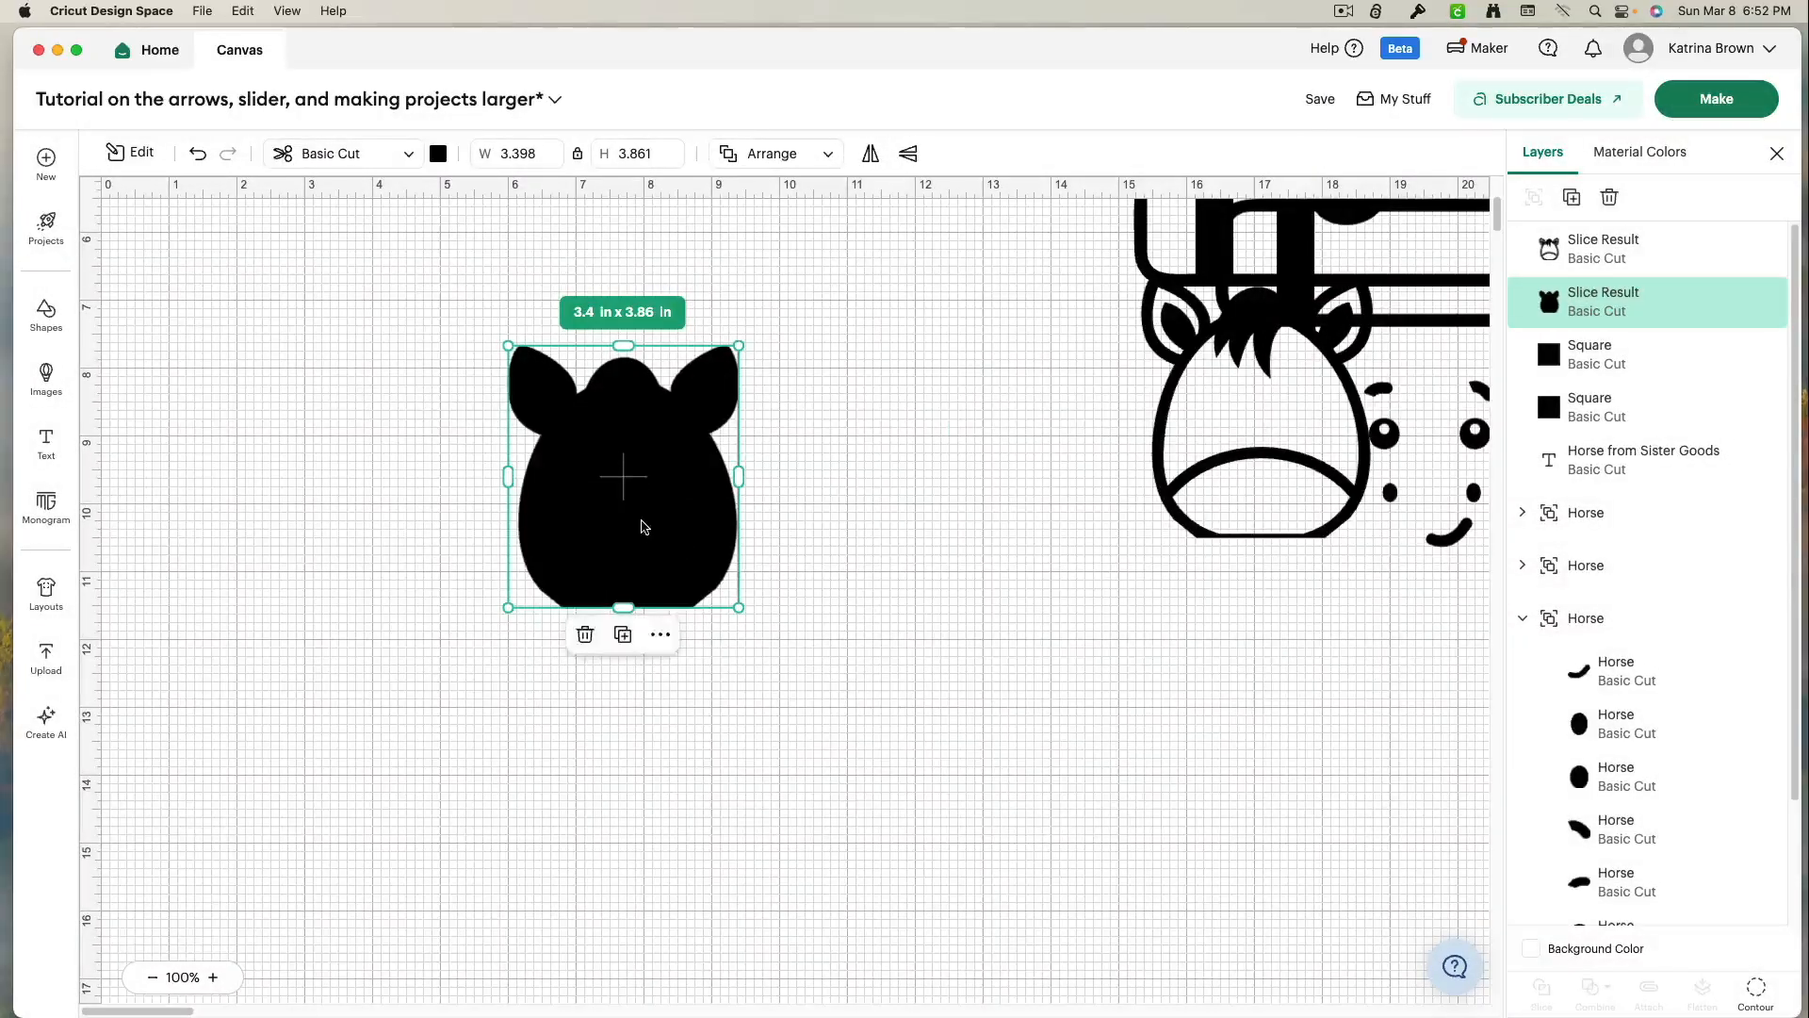
drag(639, 526, 1085, 755)
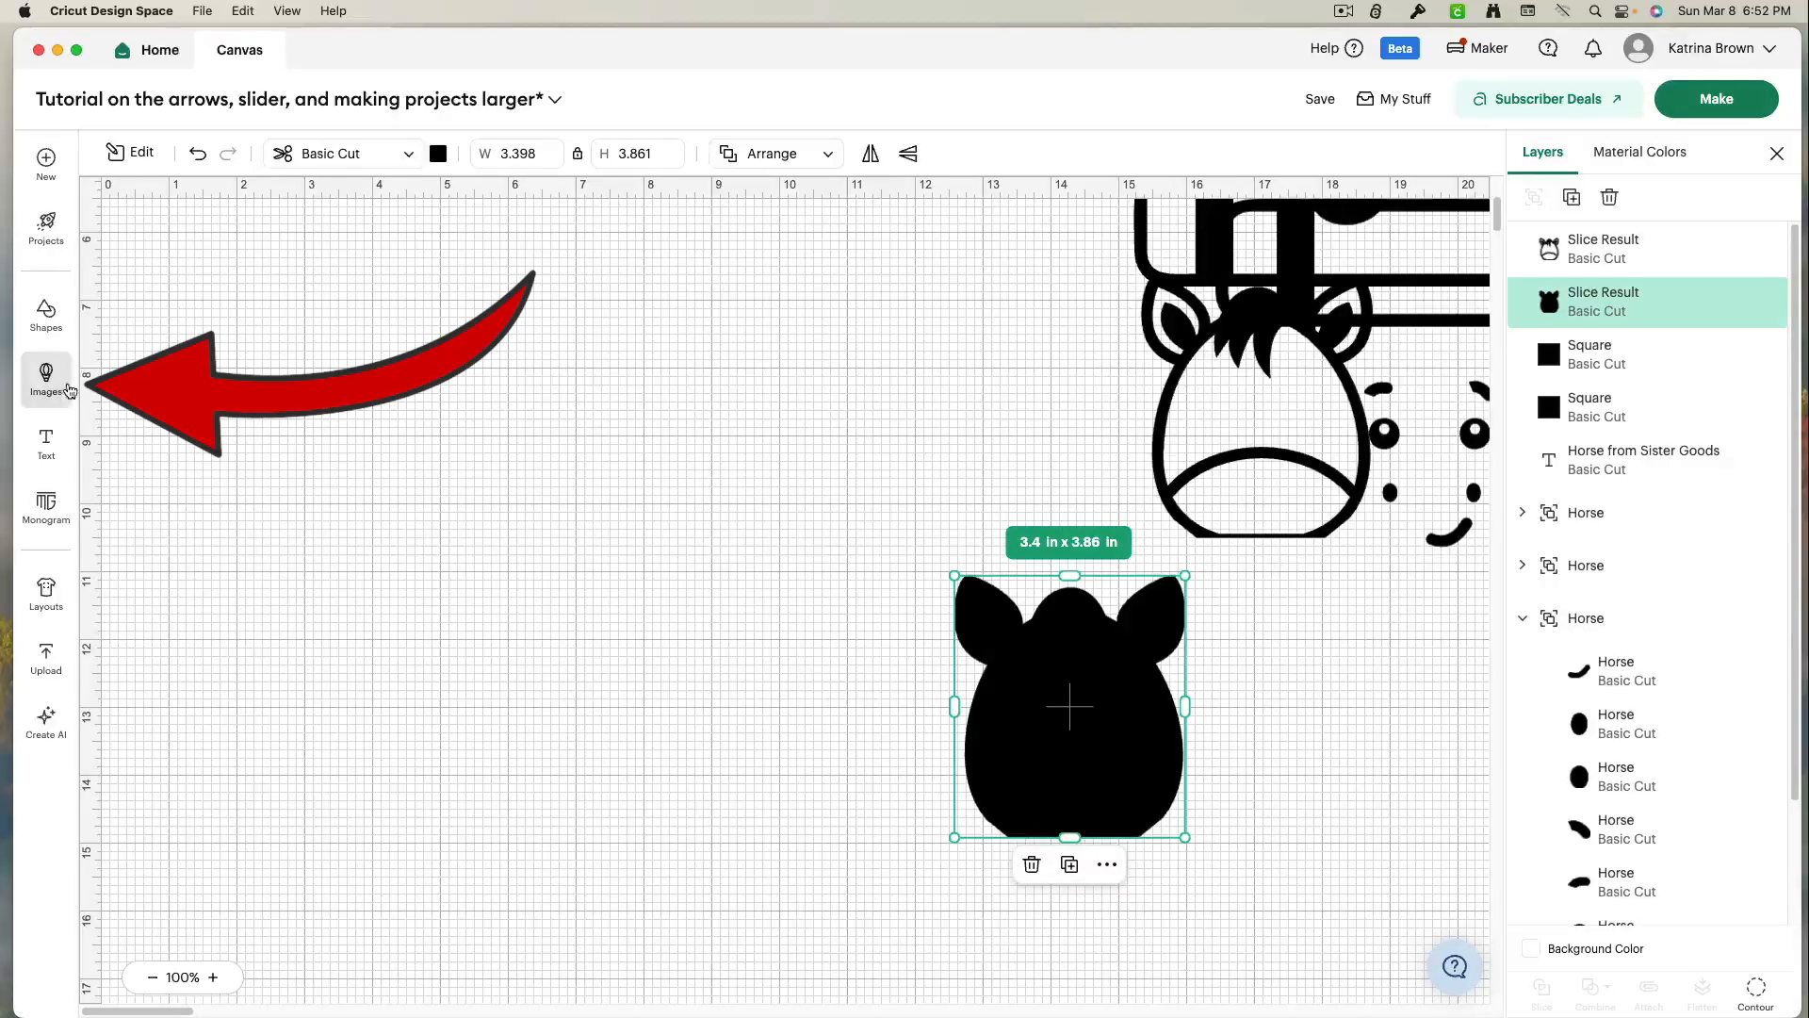
- Search the image library for brown texture and add the golden-brown Old Paper image to the canvas
click(45, 377)
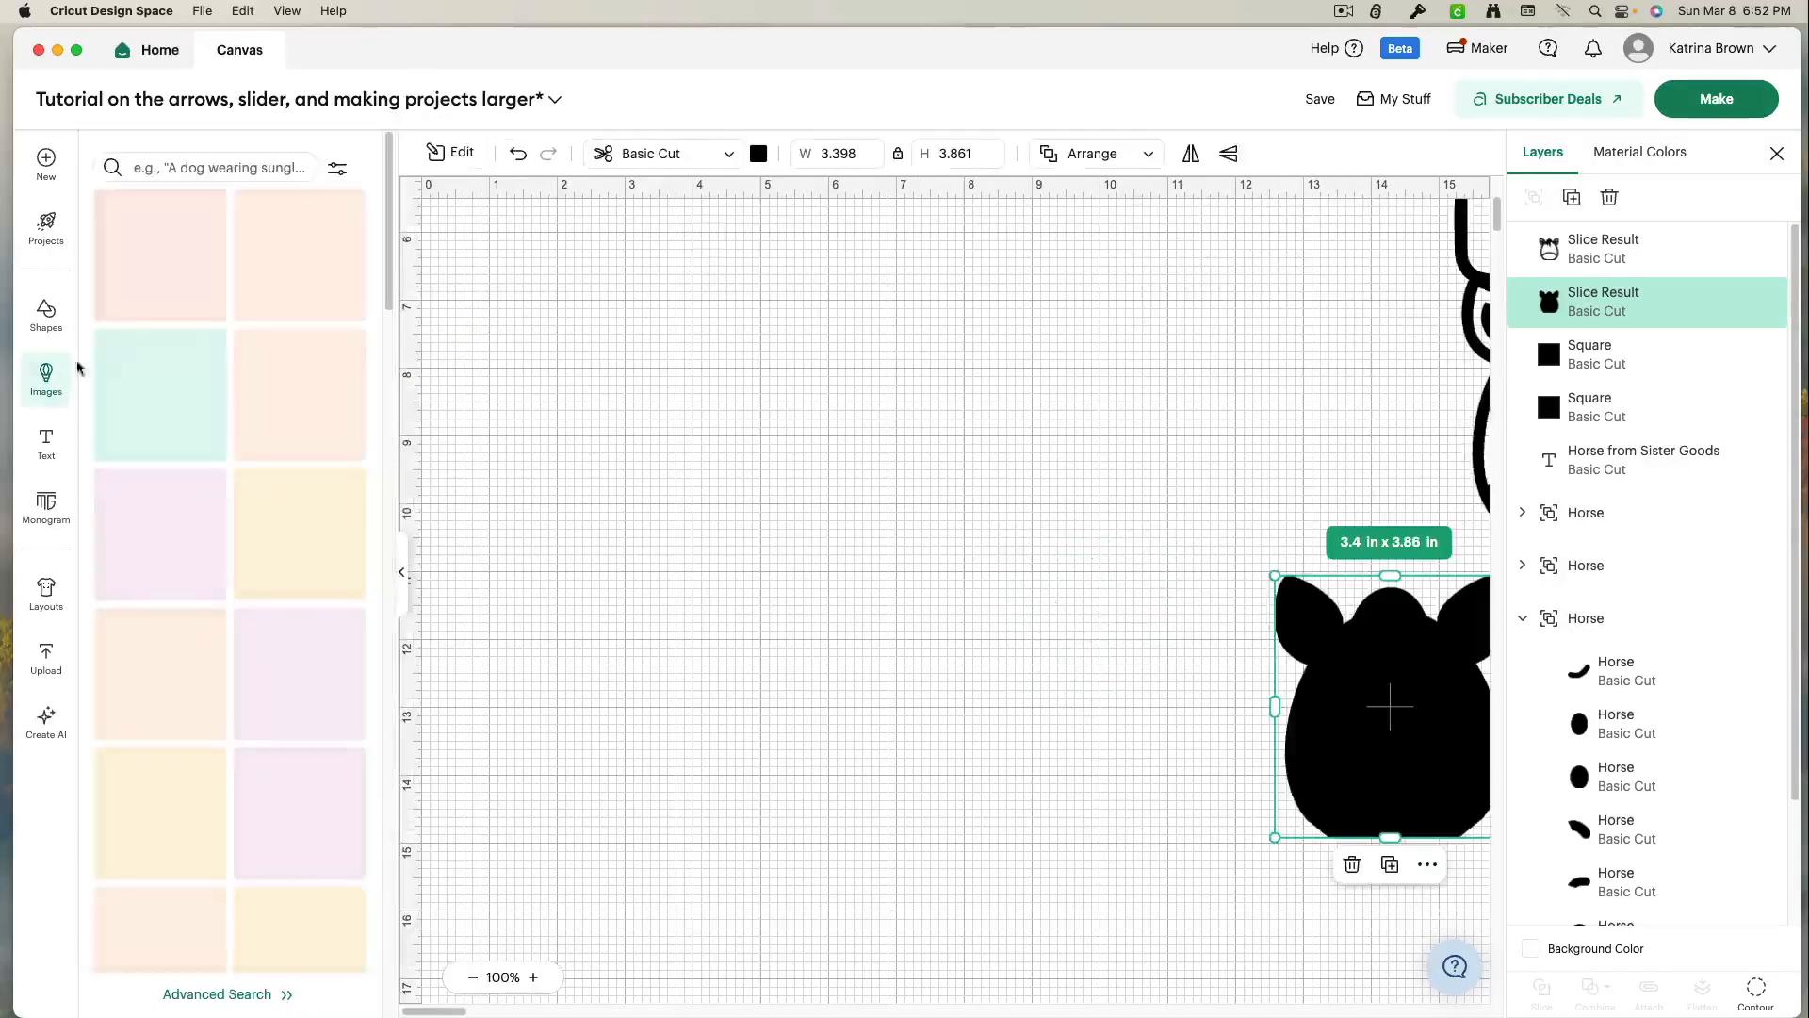
click(213, 169)
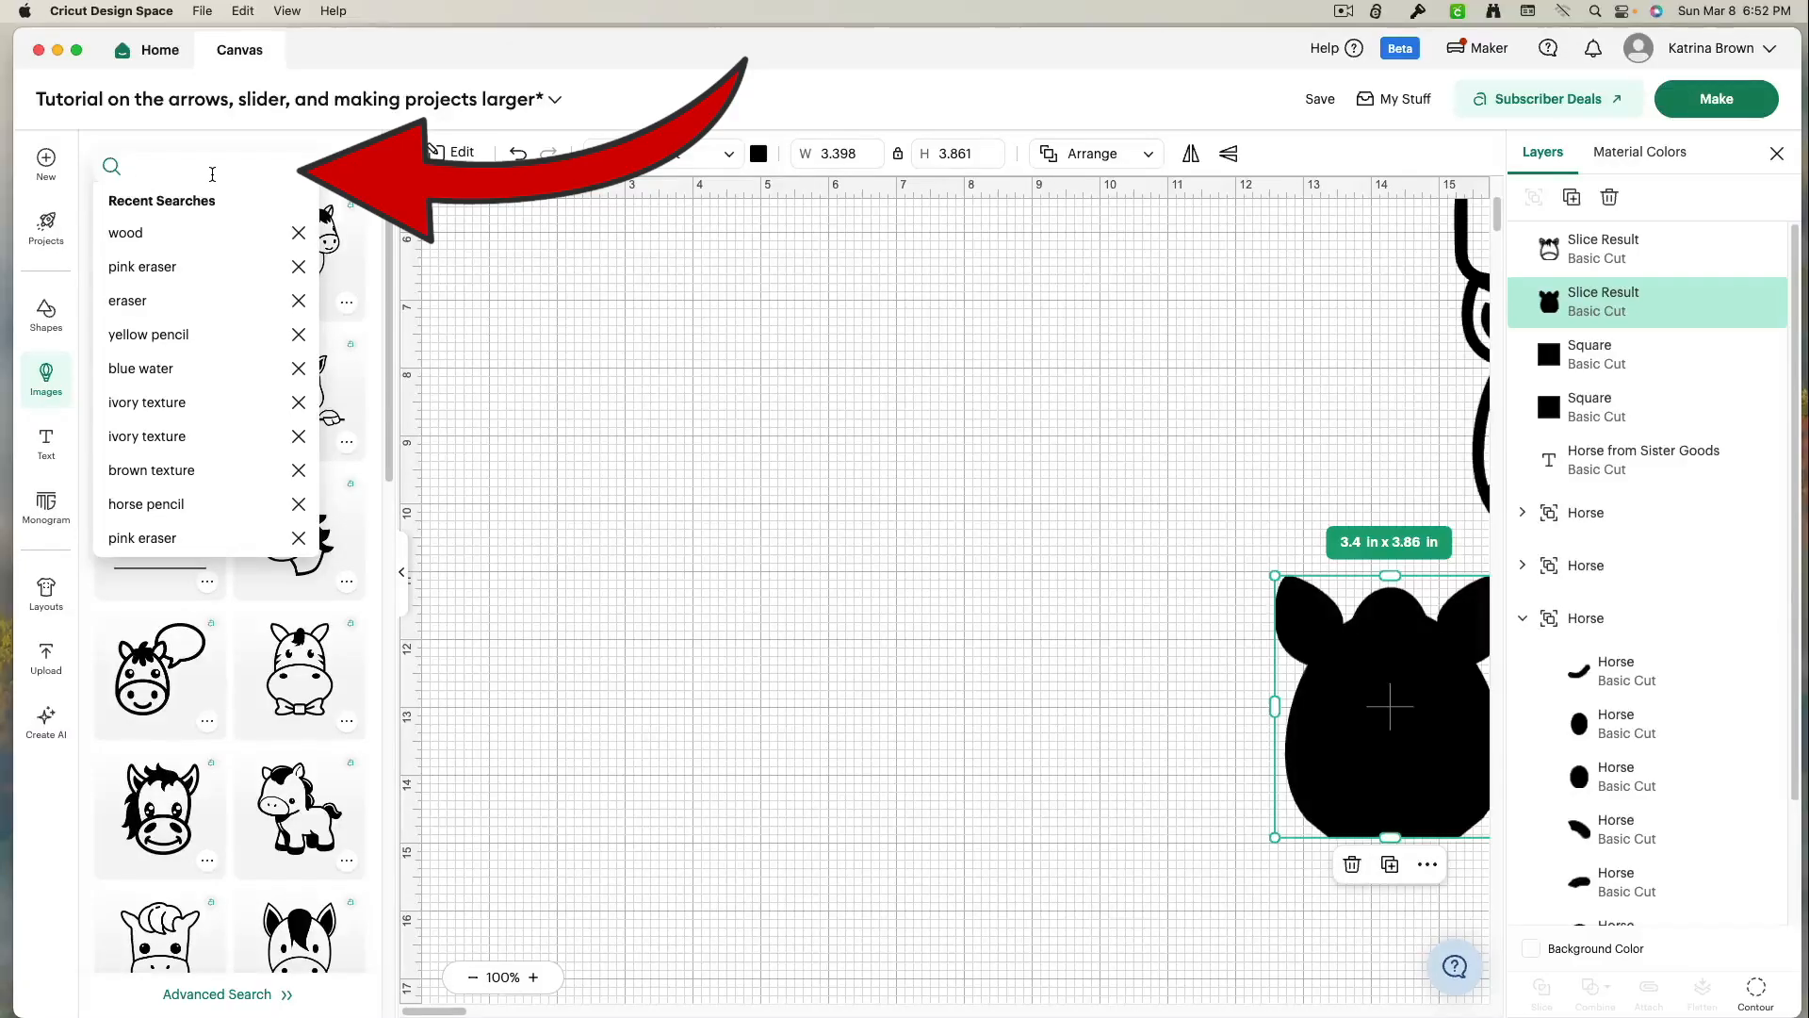
click(151, 469)
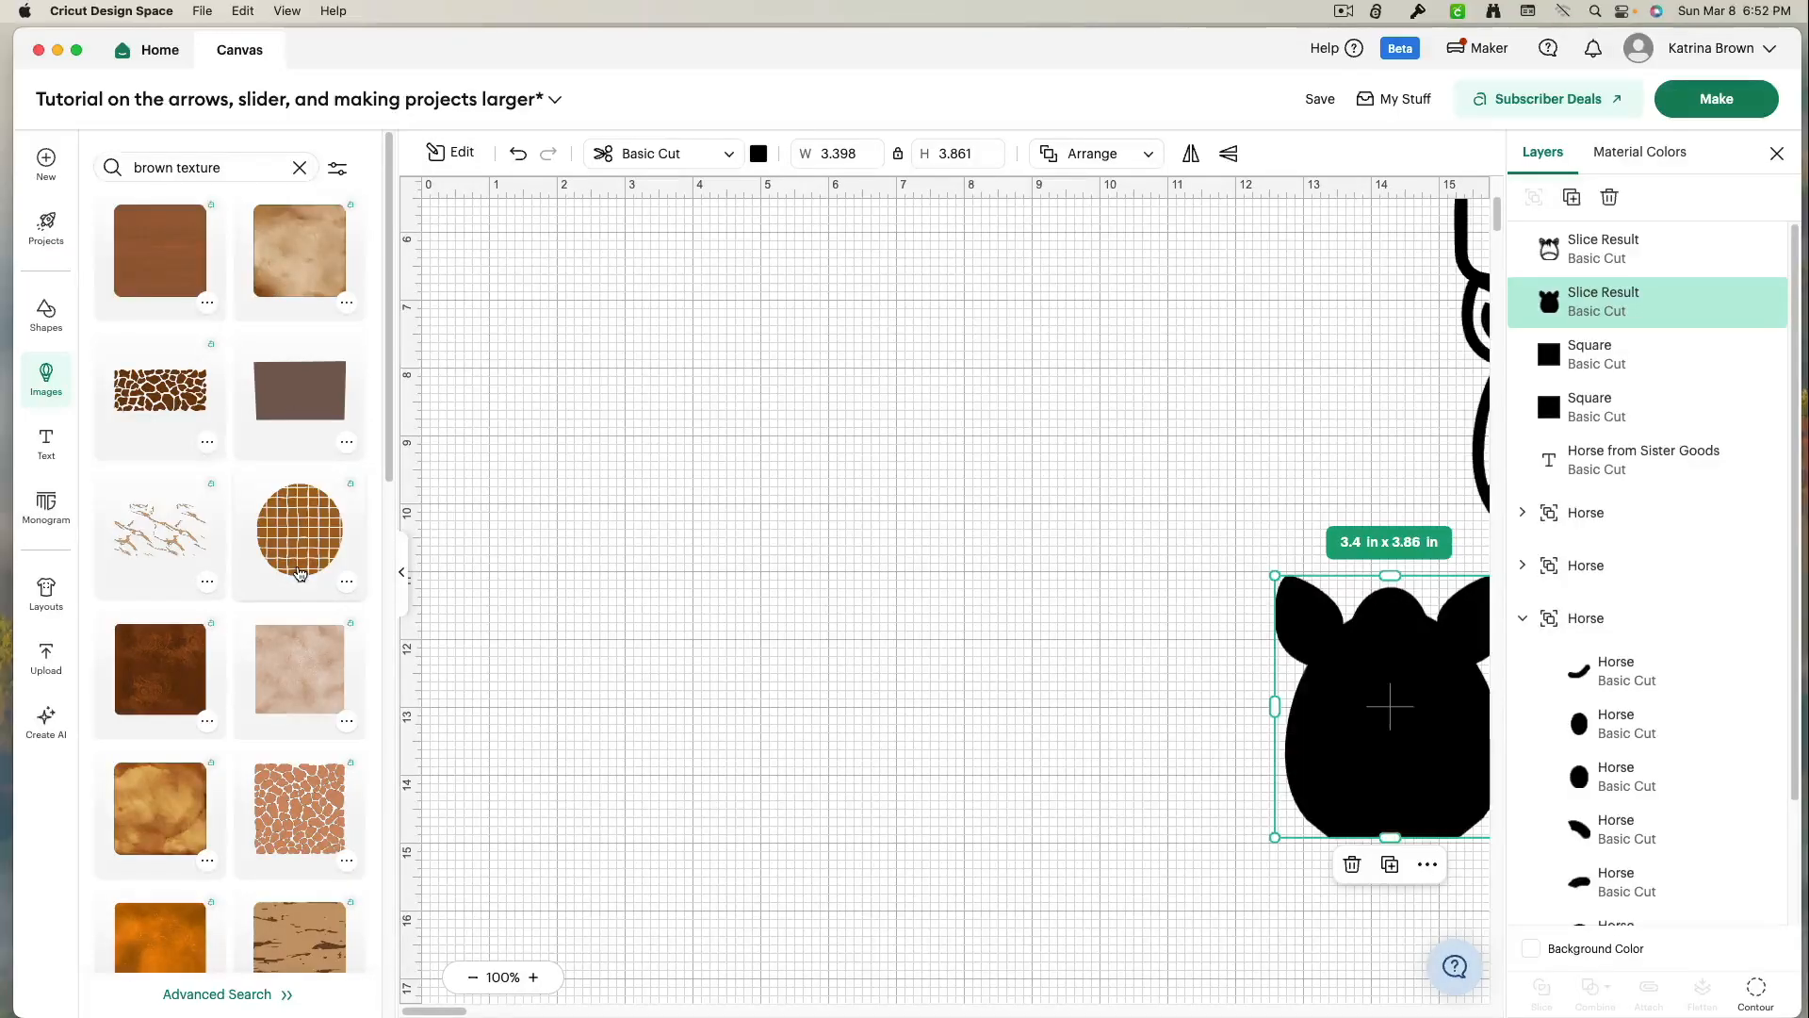
scroll(269, 584, down, 2)
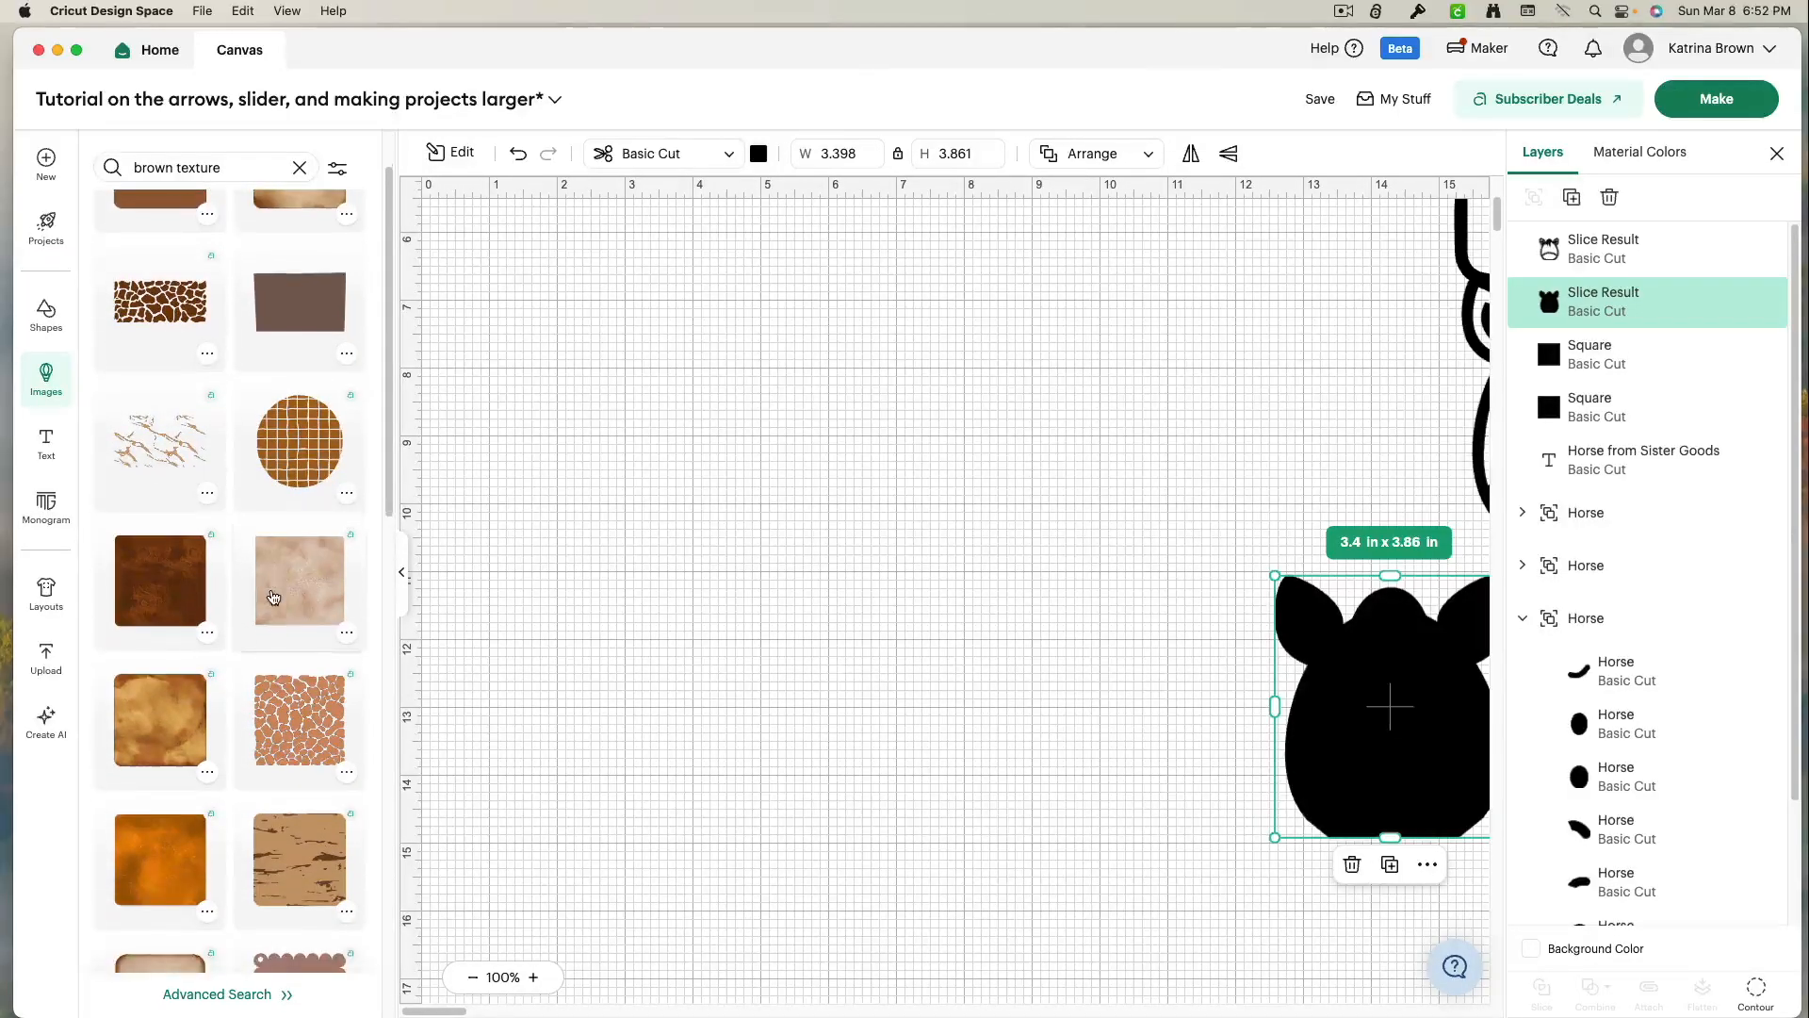
scroll(272, 596, down, 3)
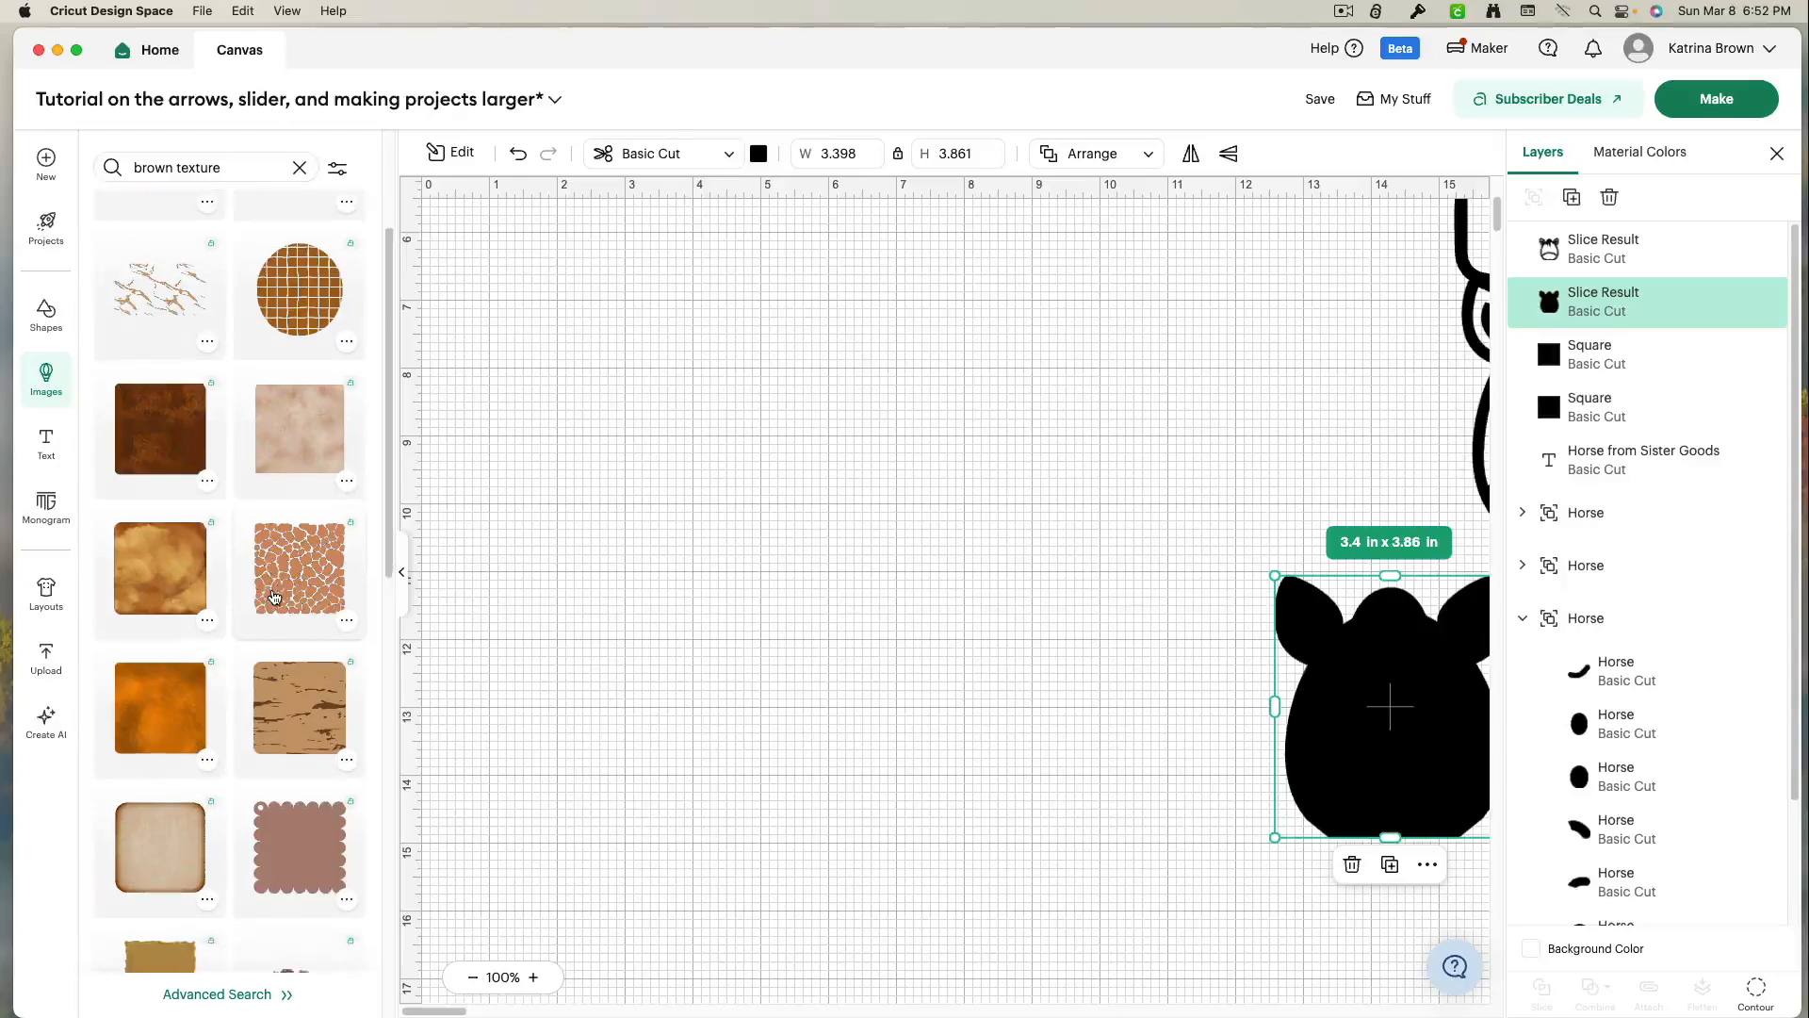
scroll(273, 597, down, 1)
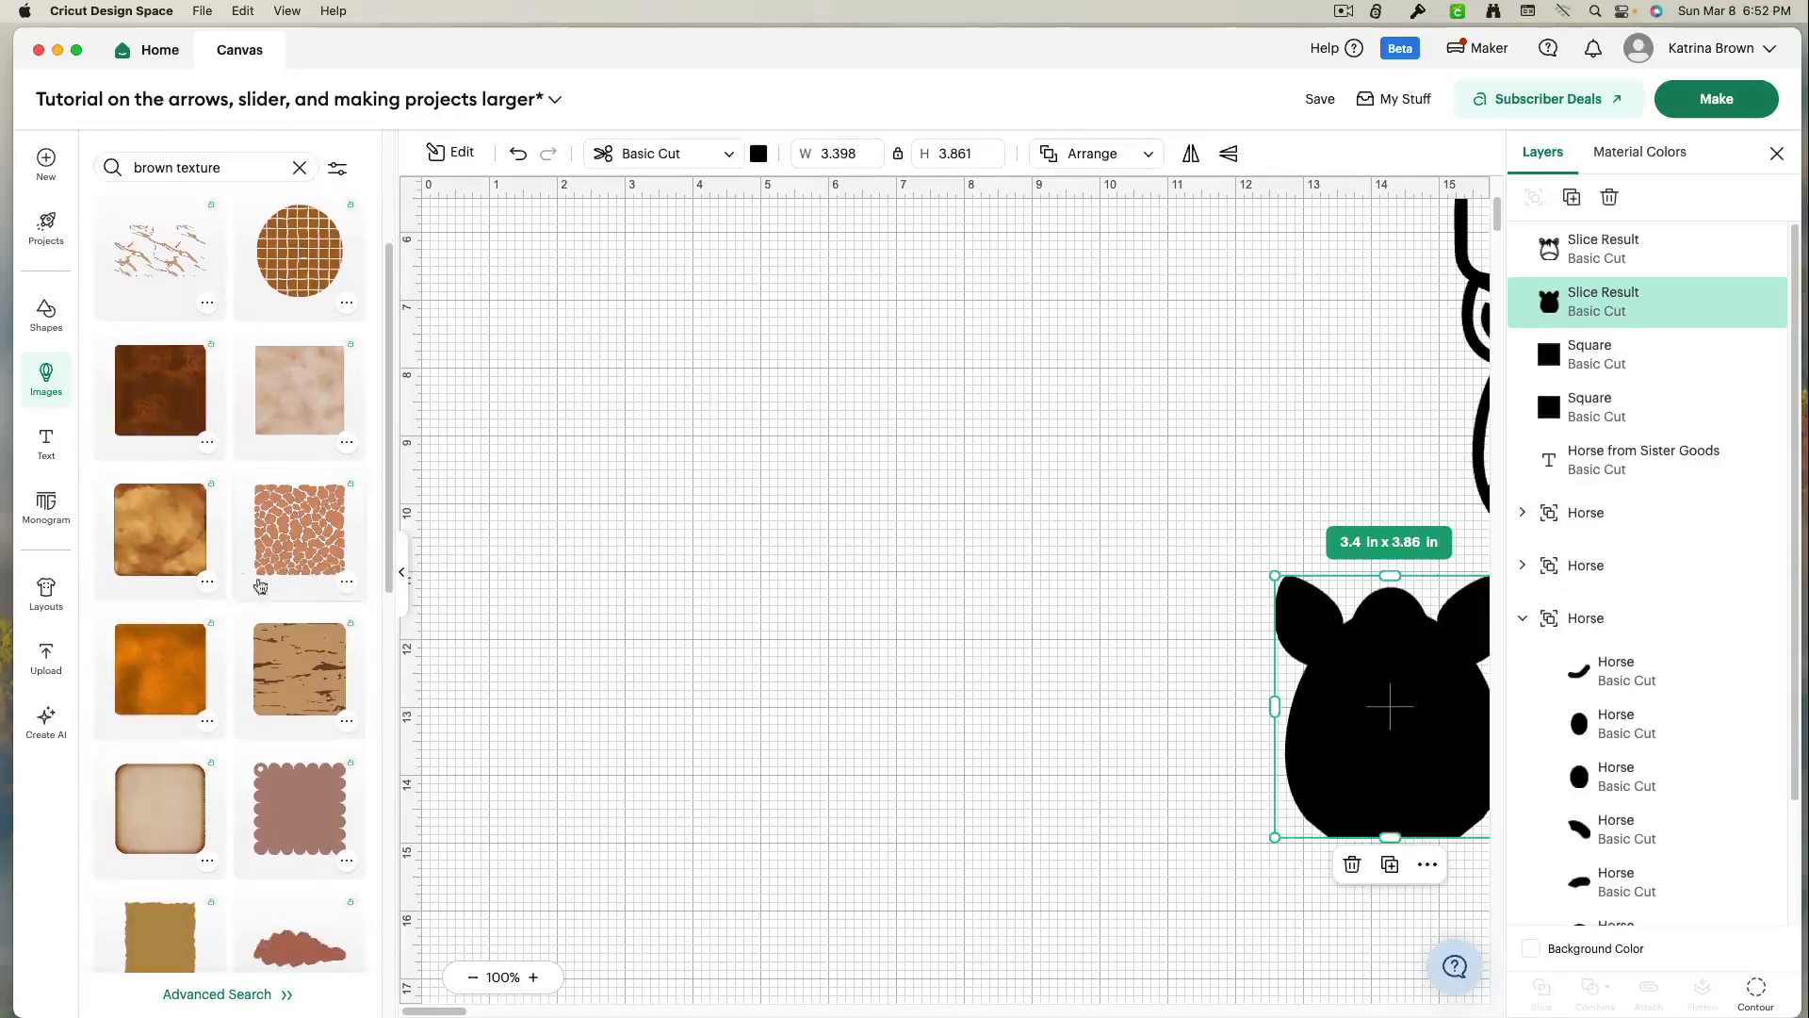
click(179, 530)
- Move the solid head silhouette onto the Old Paper texture and resize the texture to about 4.1 × 4.1 in
drag(1021, 795, 726, 483)
drag(1317, 724, 548, 386)
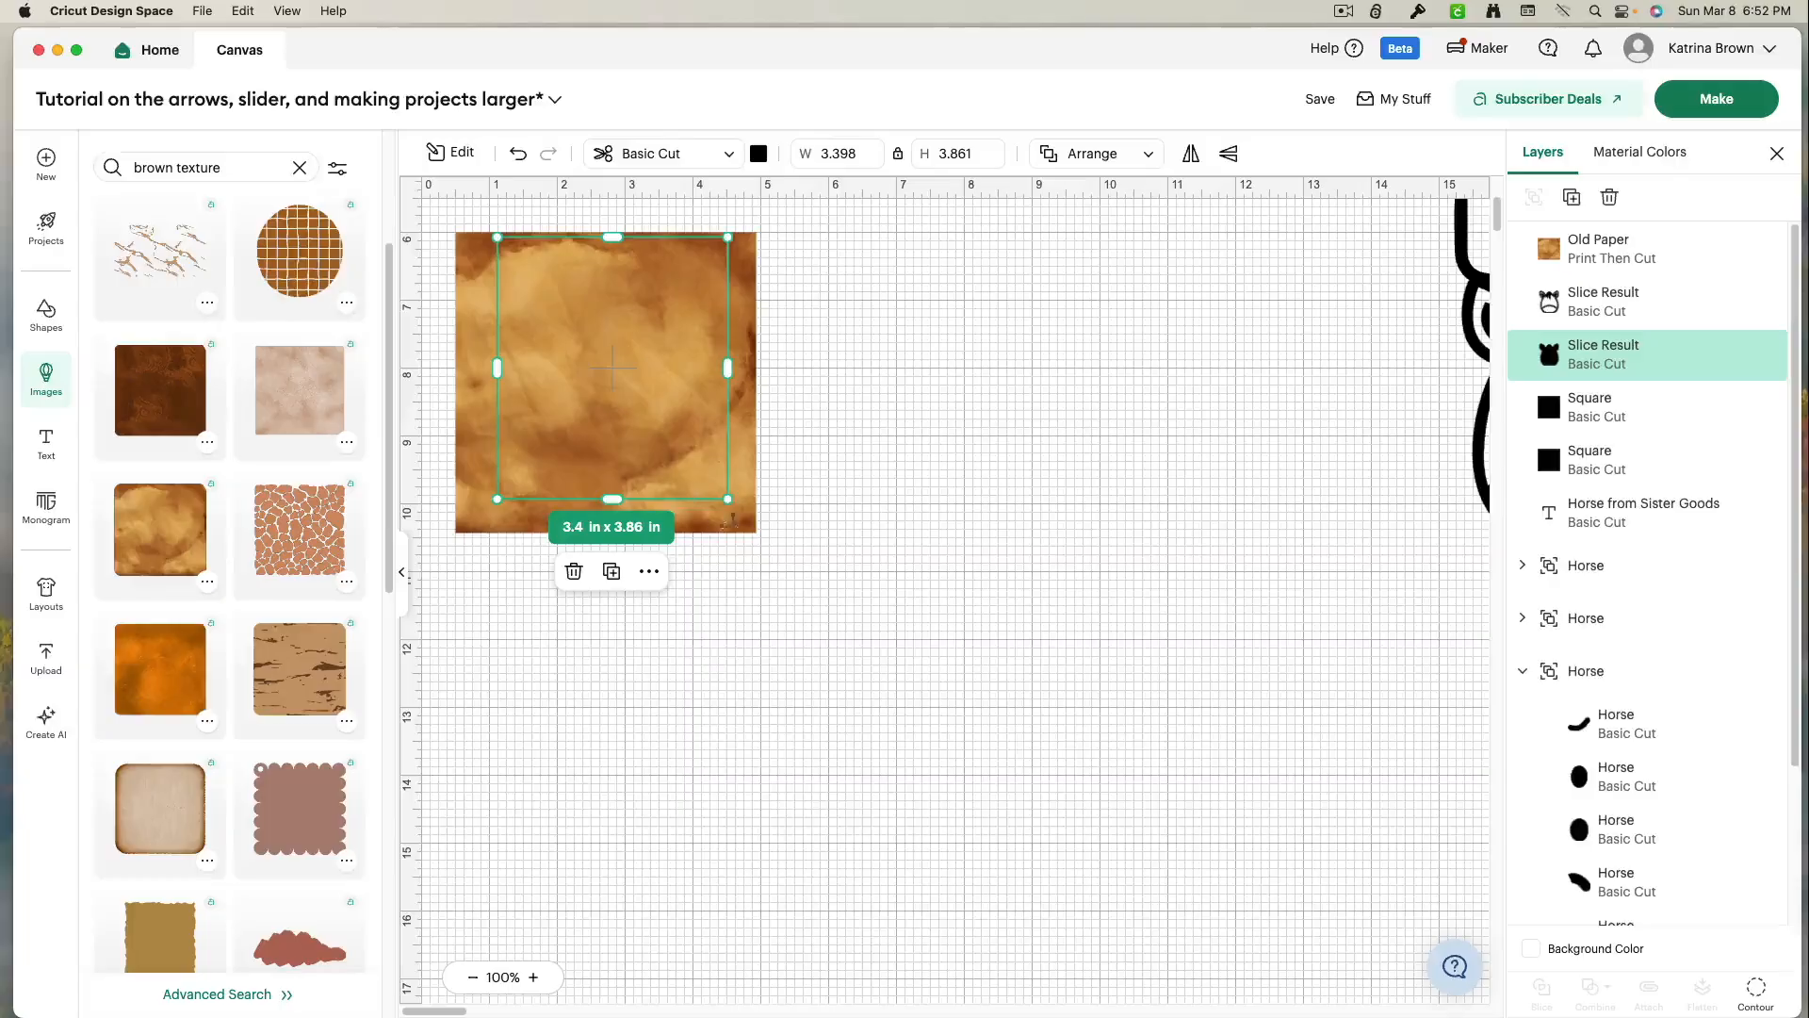
click(739, 533)
drag(749, 529, 734, 510)
- Slice the Old Paper texture with the head silhouette and delete every resulting piece except the textured head
click(776, 590)
drag(776, 591, 451, 345)
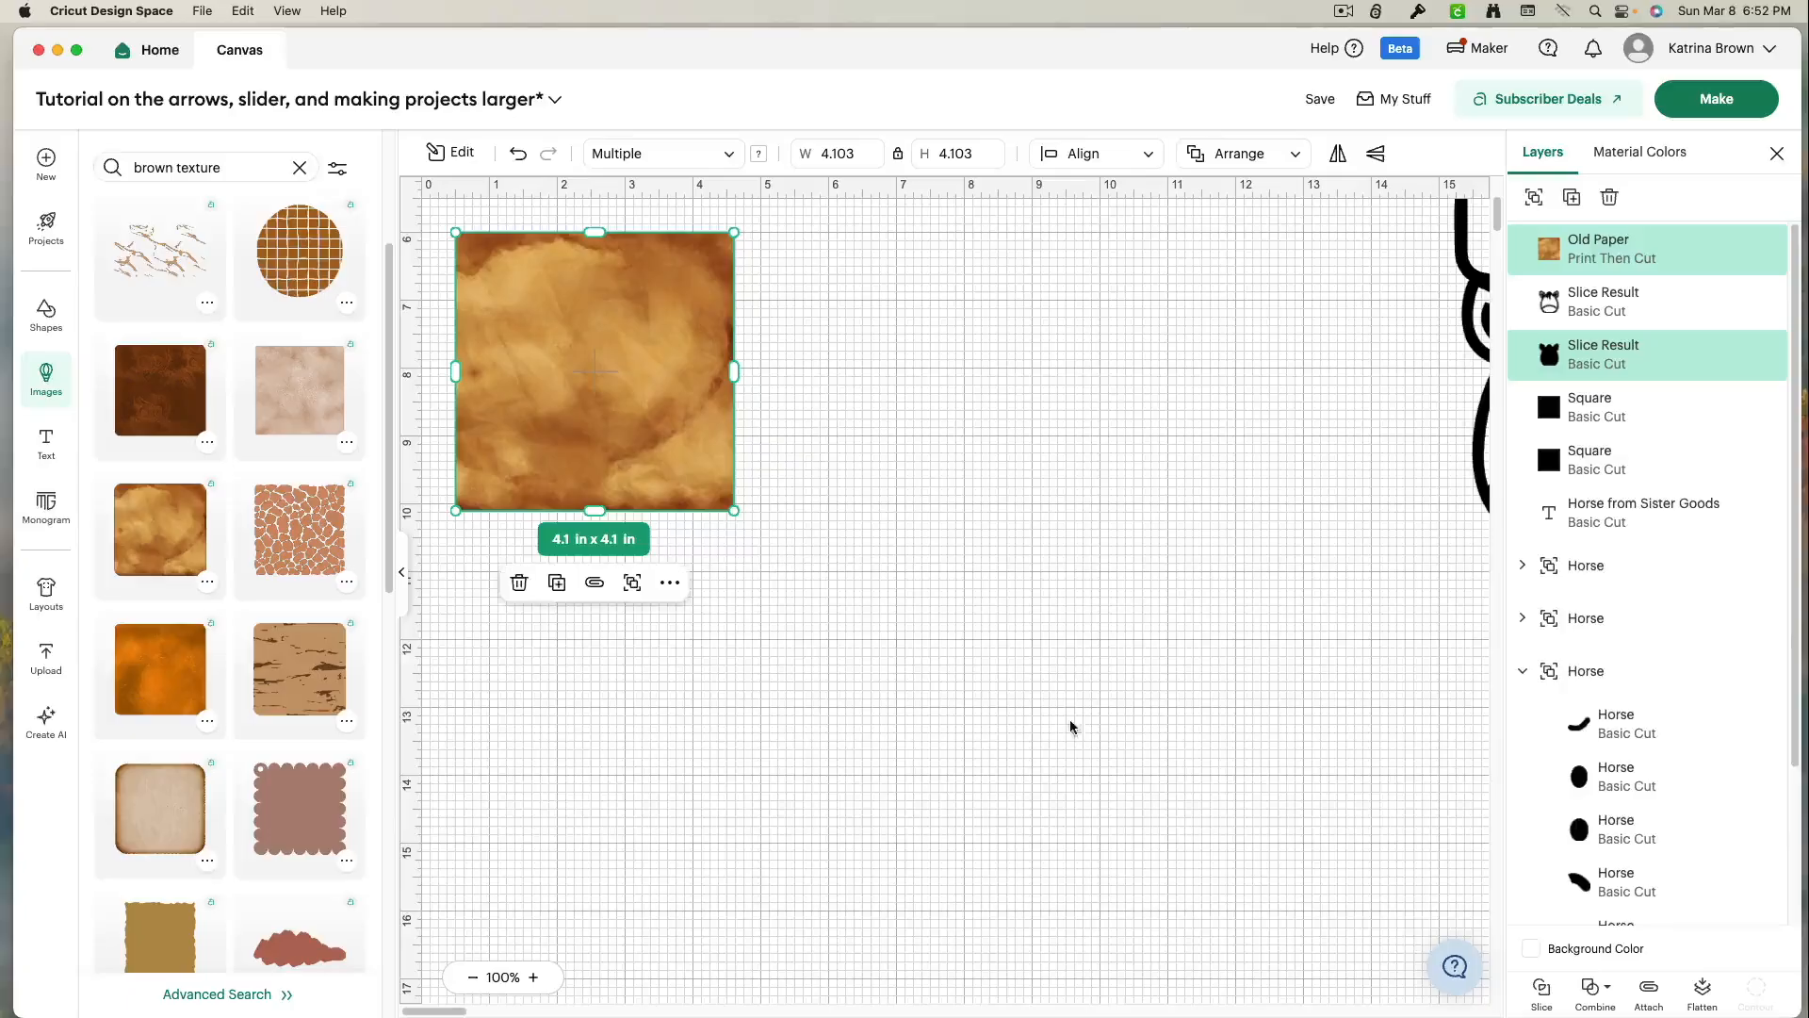
click(1540, 1006)
drag(820, 583, 498, 326)
key(Delete)
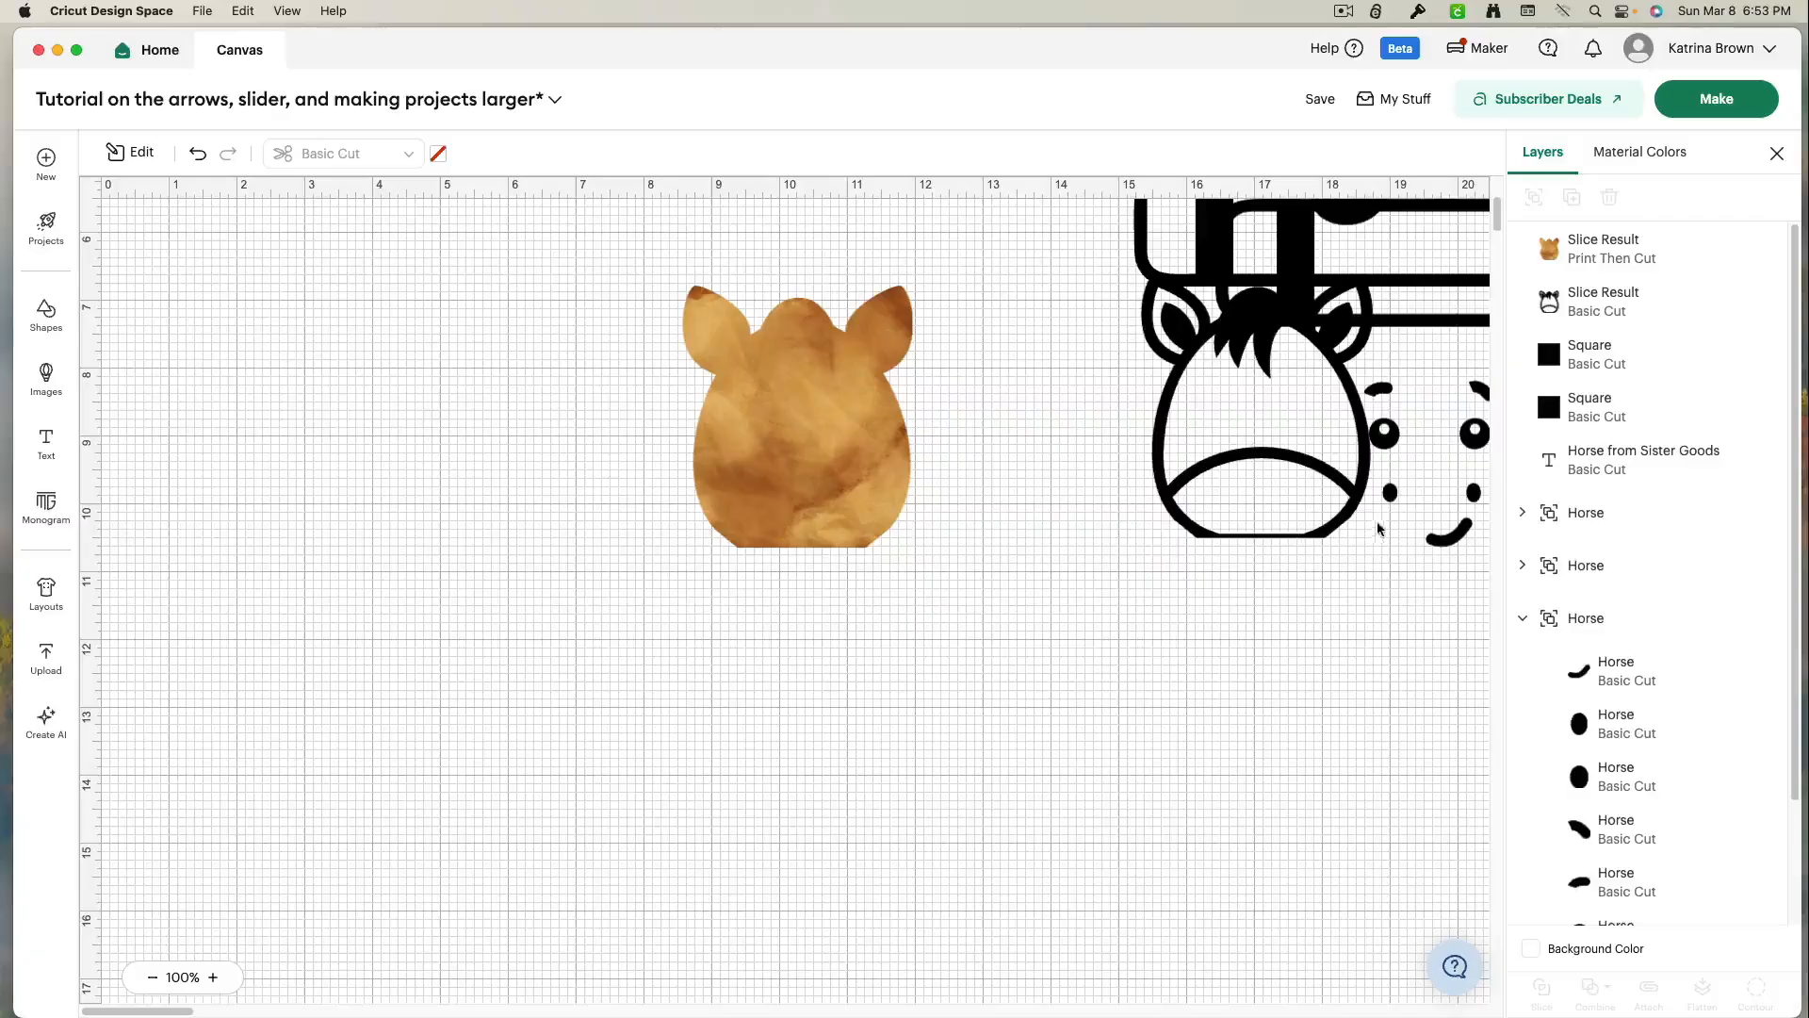
- Move the outlined head to an empty area of the canvas and the textured head beside the facial features
drag(1355, 500, 545, 581)
drag(783, 498, 1316, 676)
drag(554, 558, 597, 569)
drag(709, 551, 709, 553)
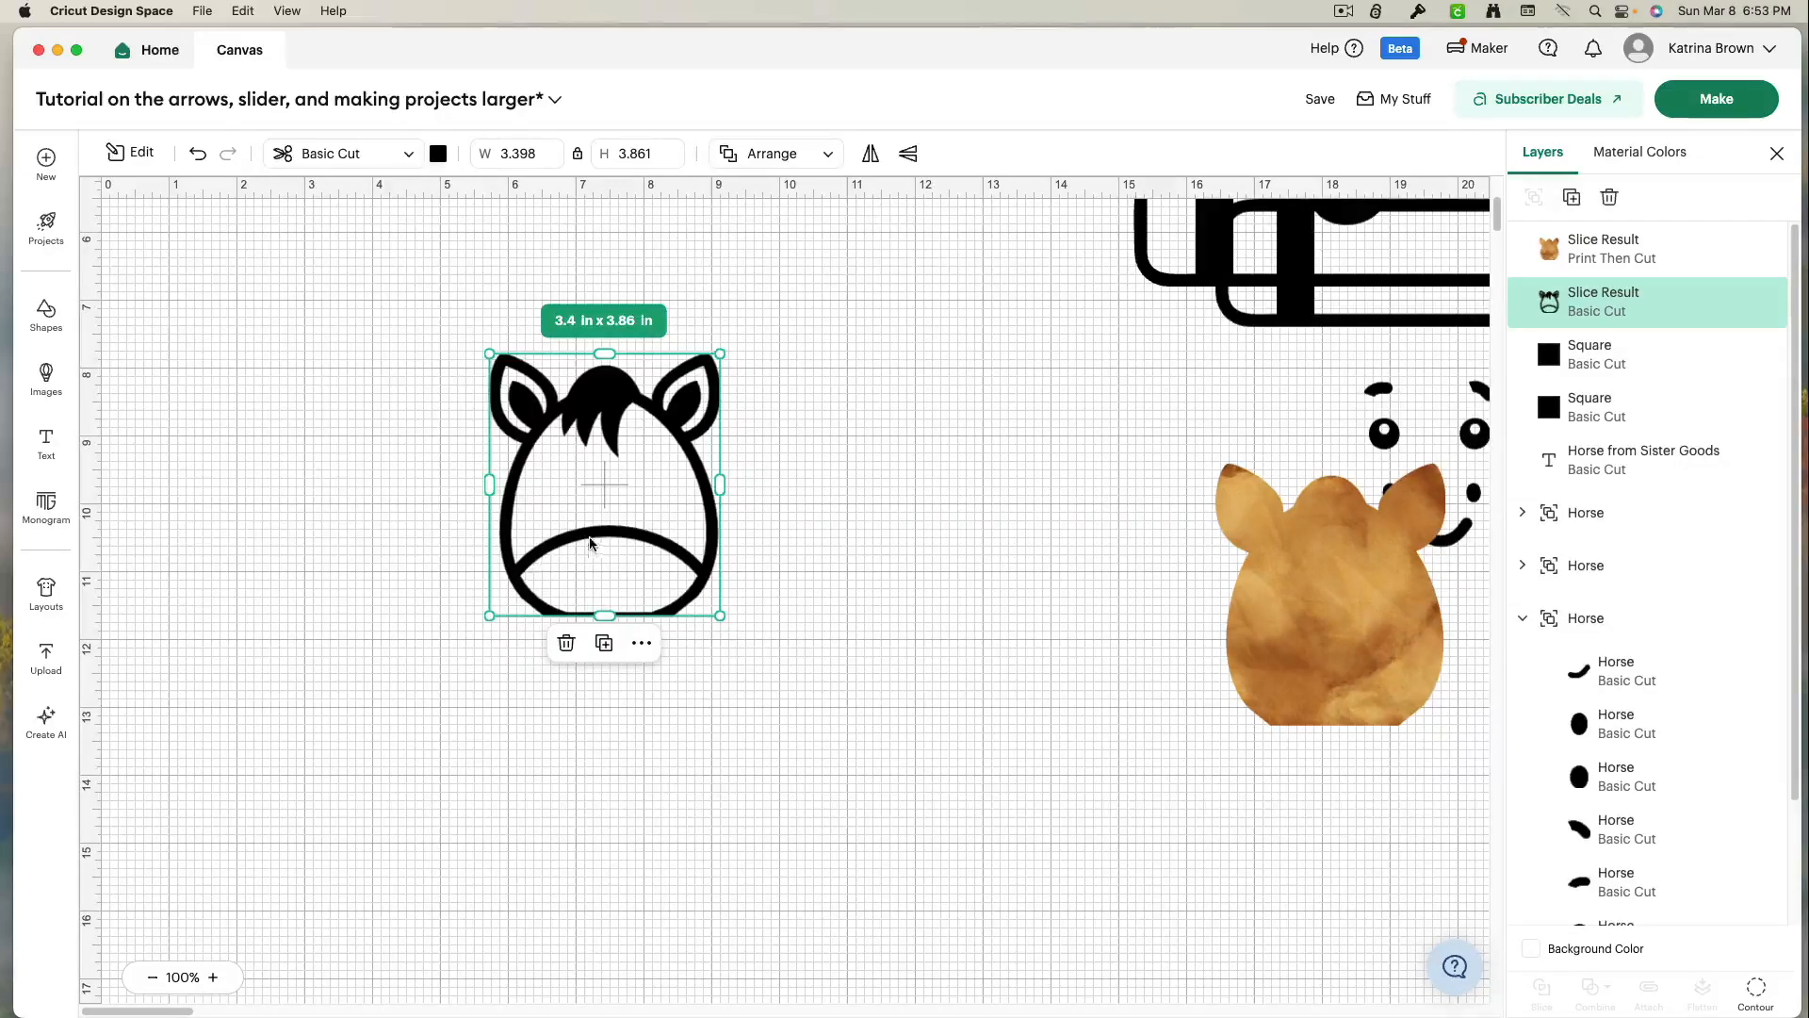
- Add three squares, stretch one to about 2 × 4.13 in, and rotate it over the right side of the outlined head
click(46, 316)
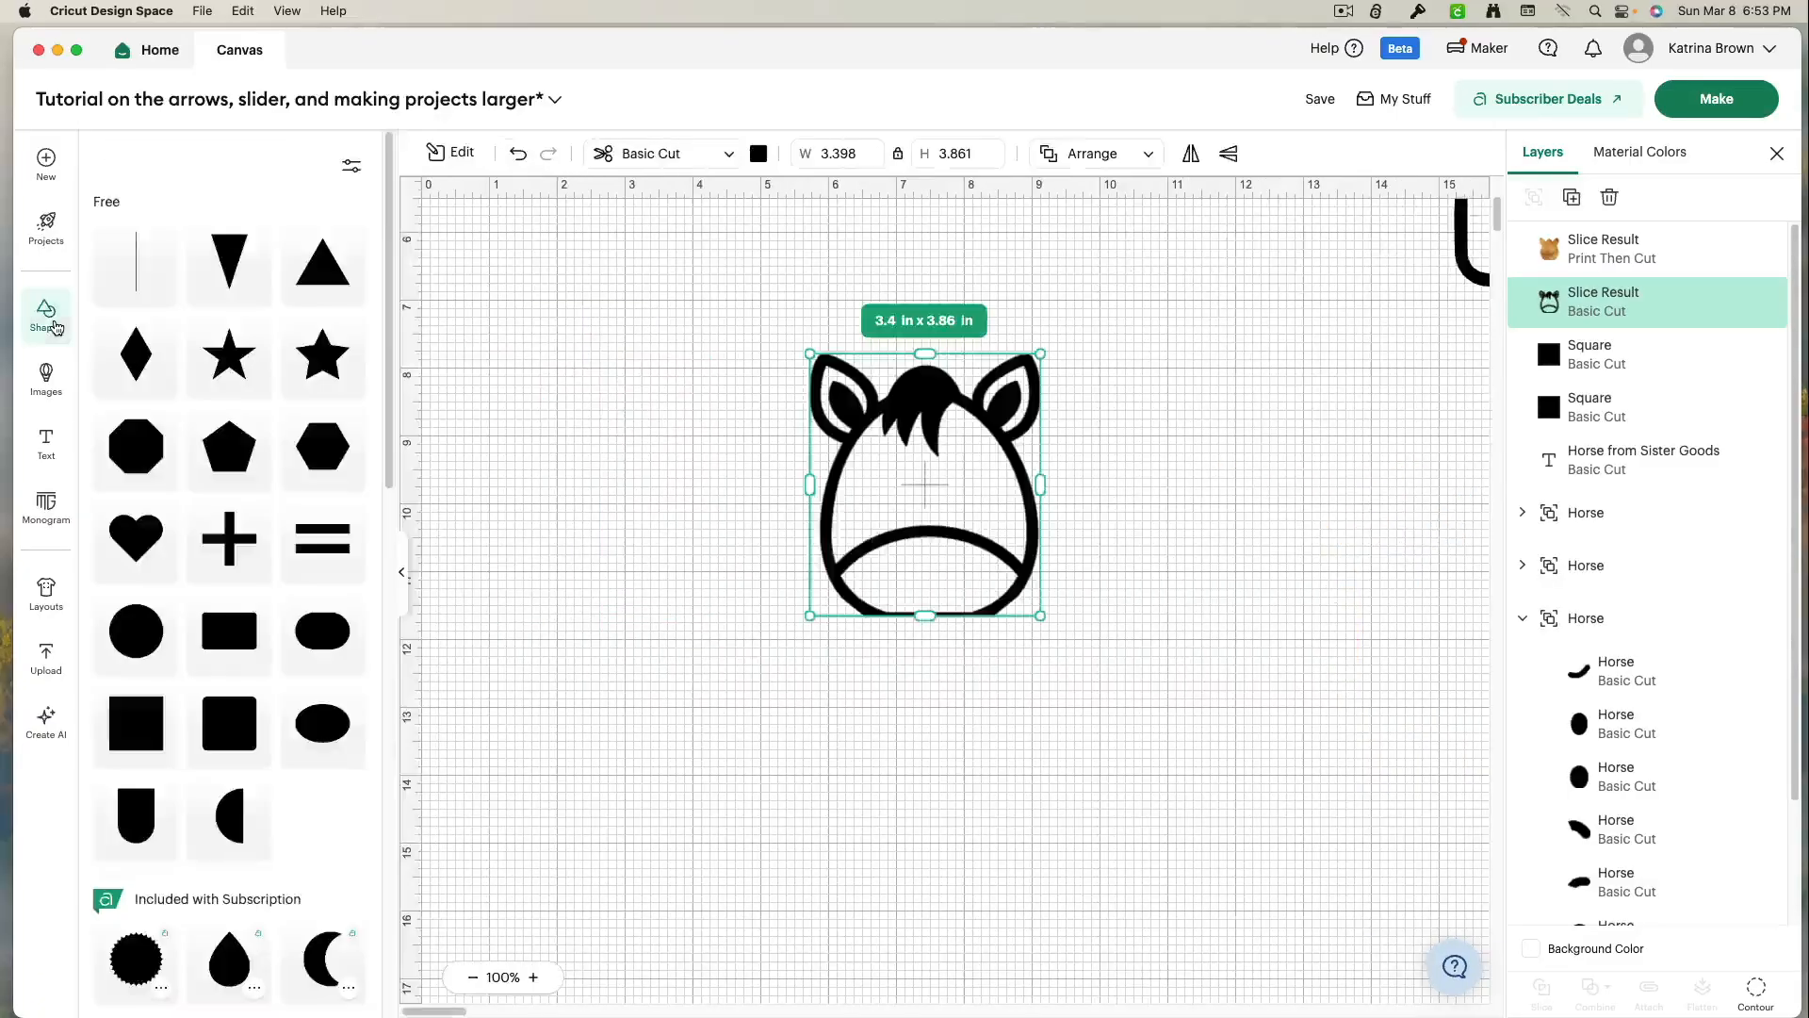
click(151, 704)
click(151, 705)
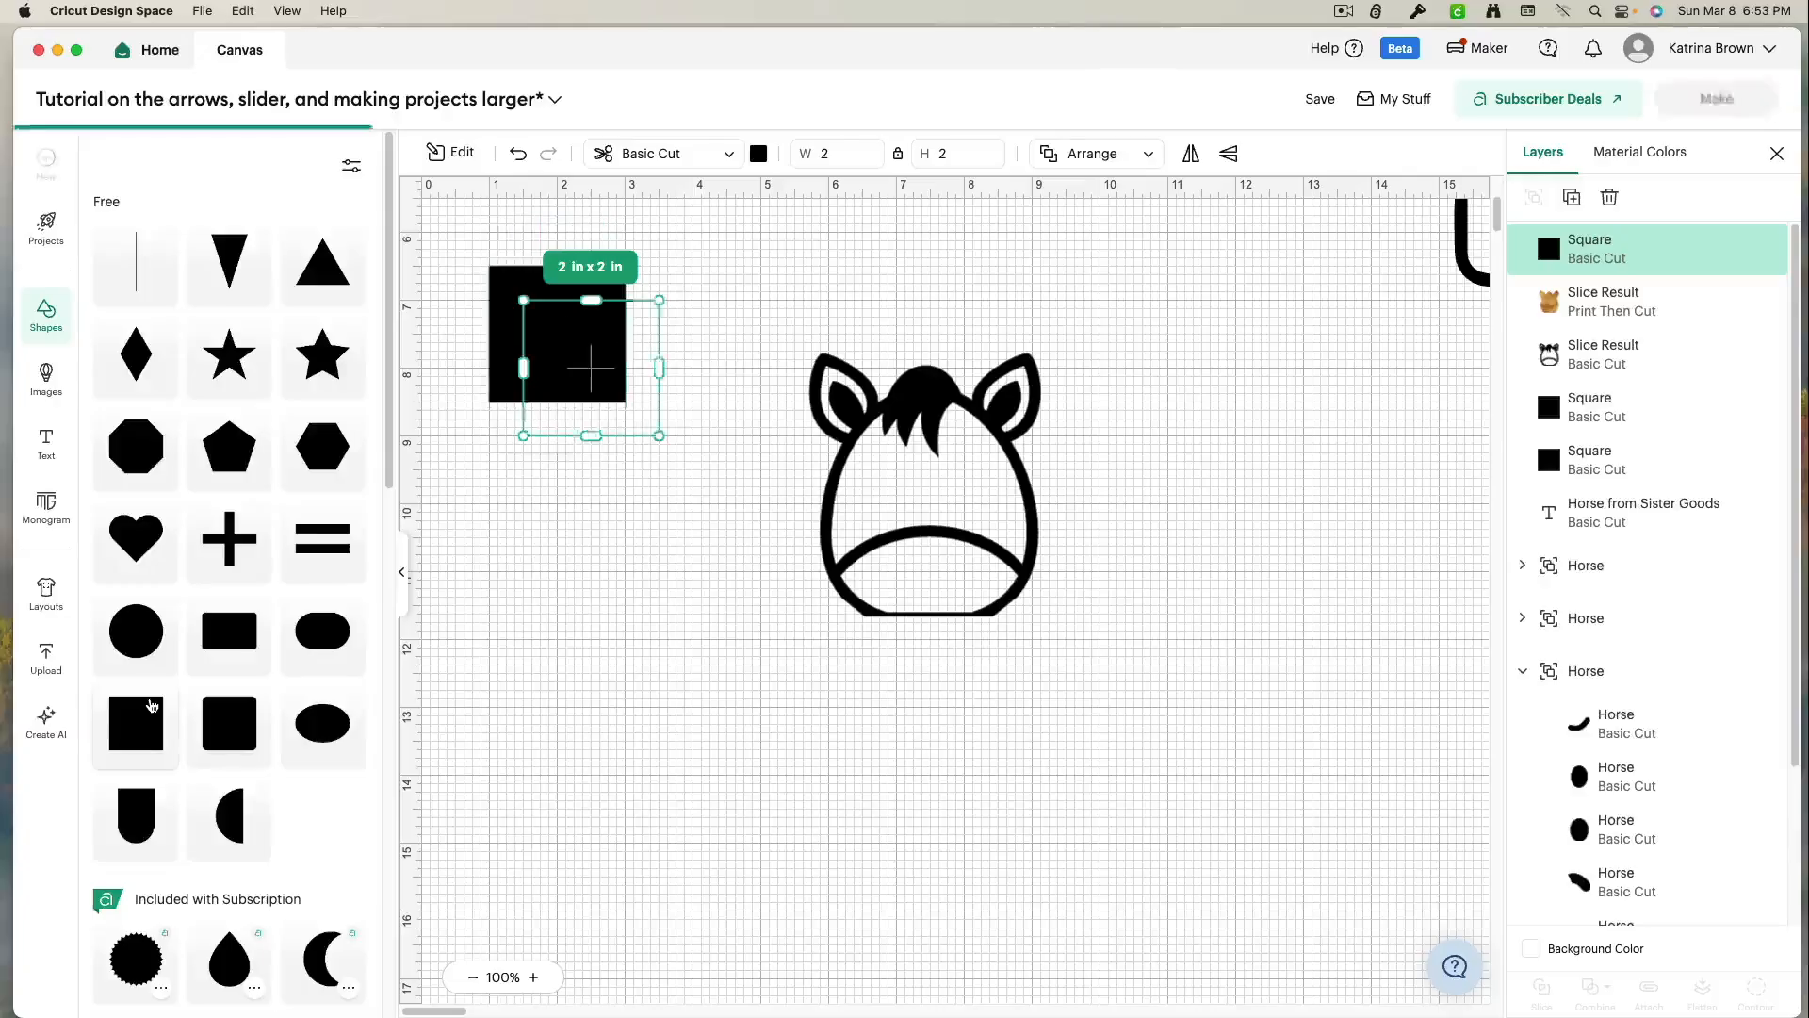
drag(150, 705, 775, 553)
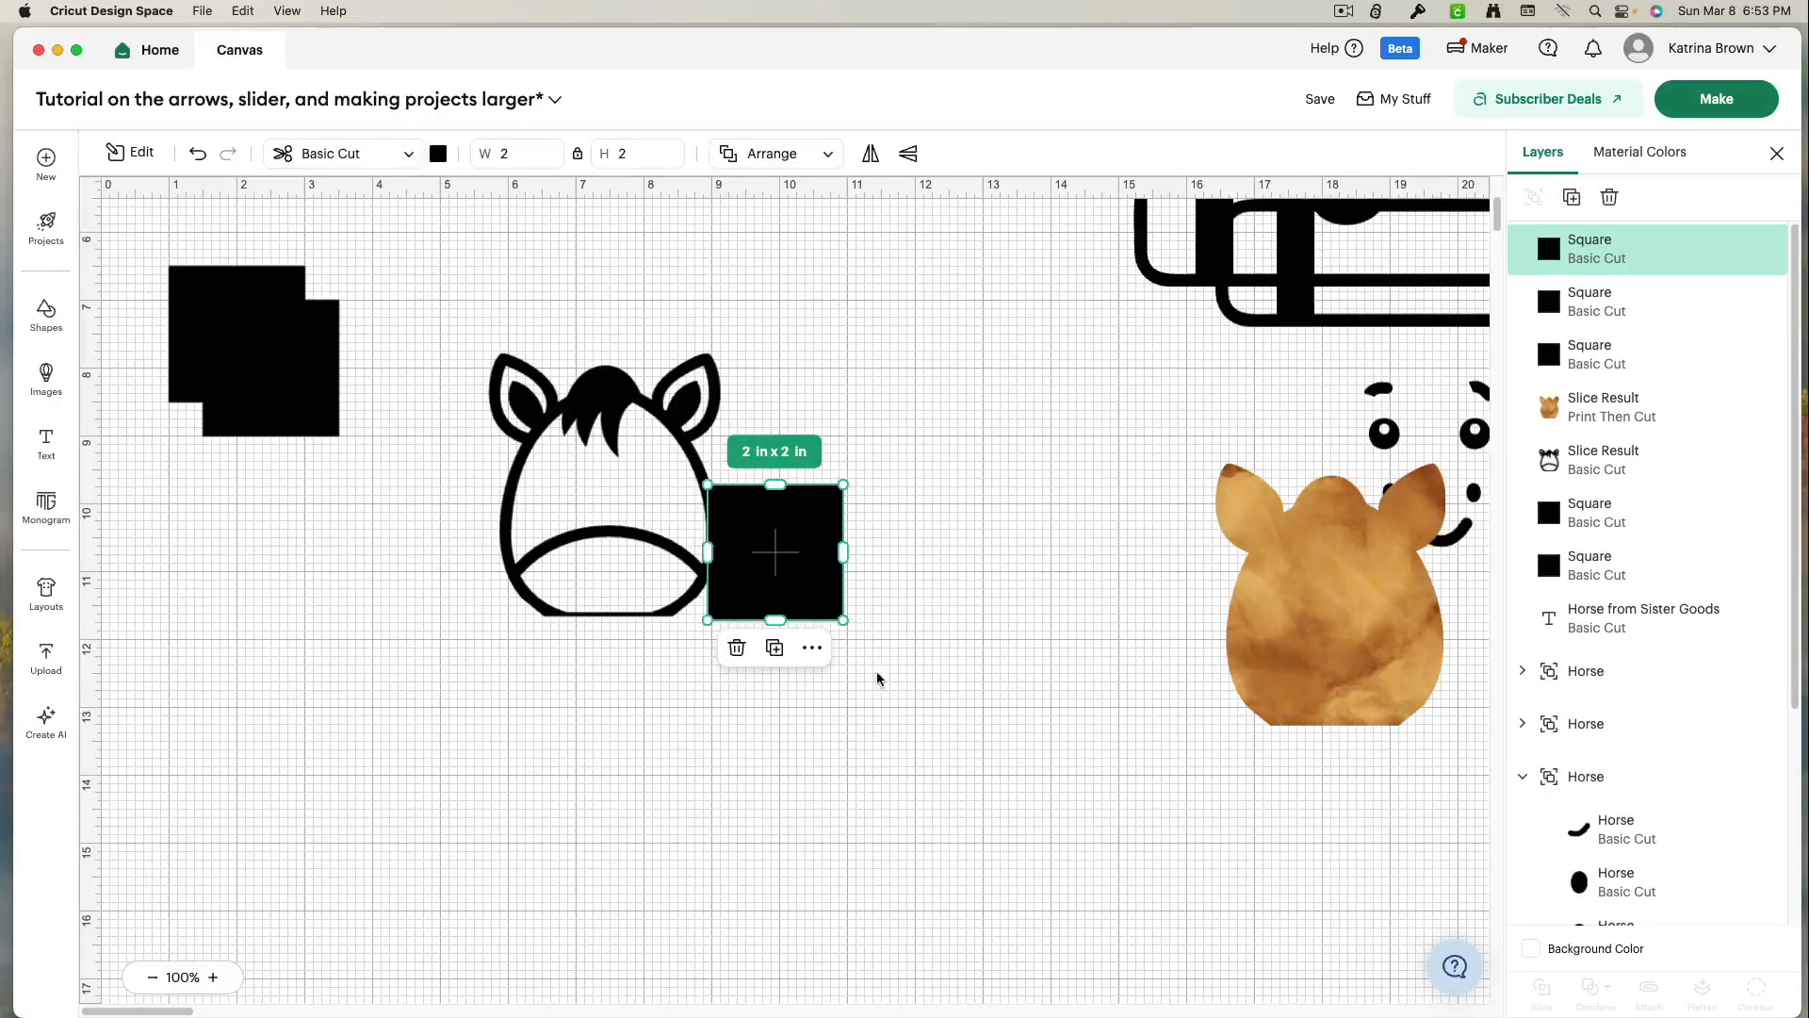
drag(856, 625, 771, 493)
drag(709, 439, 632, 317)
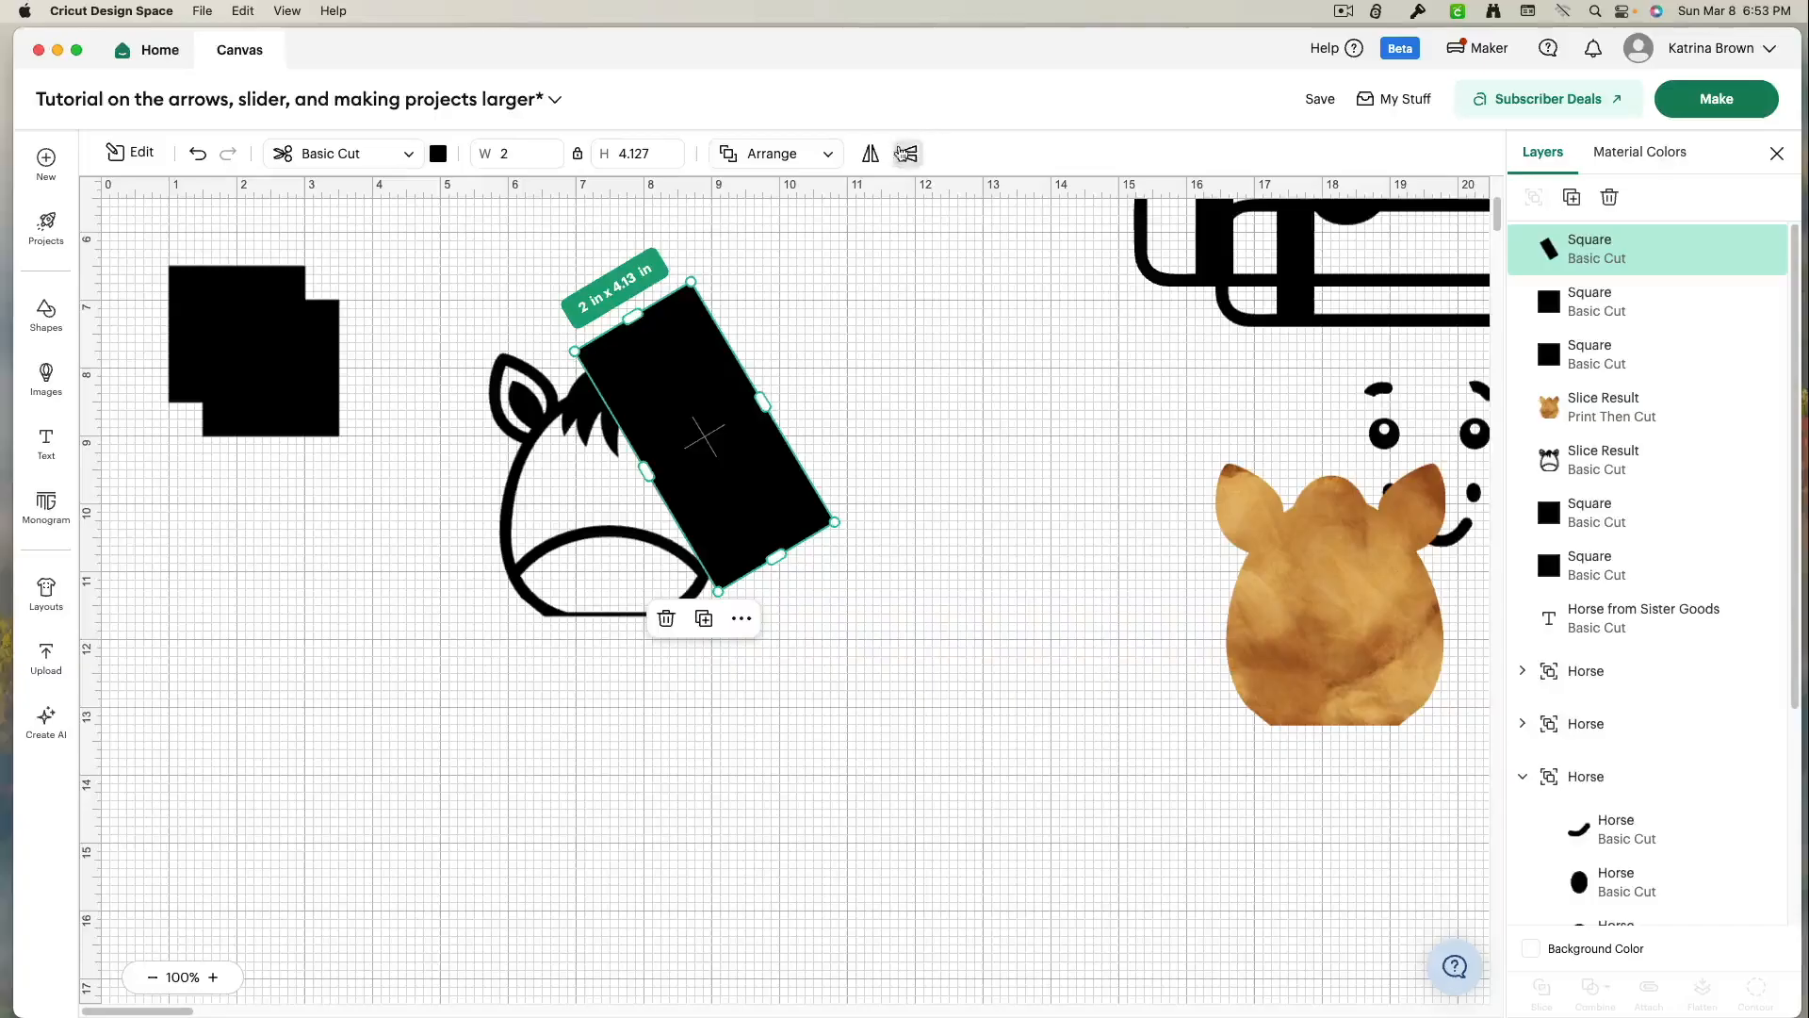
- Duplicate the rotated rectangle, flip it horizontally onto the head's left side, and bridge the two with a 2 in square above the muzzle
click(1571, 200)
click(871, 153)
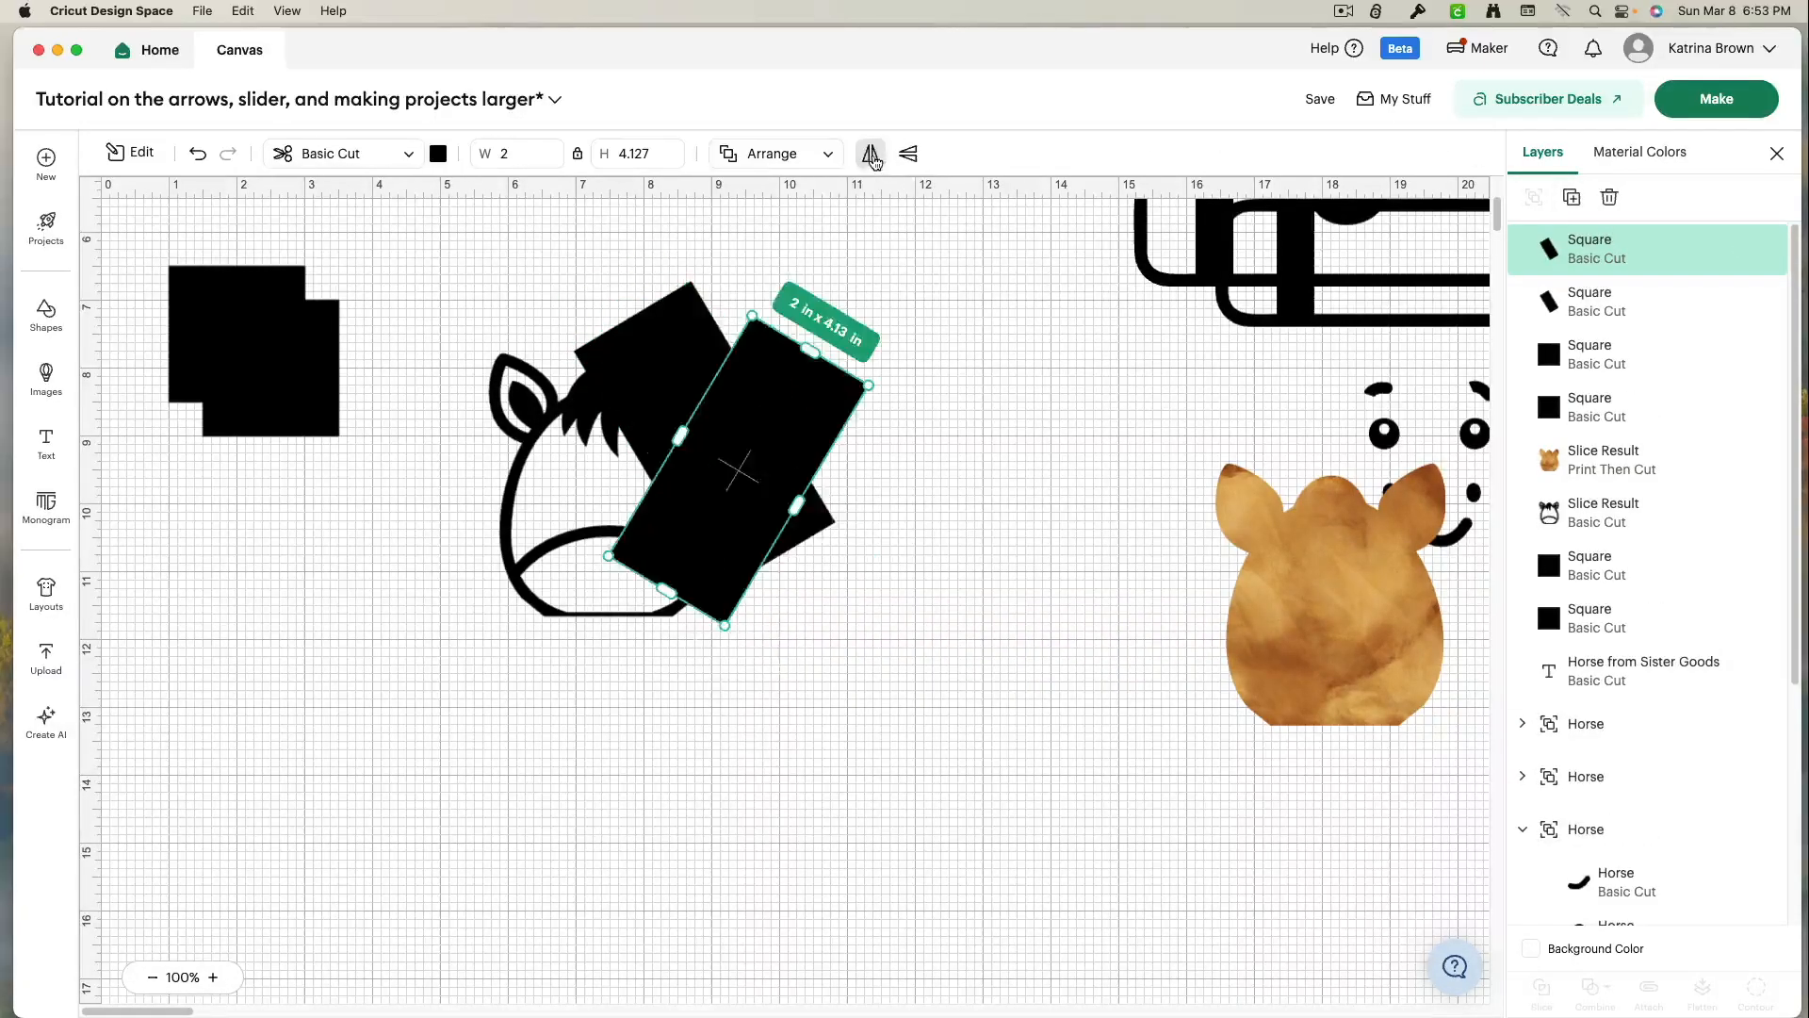
drag(699, 471, 501, 456)
drag(338, 413, 660, 455)
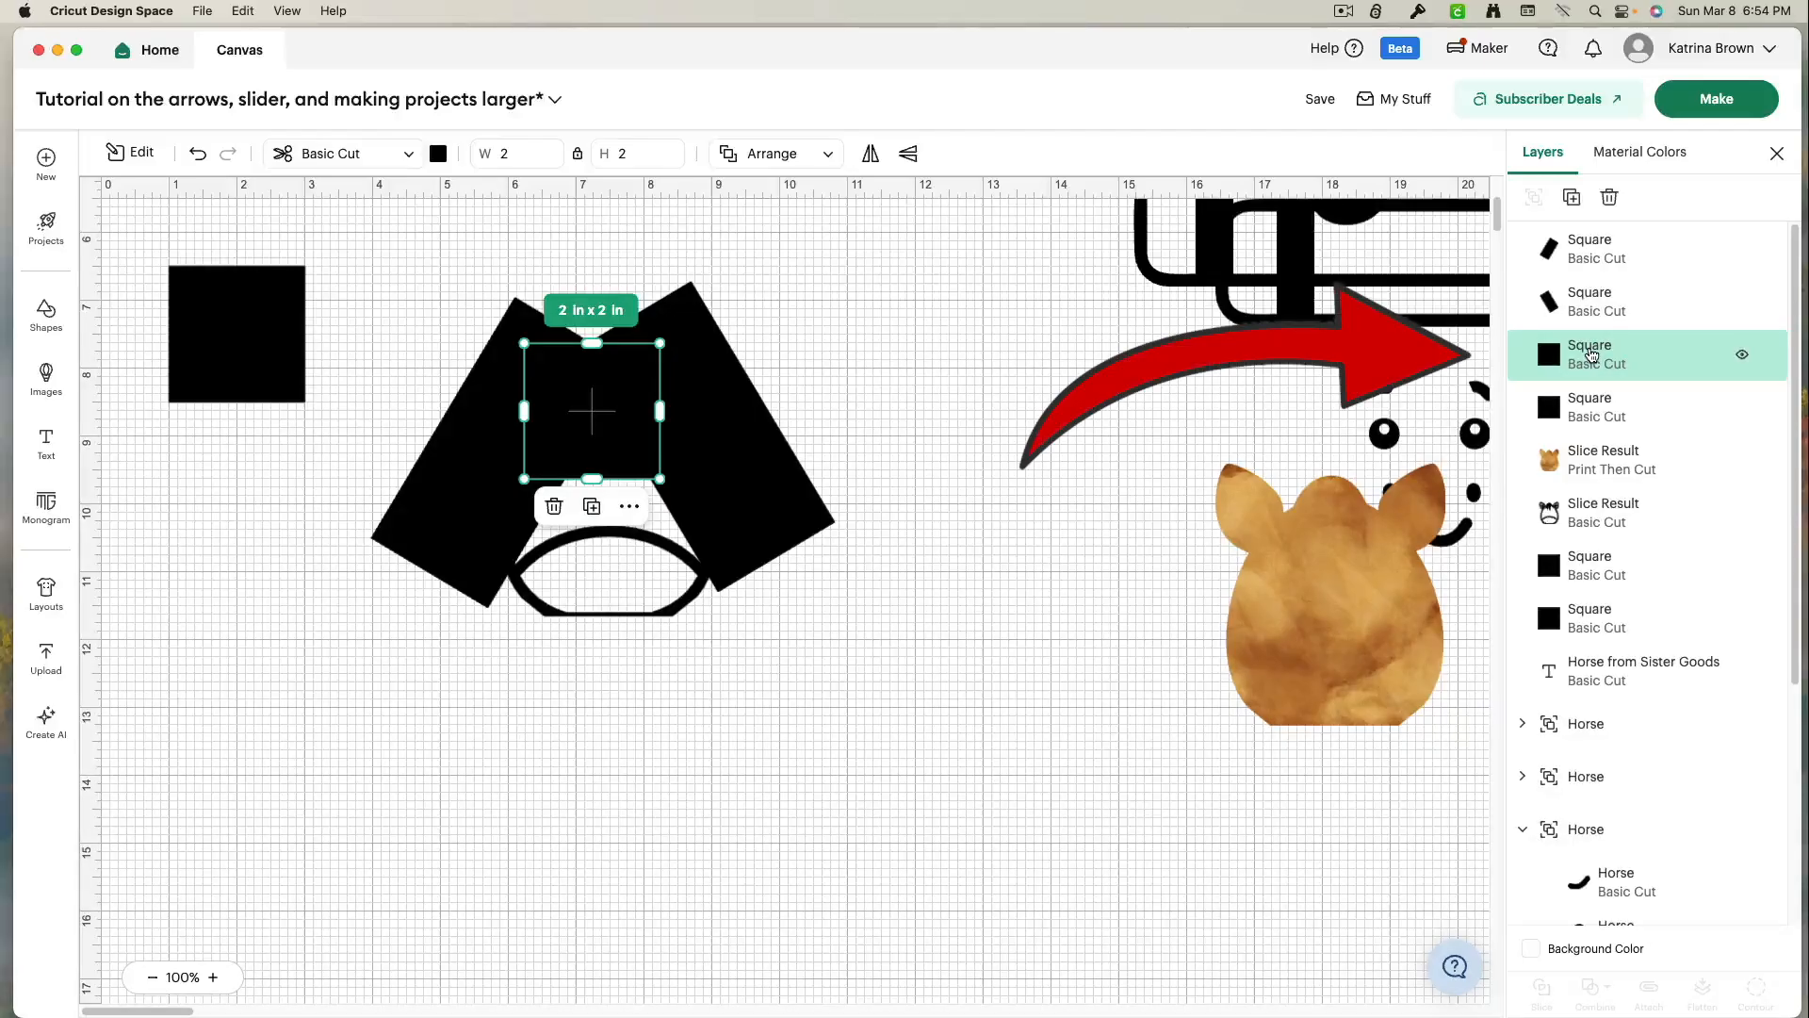
- Unite the bridging square and the two rotated rectangles into one shape
shift+click(1584, 302)
shift+click(1584, 272)
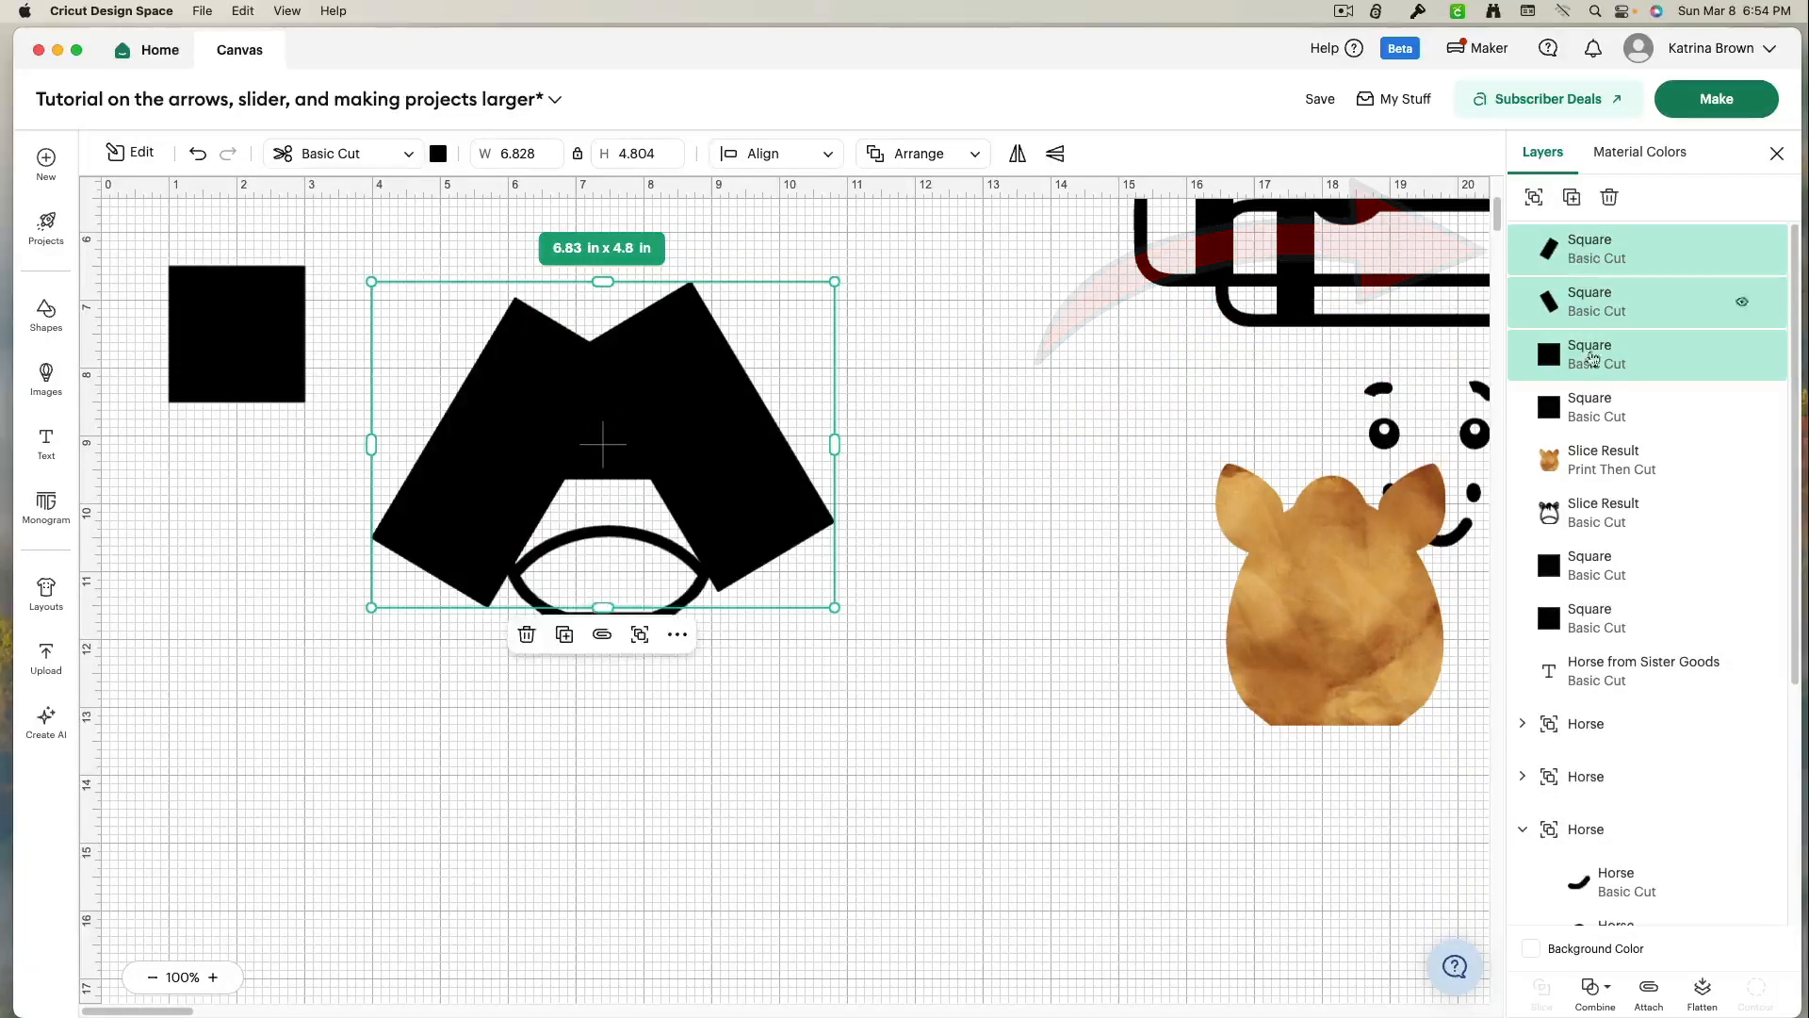
click(1597, 997)
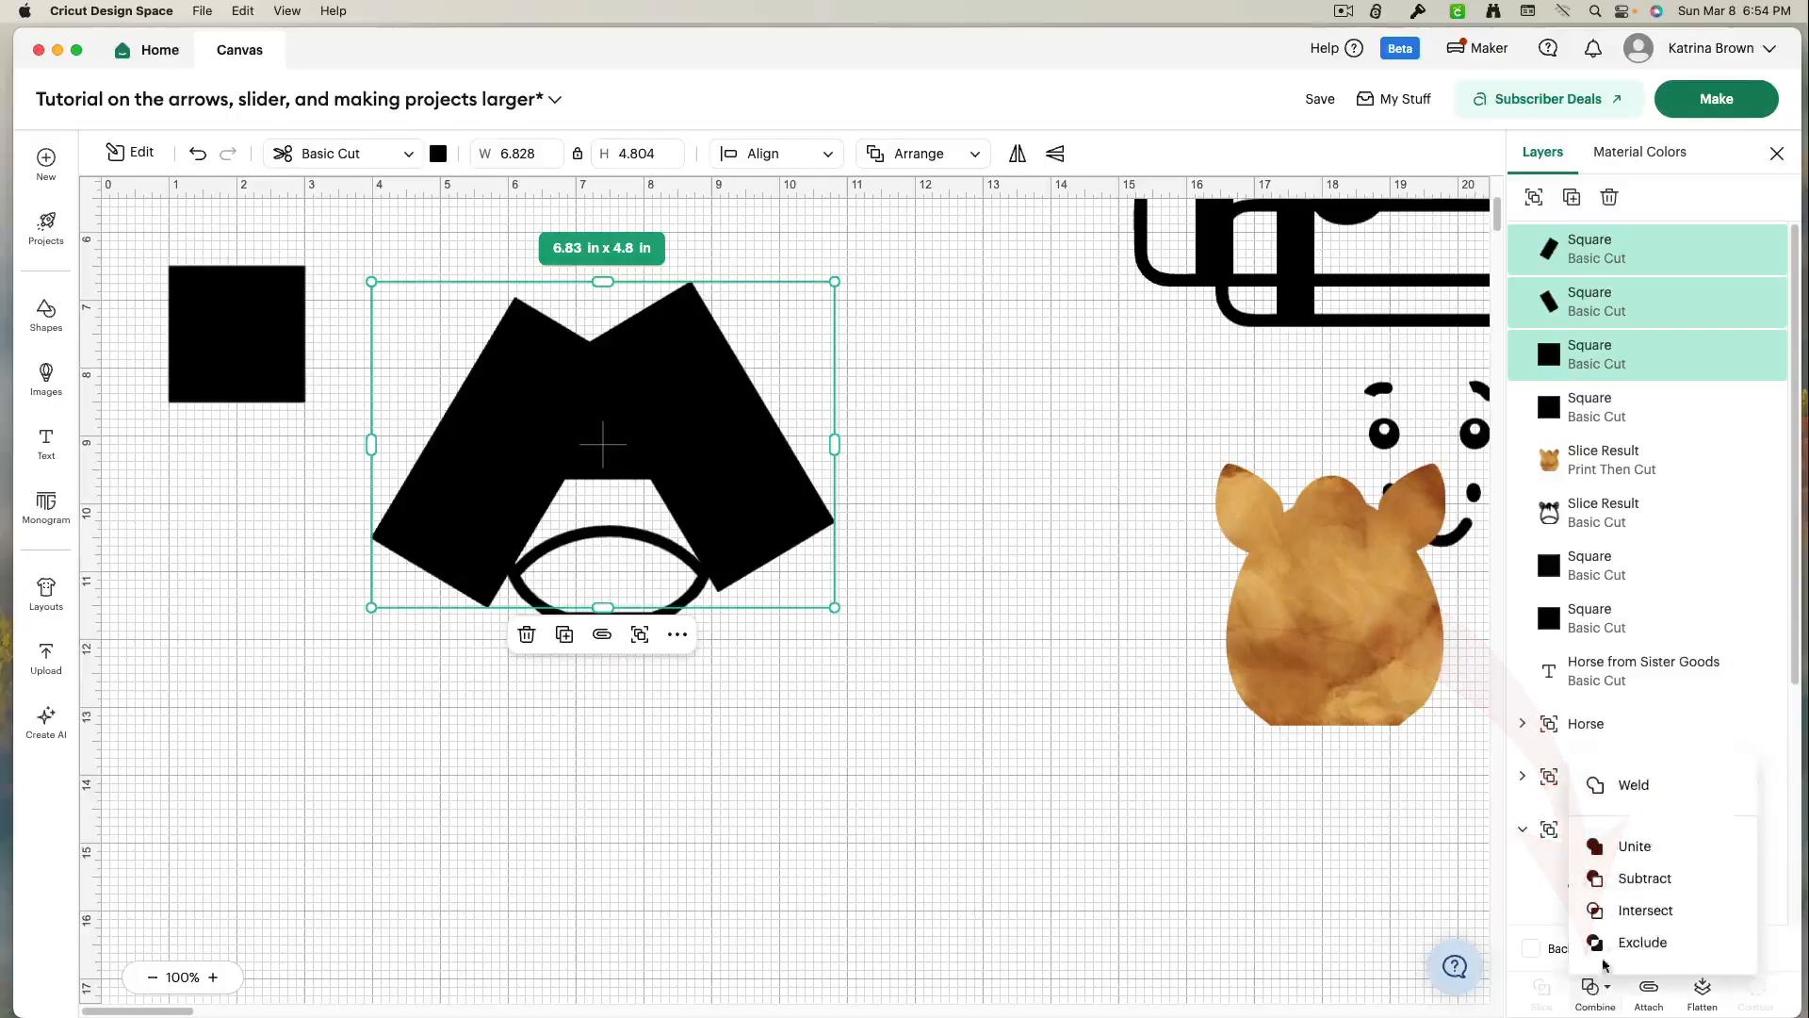
click(1623, 846)
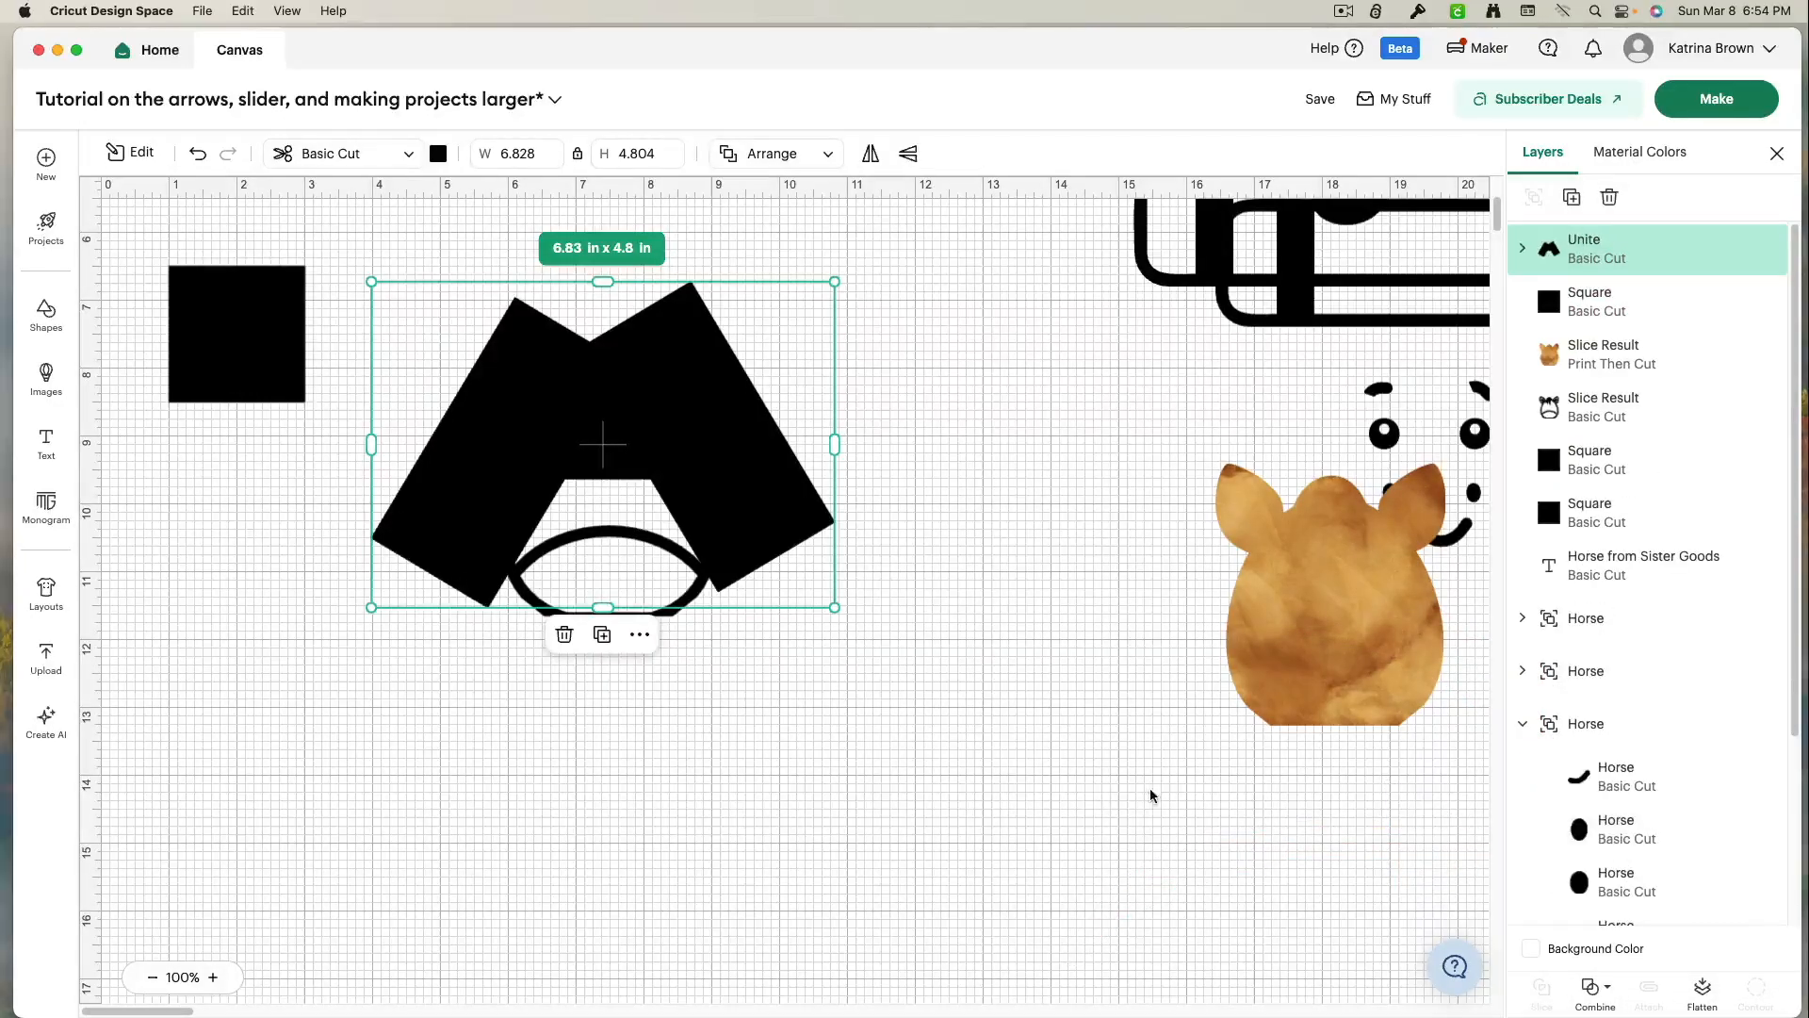
- Slice the outlined head with the united shape and move the muzzle piece clear of the other pieces
click(1087, 791)
drag(945, 761, 485, 418)
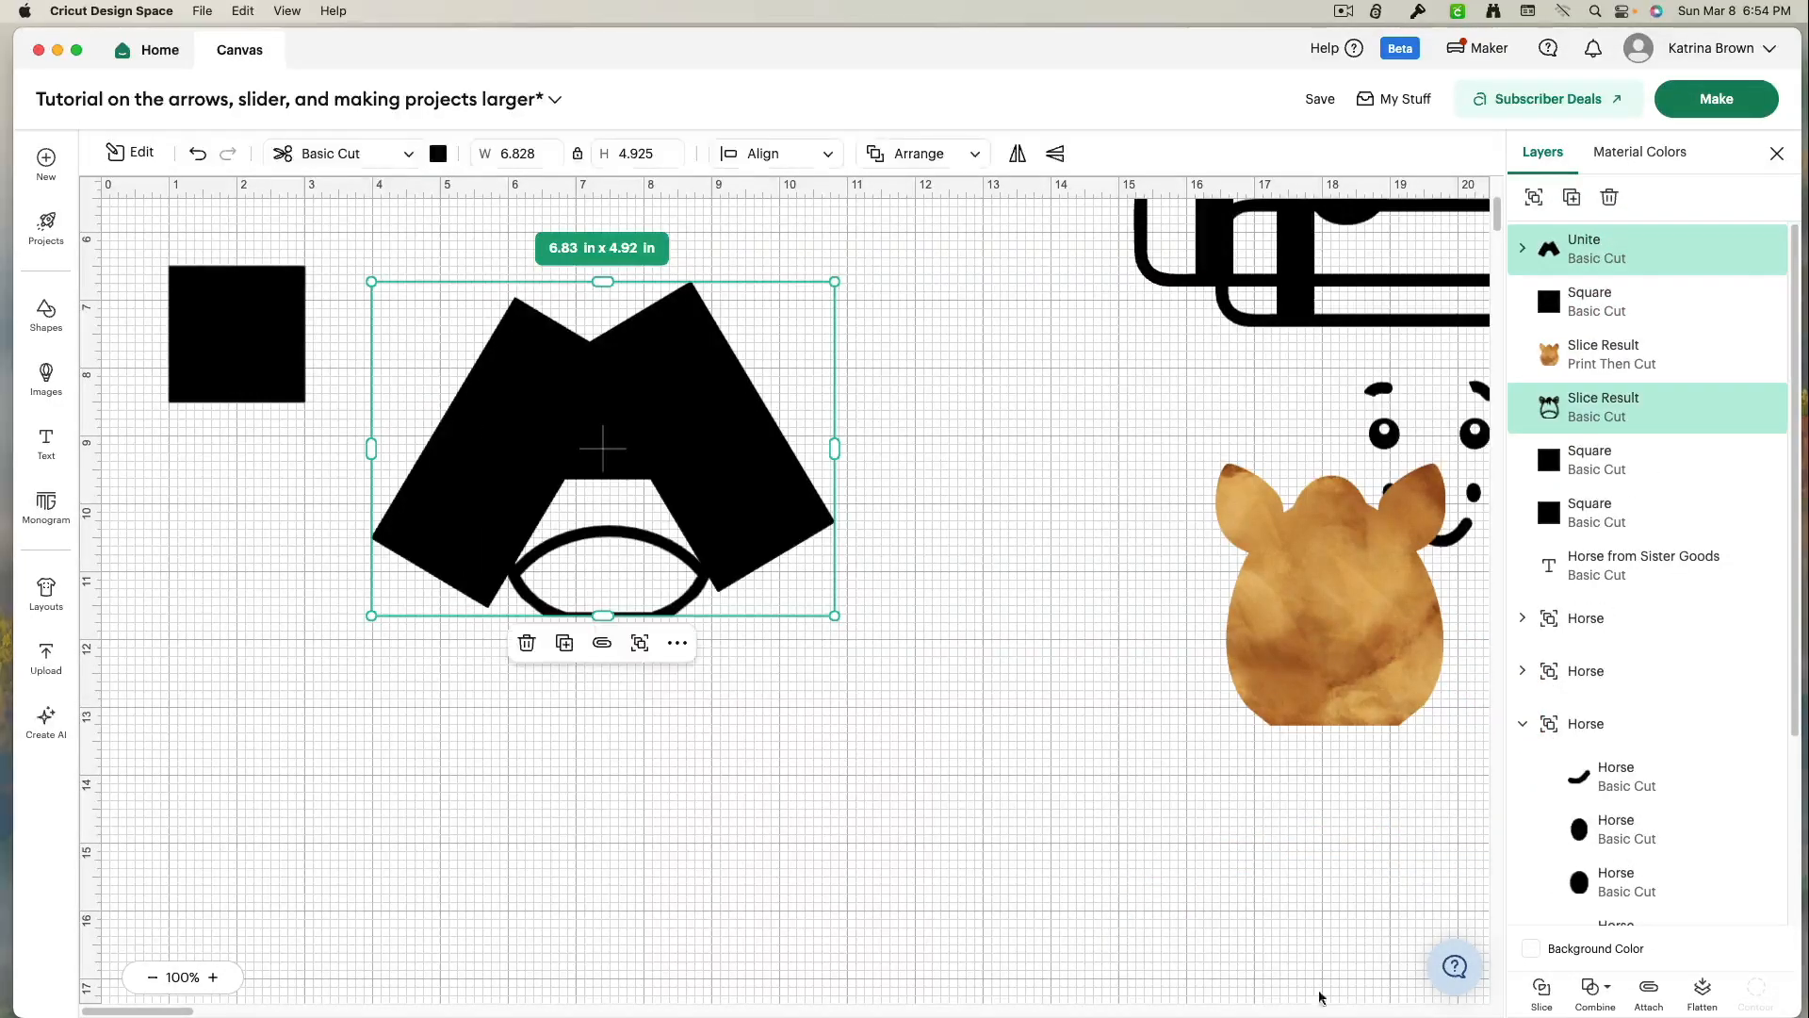
click(1543, 991)
drag(669, 618, 950, 734)
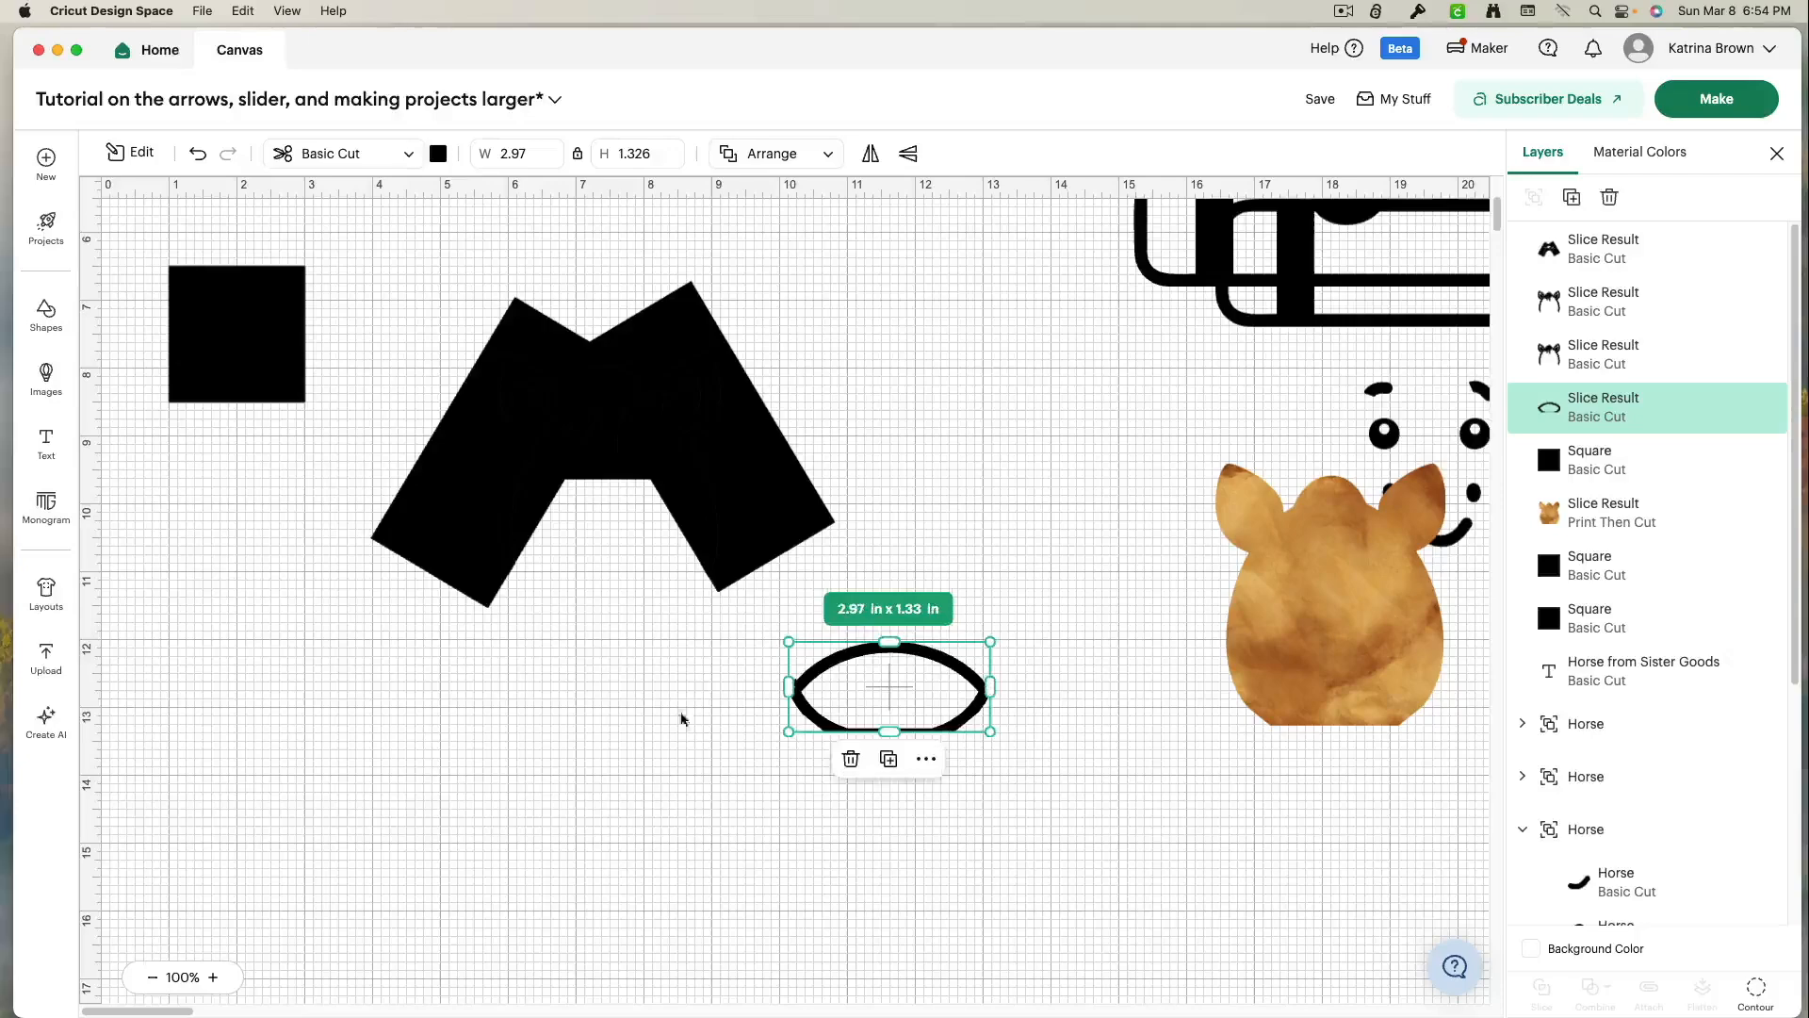
- Delete the other slice pieces around the head and move the spare square away beside the textured head
click(506, 326)
drag(420, 311, 458, 355)
drag(403, 264, 634, 514)
key(Delete)
drag(296, 381, 1586, 587)
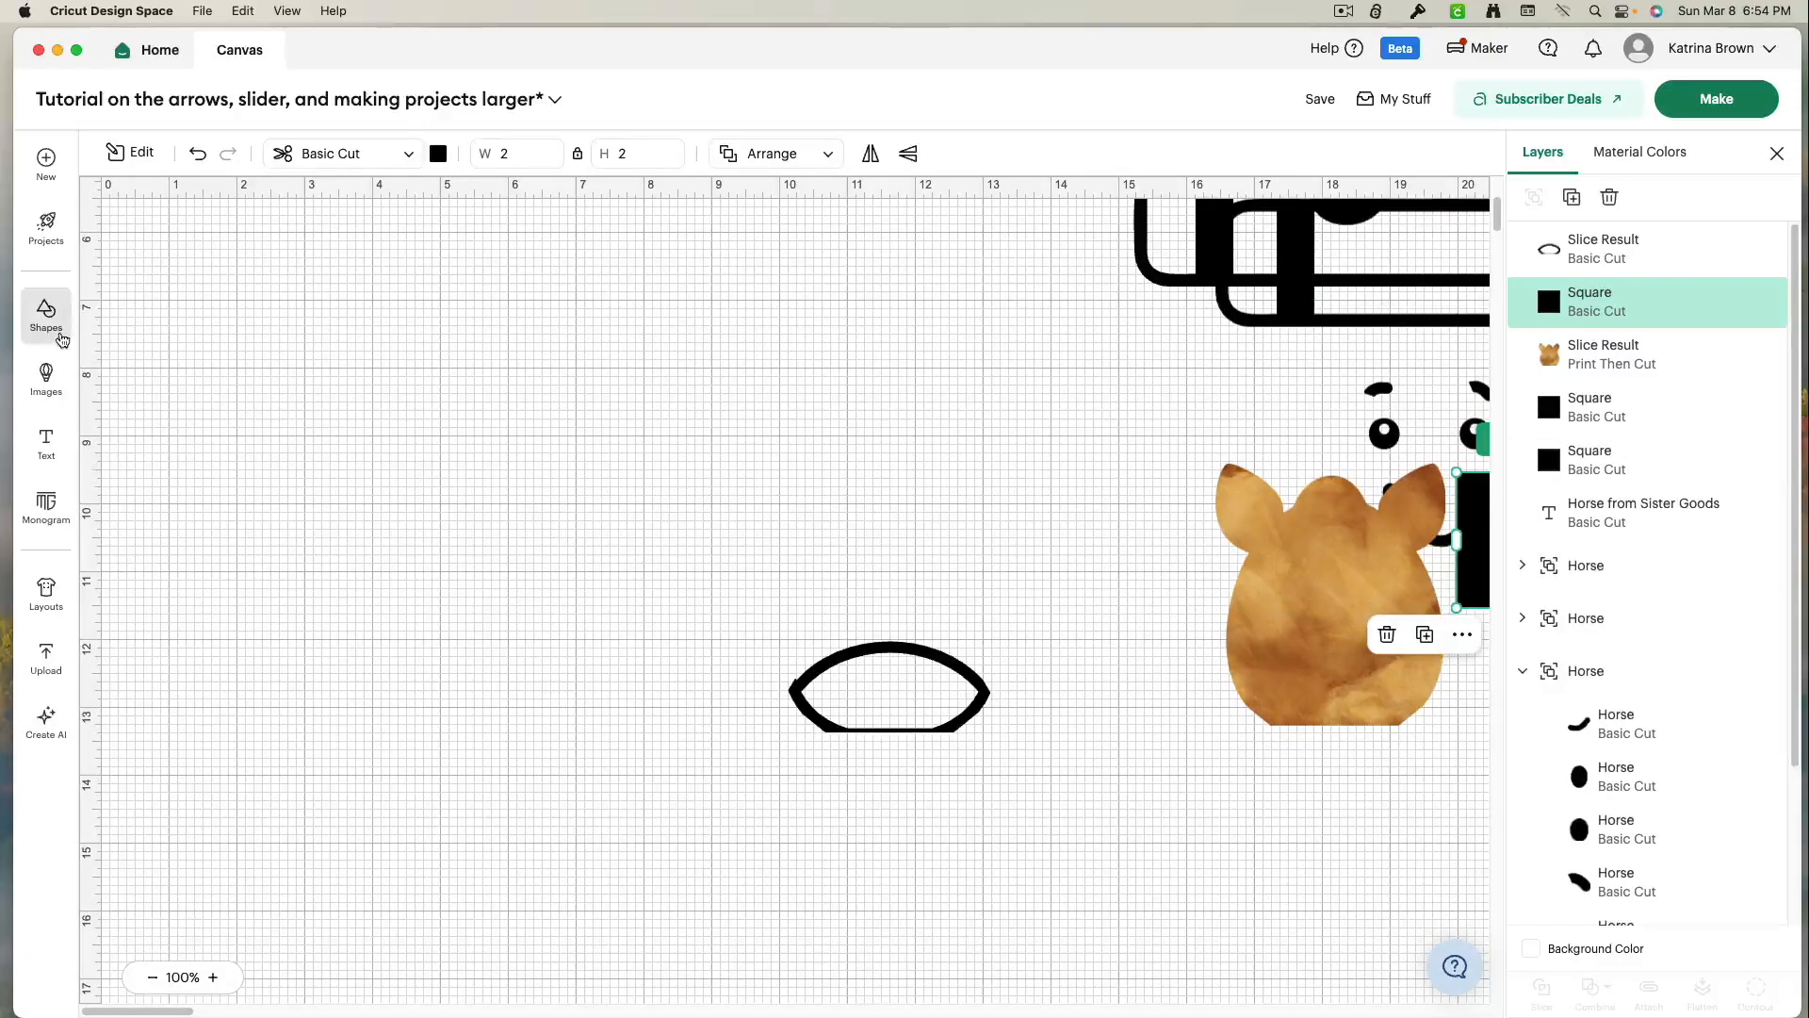
- Browse the brown texture images and add the light Brown Watercolor Pattern to the canvas
click(44, 395)
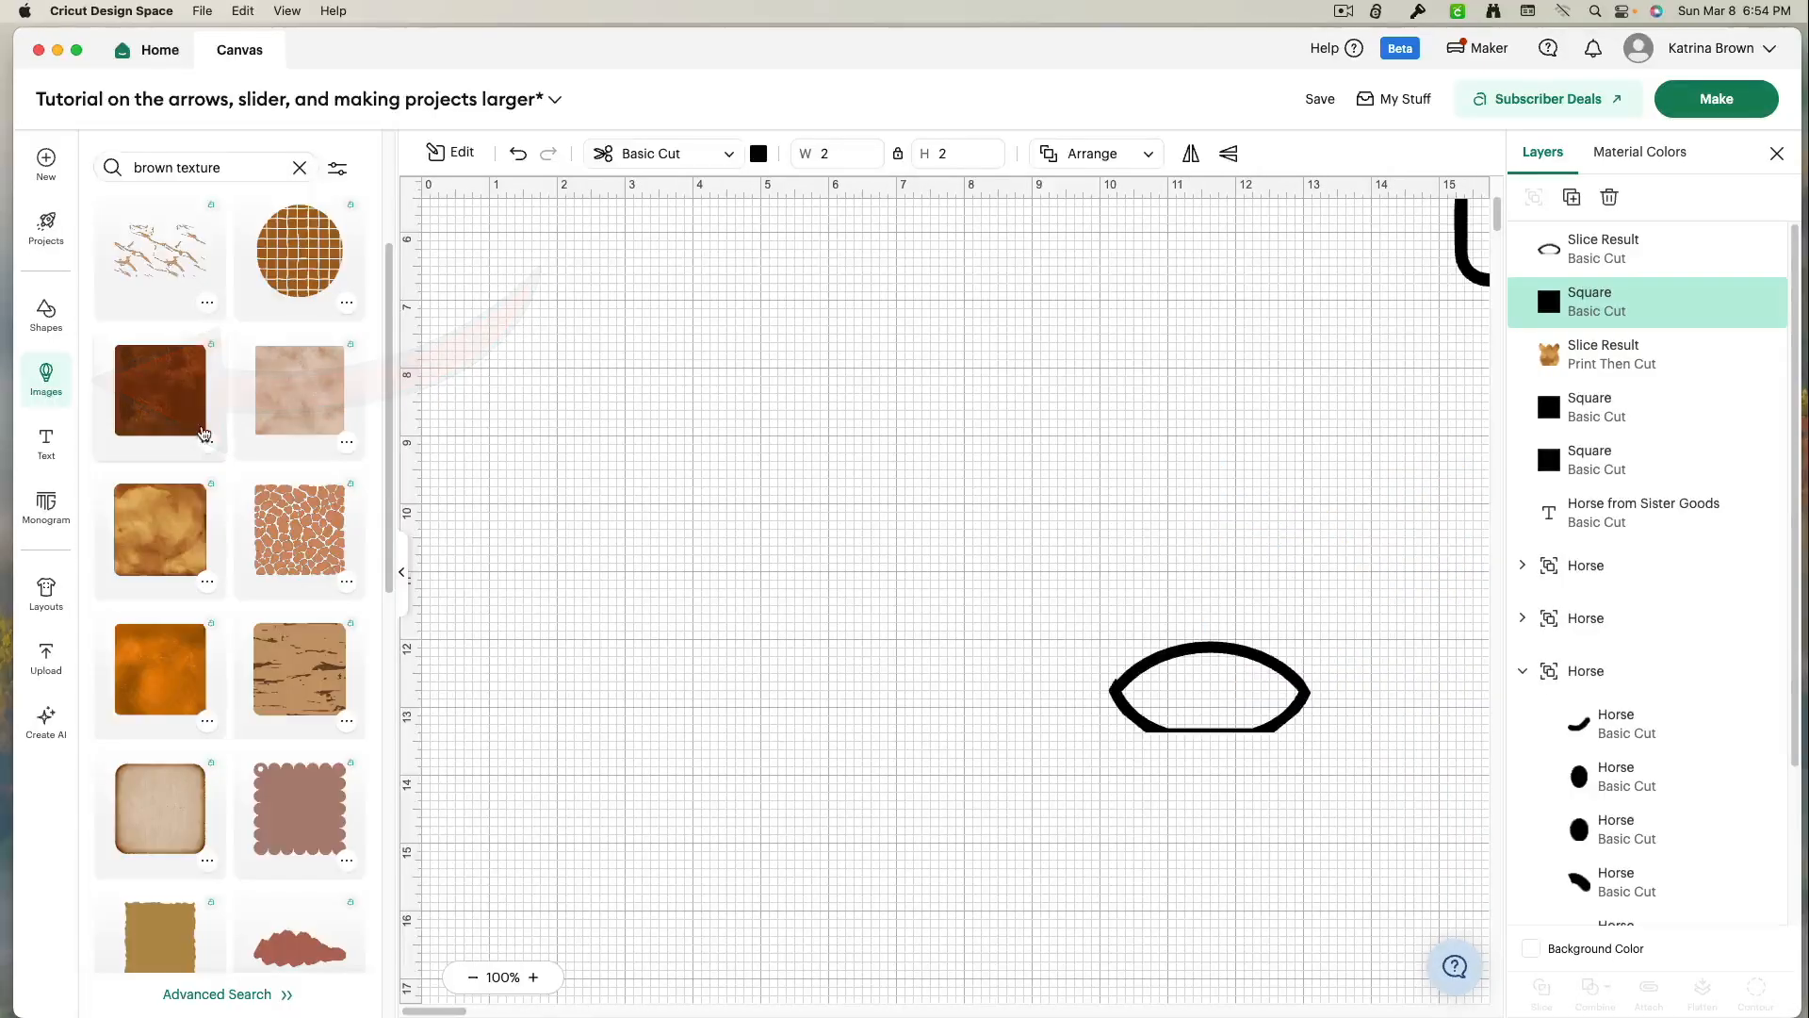
scroll(308, 606, down, 5)
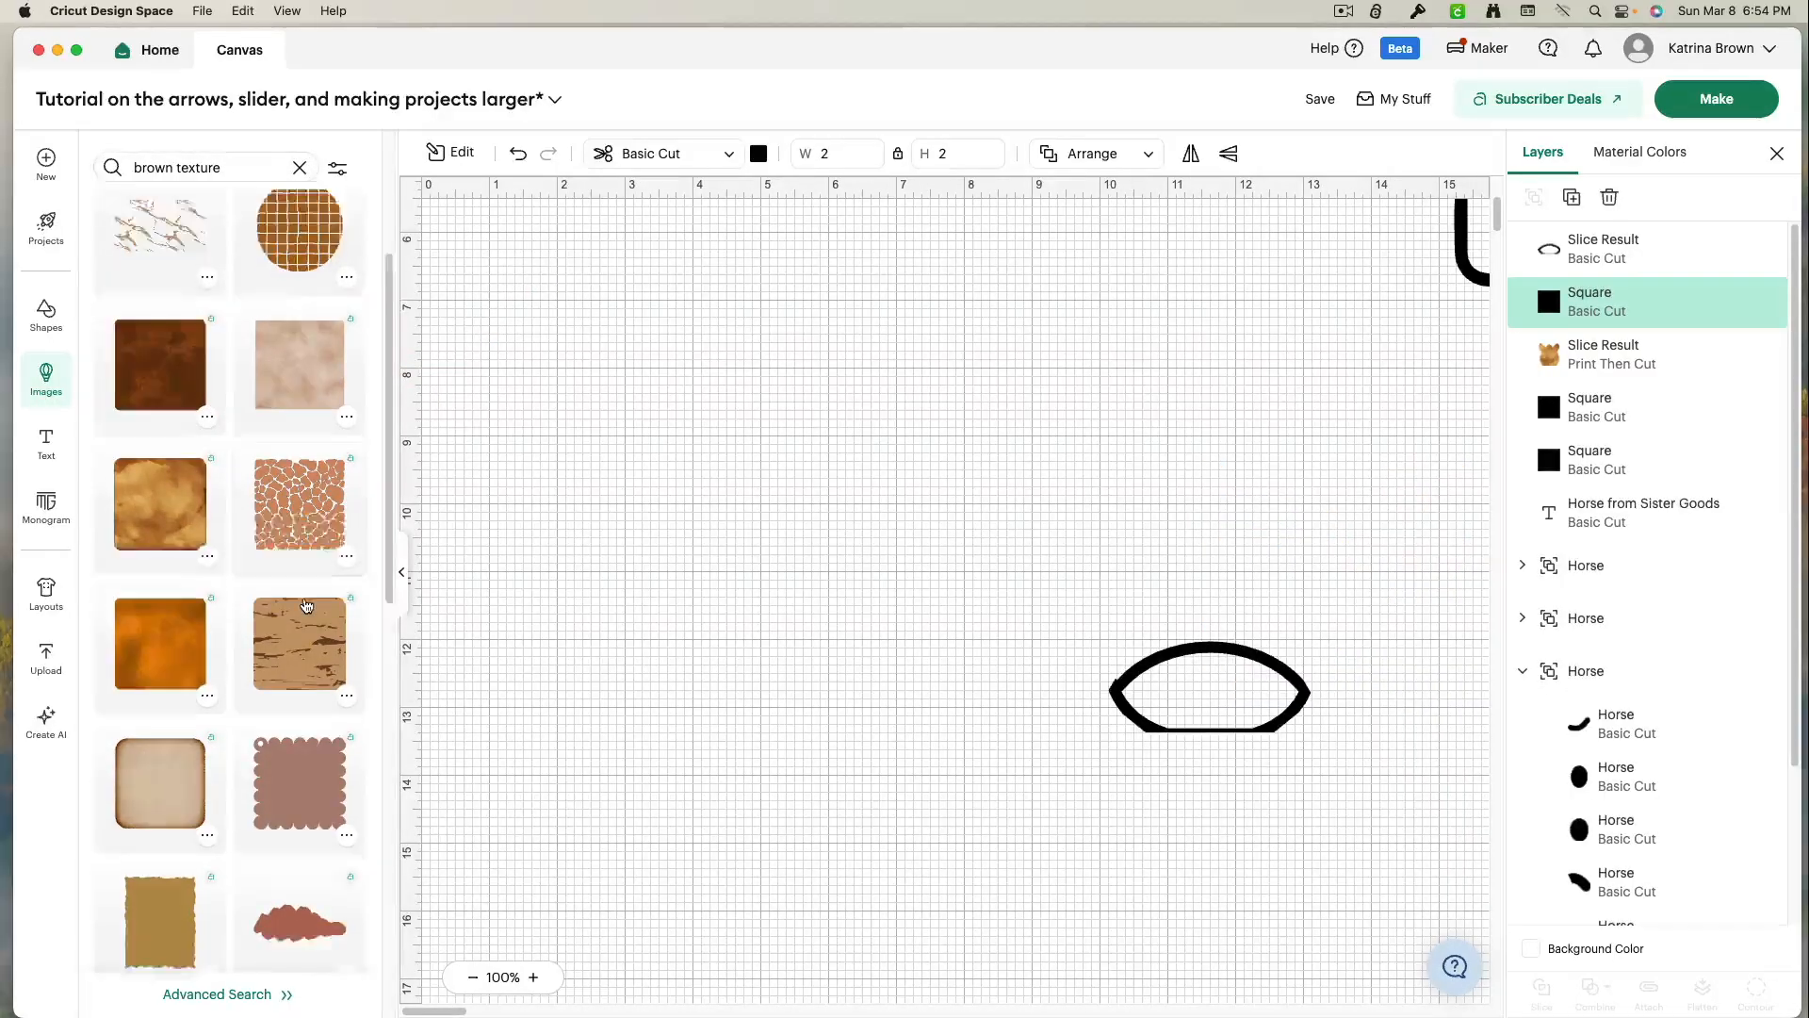
scroll(307, 606, down, 10)
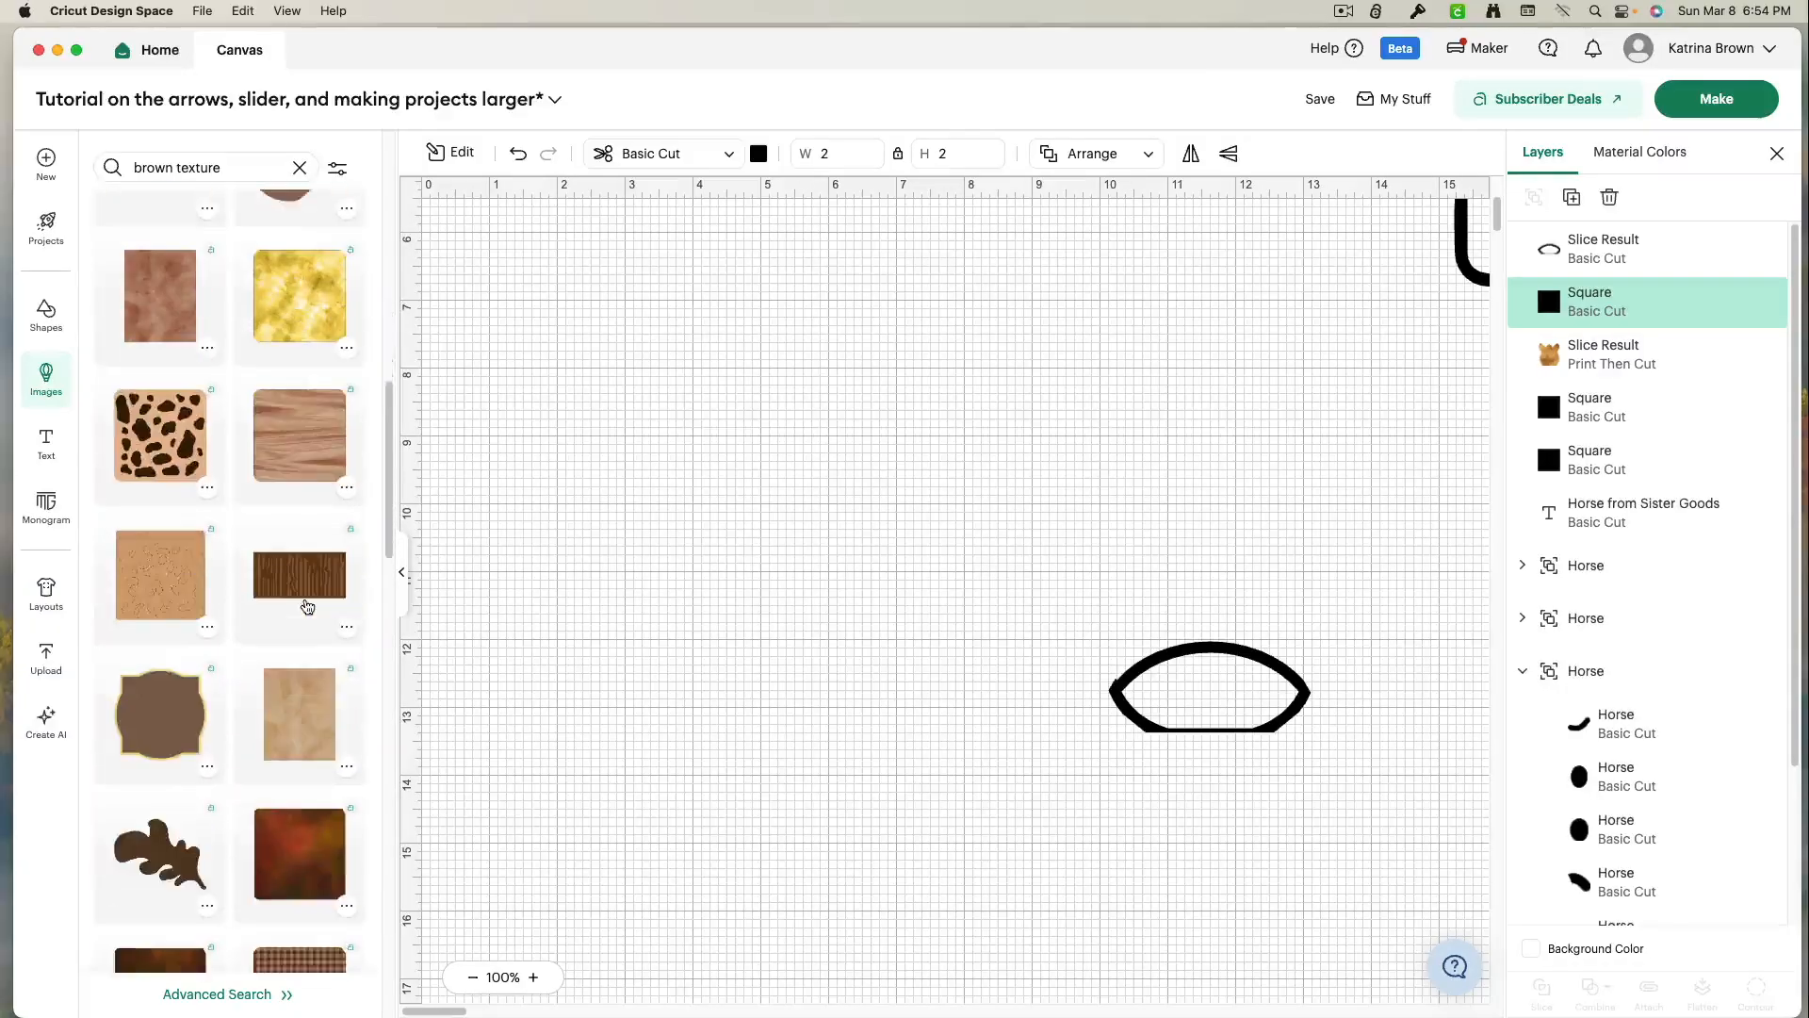
scroll(307, 606, down, 8)
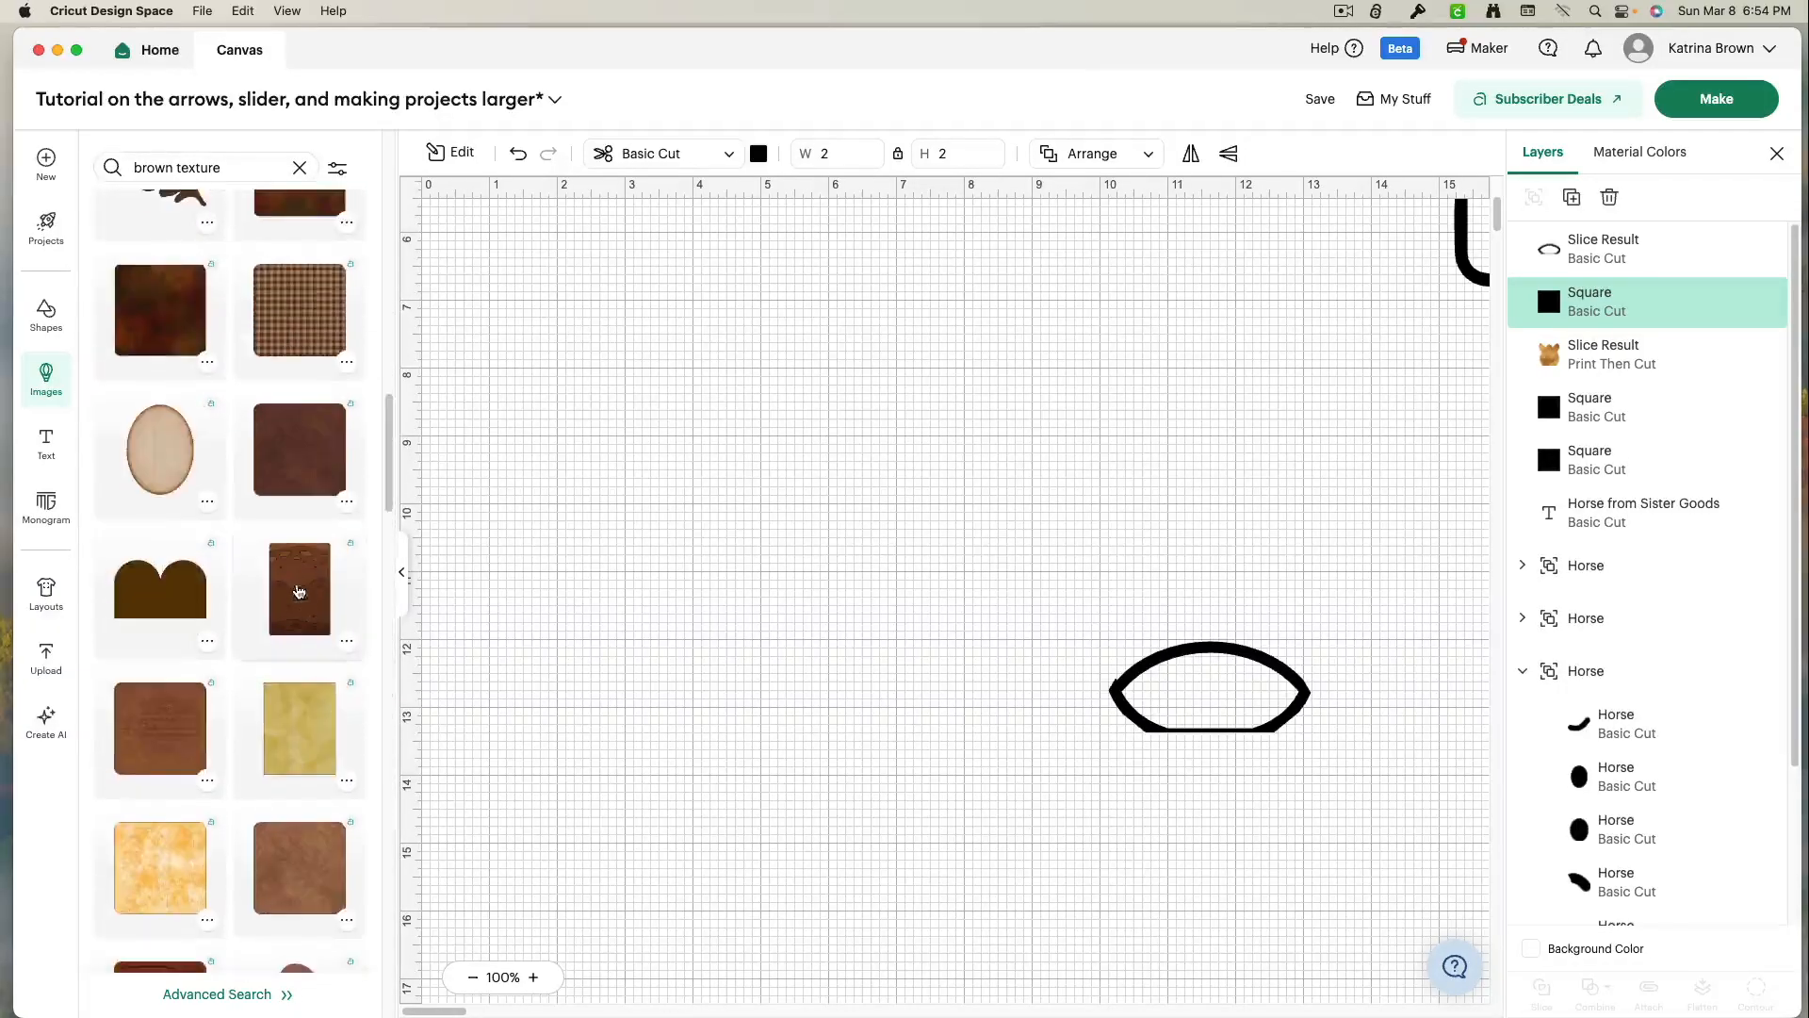
scroll(260, 562, down, 5)
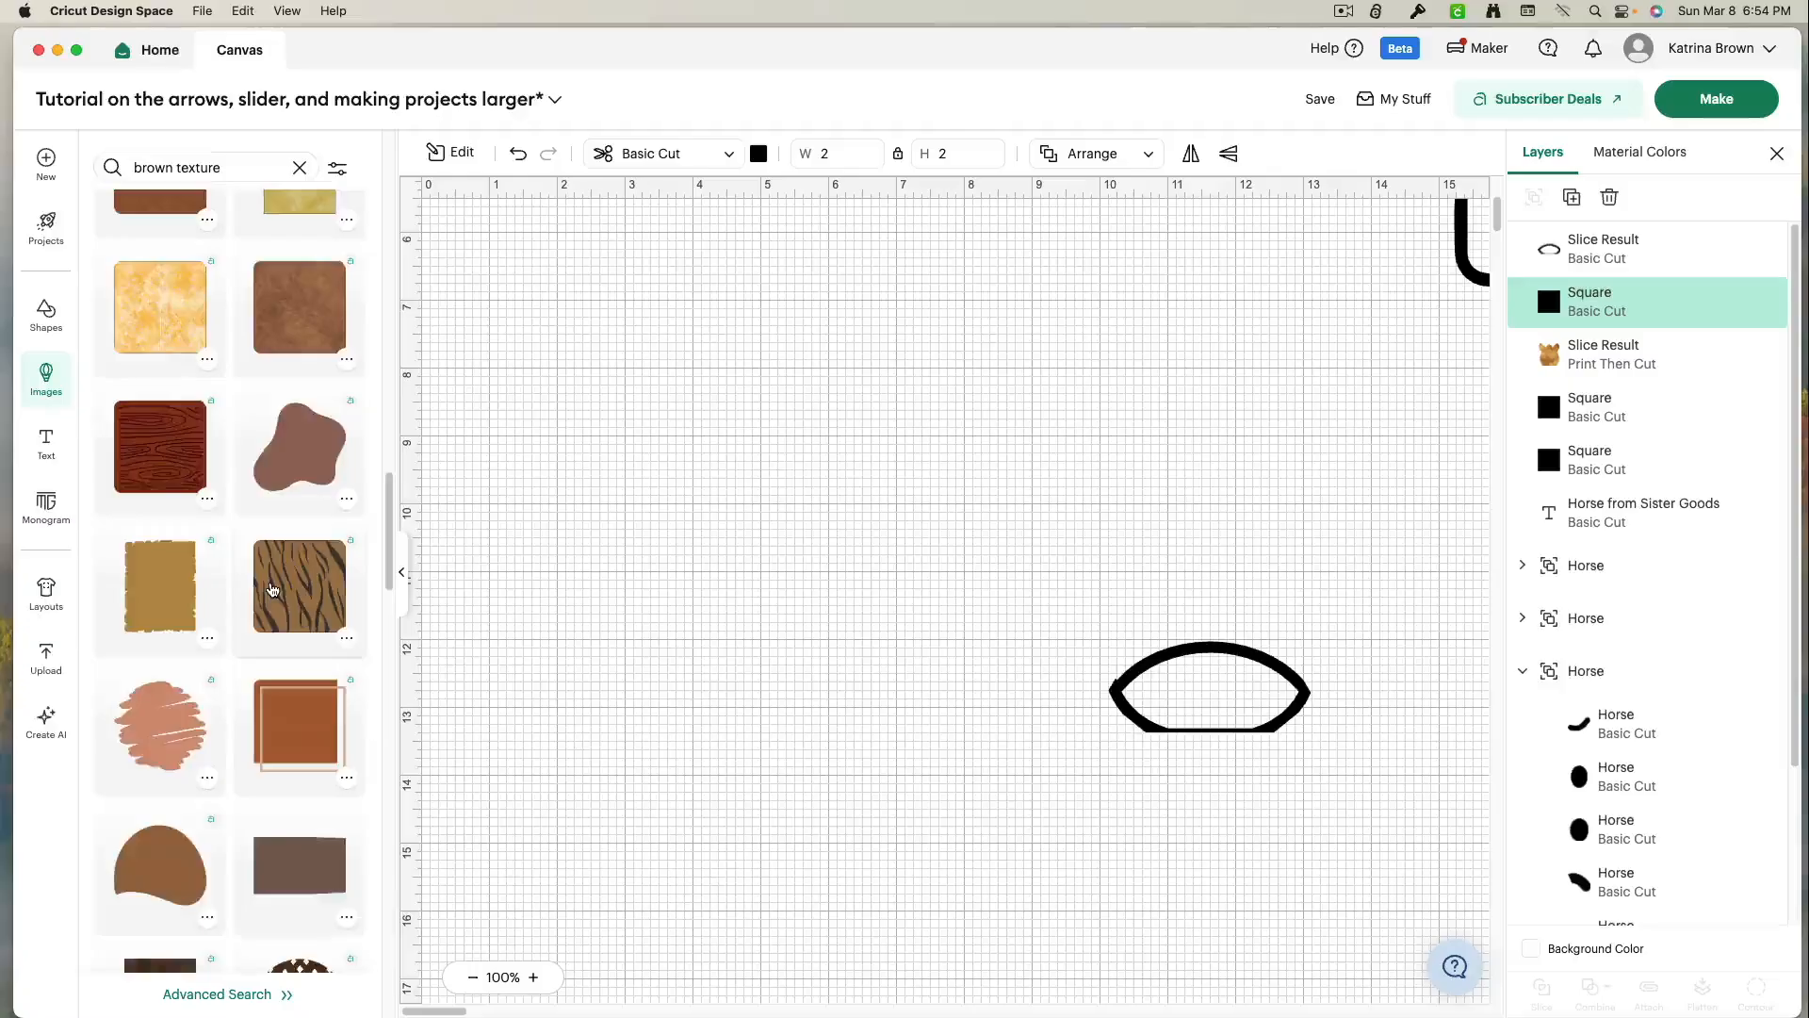
scroll(272, 590, up, 15)
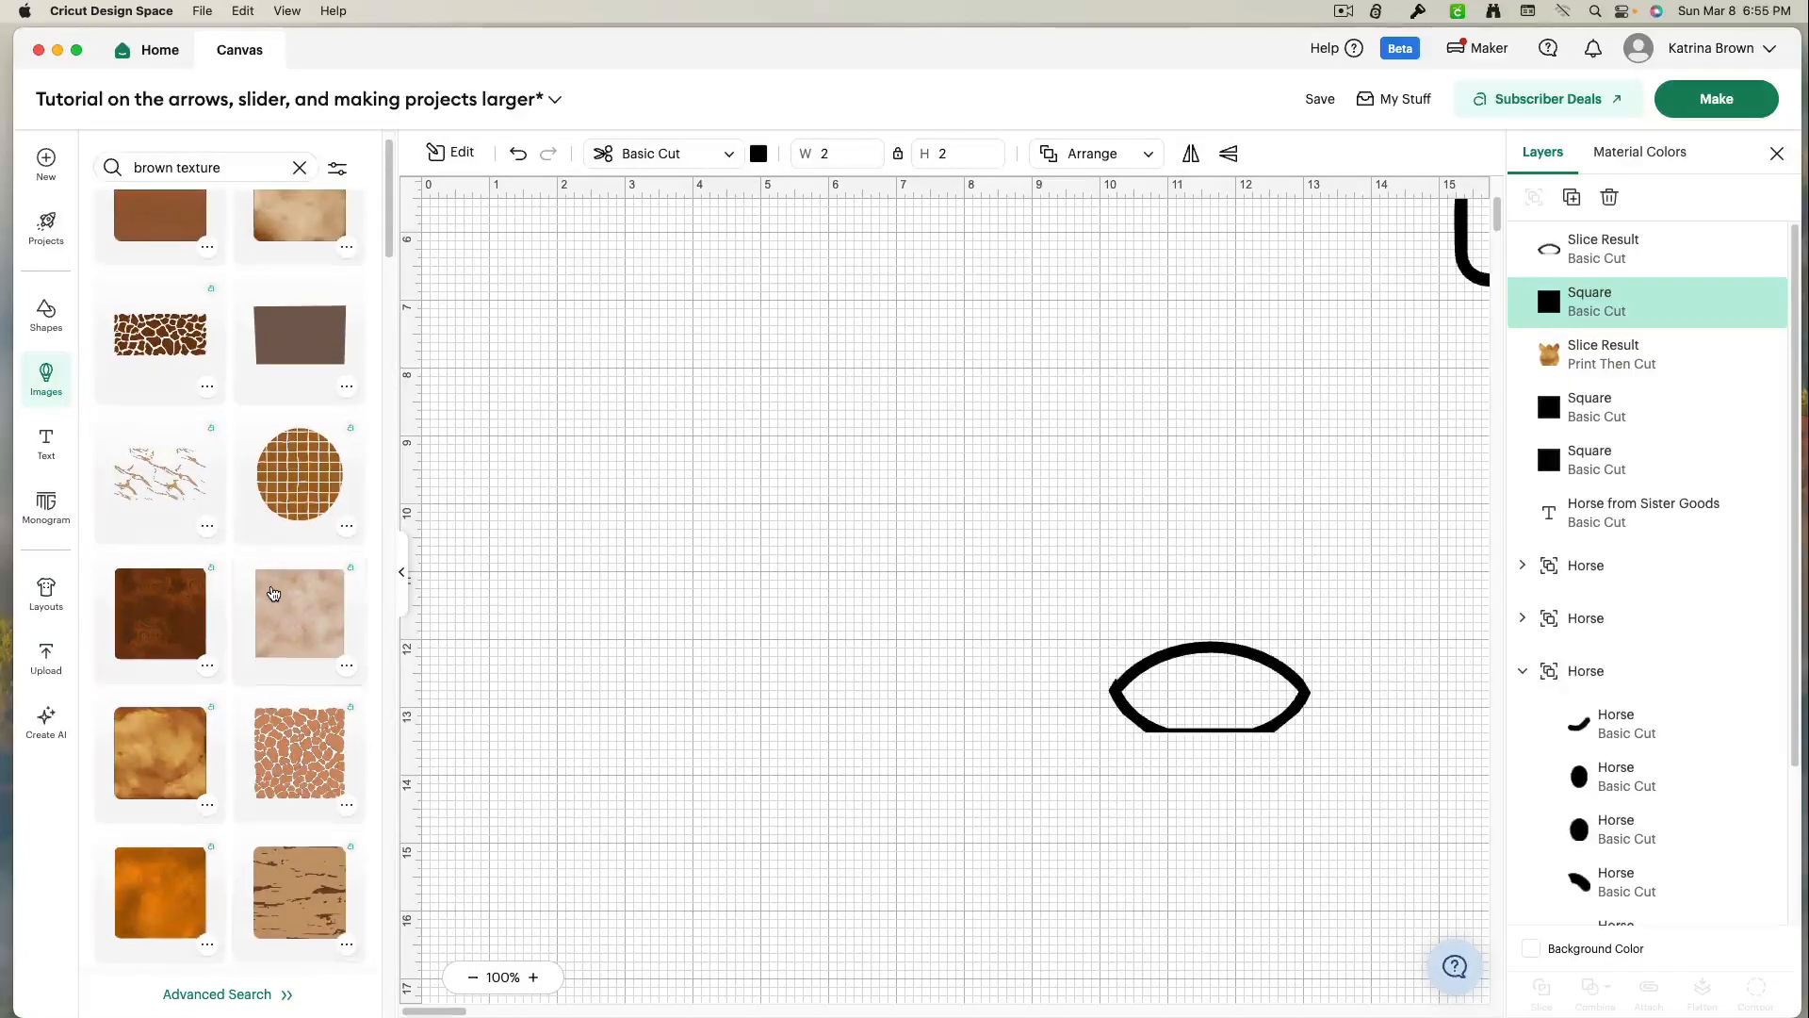
scroll(273, 591, up, 1)
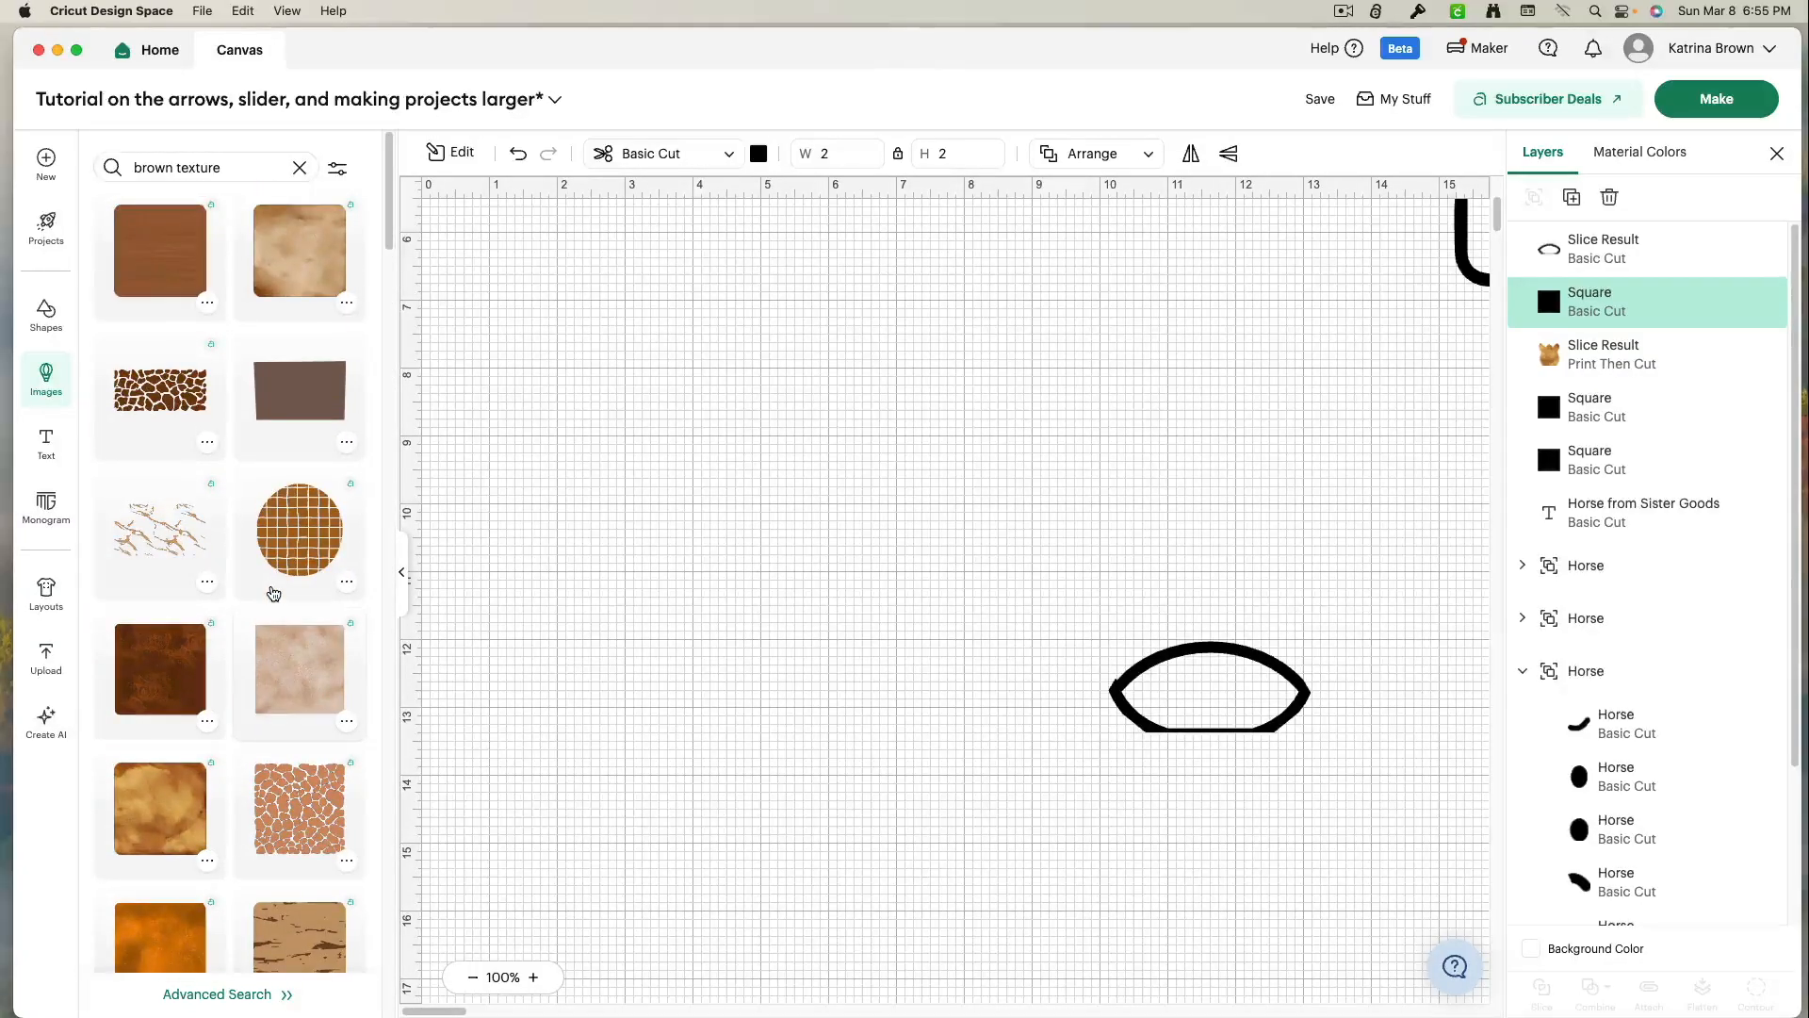
click(307, 687)
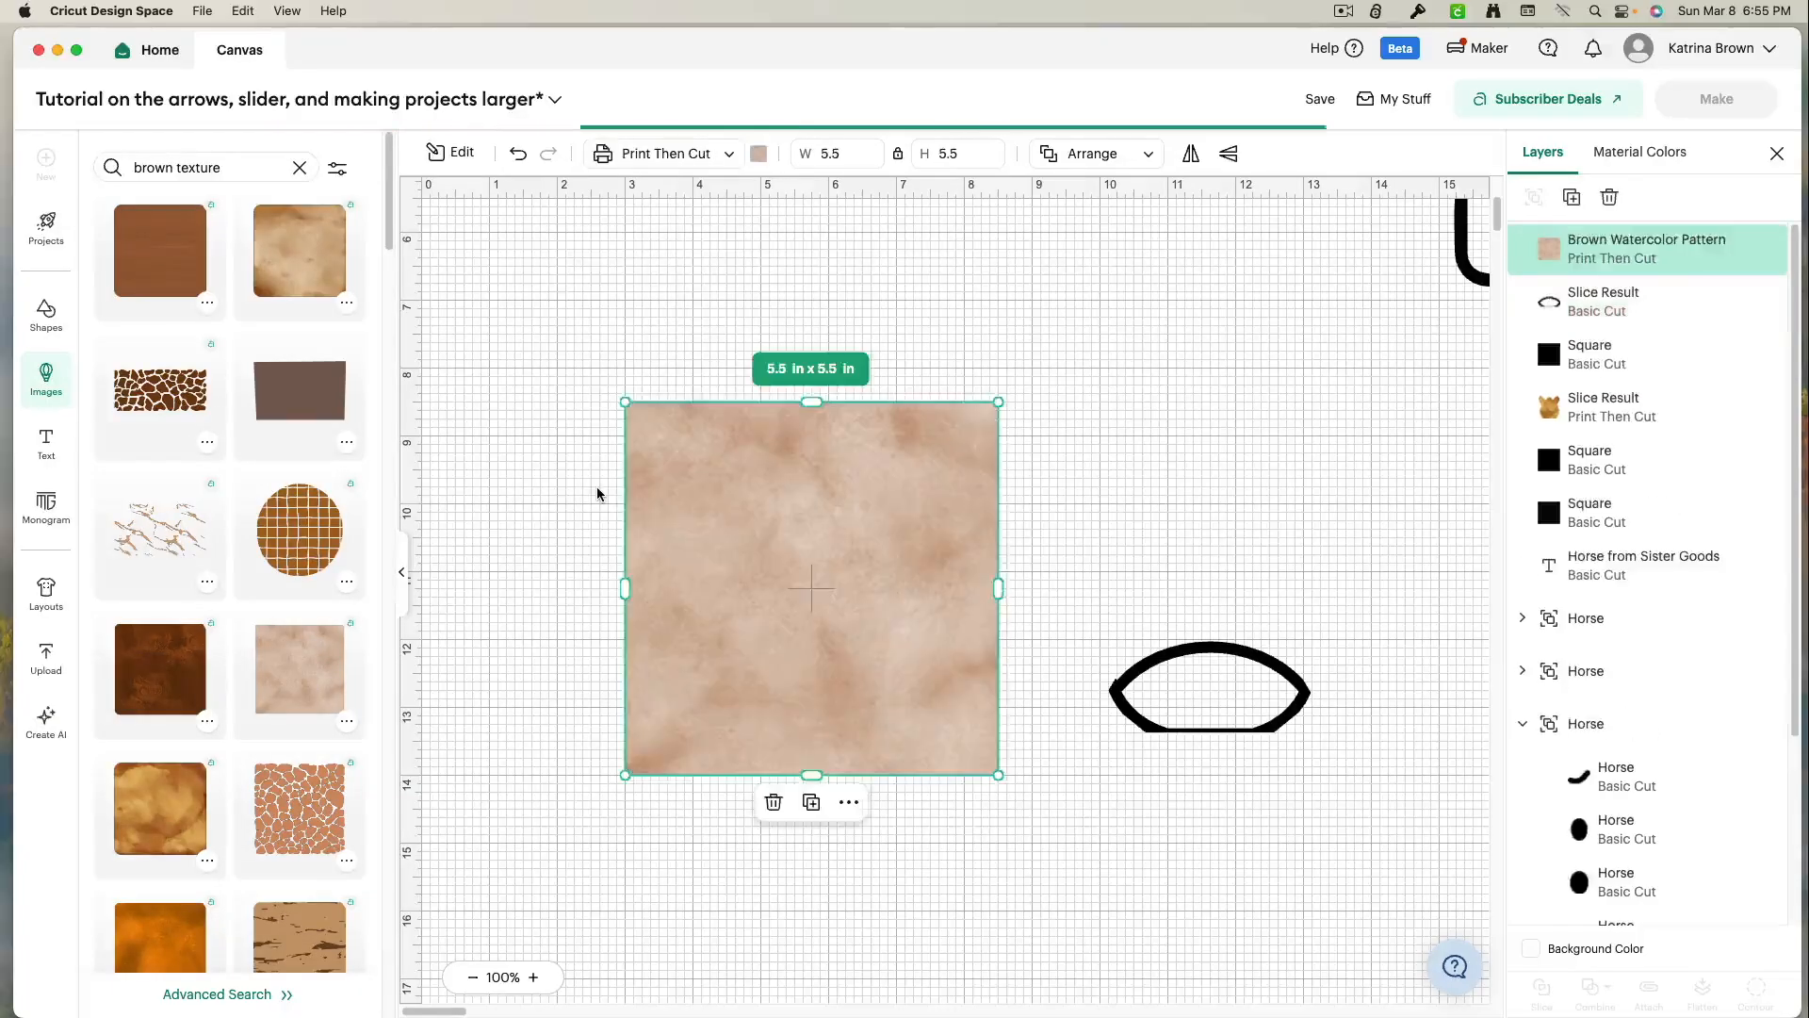
- Hide all contours of the muzzle piece to make a solid silhouette, and move it onto the Brown Watercolor Pattern
click(1144, 670)
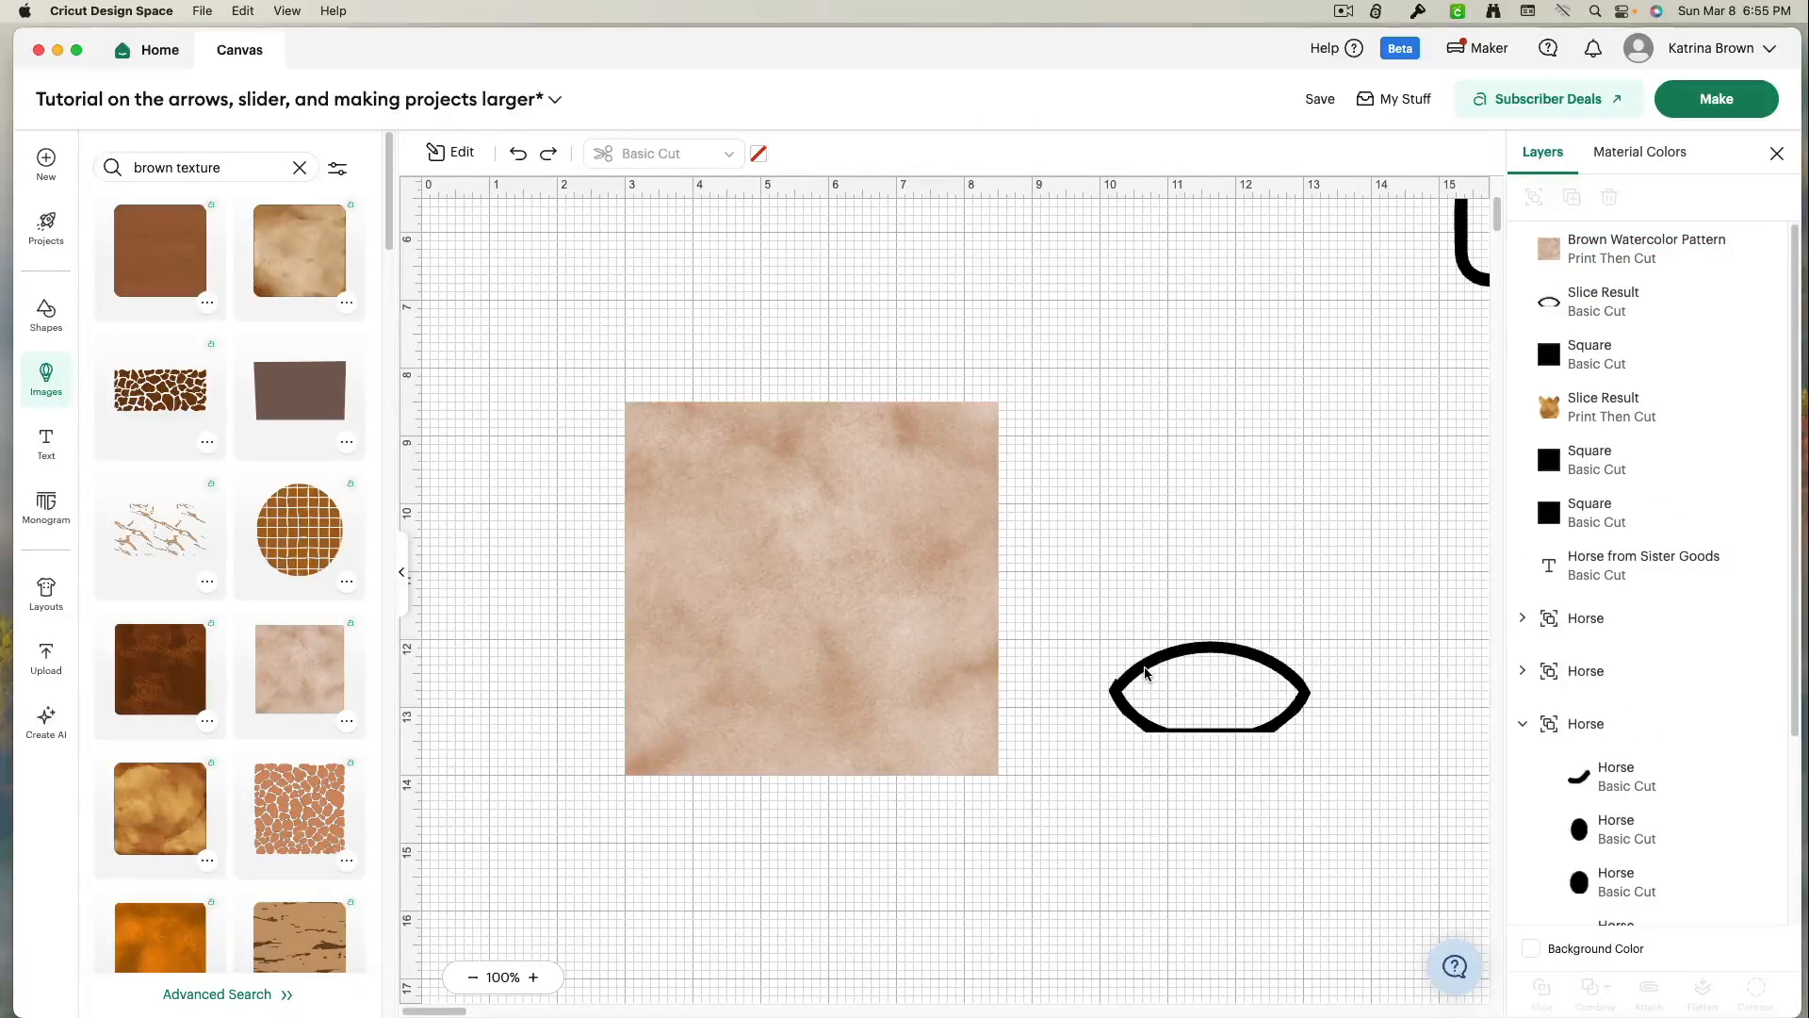
click(1144, 670)
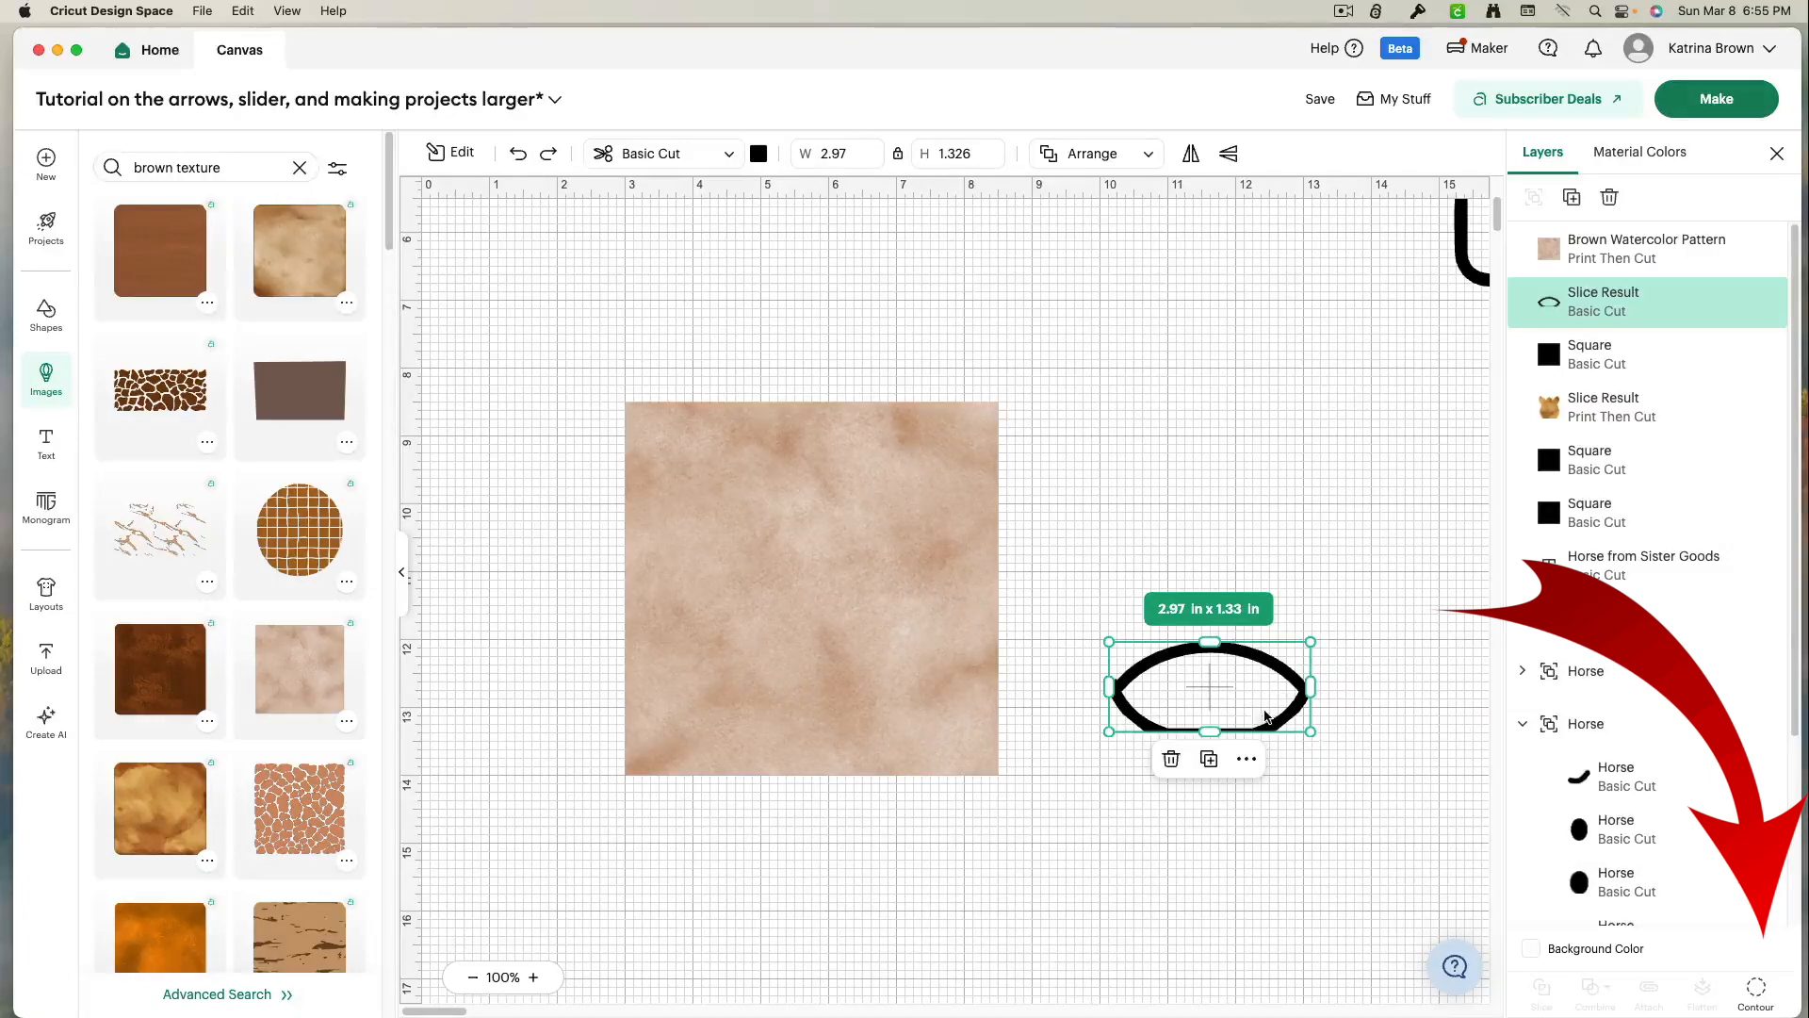
click(1755, 988)
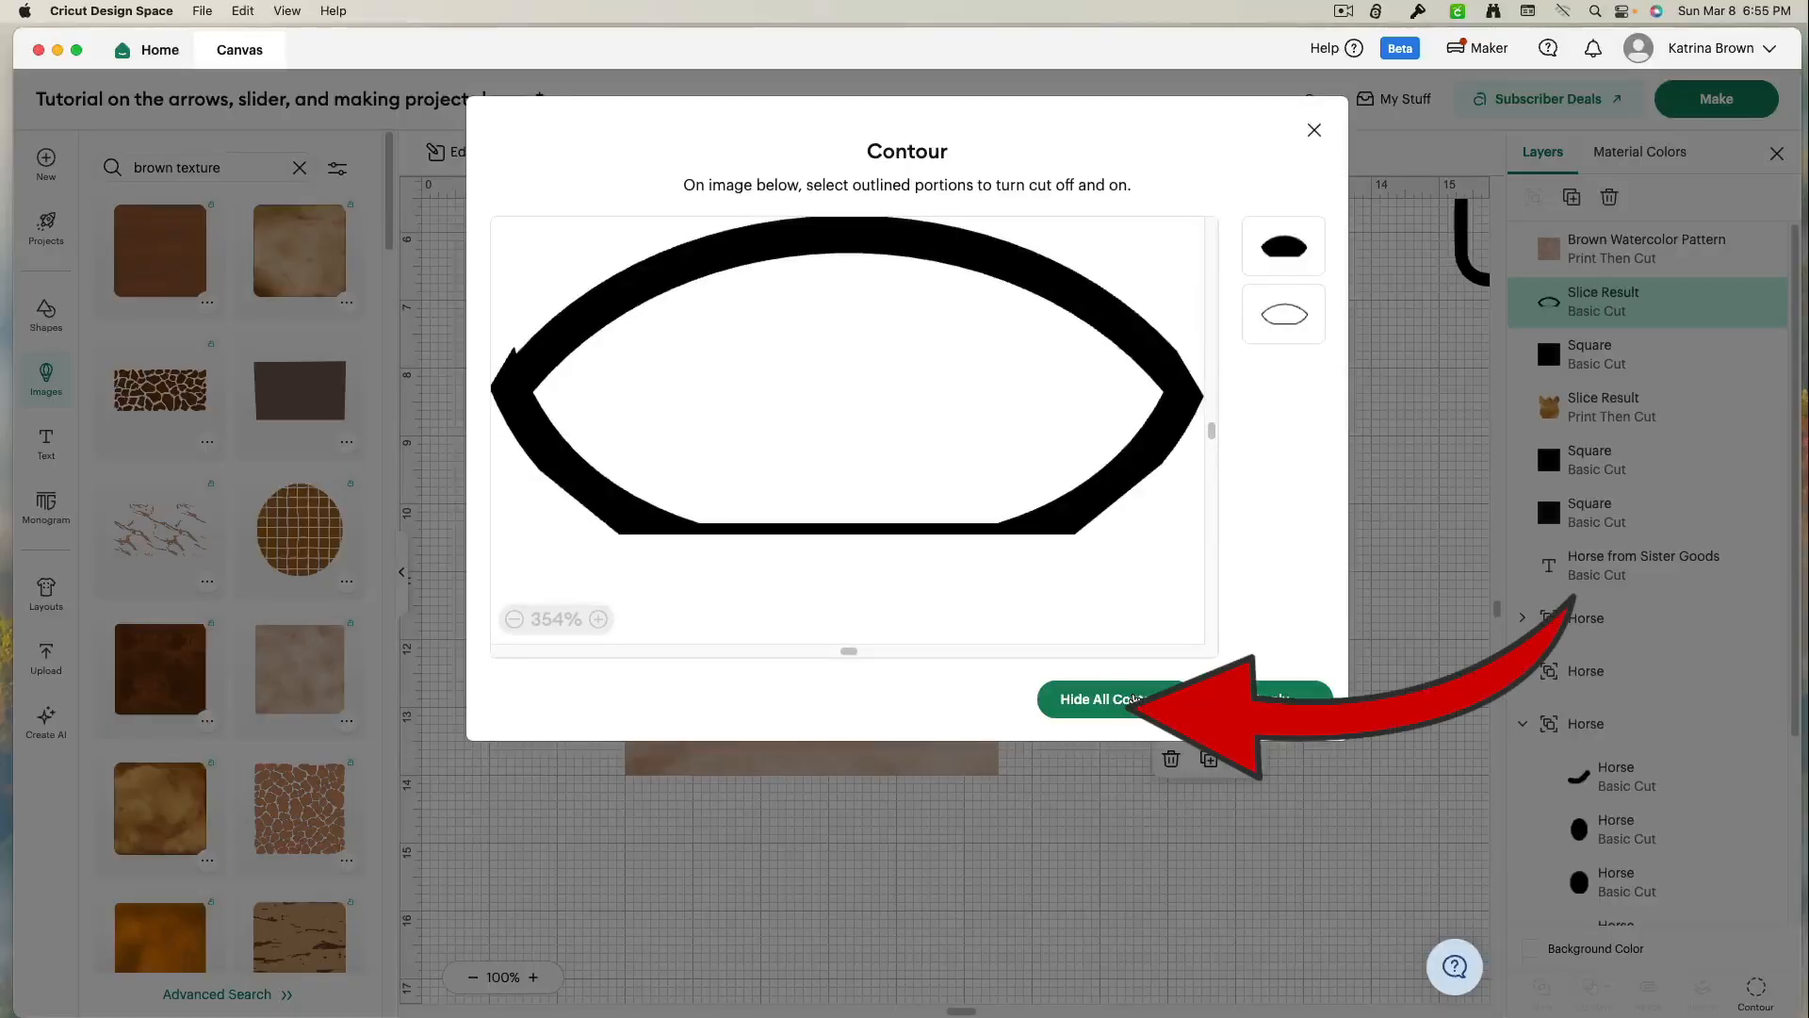
click(1102, 699)
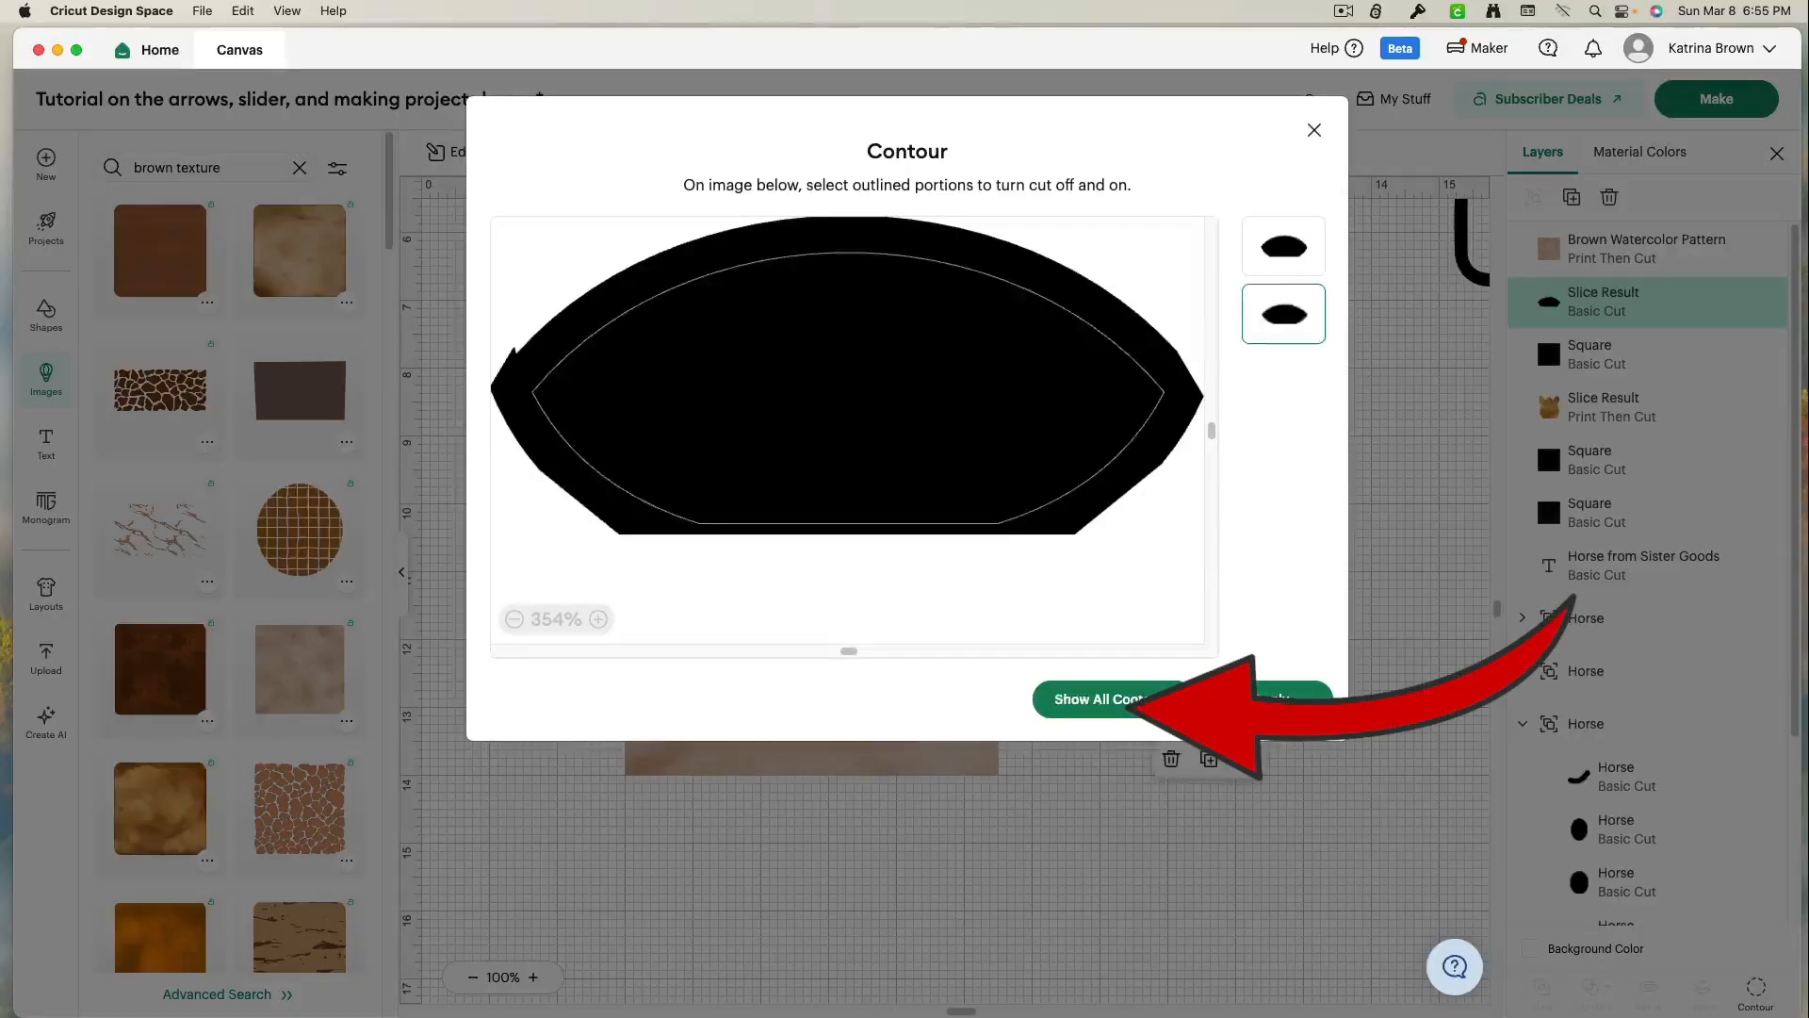
click(1261, 702)
drag(1211, 688, 848, 637)
click(1108, 703)
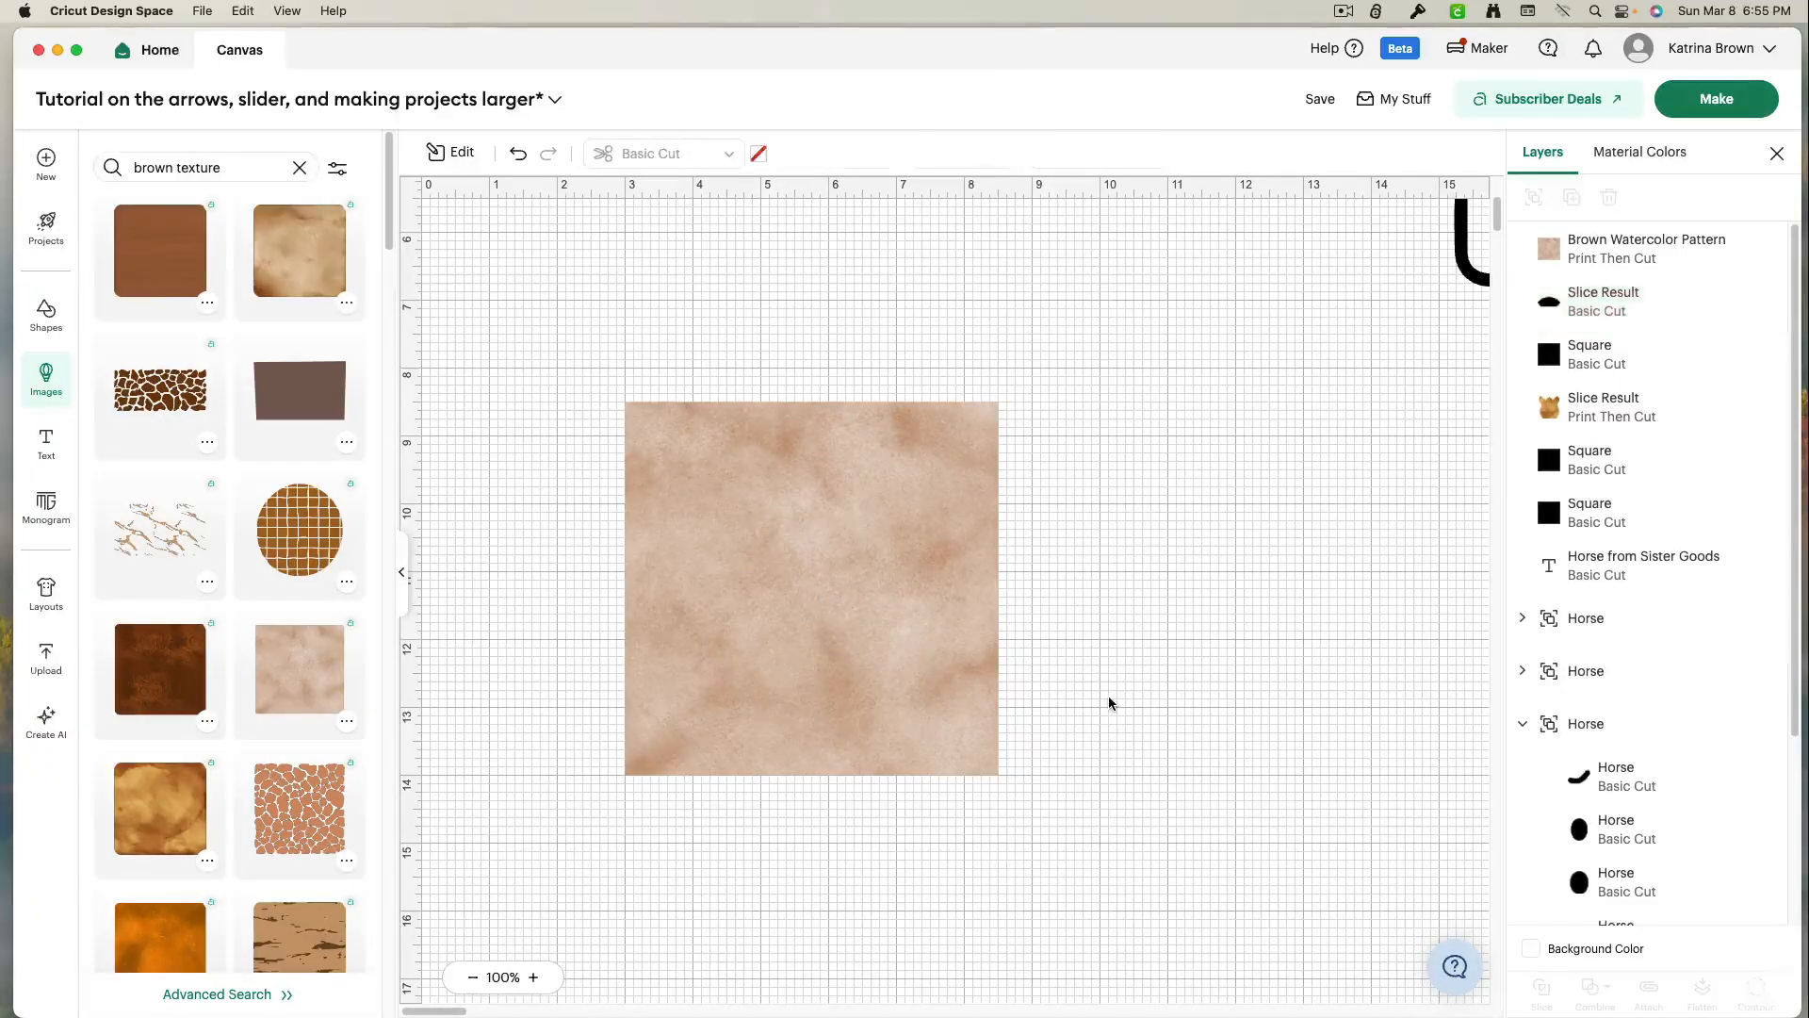
- Slice the muzzle silhouette out of the Brown Watercolor Pattern, move the textured muzzle aside, and delete the leftover pieces
drag(1033, 649, 637, 512)
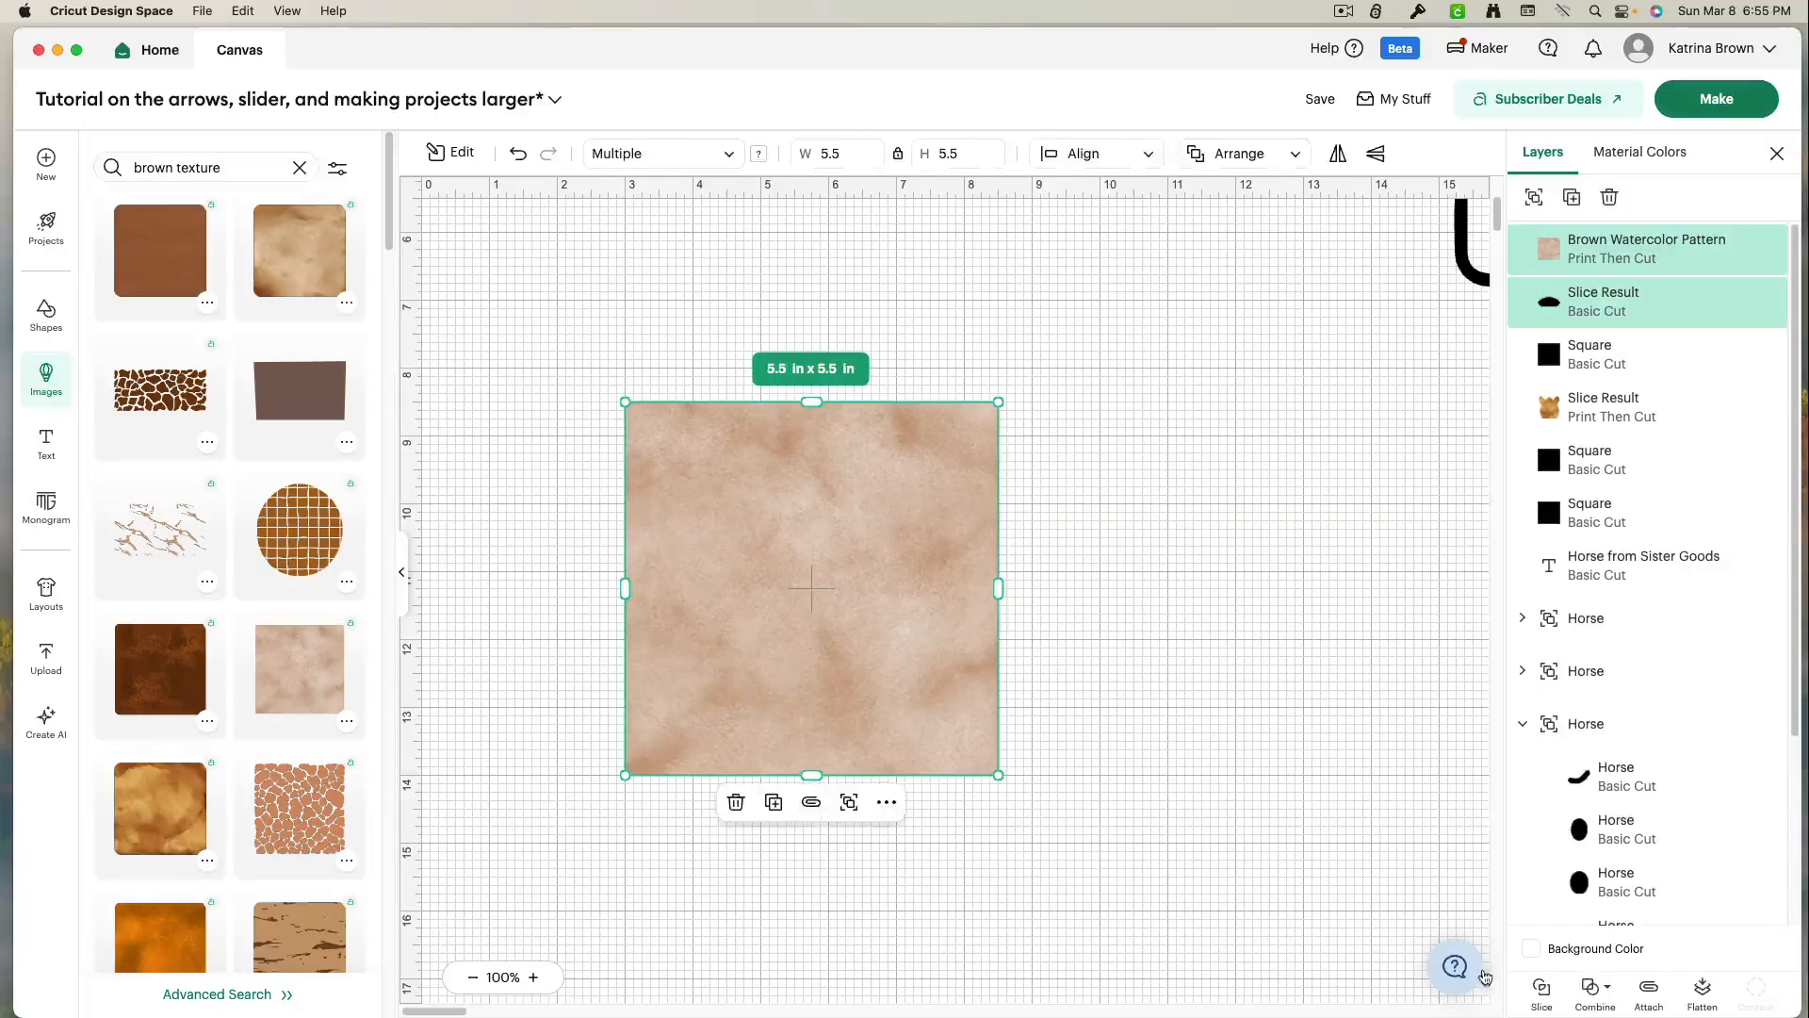
click(1534, 994)
drag(887, 650, 1268, 586)
drag(1055, 849, 667, 516)
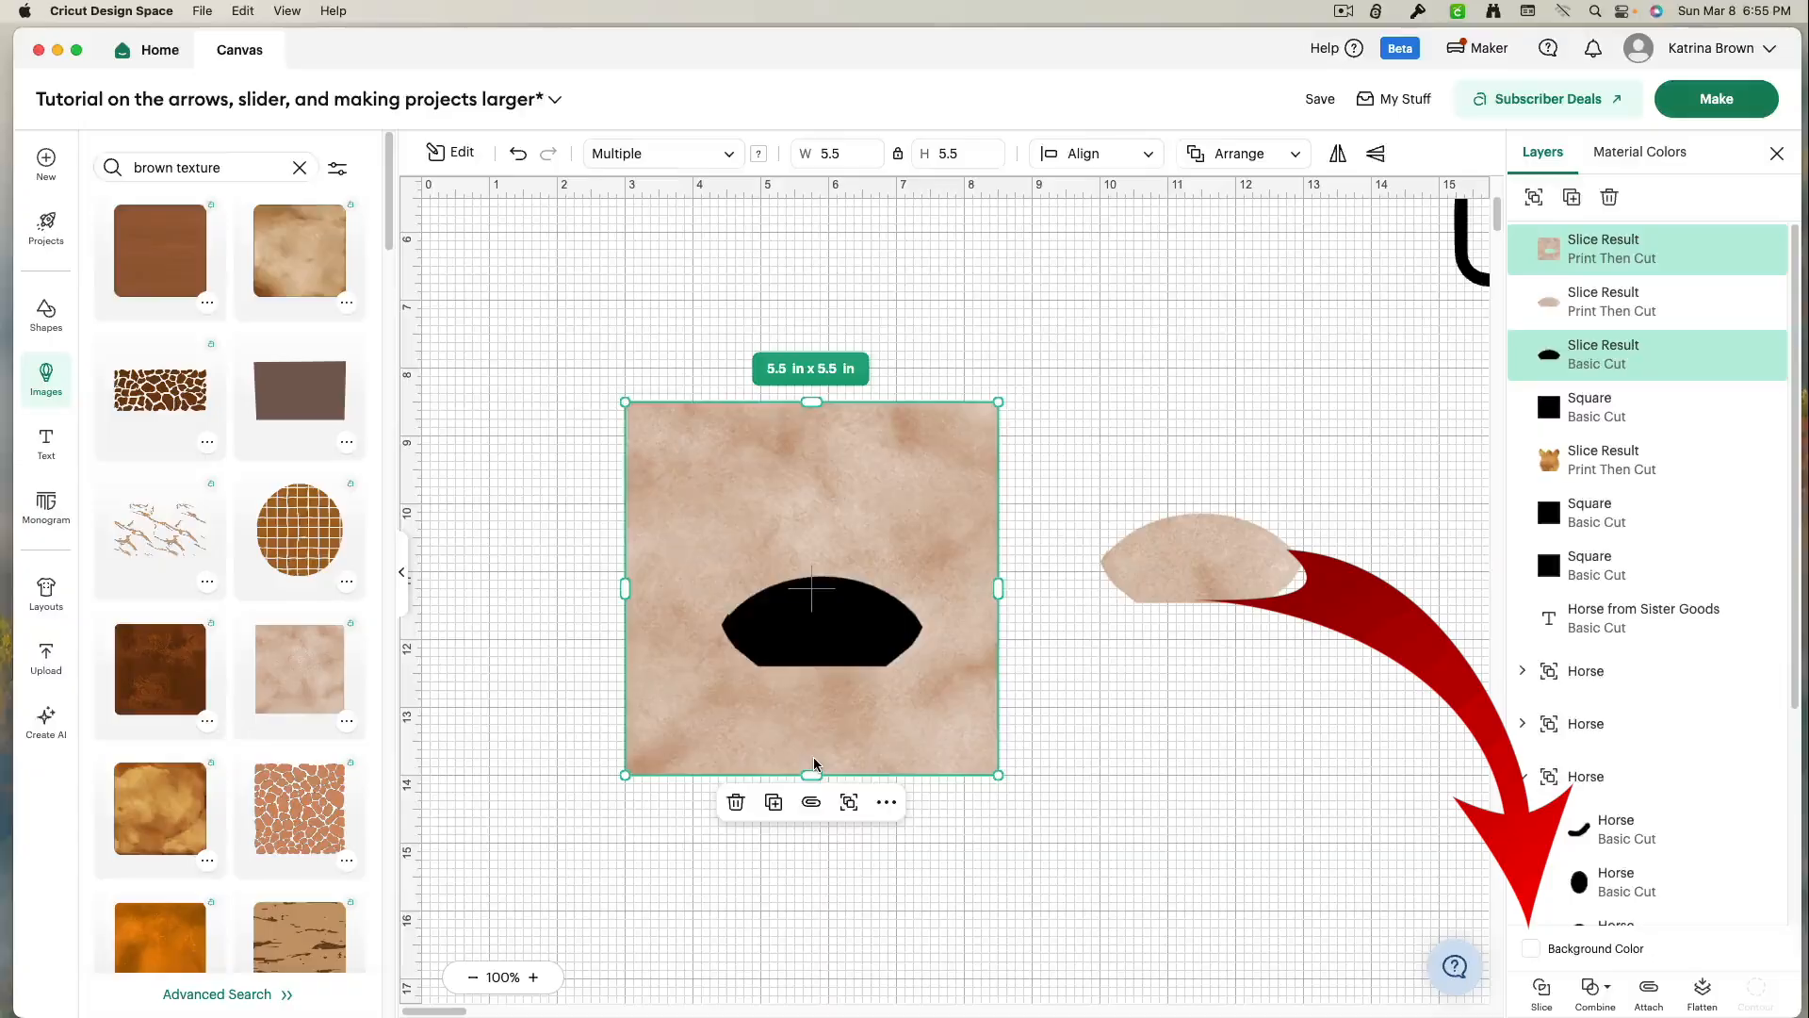
key(Delete)
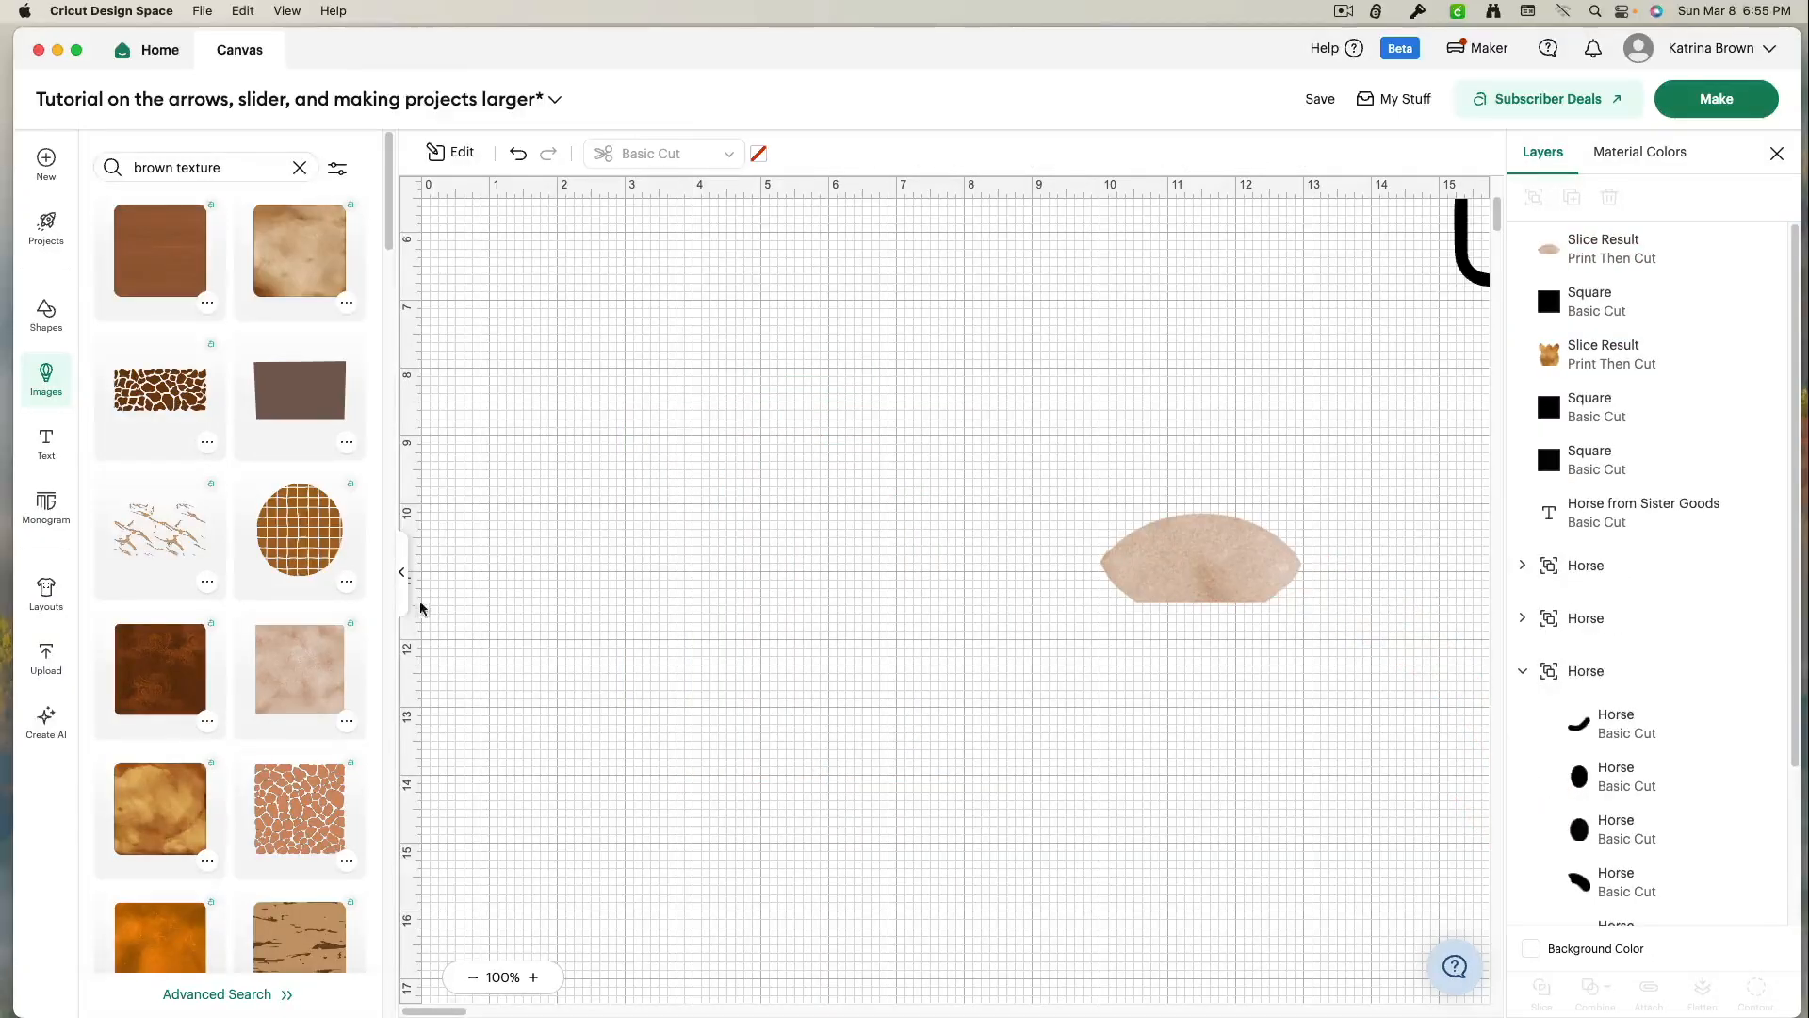
- Fit the textured head and the textured muzzle together over the horse pencil design
click(403, 571)
mouse_move(1244, 281)
mouse_down()
mouse_move(650, 541)
mouse_move(462, 682)
mouse_move(354, 814)
mouse_move(368, 758)
mouse_up()
drag(947, 594, 600, 629)
drag(1384, 628, 591, 550)
- Bring the Horse outline group in front of the textured pieces and move the assembled design to clear canvas space
click(696, 629)
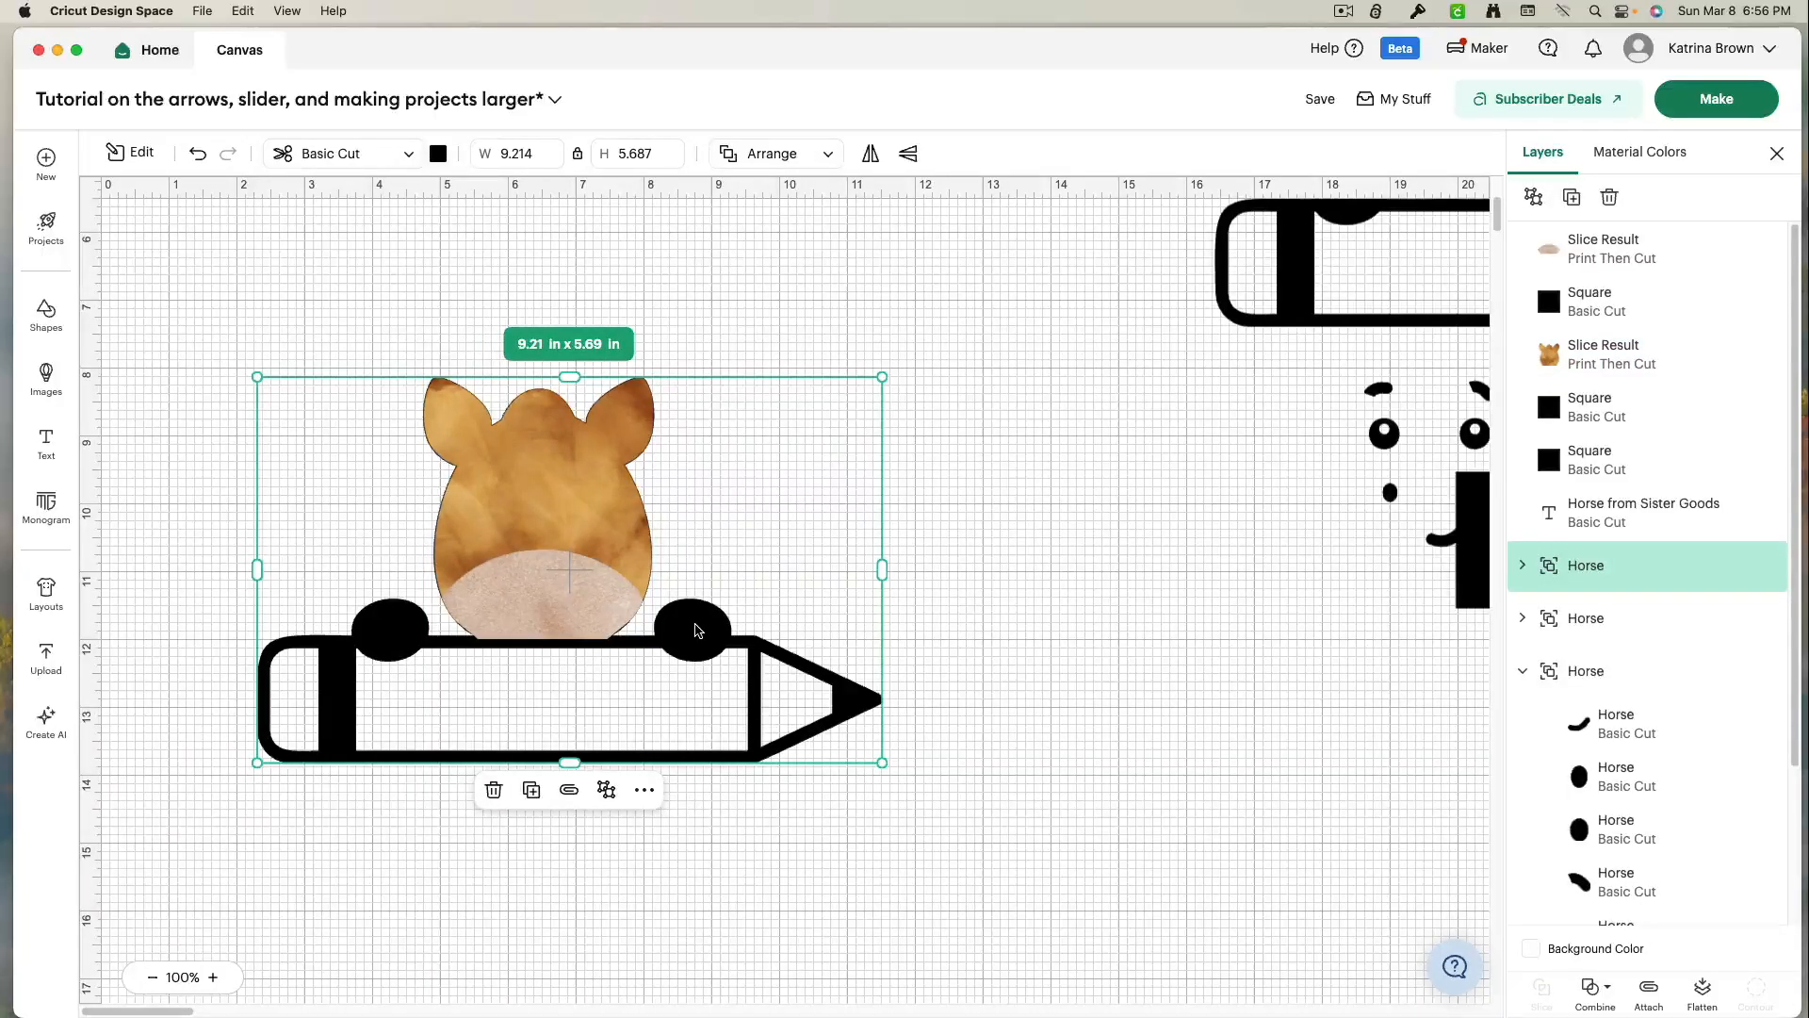
right_click(695, 629)
mouse_move(773, 471)
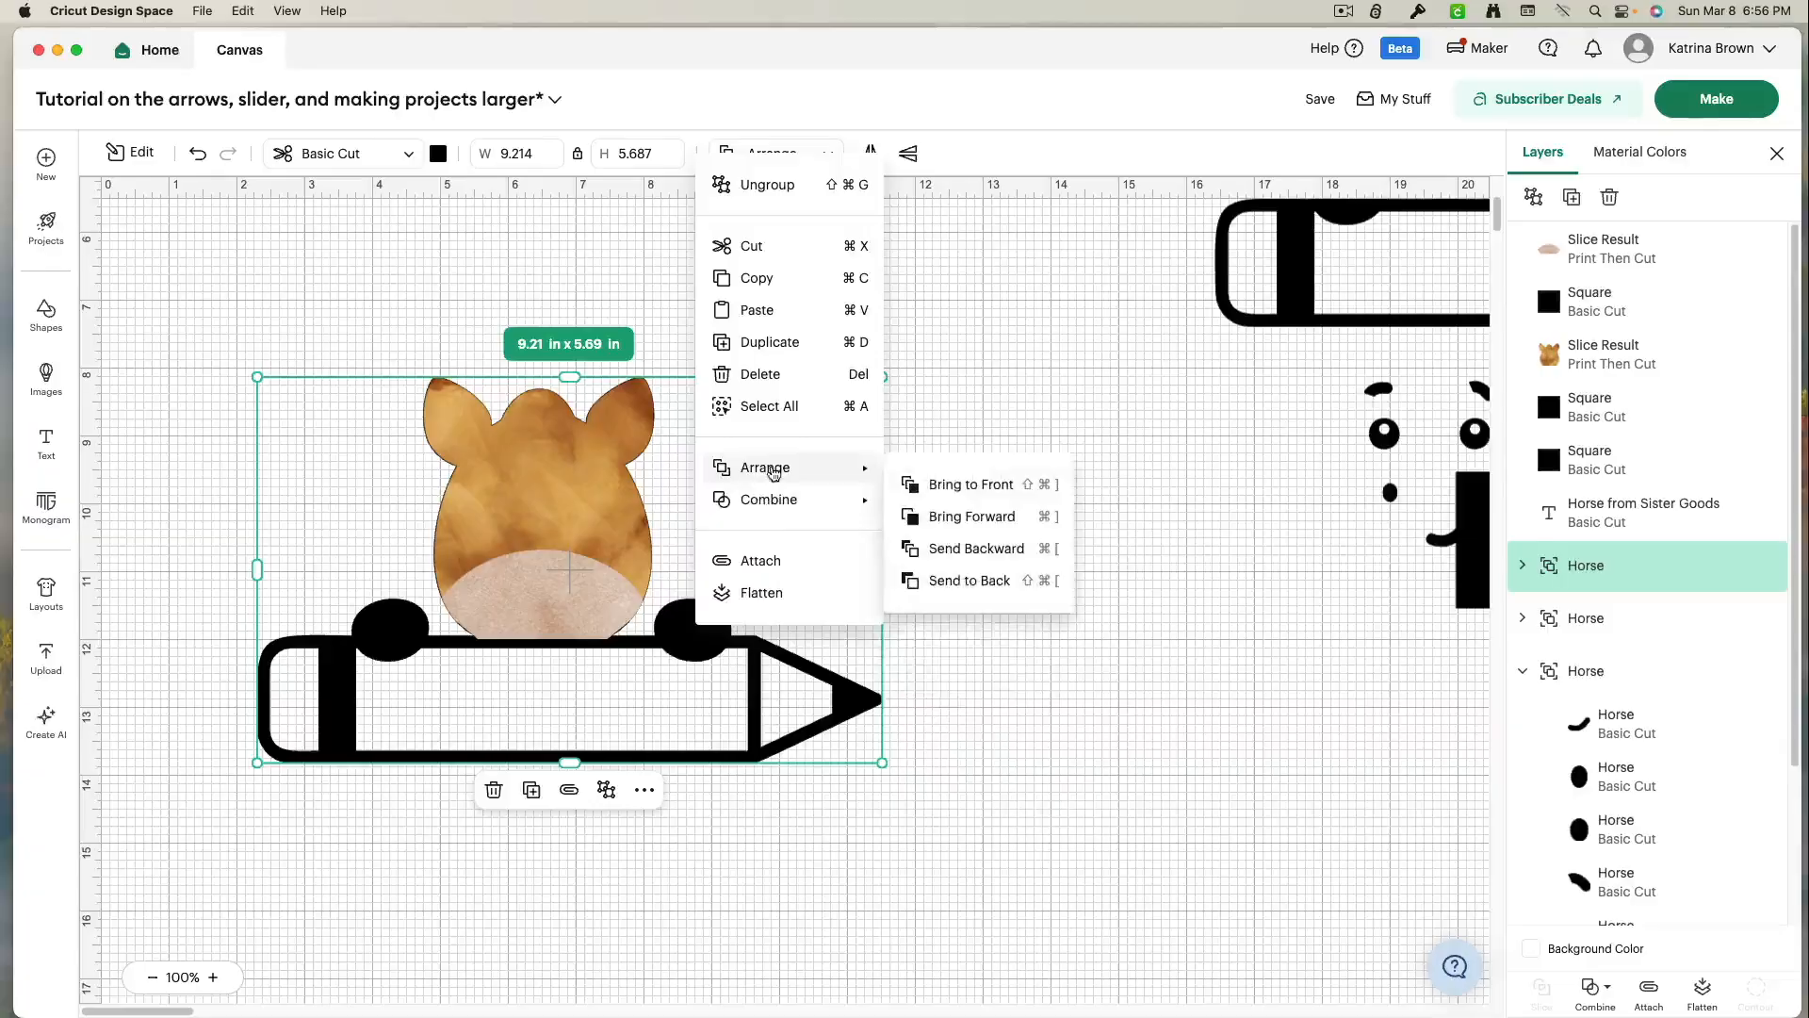
click(933, 486)
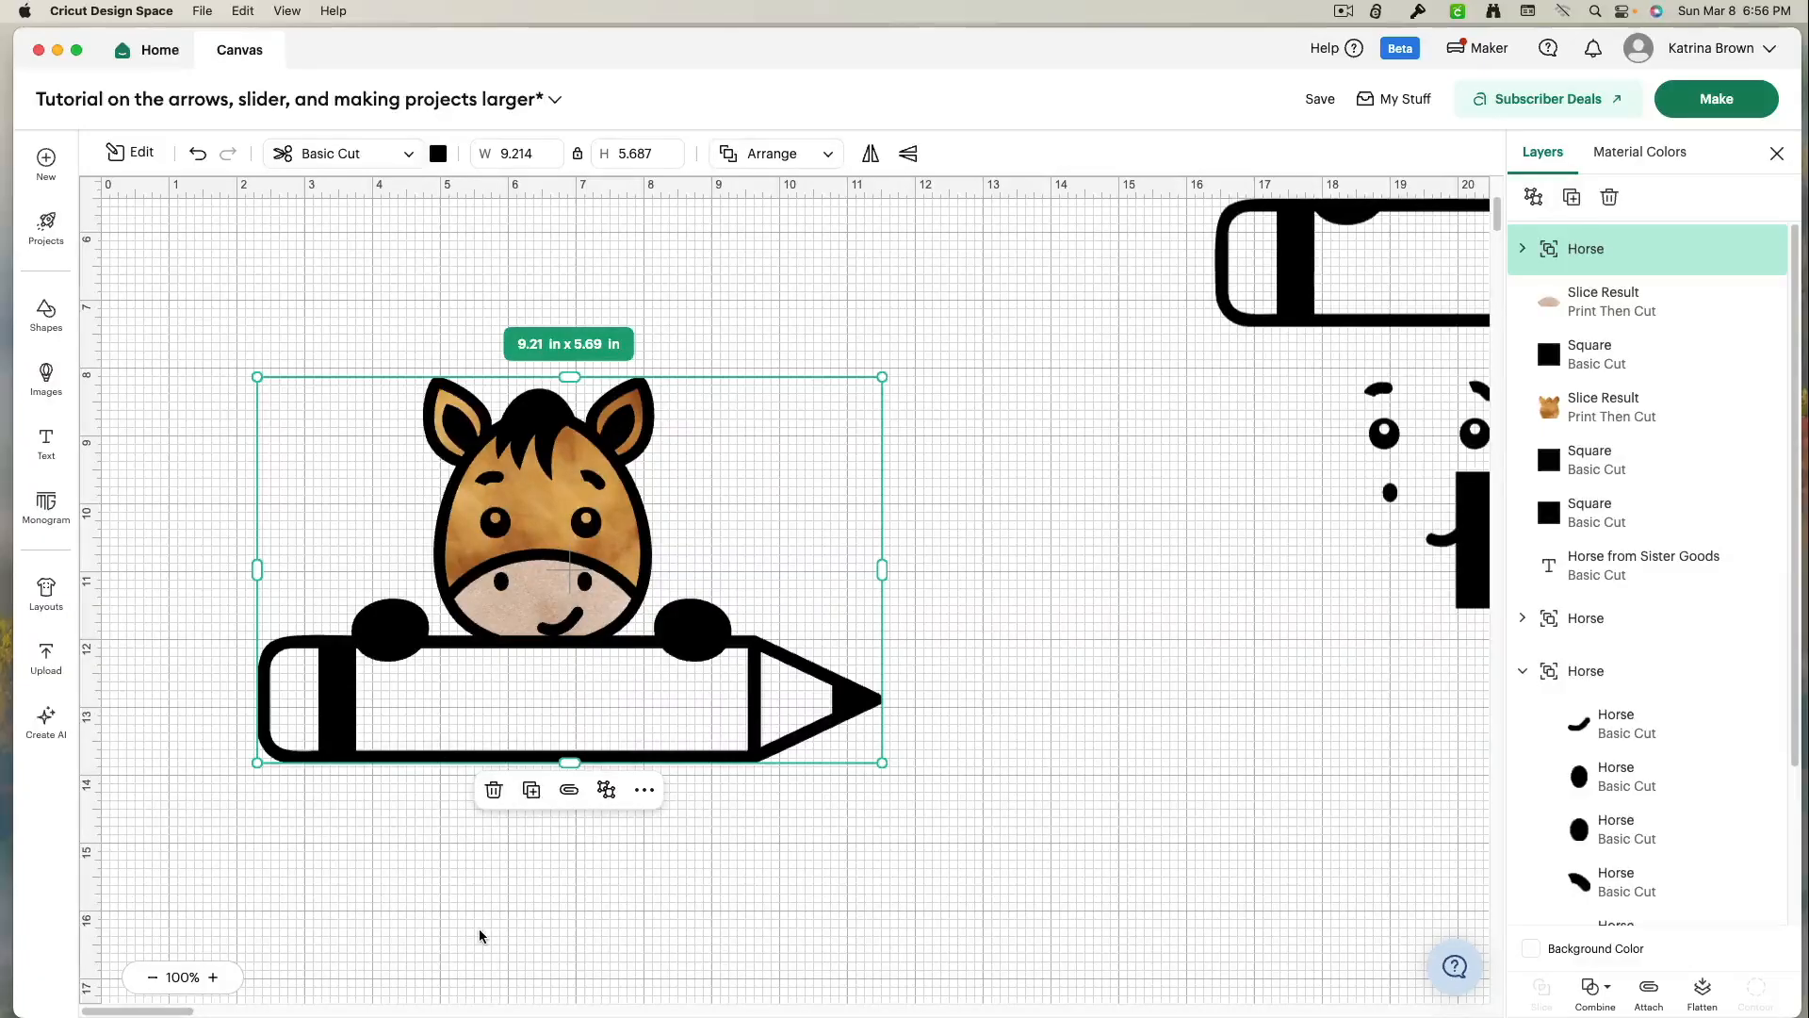
drag(150, 311, 720, 769)
mouse_move(541, 541)
mouse_down()
mouse_move(815, 654)
mouse_move(1024, 659)
mouse_move(1044, 676)
mouse_up()
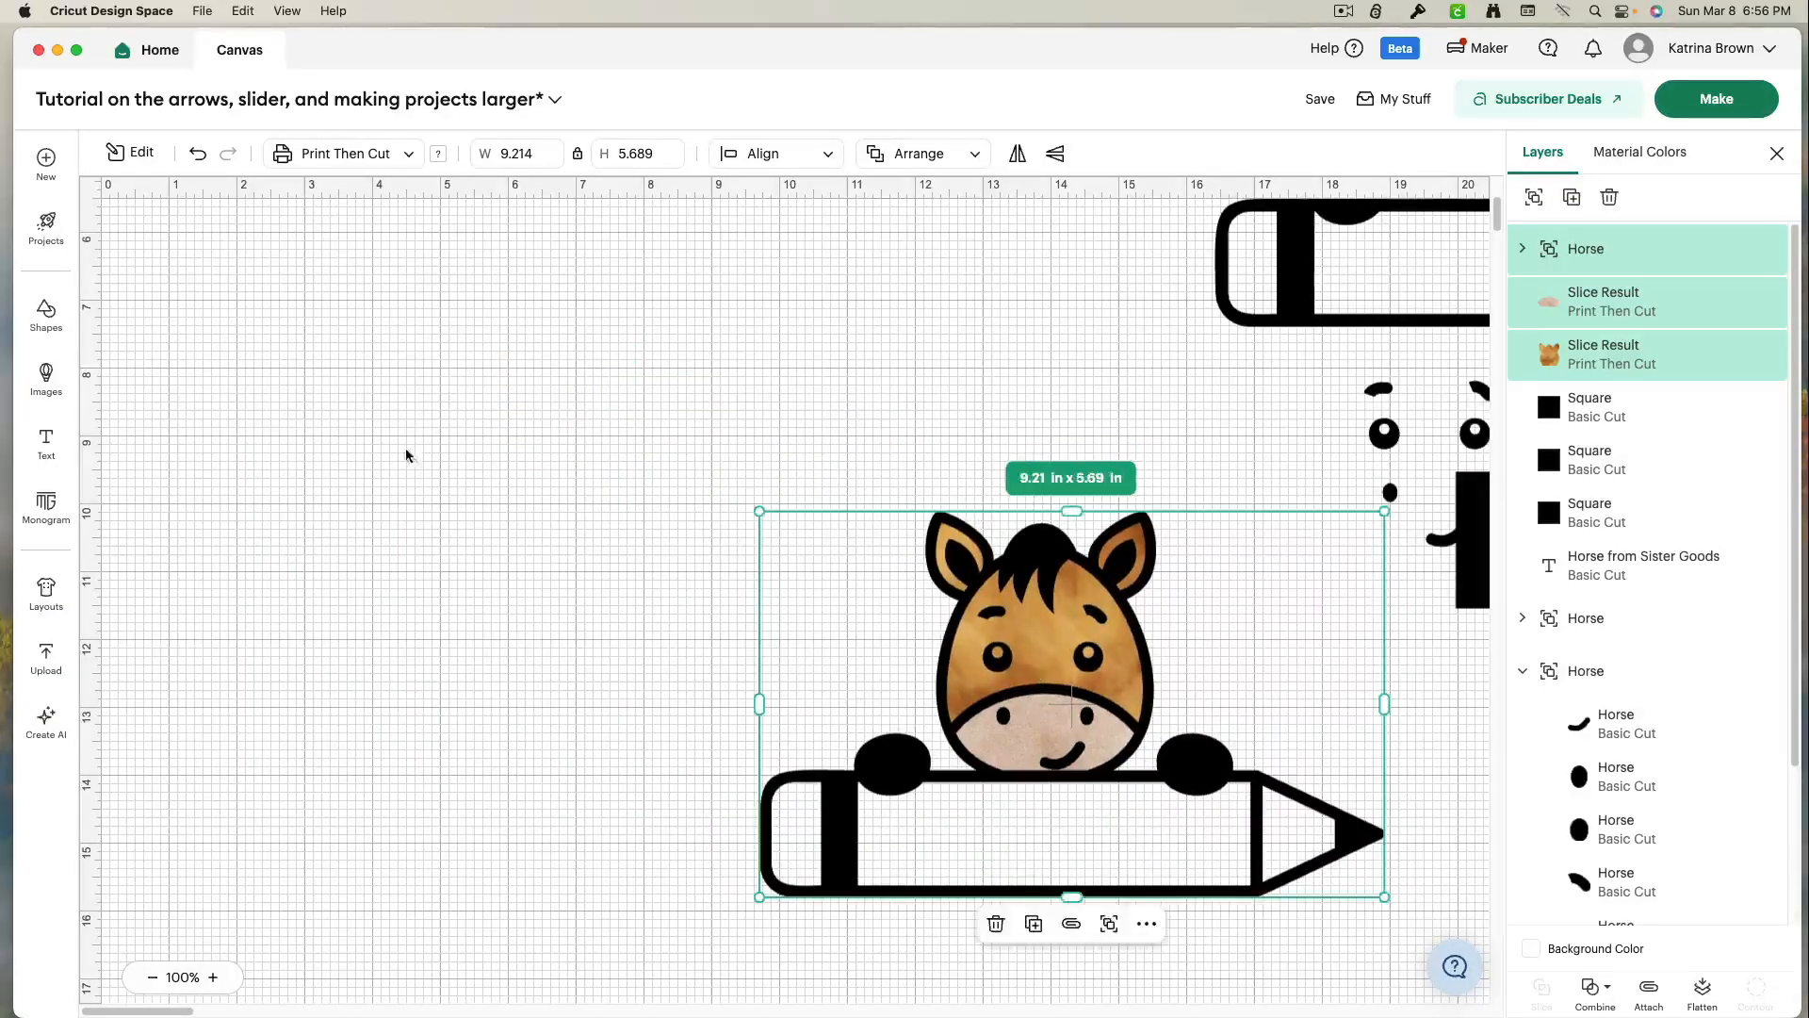
- Add a circle shape and, from an image search for "blue water", the Blue Background image to the canvas
click(51, 315)
click(136, 631)
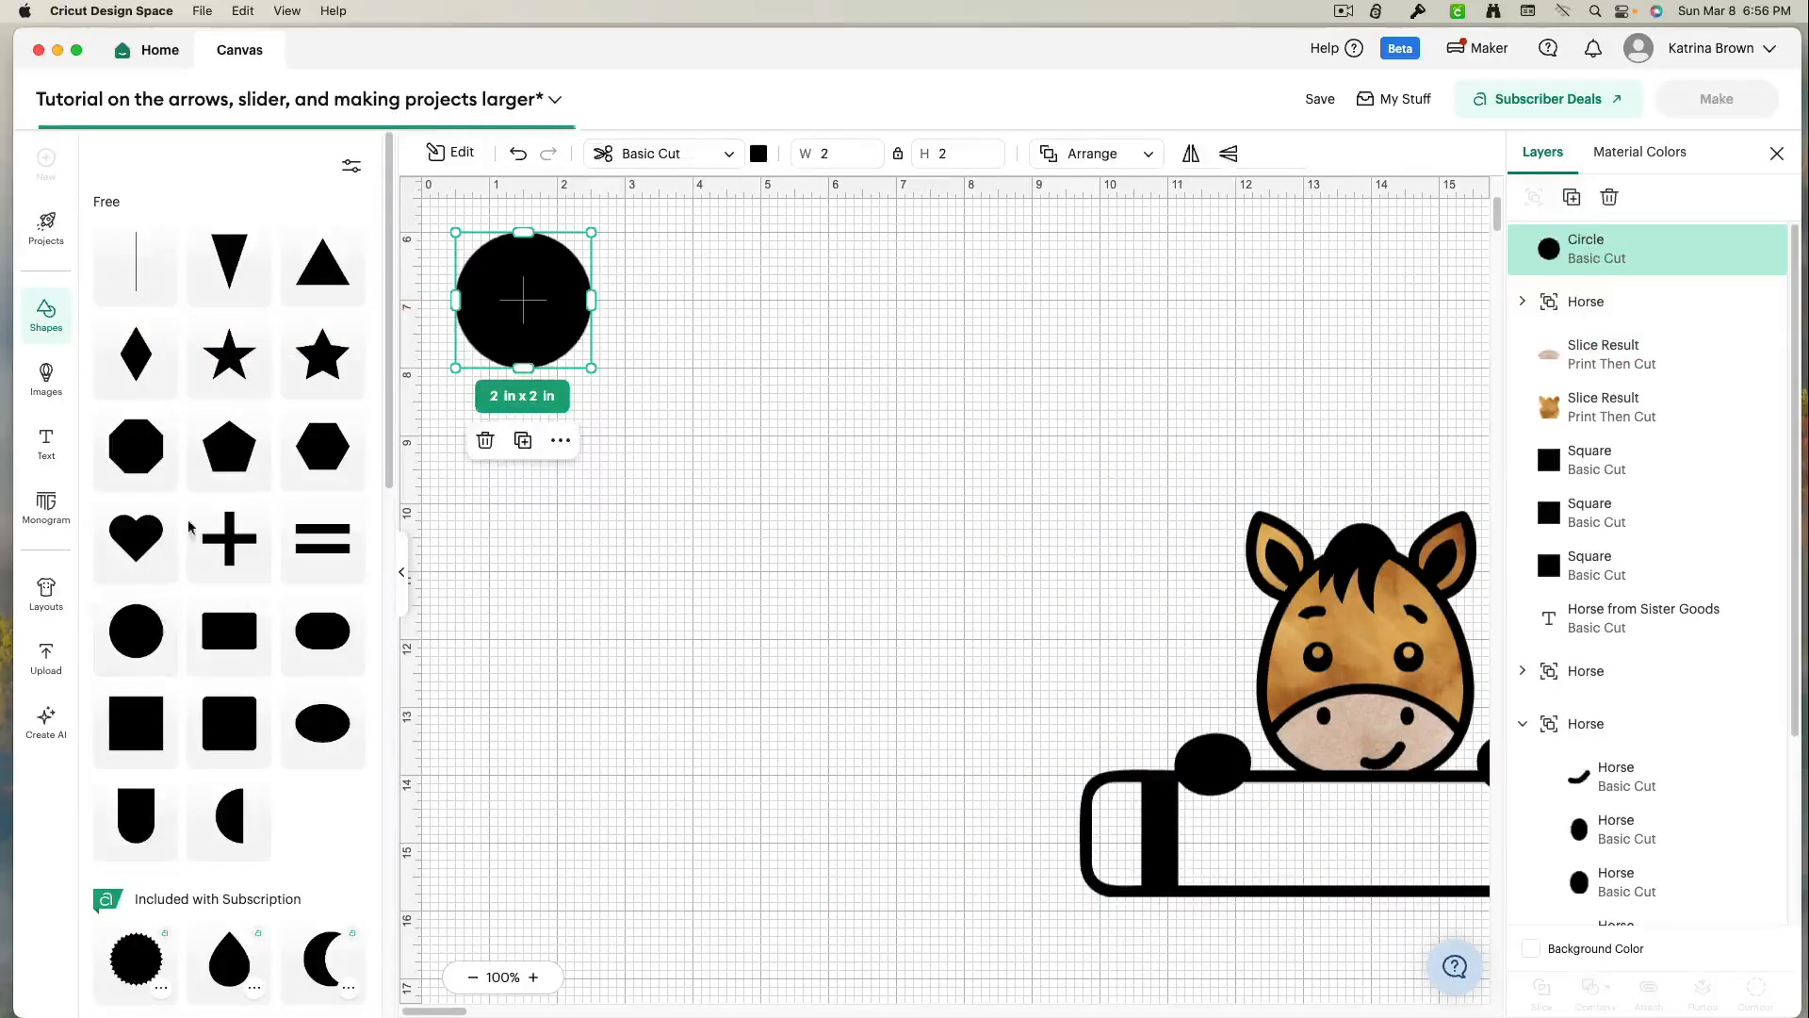
click(41, 403)
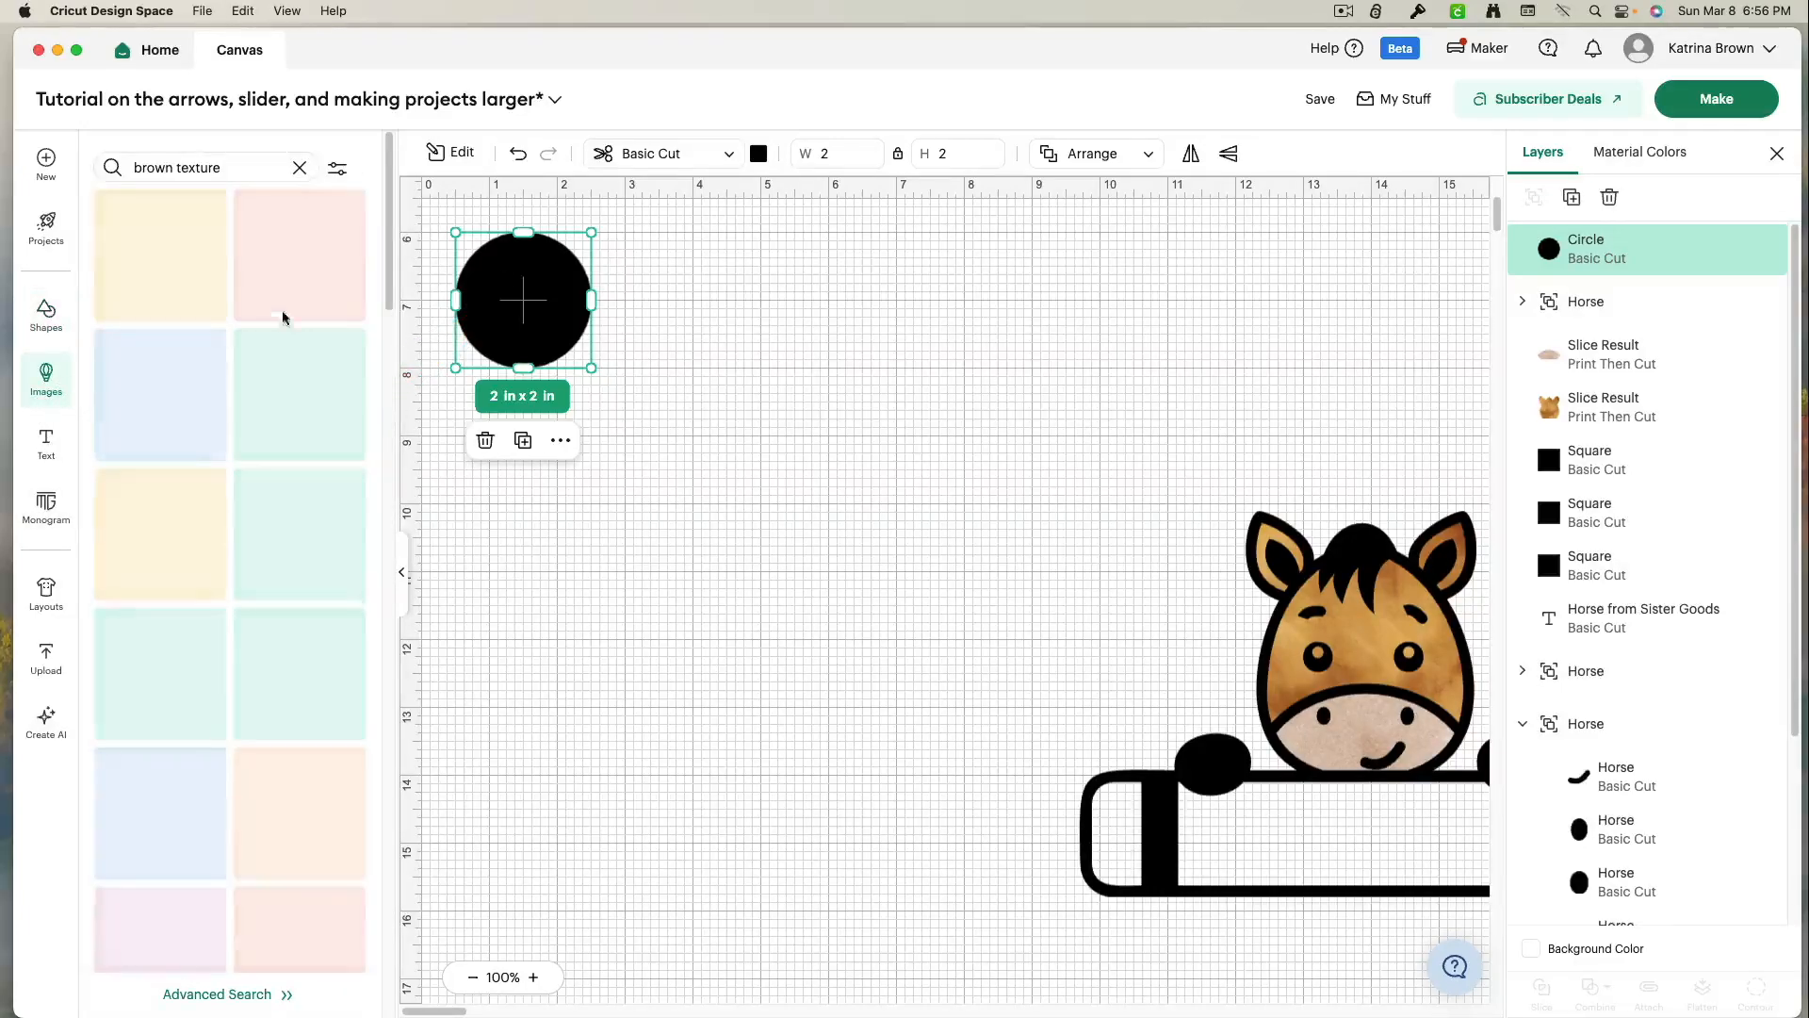
click(239, 174)
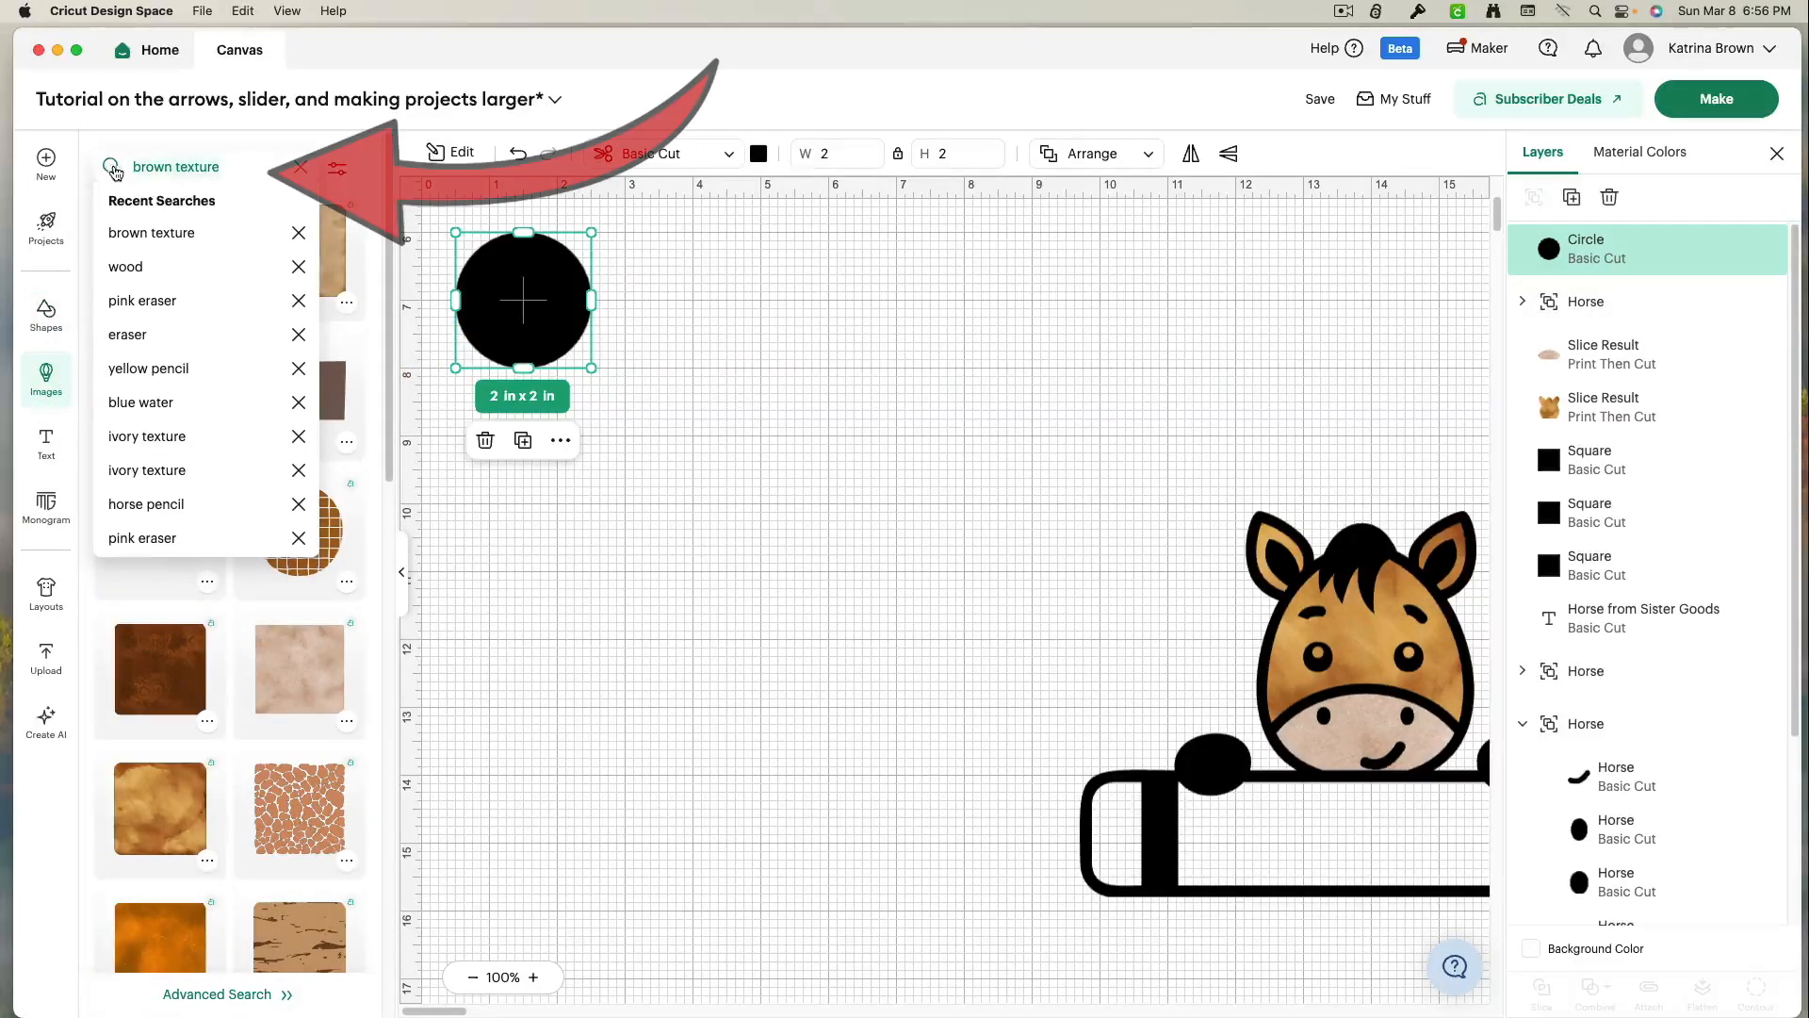
click(141, 403)
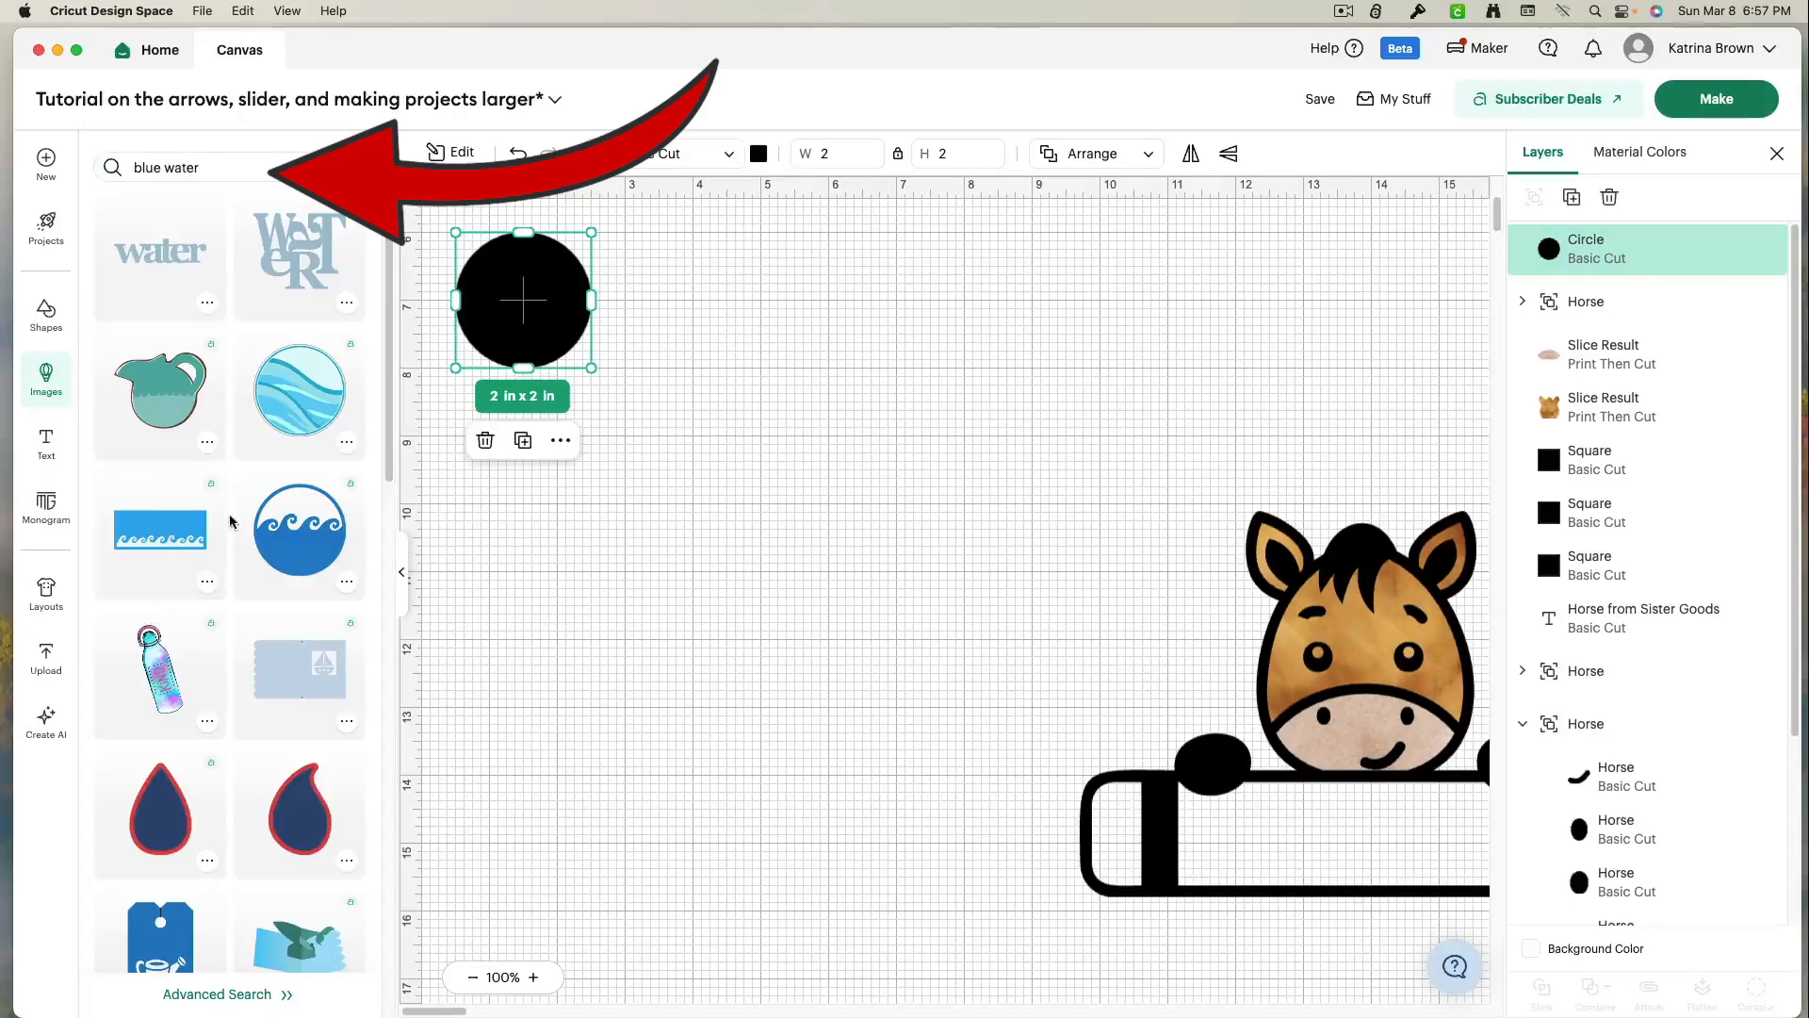
scroll(230, 521, down, 10)
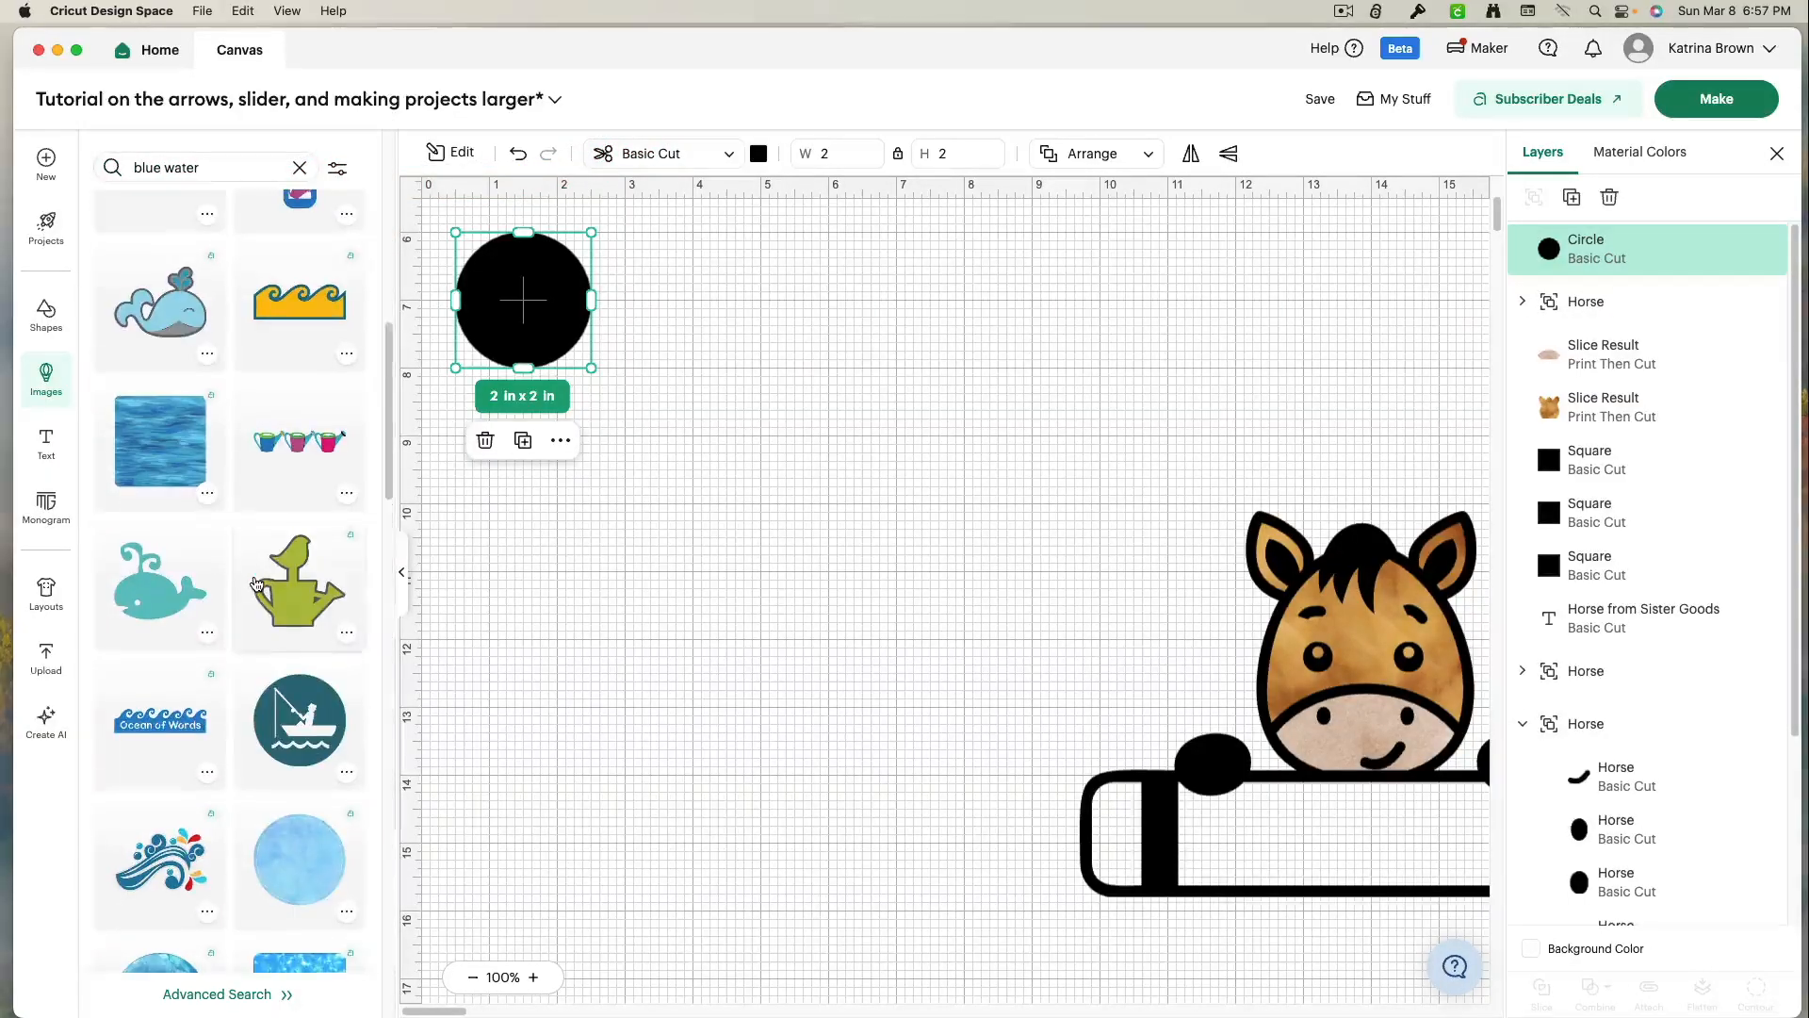
scroll(255, 583, down, 8)
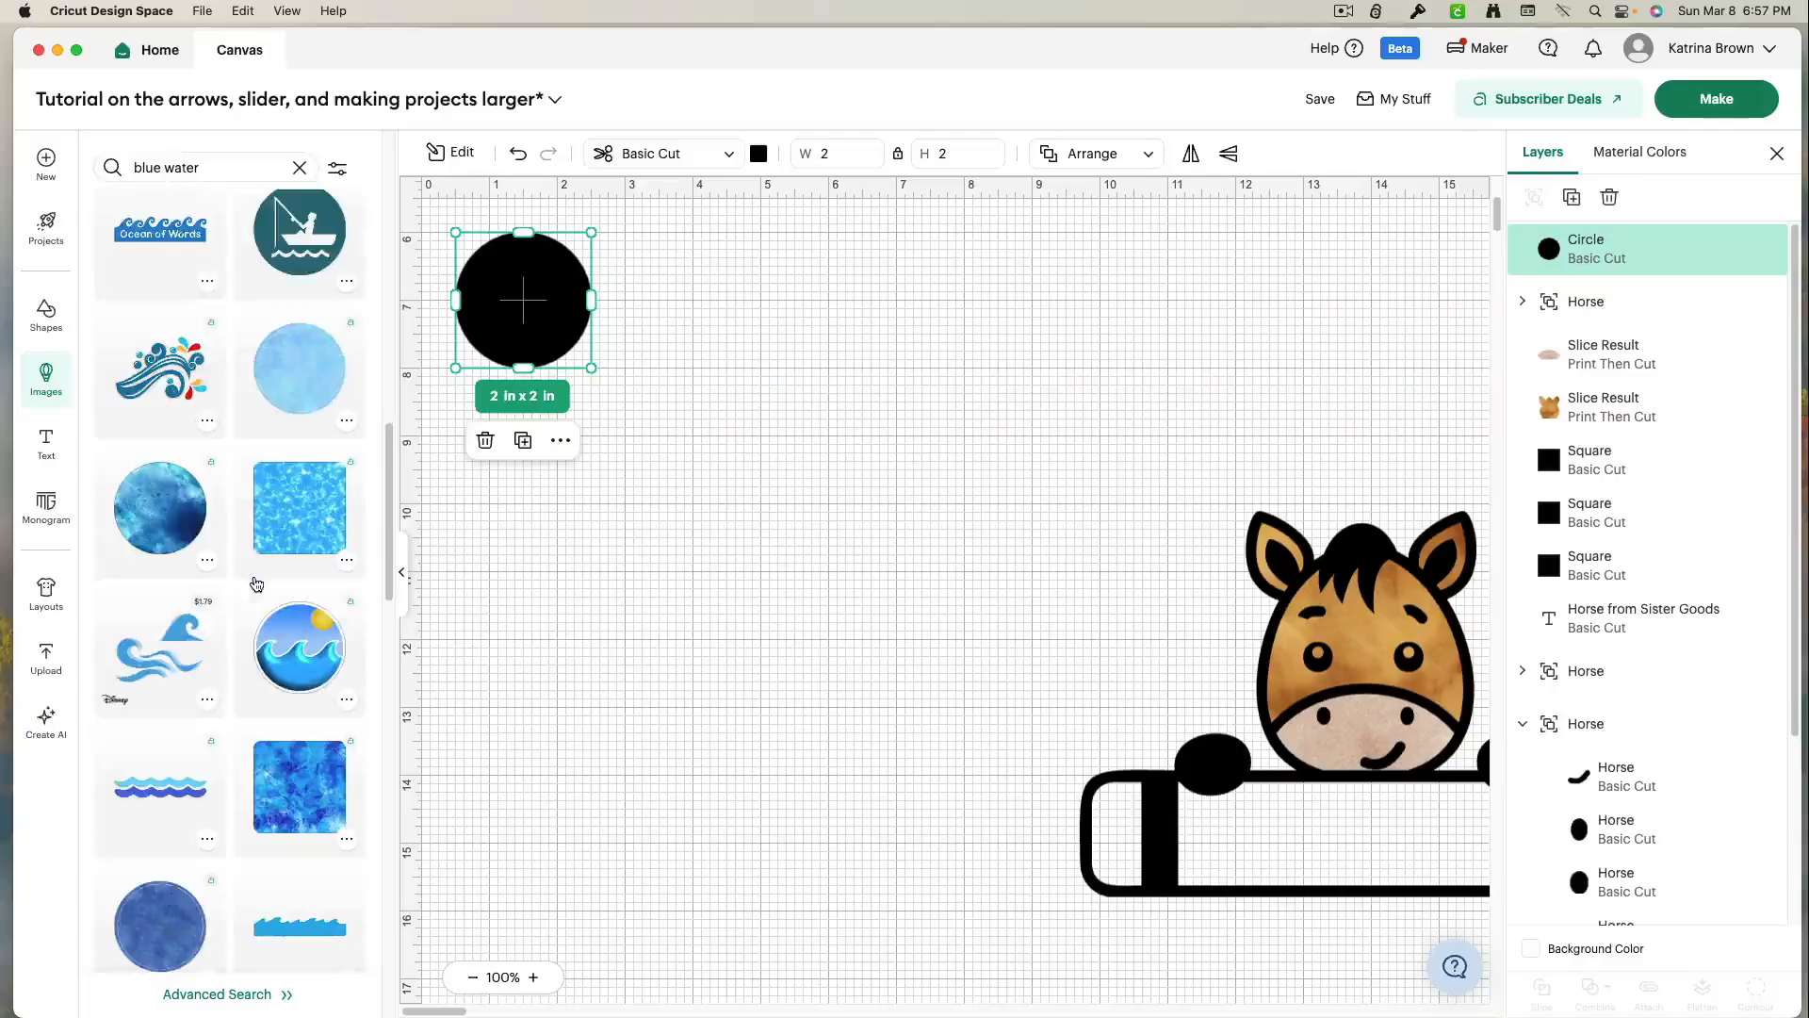
scroll(255, 584, down, 2)
click(304, 671)
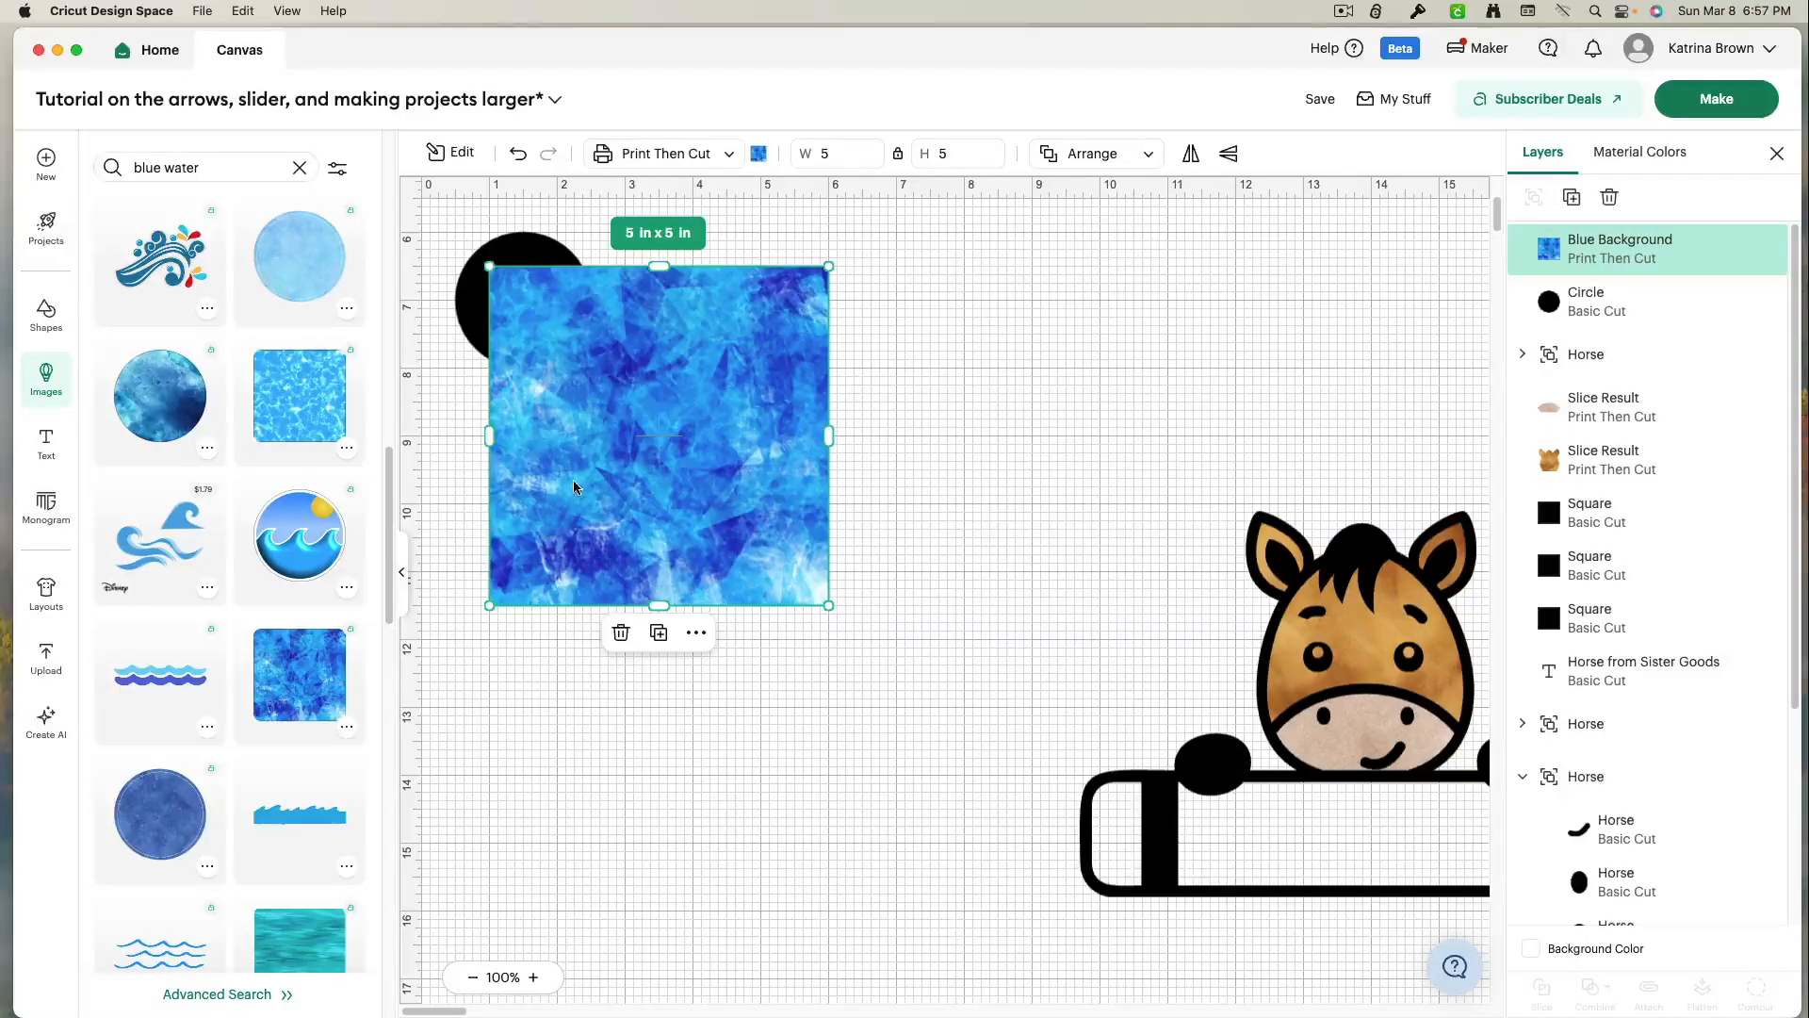
- Shrink the Blue Background to about 2.33 in square and move it clear of the circle
drag(491, 268, 619, 393)
drag(672, 462, 730, 426)
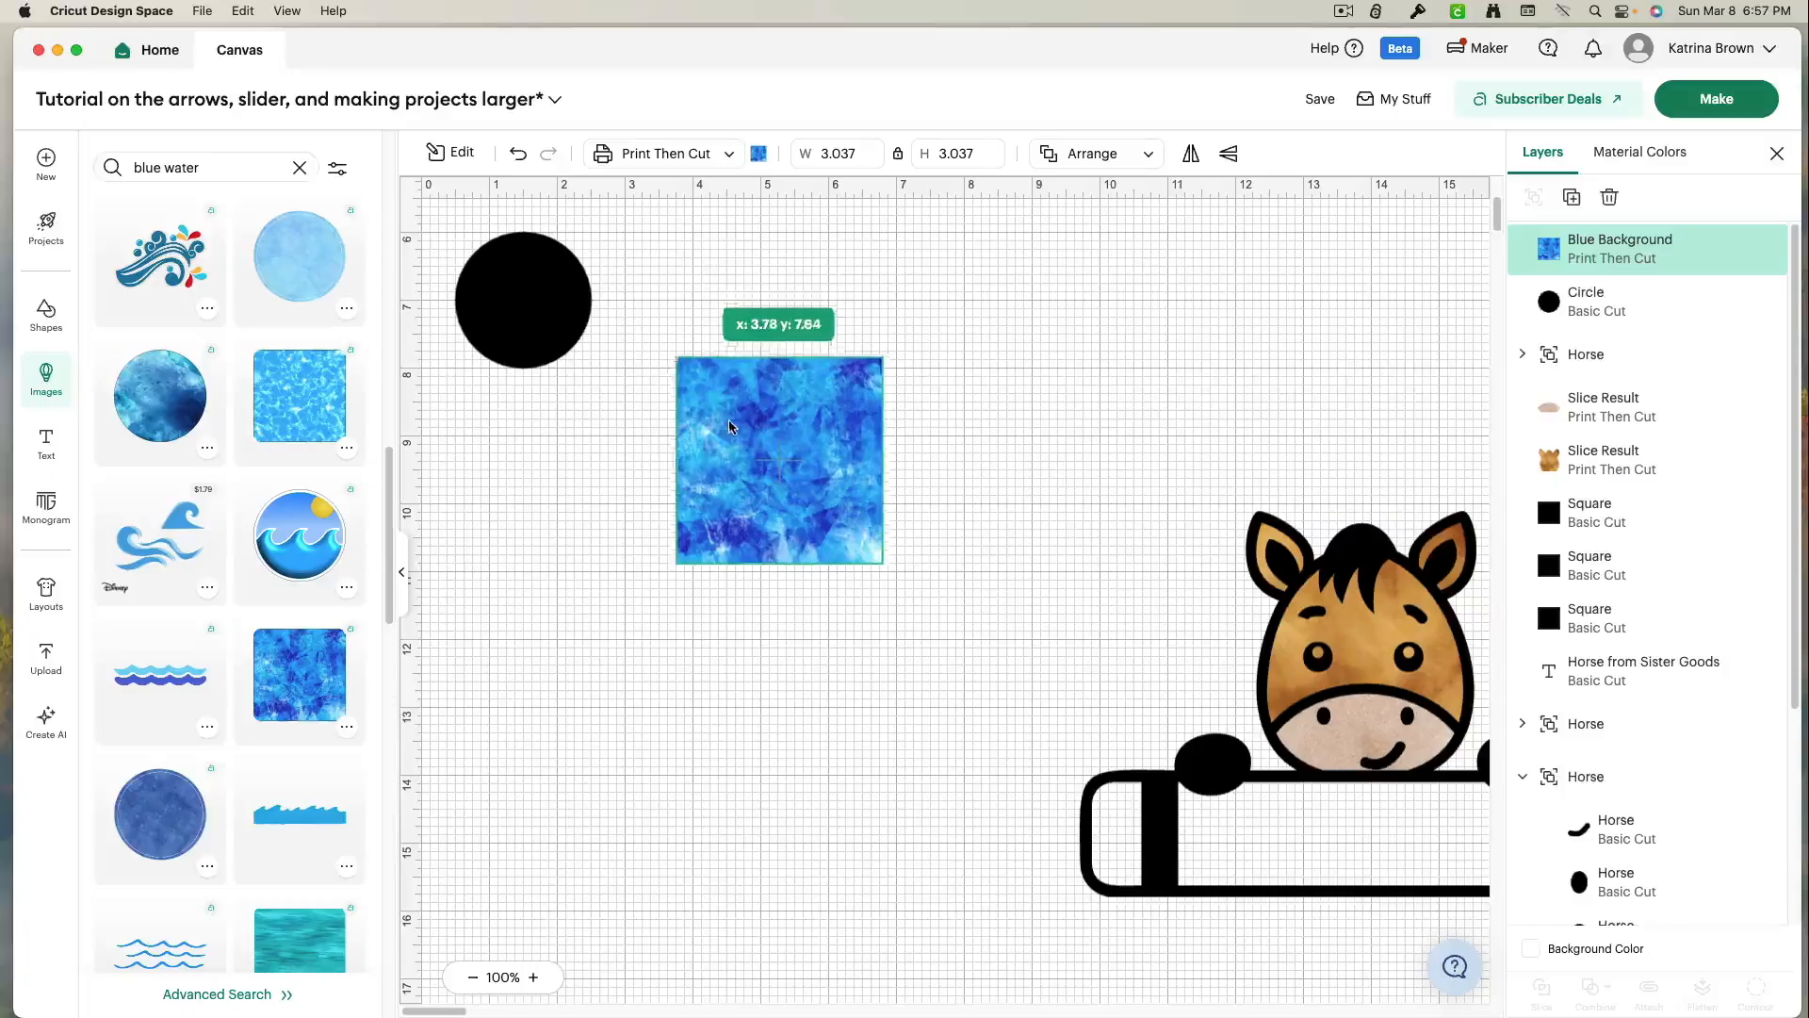
drag(678, 356, 728, 412)
- Shrink the black circle to about 0.36 in and bring it to the front of the layer order
click(565, 334)
drag(590, 367, 673, 435)
right_click(673, 435)
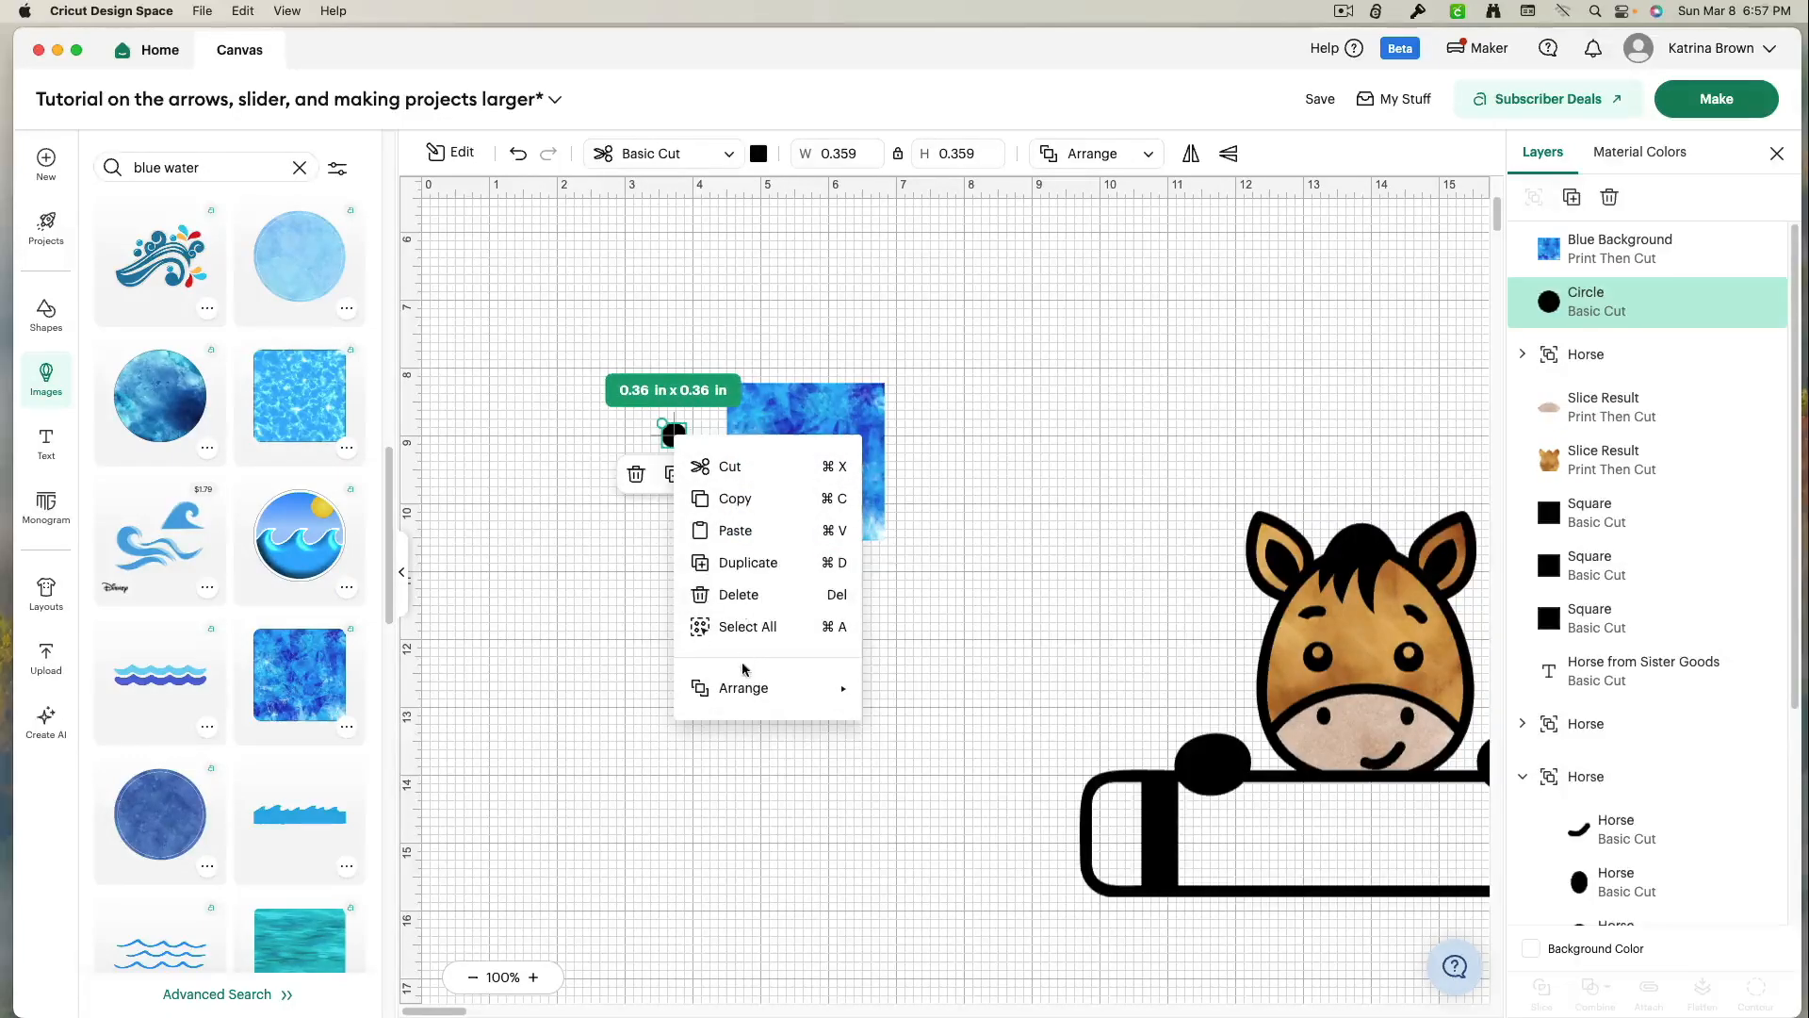
mouse_move(834, 692)
click(921, 713)
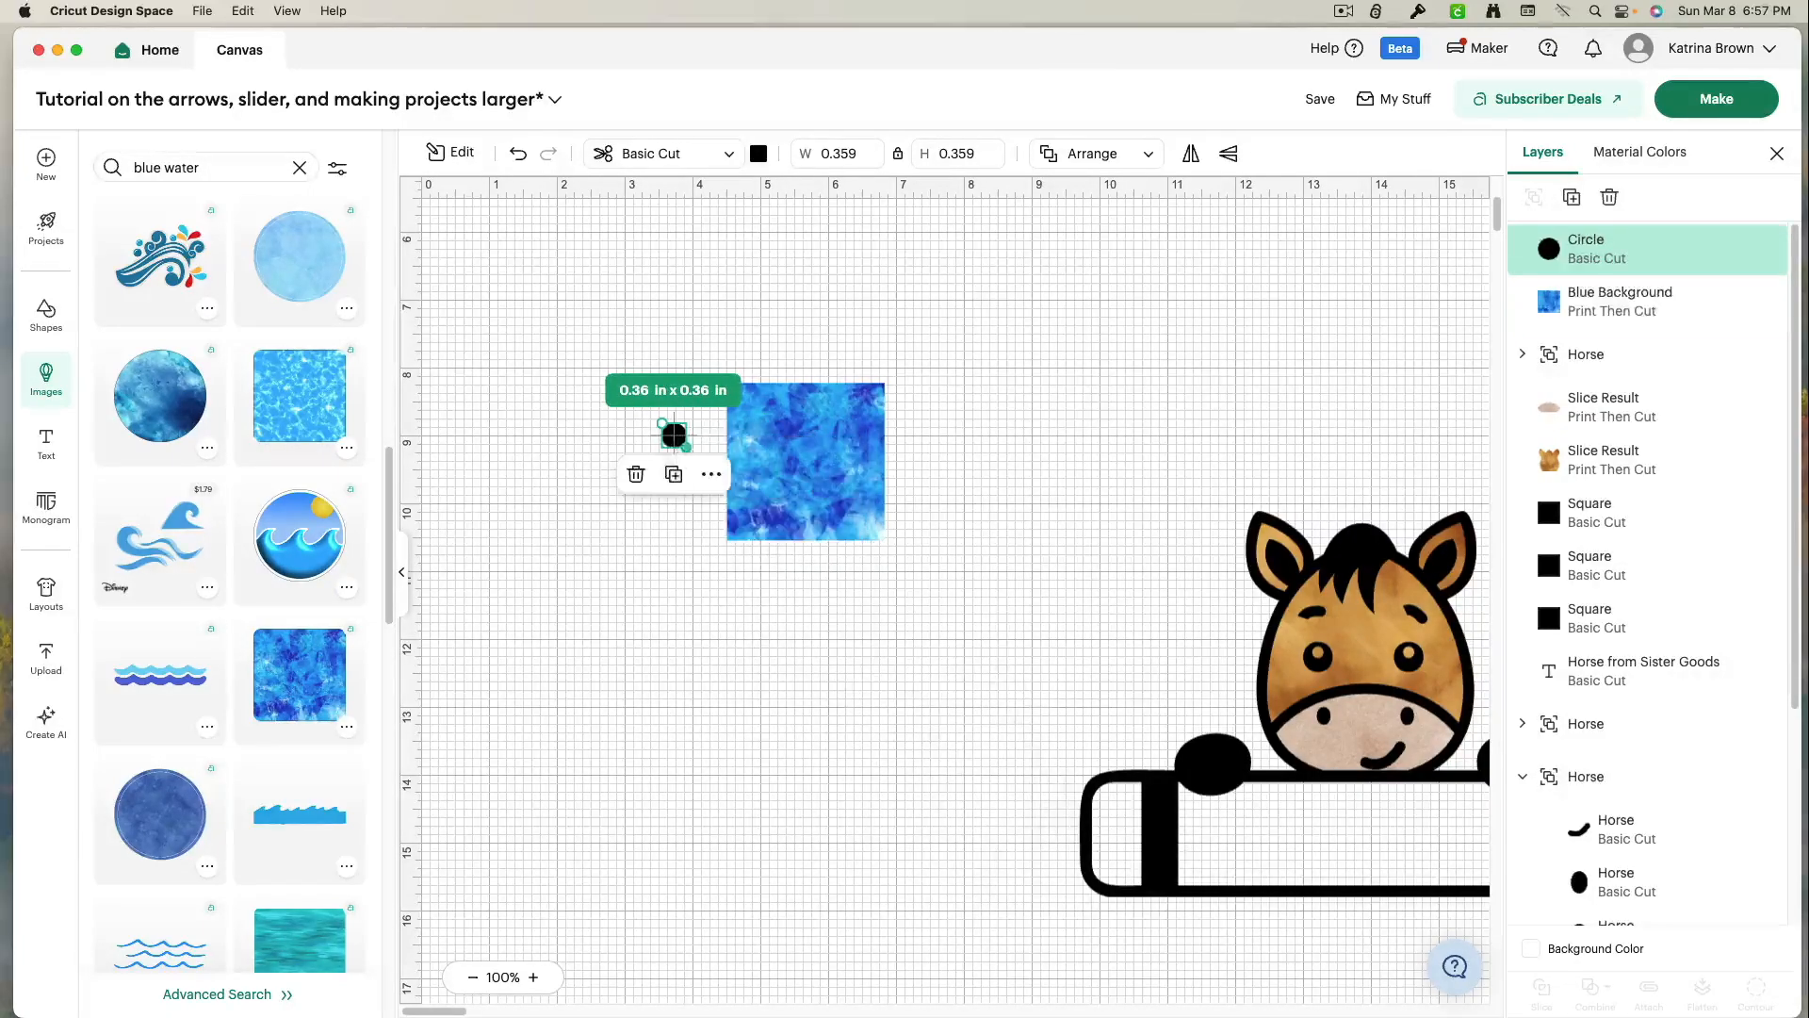
click(530, 402)
- Place the small black circle on the Blue Background and slice the two shapes
click(675, 434)
drag(675, 434, 751, 446)
drag(670, 377, 842, 576)
click(1551, 995)
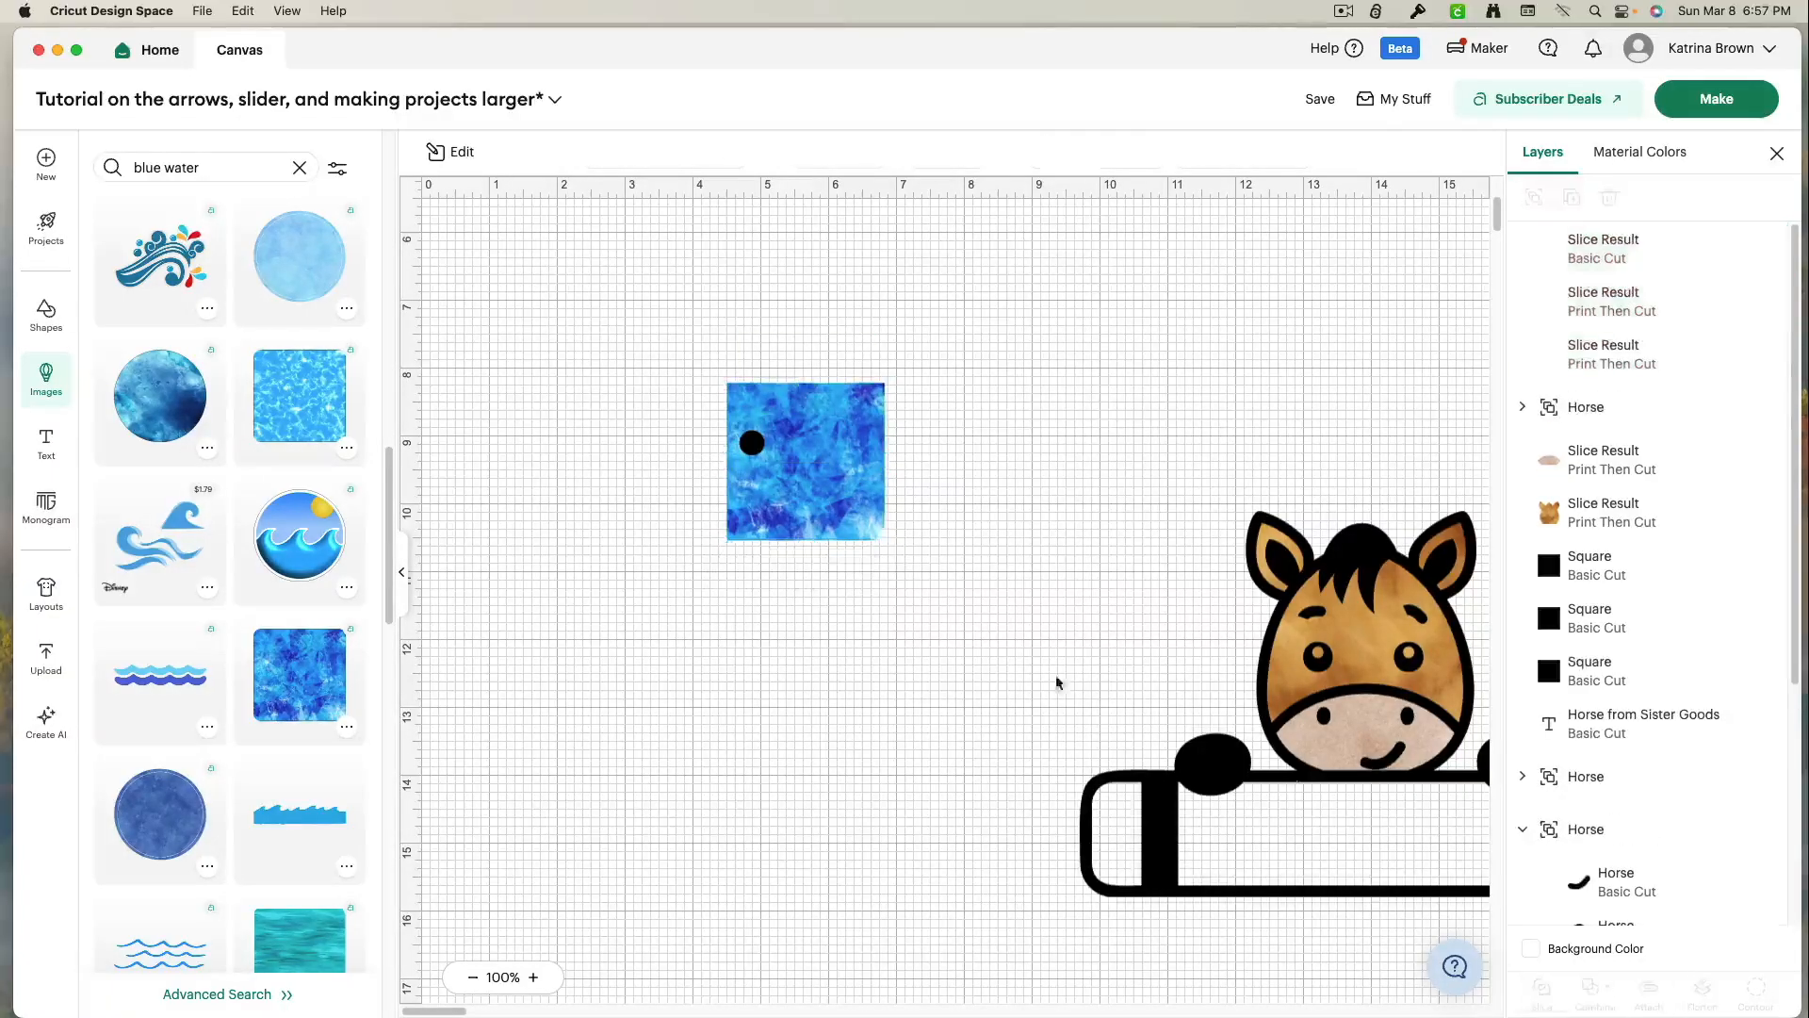
- Duplicate the sliced blue circle and delete the leftover blue square and black circle
drag(788, 486, 944, 446)
drag(754, 449, 953, 427)
click(751, 444)
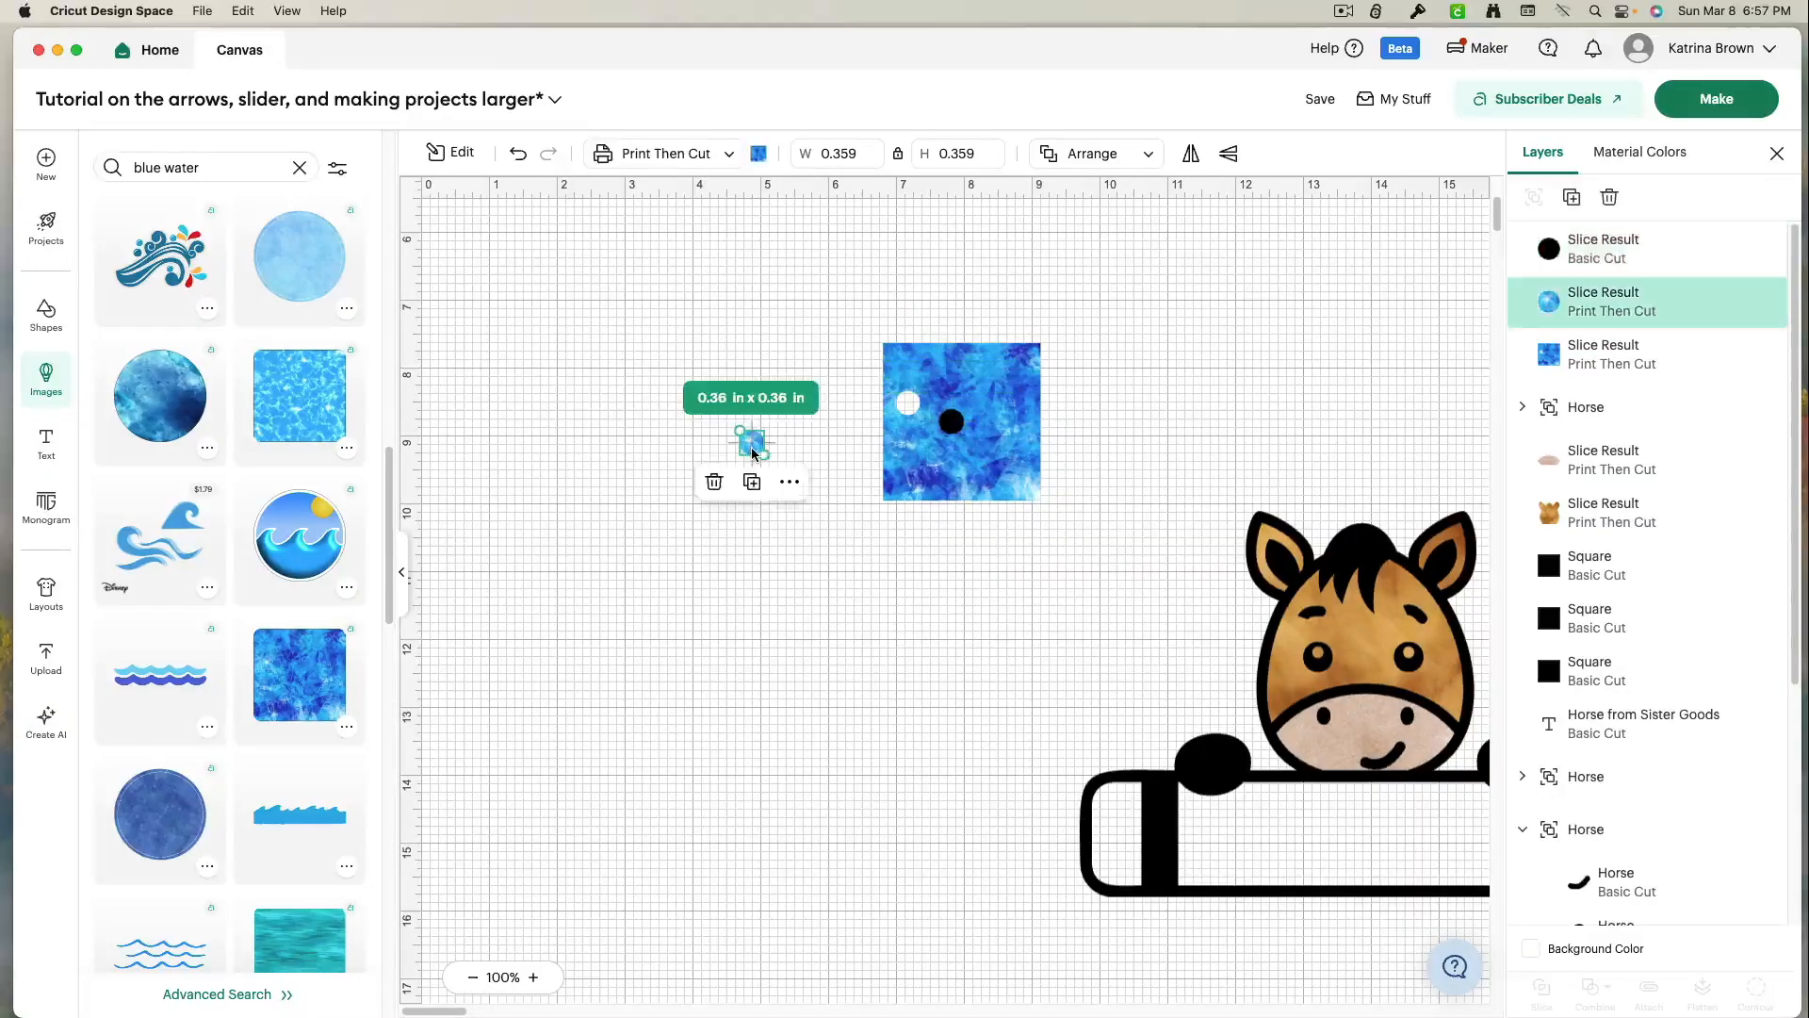
click(1569, 199)
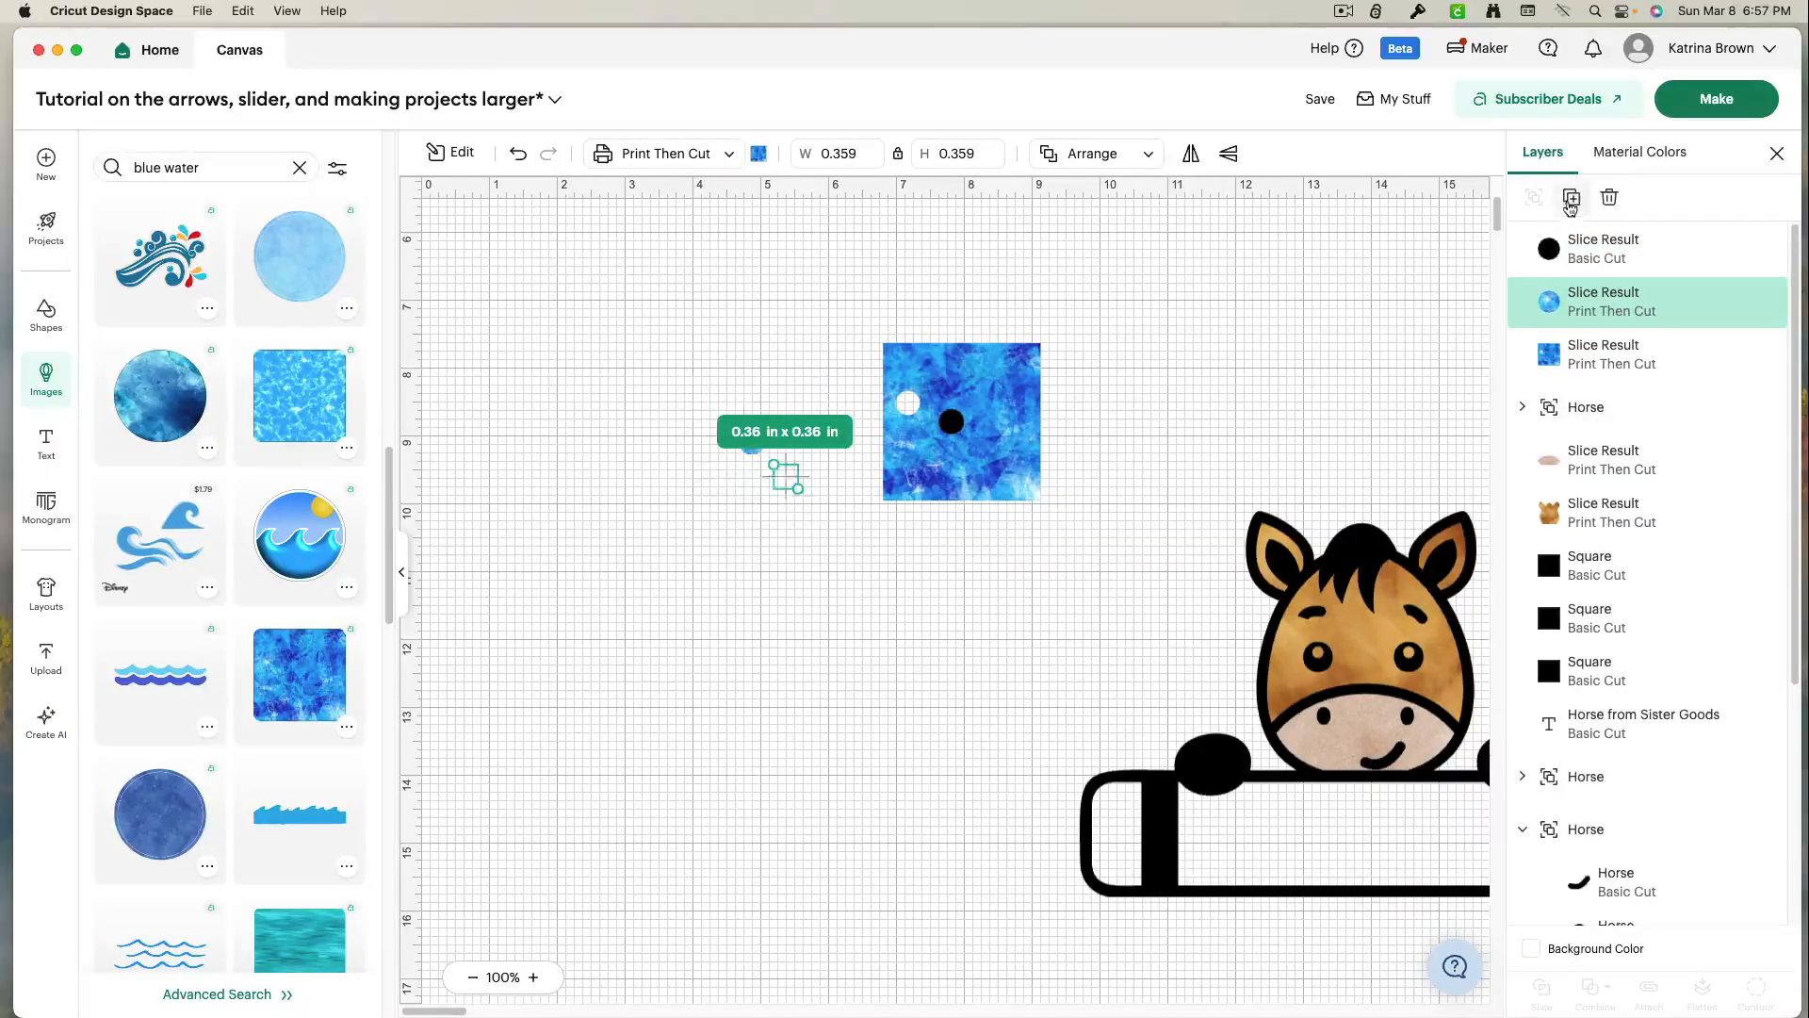
drag(908, 289, 1013, 499)
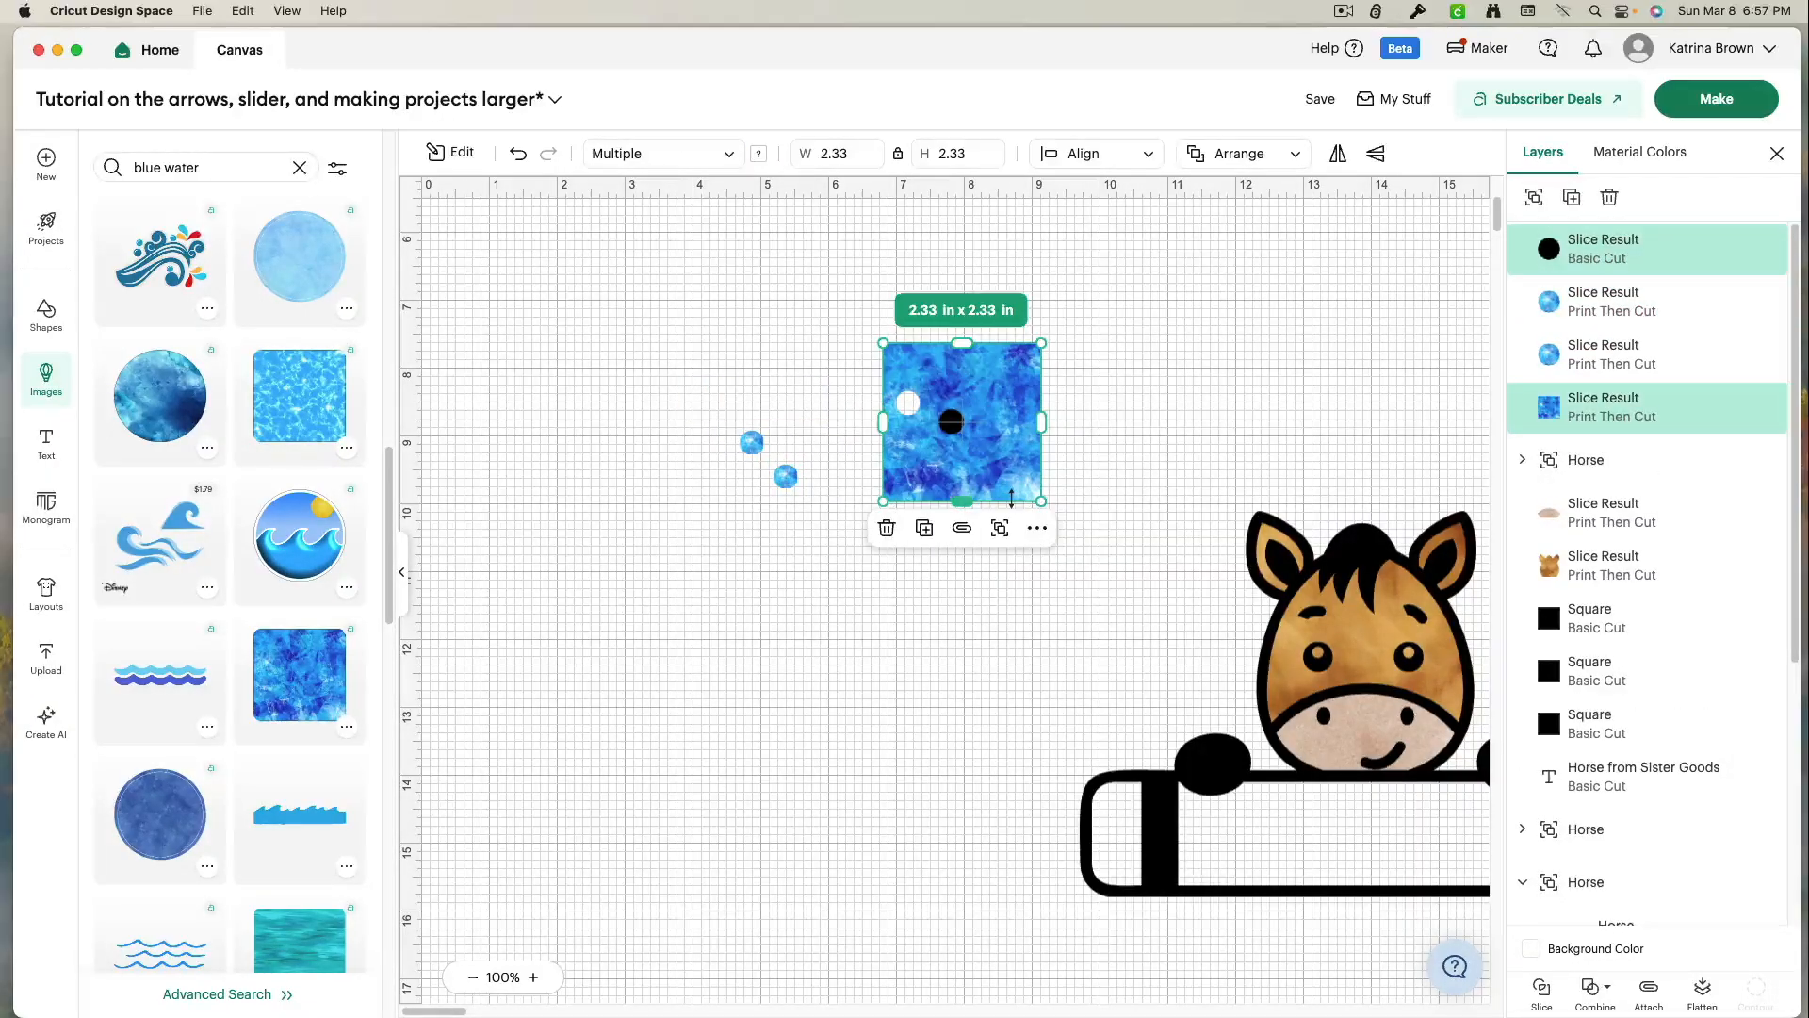
key(Delete)
- Move the assembled horse near the two blue circles and place one circle over each eye
drag(1134, 462, 1404, 933)
drag(1386, 773, 812, 777)
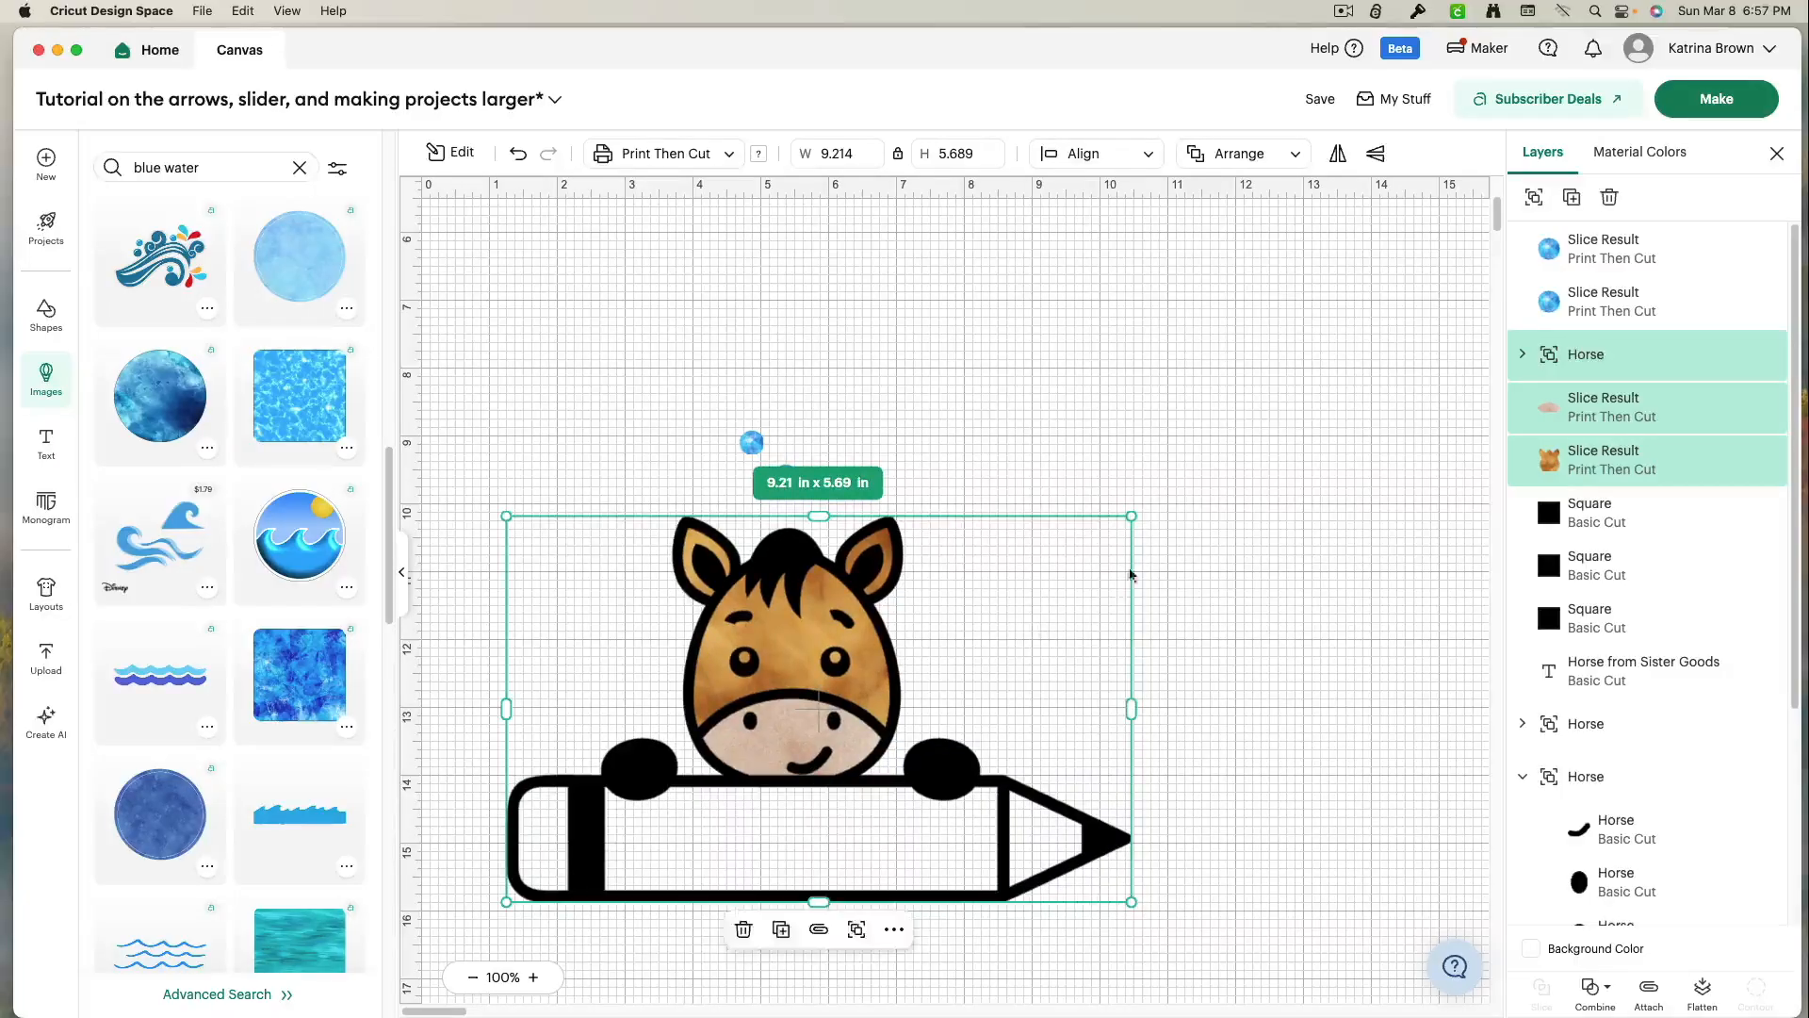
click(1201, 557)
drag(792, 488, 841, 668)
drag(752, 442, 744, 673)
- Bring the Horse outline group in front of the blue eye circles
click(912, 761)
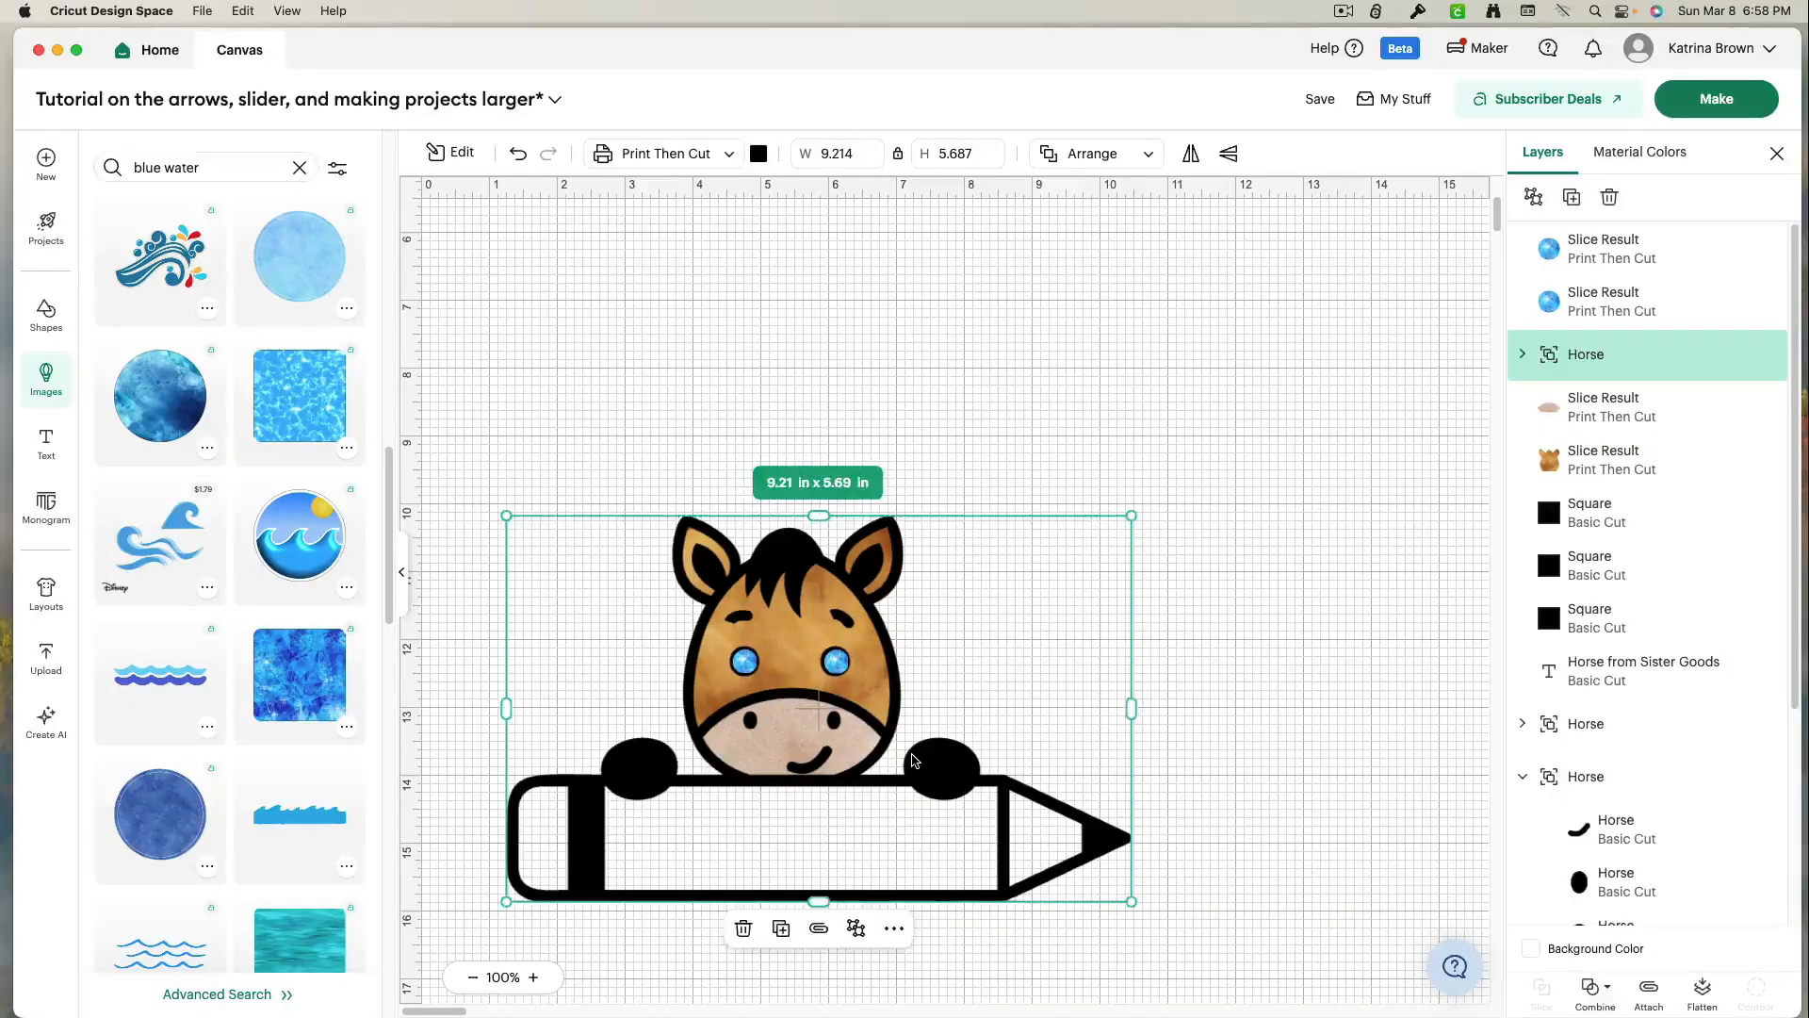
right_click(912, 759)
mouse_move(955, 659)
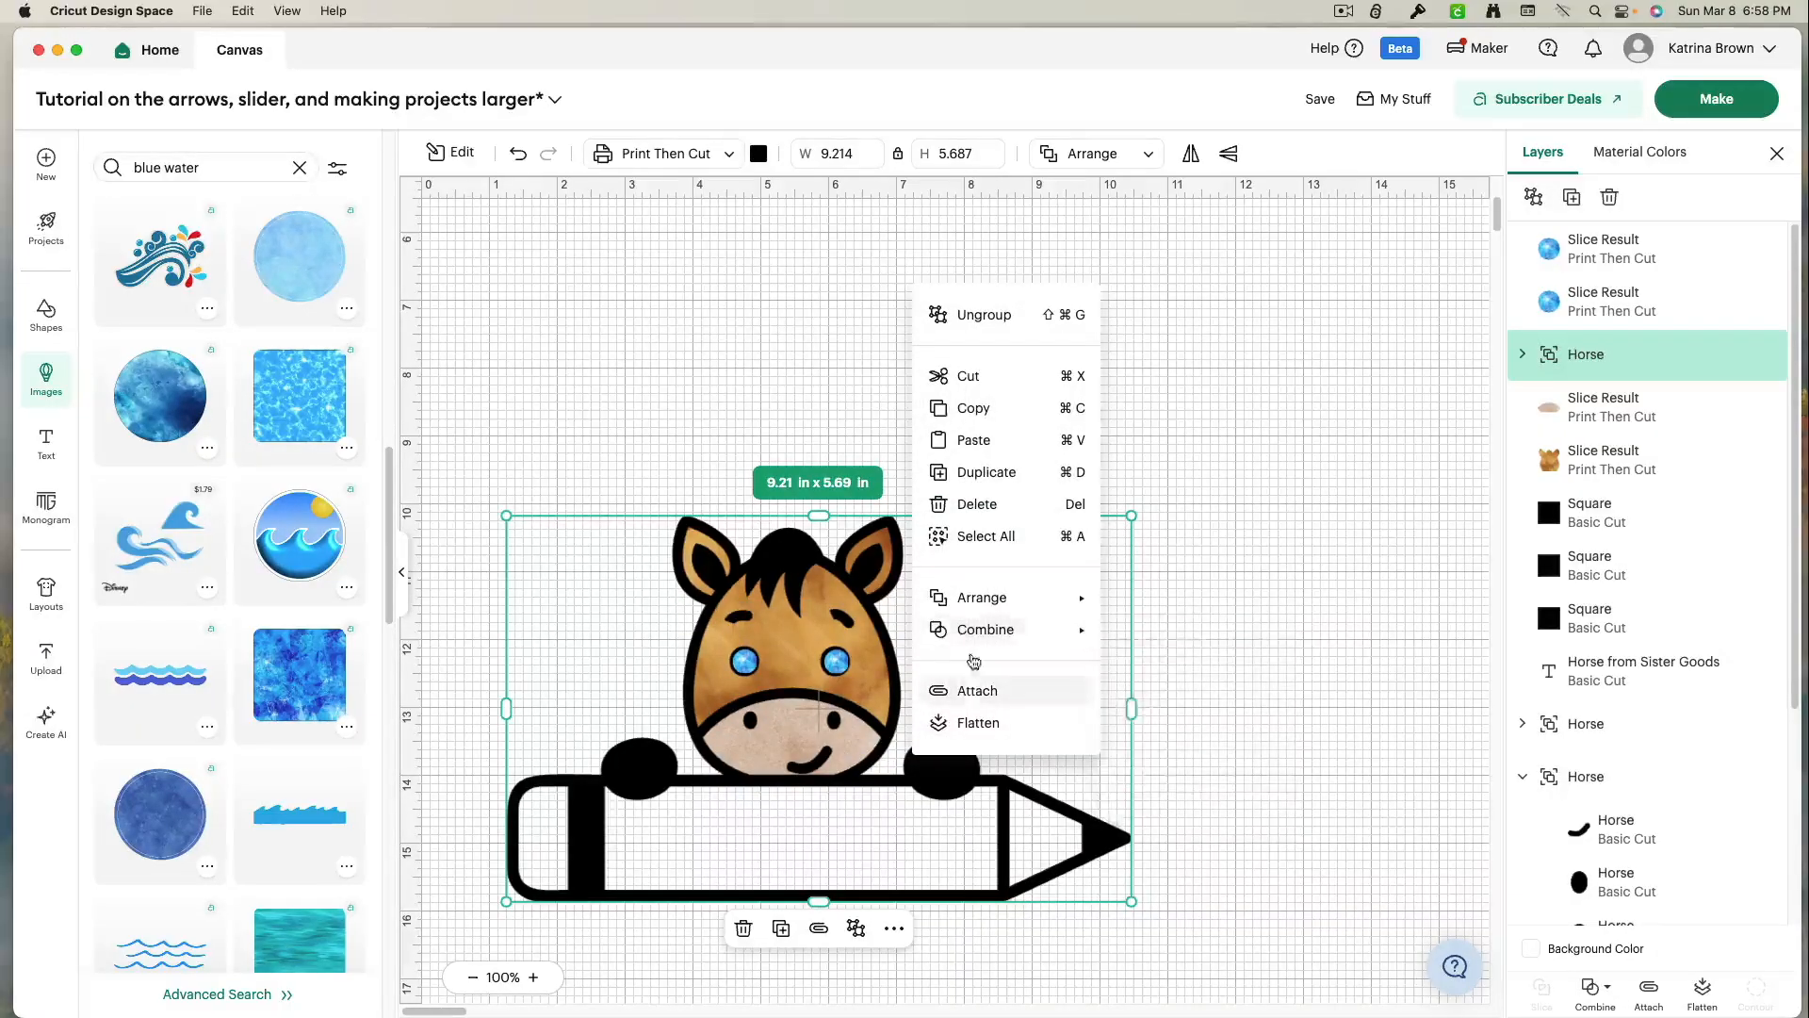
mouse_move(980, 604)
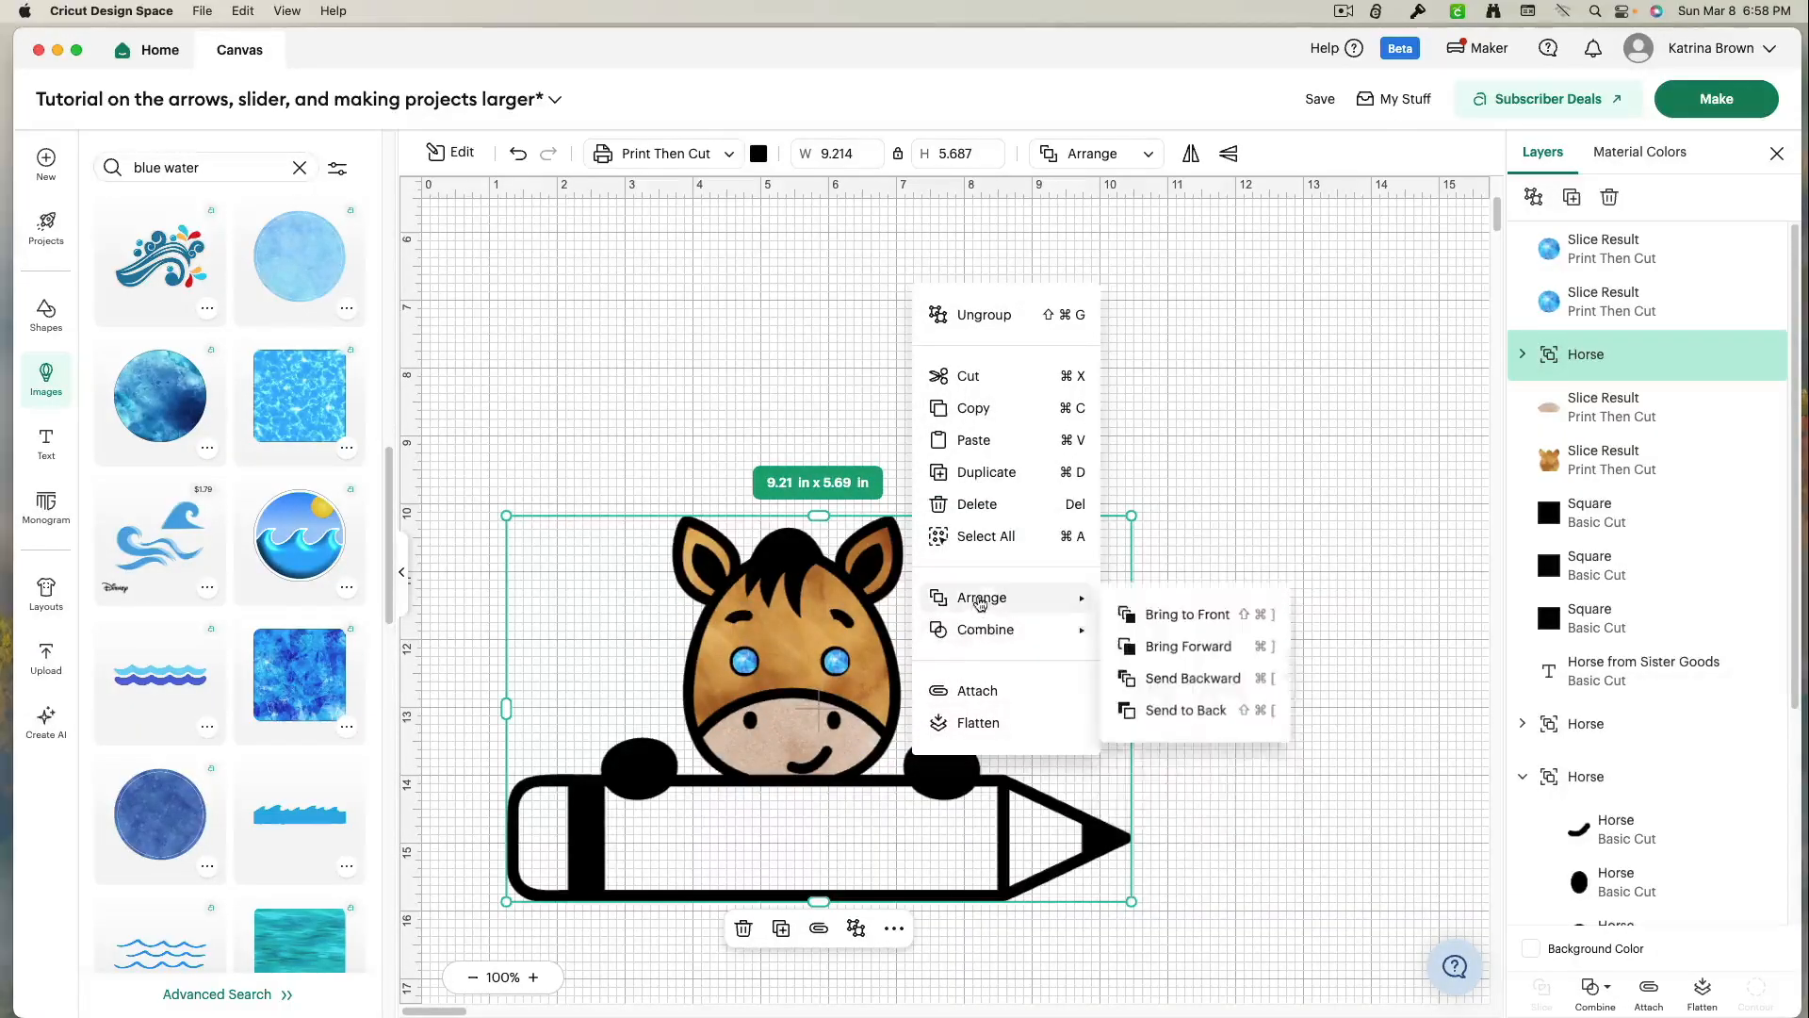
click(1166, 618)
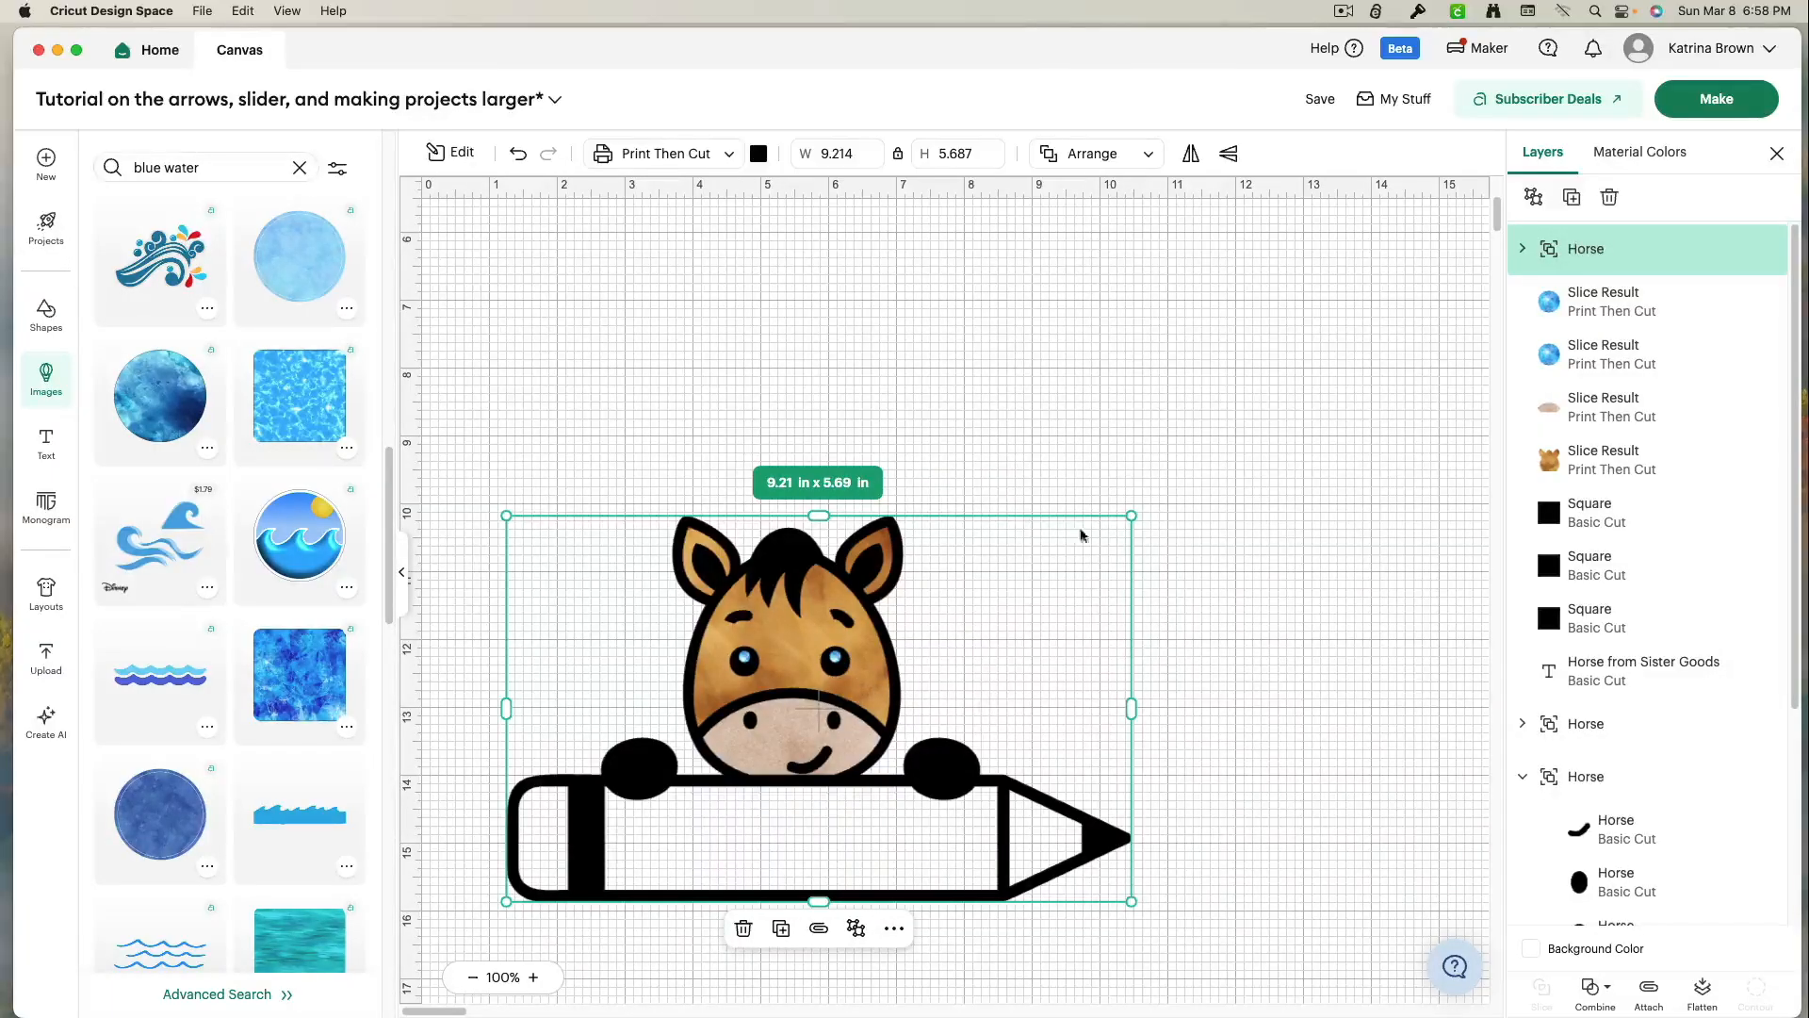
- Flatten the horse outline, eyes, muzzle and head into one printable image and move it higher on the canvas
drag(613, 415, 954, 937)
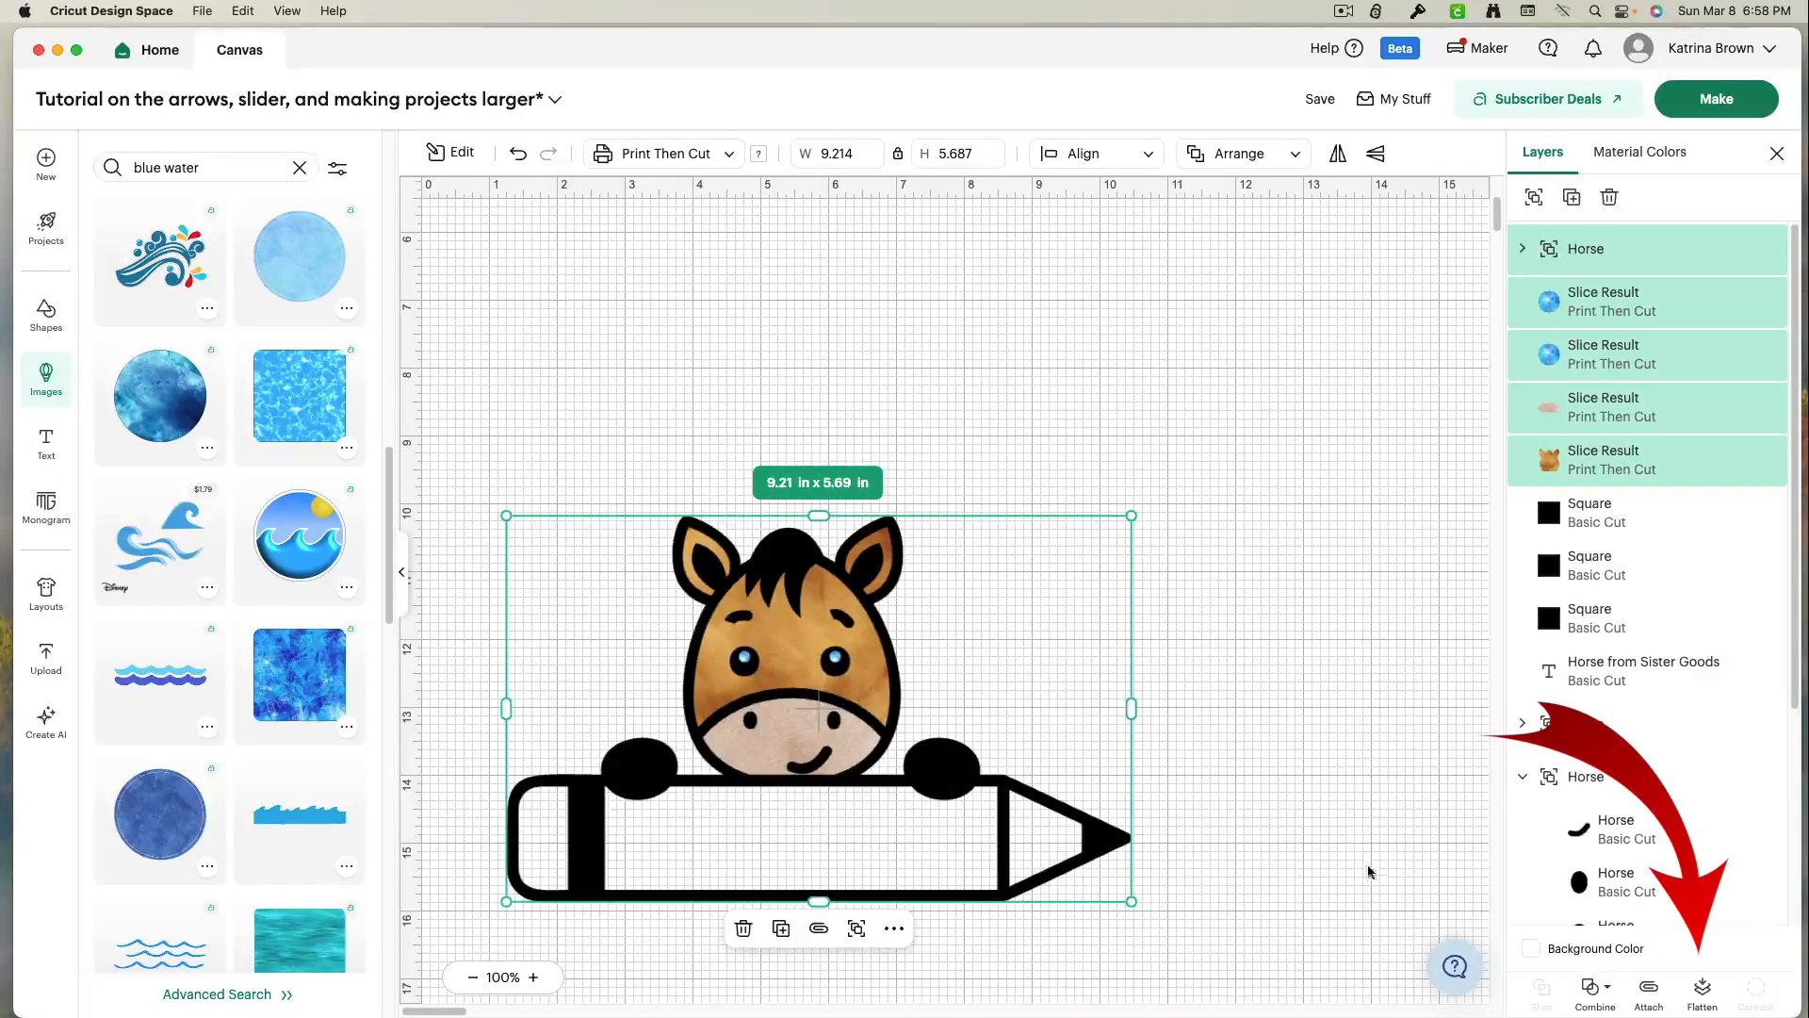
click(1720, 1007)
drag(795, 642, 1054, 439)
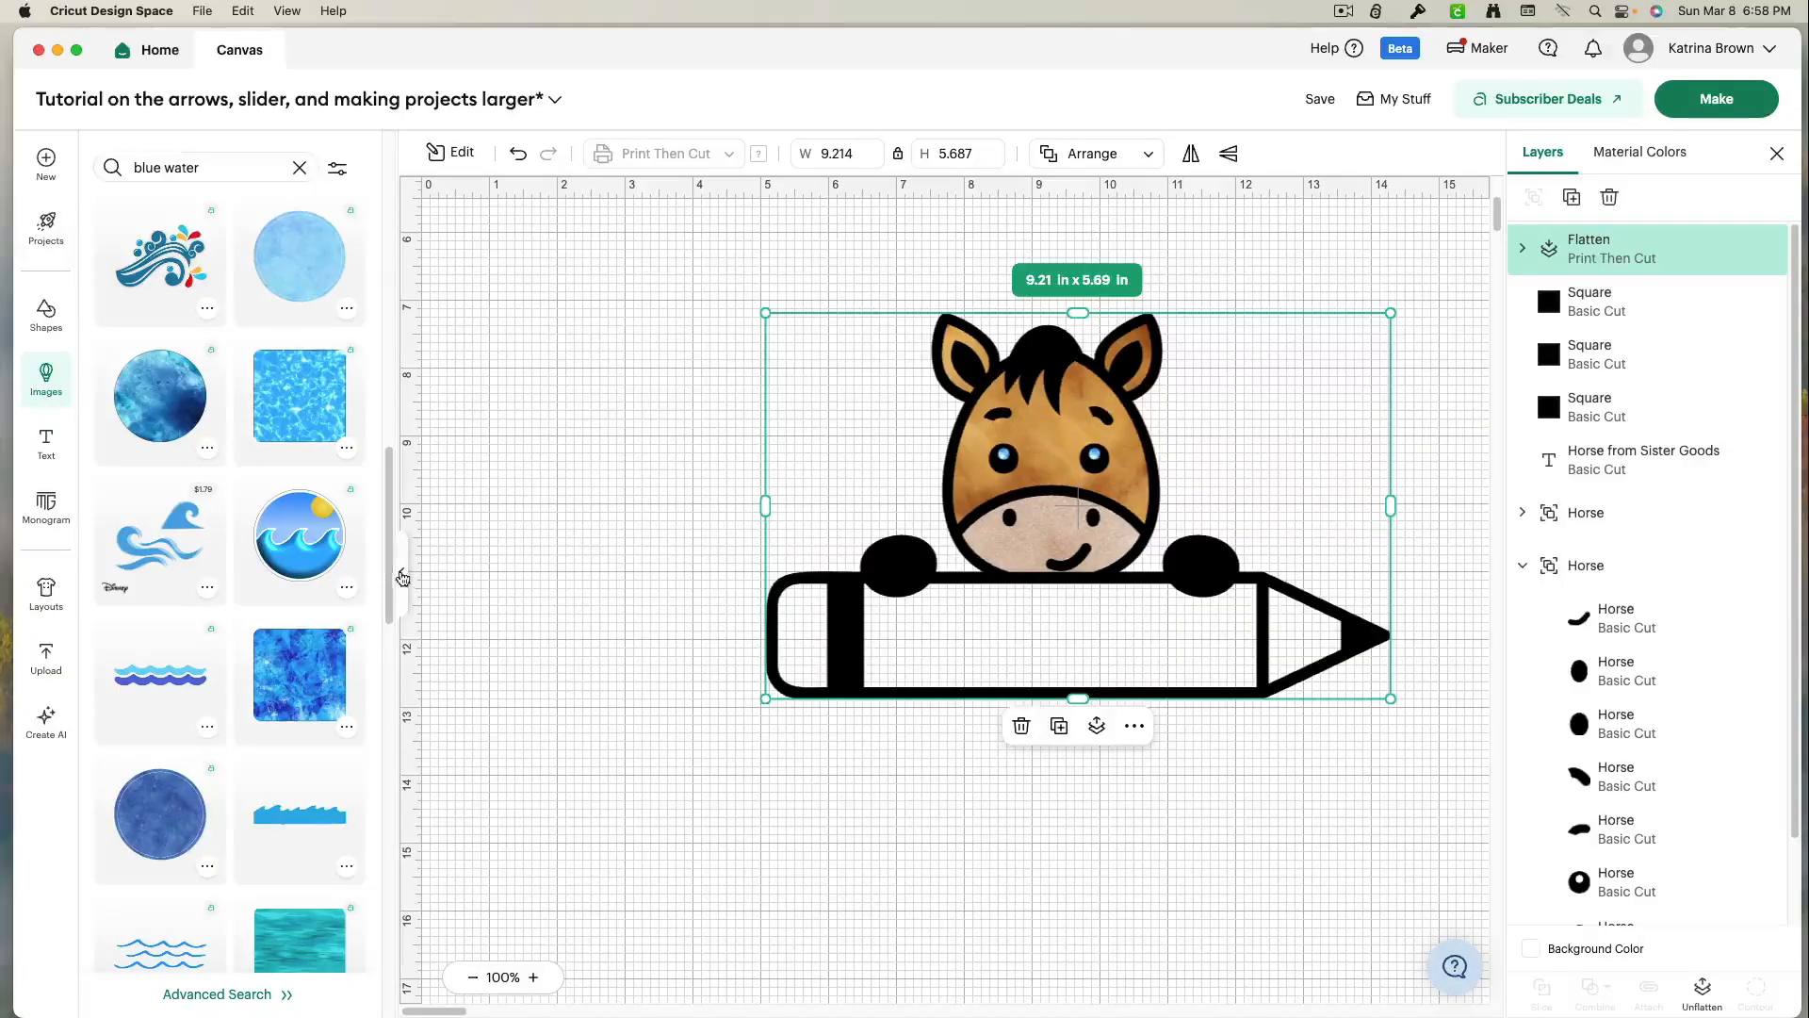
- Add the coral Matchbook image from a "pink eraser" search and place it below the horse design
click(209, 172)
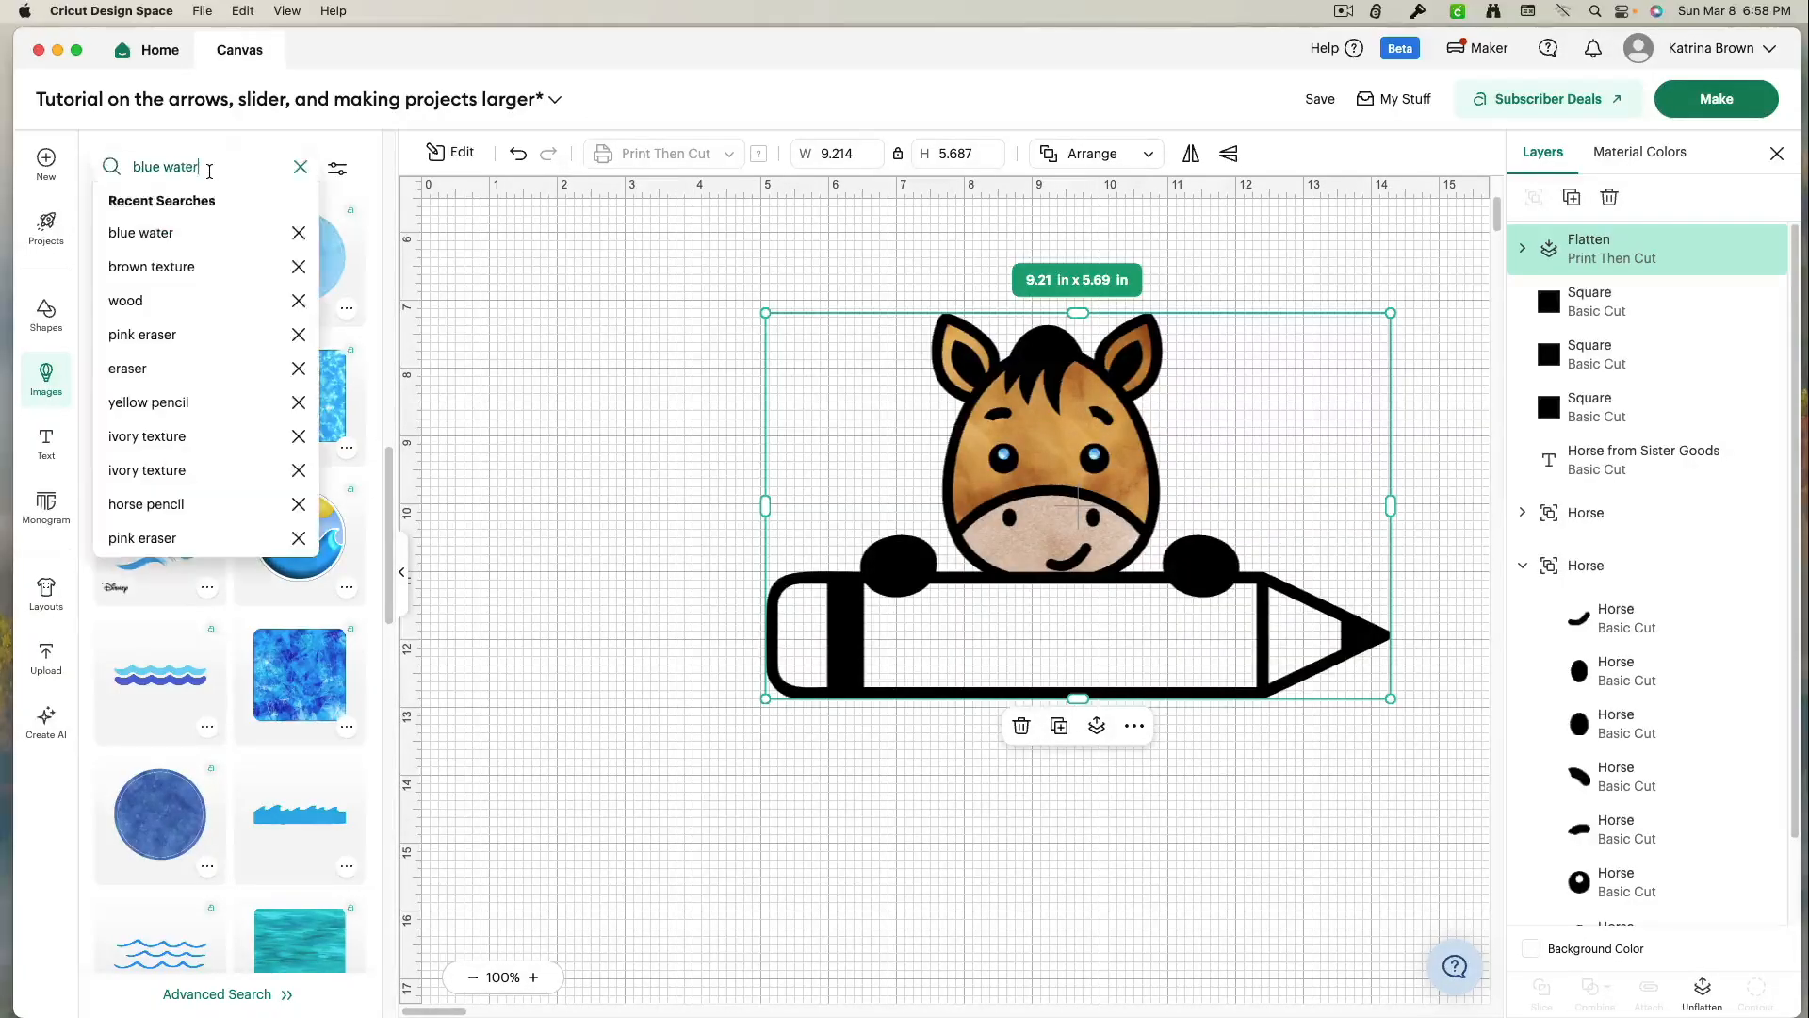
click(172, 337)
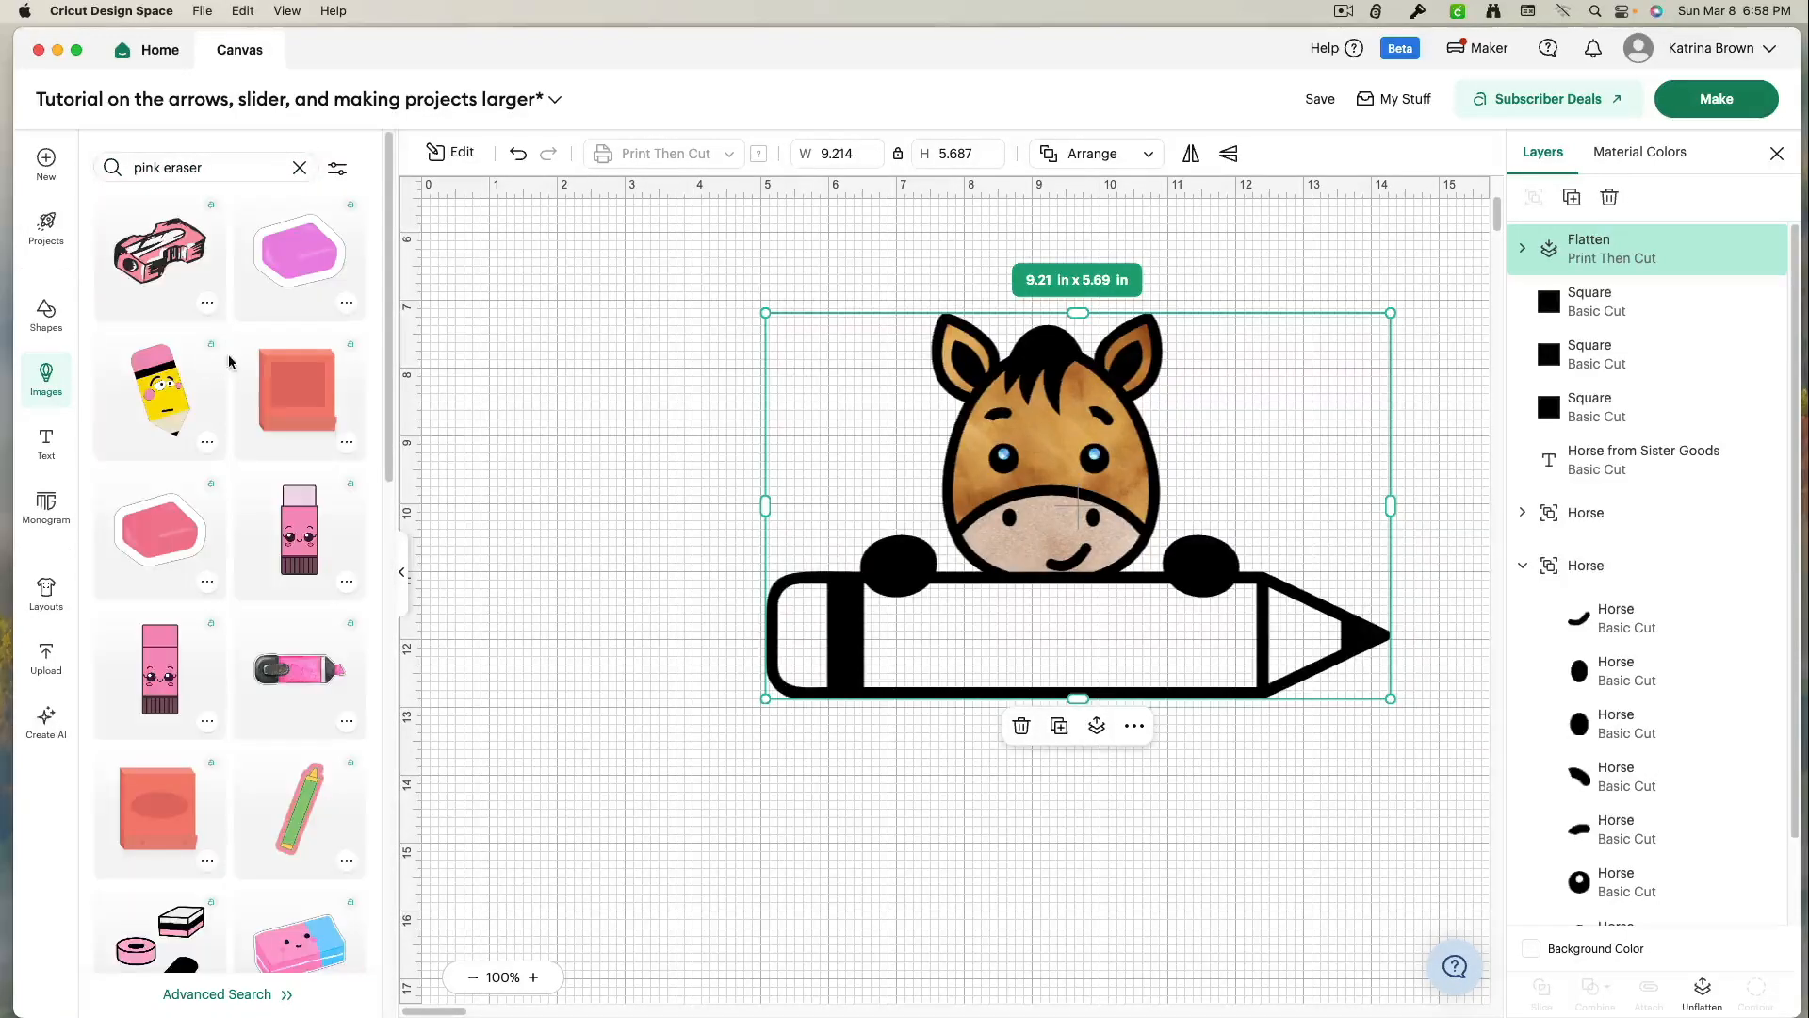
scroll(249, 450, down, 5)
click(429, 574)
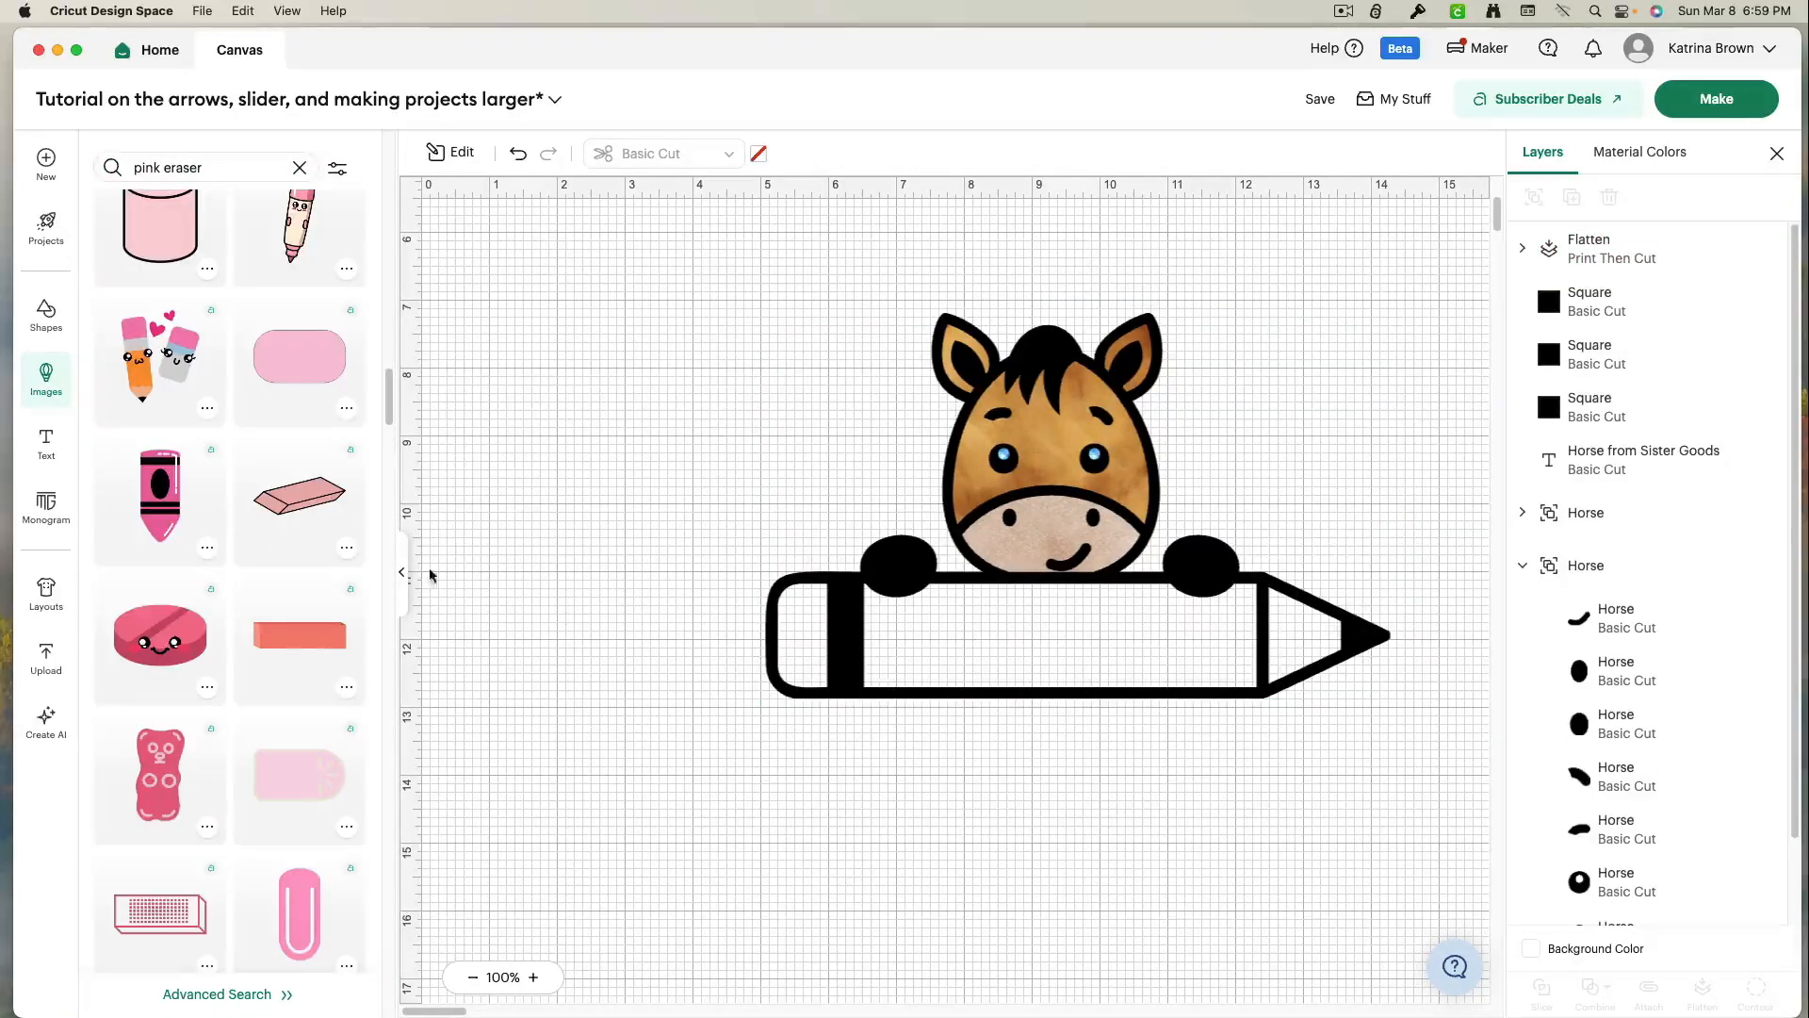
click(305, 645)
drag(806, 486, 674, 508)
drag(484, 412, 1094, 487)
drag(1292, 563, 774, 978)
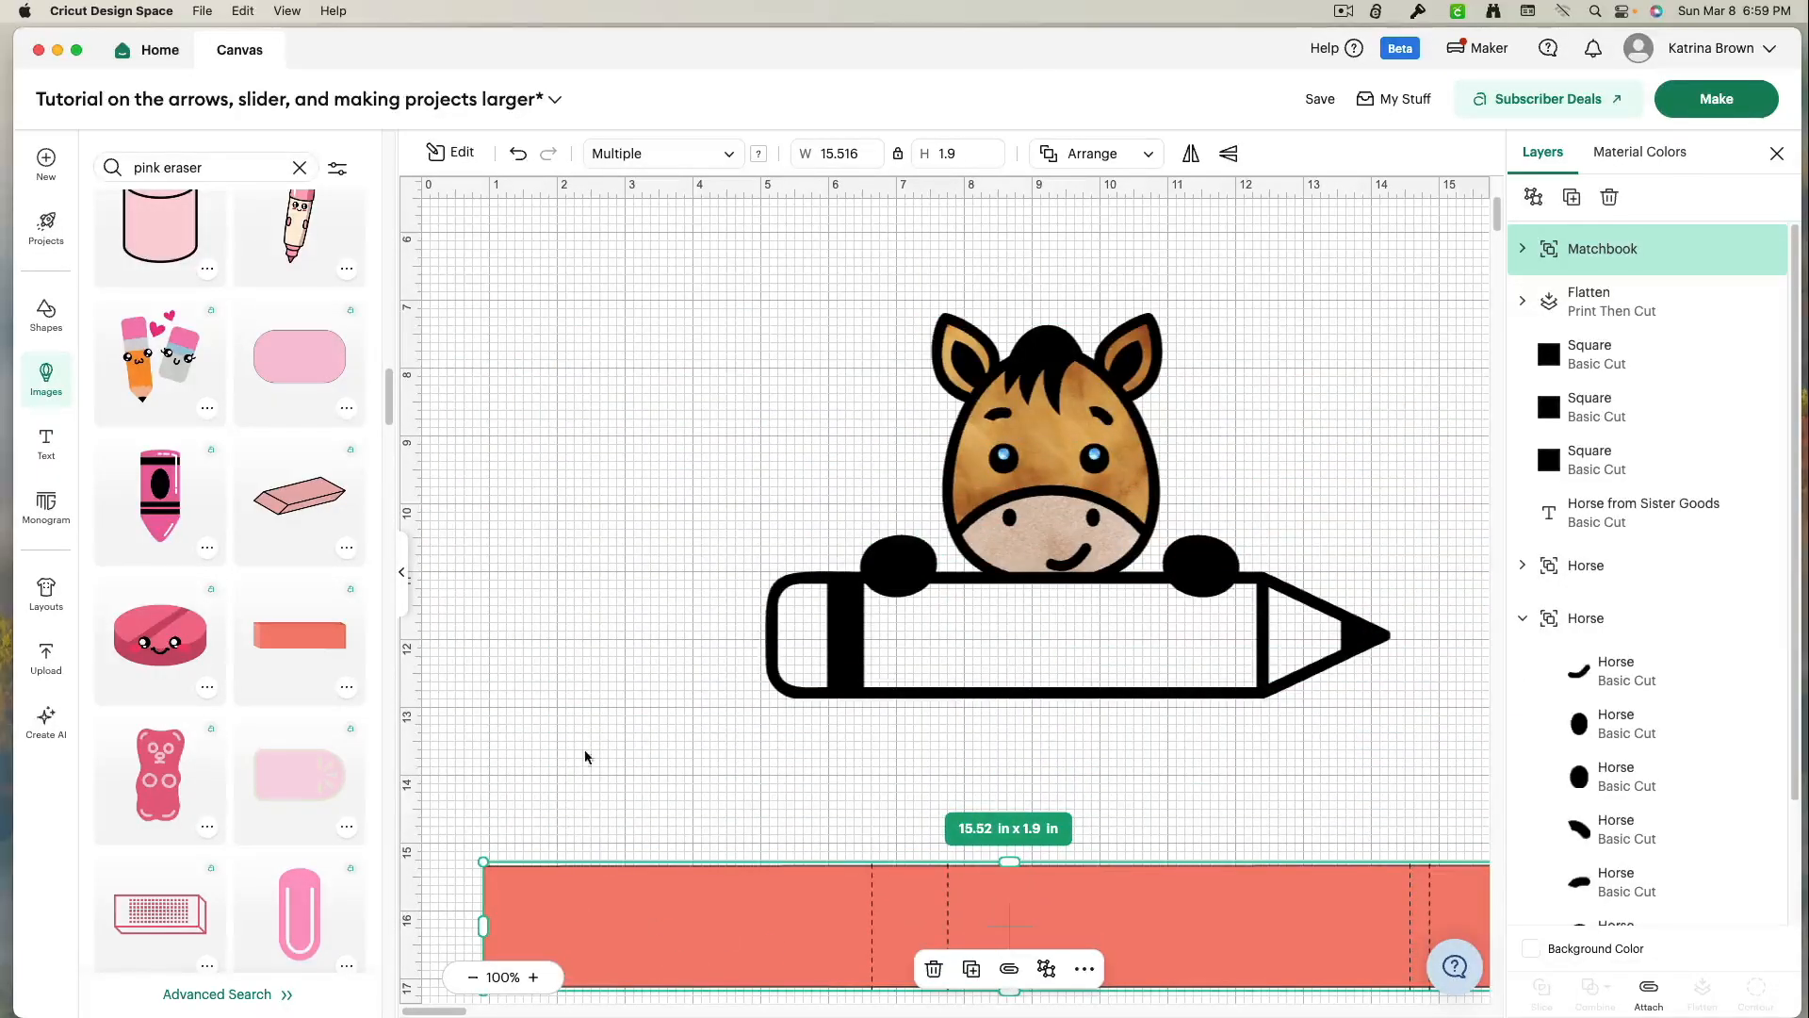
- Add the light brown Wood image from a "wood" search and place it below the horse design
click(299, 167)
click(204, 337)
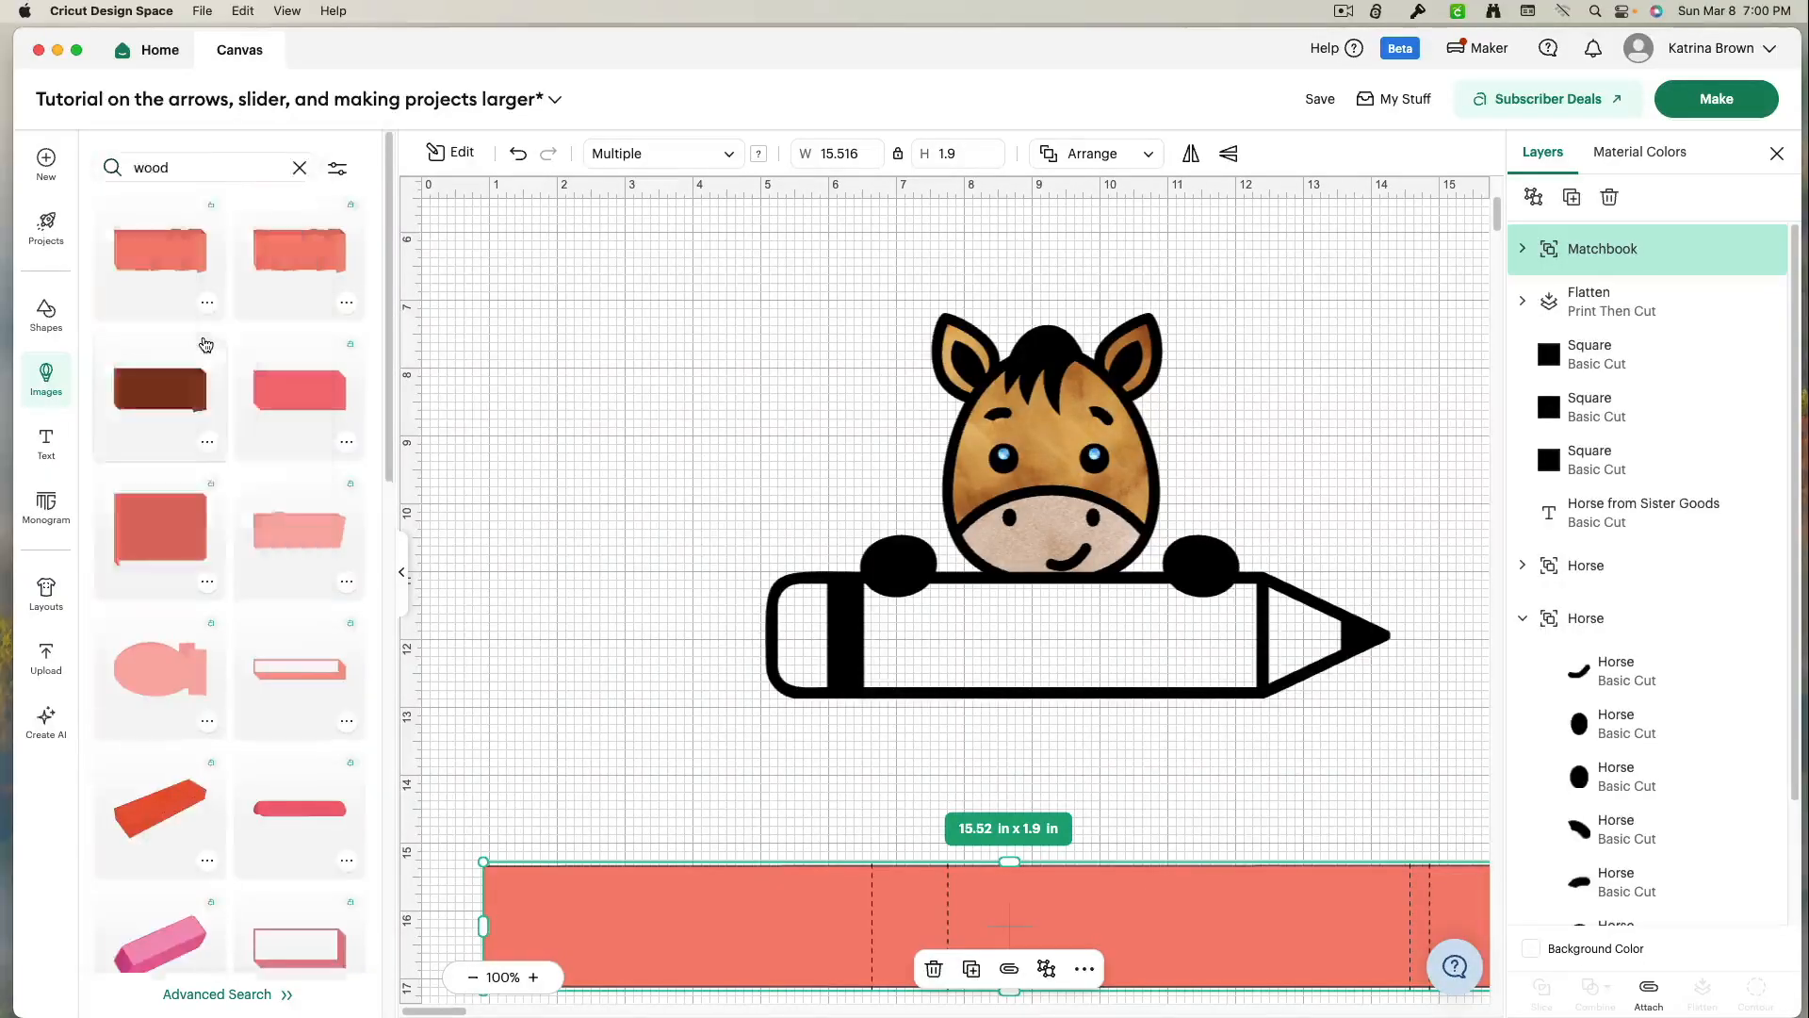
scroll(279, 343, down, 8)
click(163, 511)
drag(612, 377, 637, 1015)
- Add the orange School Pencil image from a "yellow pencil" search and place it below the horse design
click(195, 165)
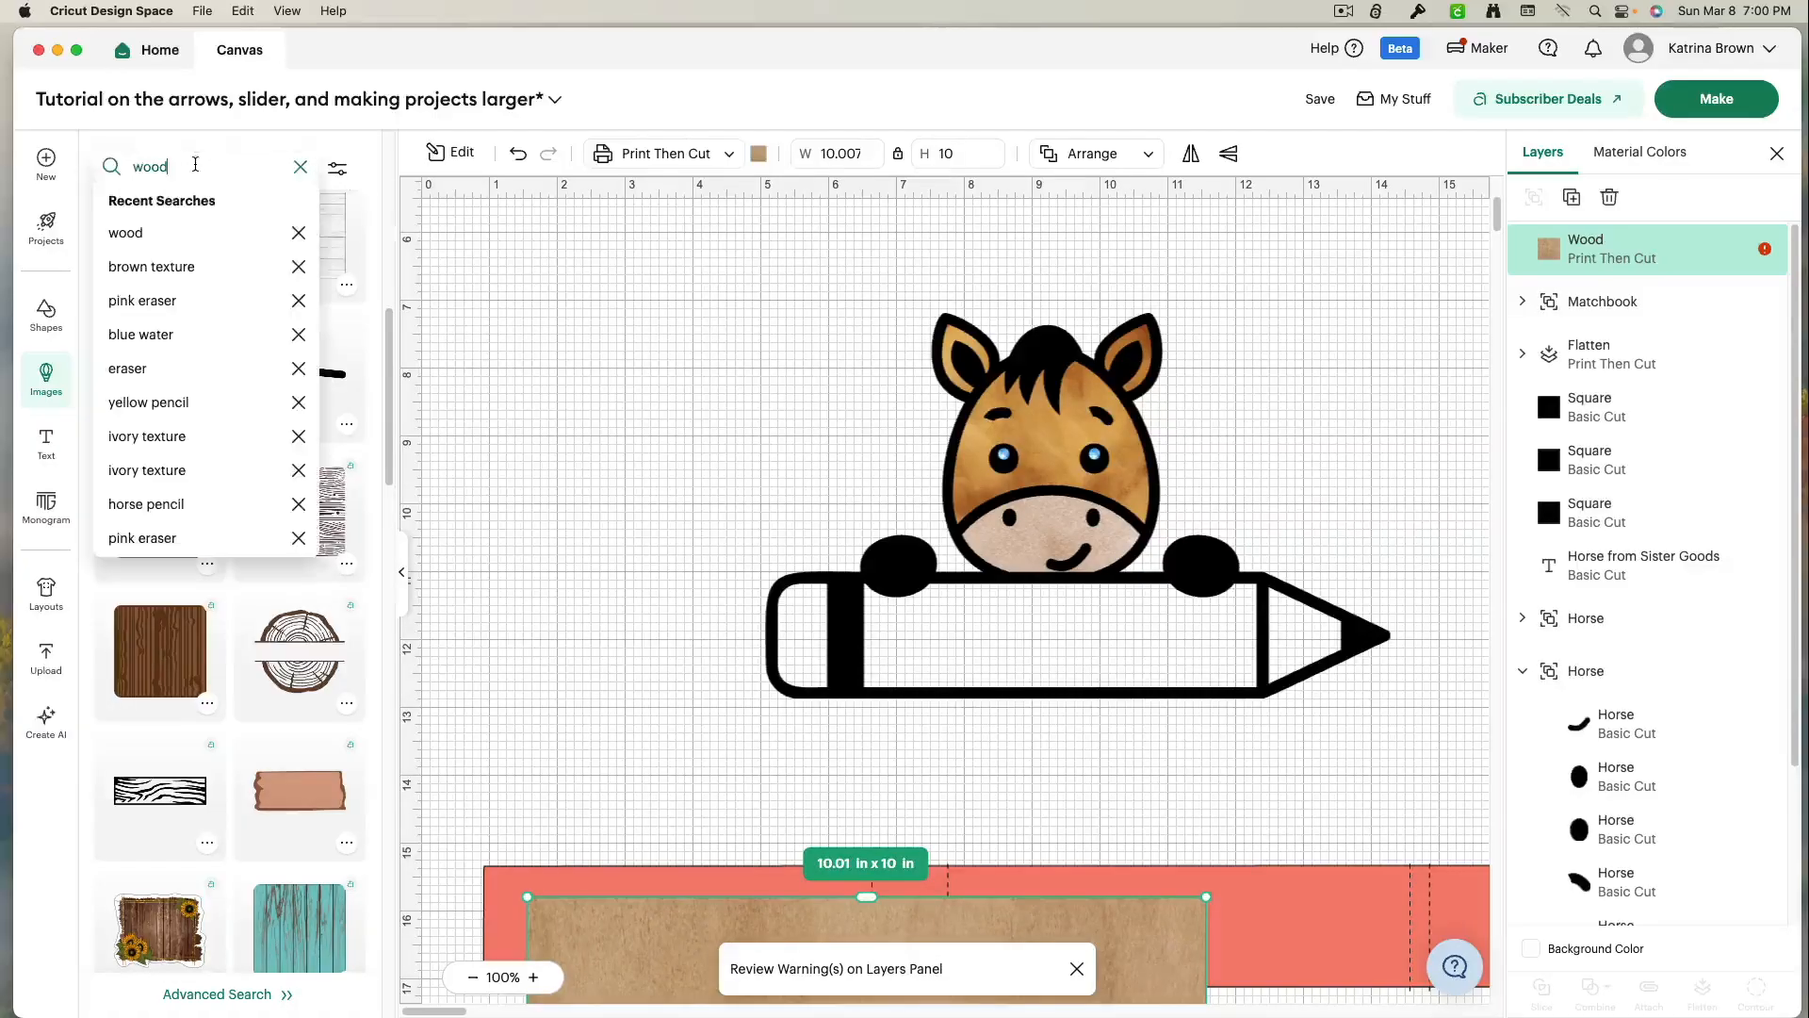
click(209, 403)
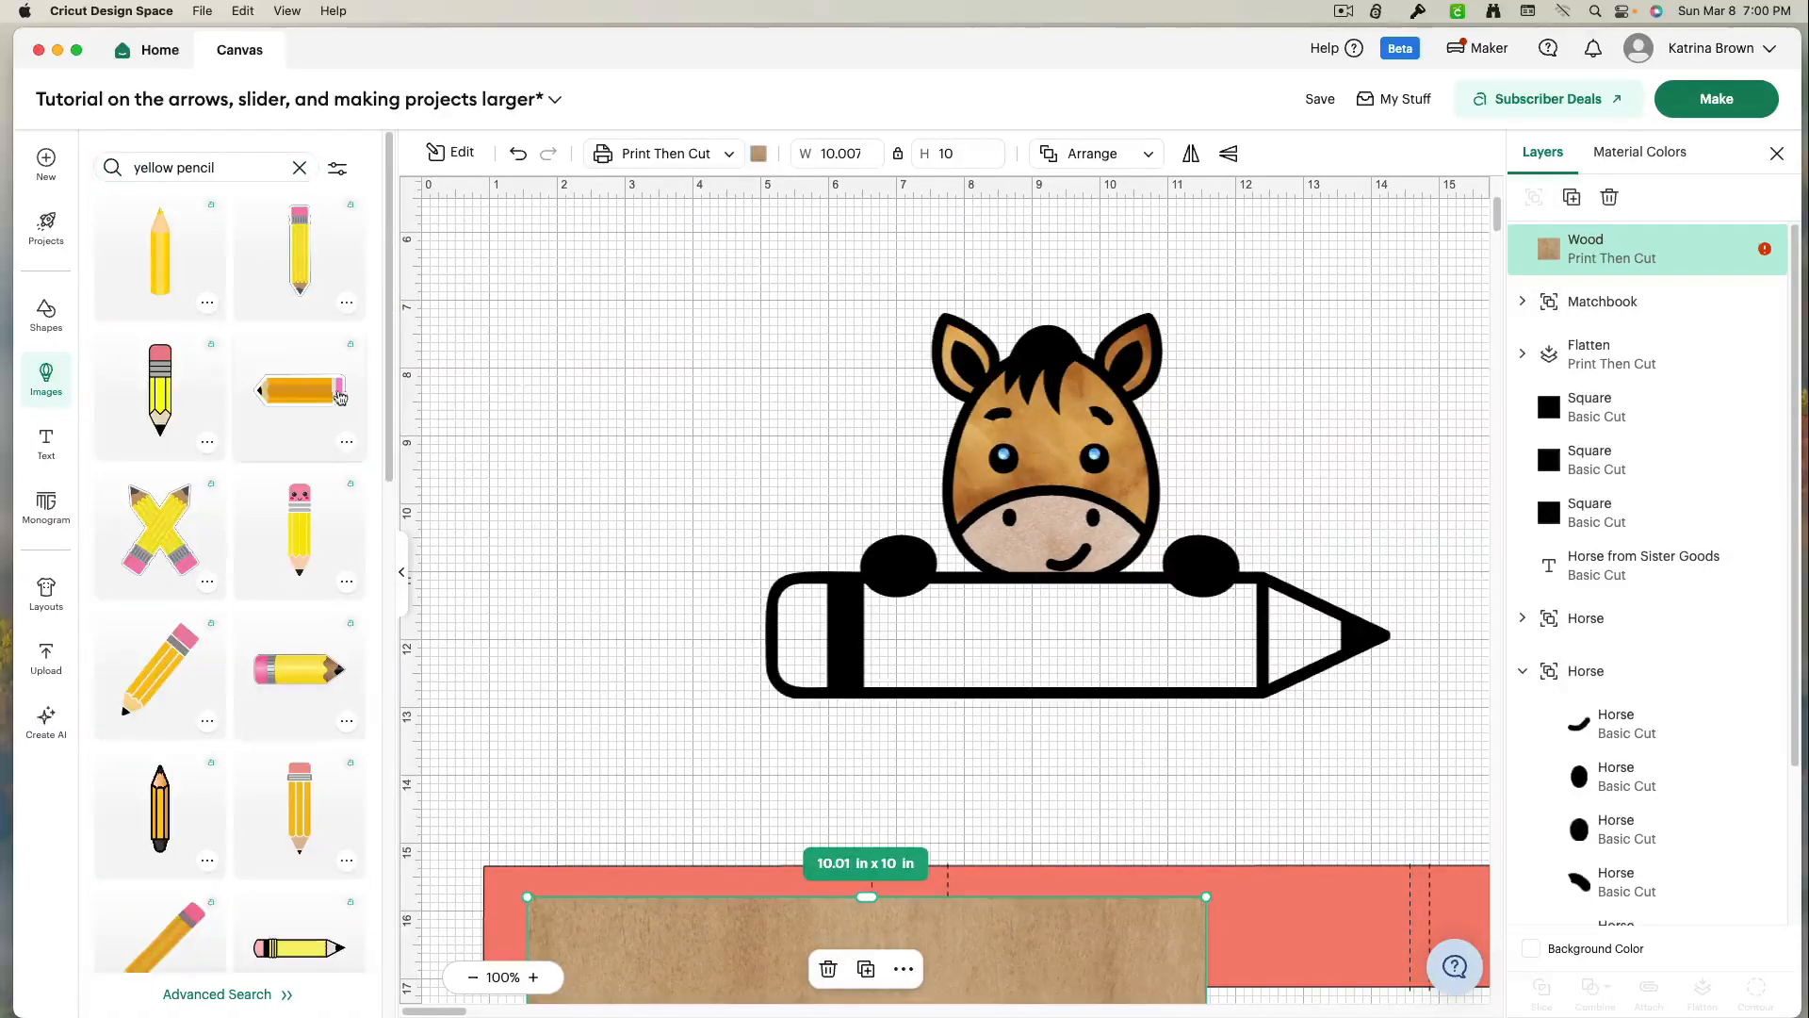
click(325, 397)
drag(888, 545, 817, 1011)
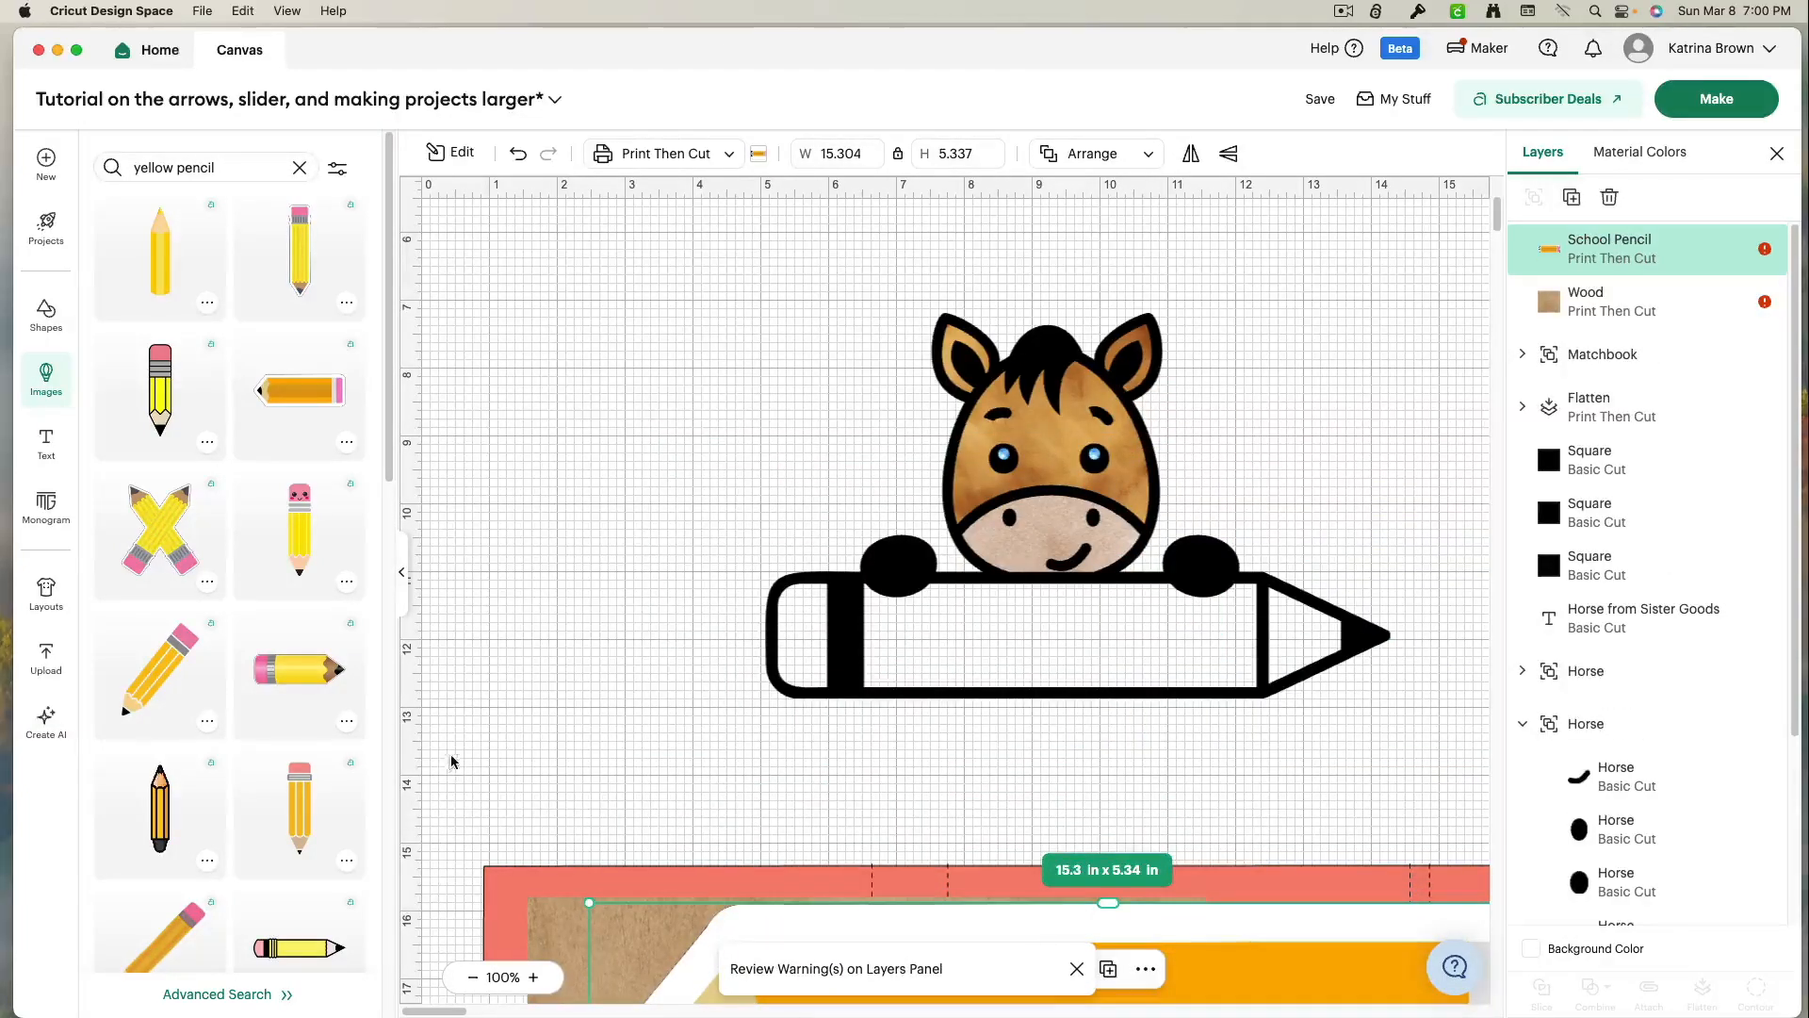
- Add two basic squares and one downward-pointing triangle to the canvas
click(47, 317)
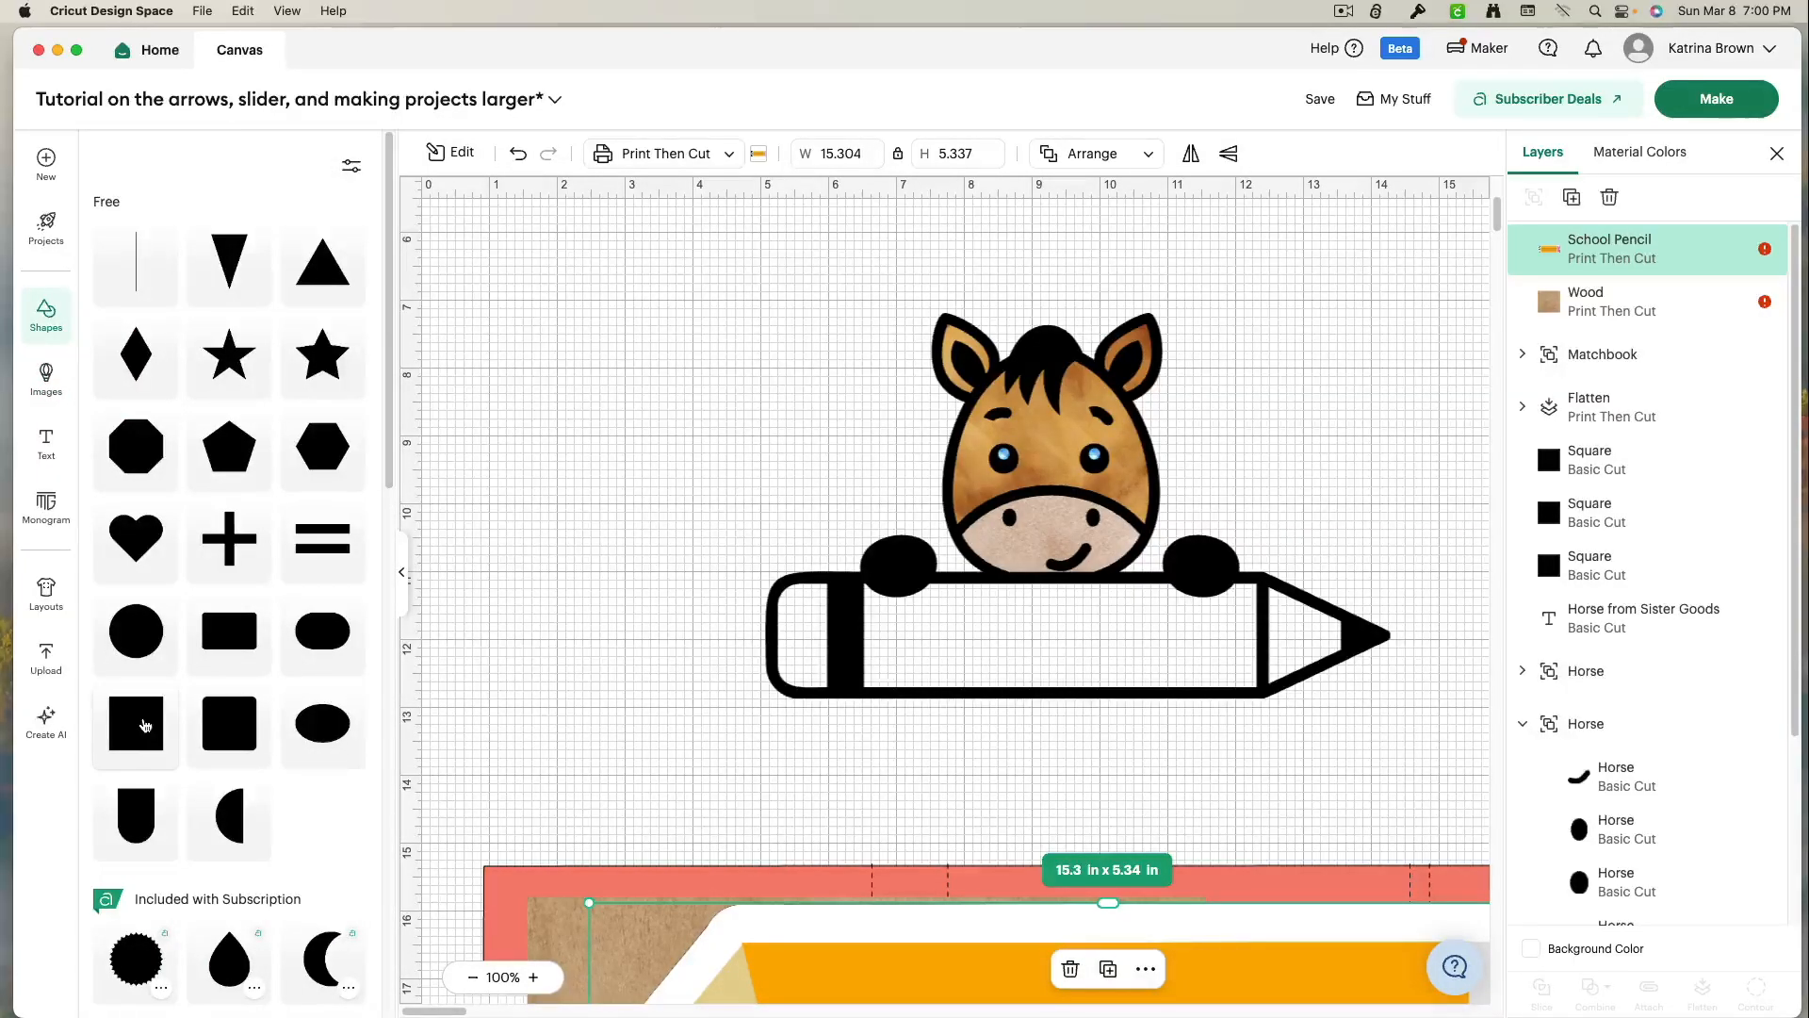
click(144, 723)
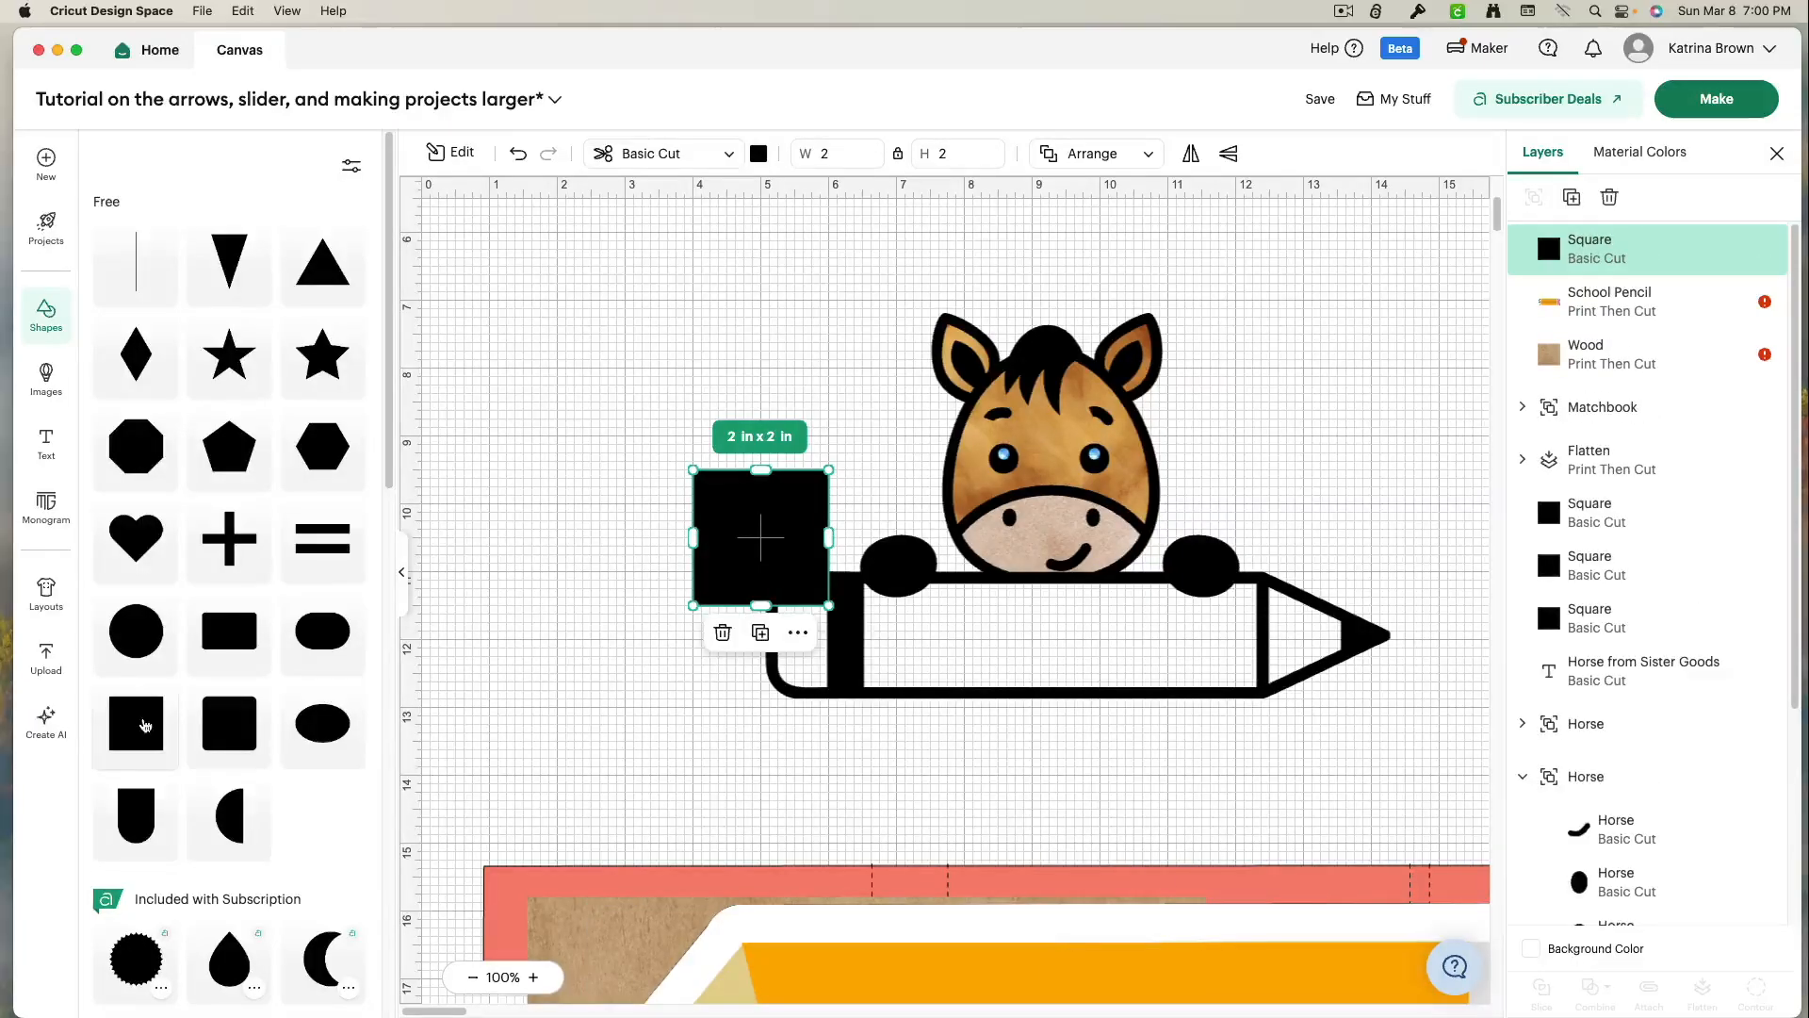
click(229, 264)
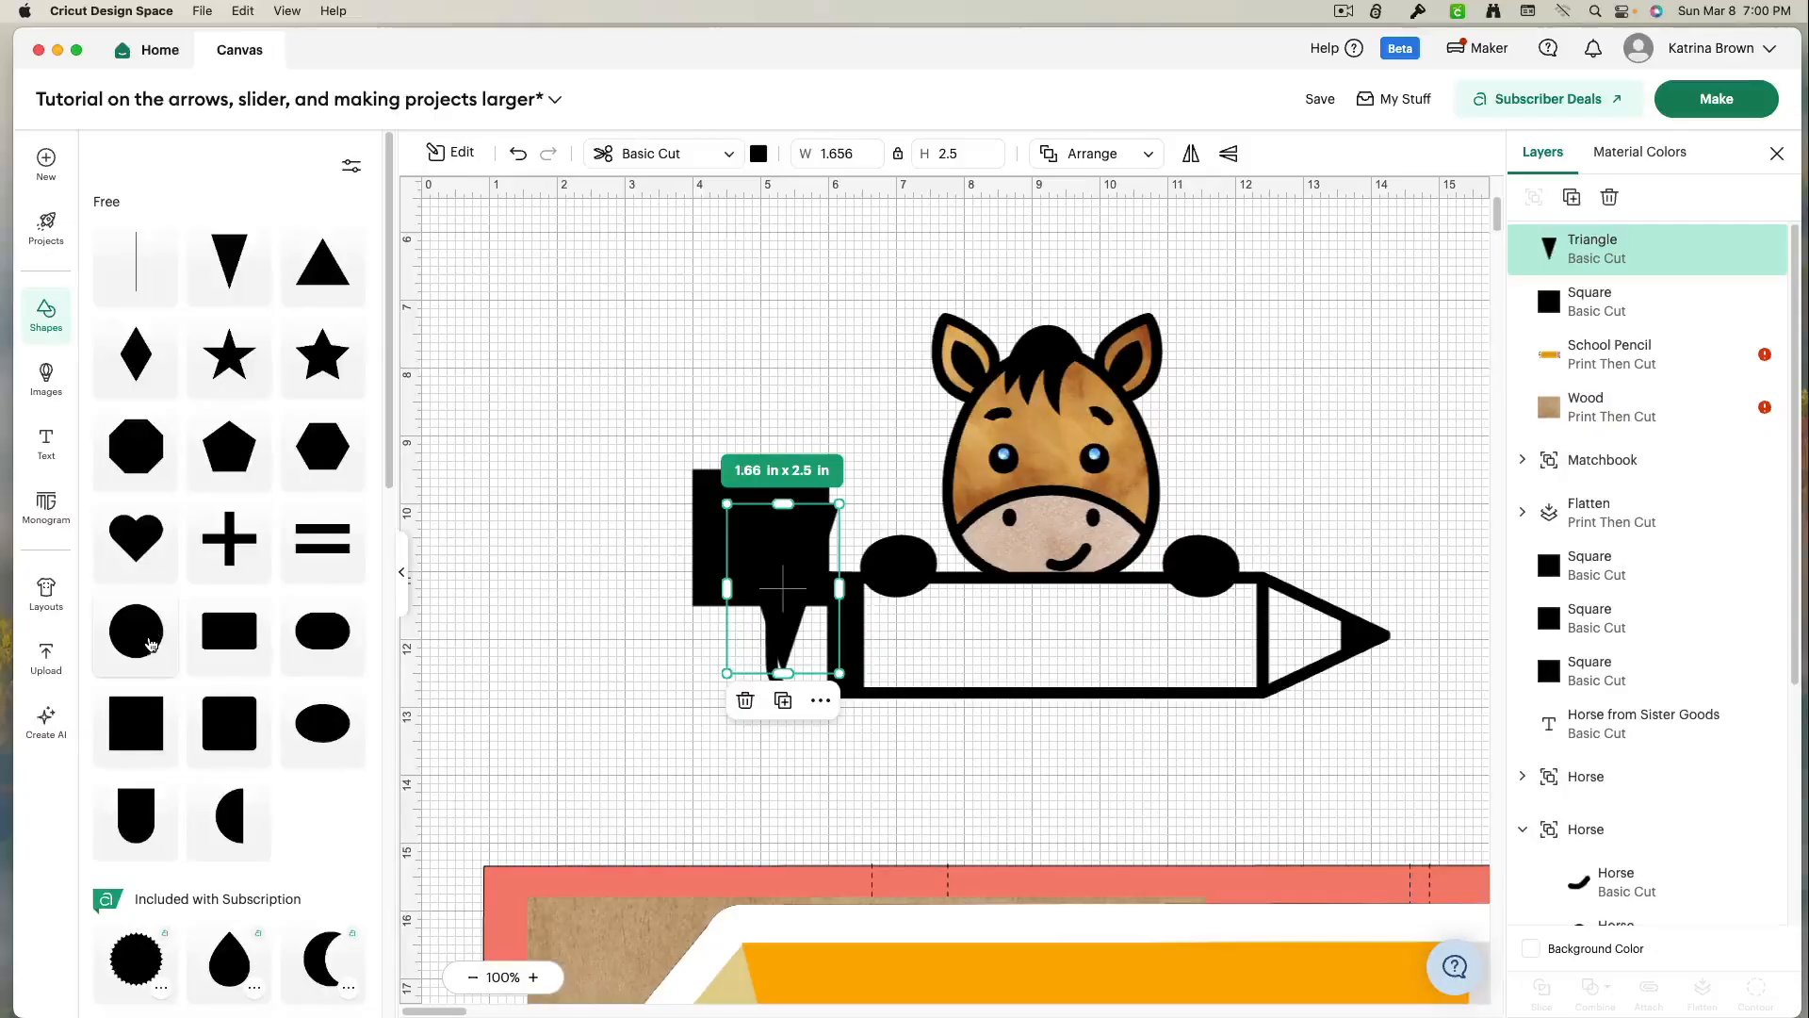
click(149, 722)
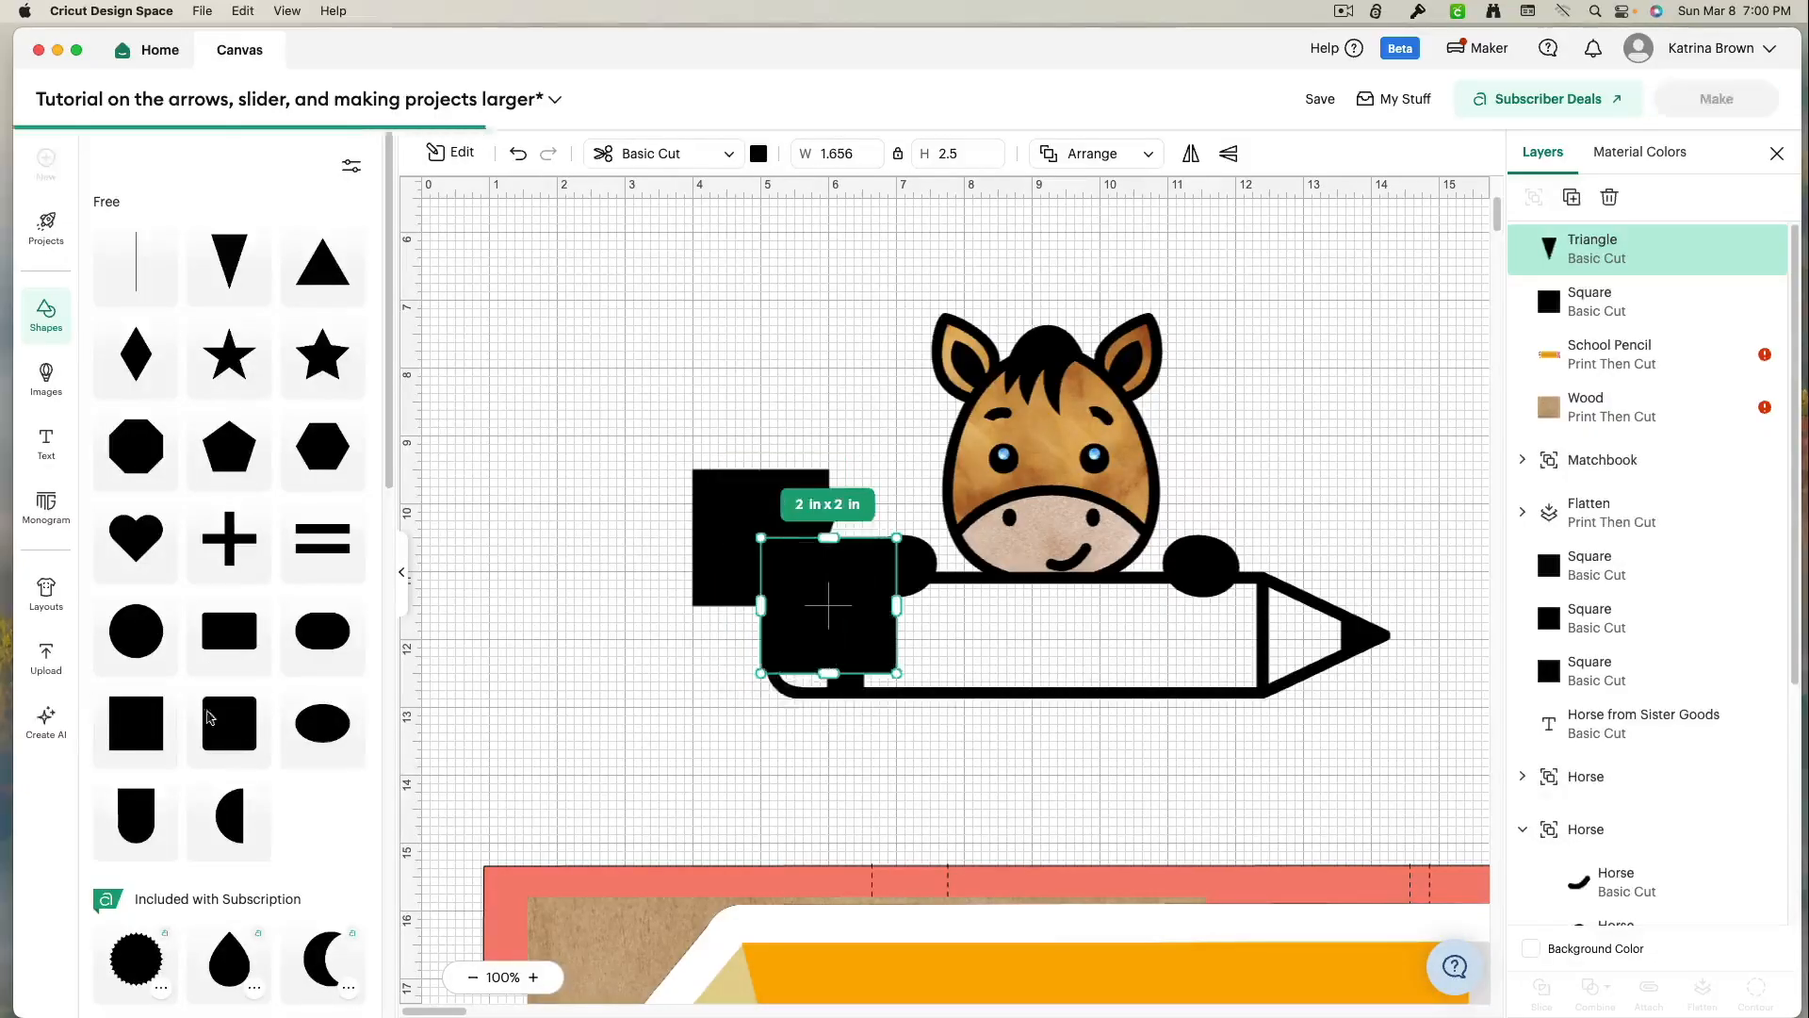
- Spread the two new squares and the triangle out beside the horse design and recolor all three yellow
click(402, 580)
drag(550, 639, 351, 357)
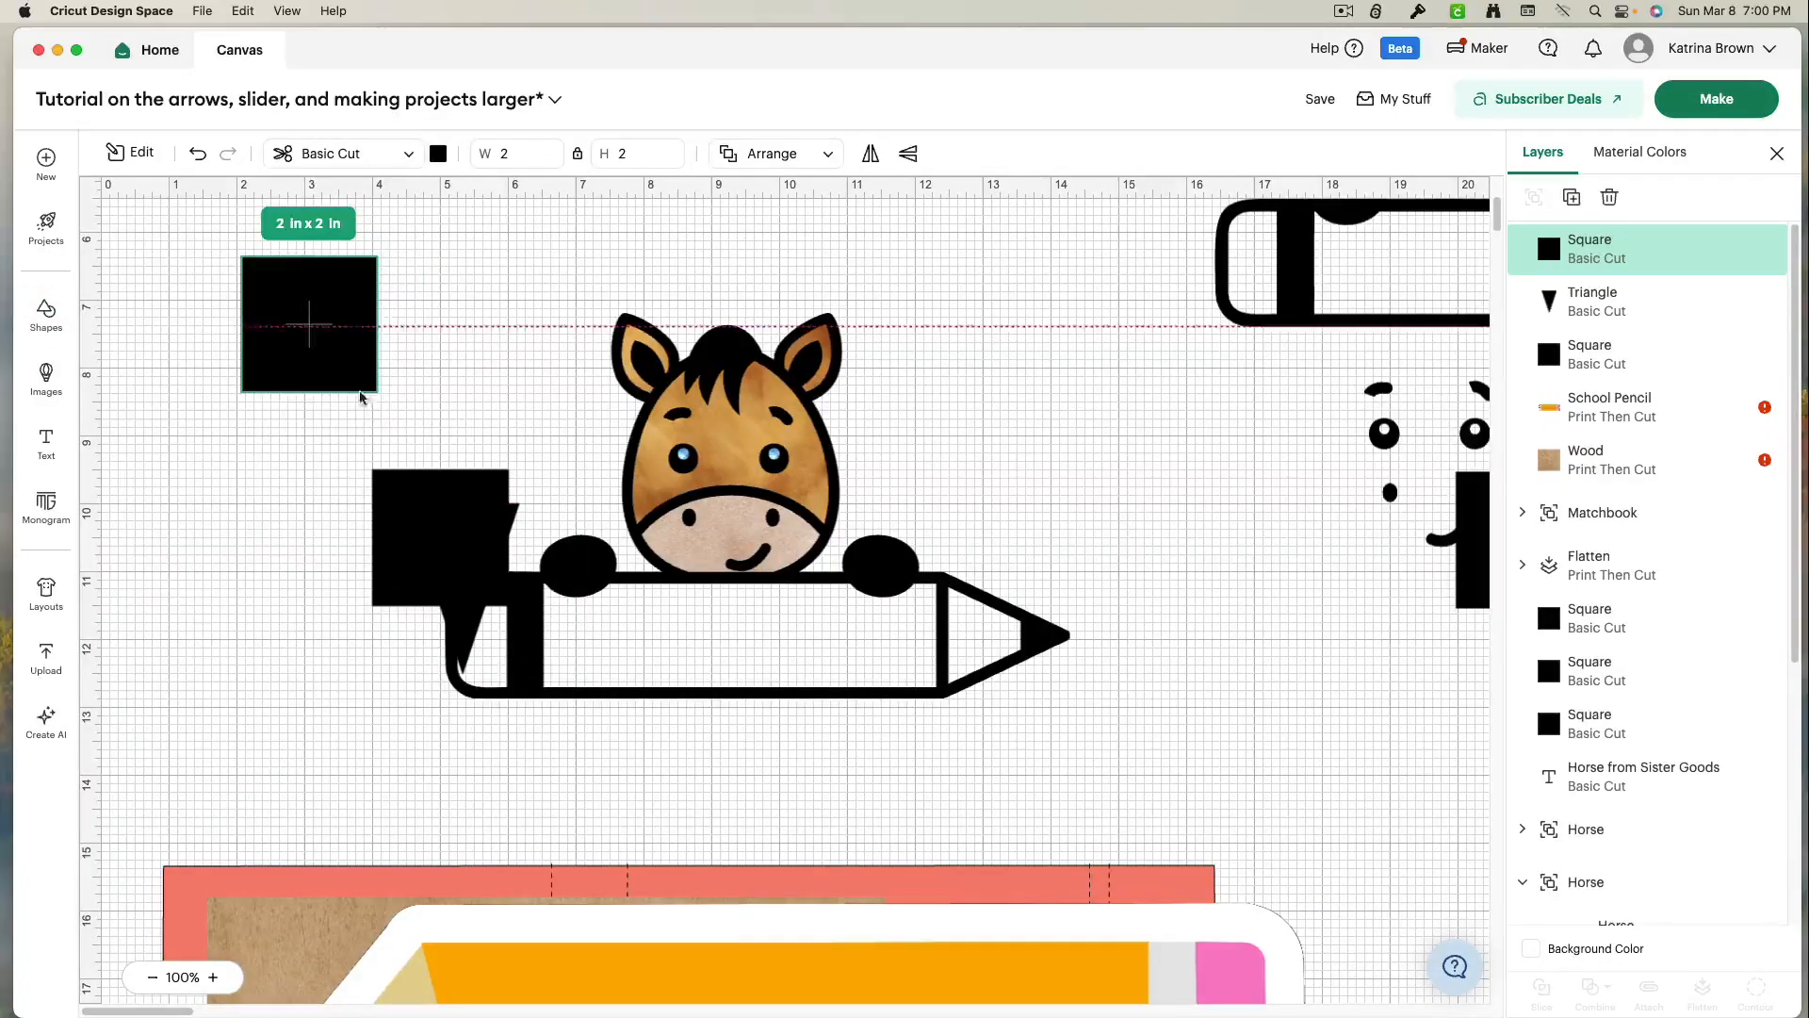
mouse_move(442, 527)
mouse_down()
mouse_move(324, 479)
mouse_move(268, 518)
mouse_move(499, 205)
mouse_move(500, 262)
mouse_up()
mouse_move(335, 312)
mouse_down()
mouse_move(481, 634)
mouse_move(533, 649)
mouse_move(444, 552)
mouse_move(361, 550)
mouse_up()
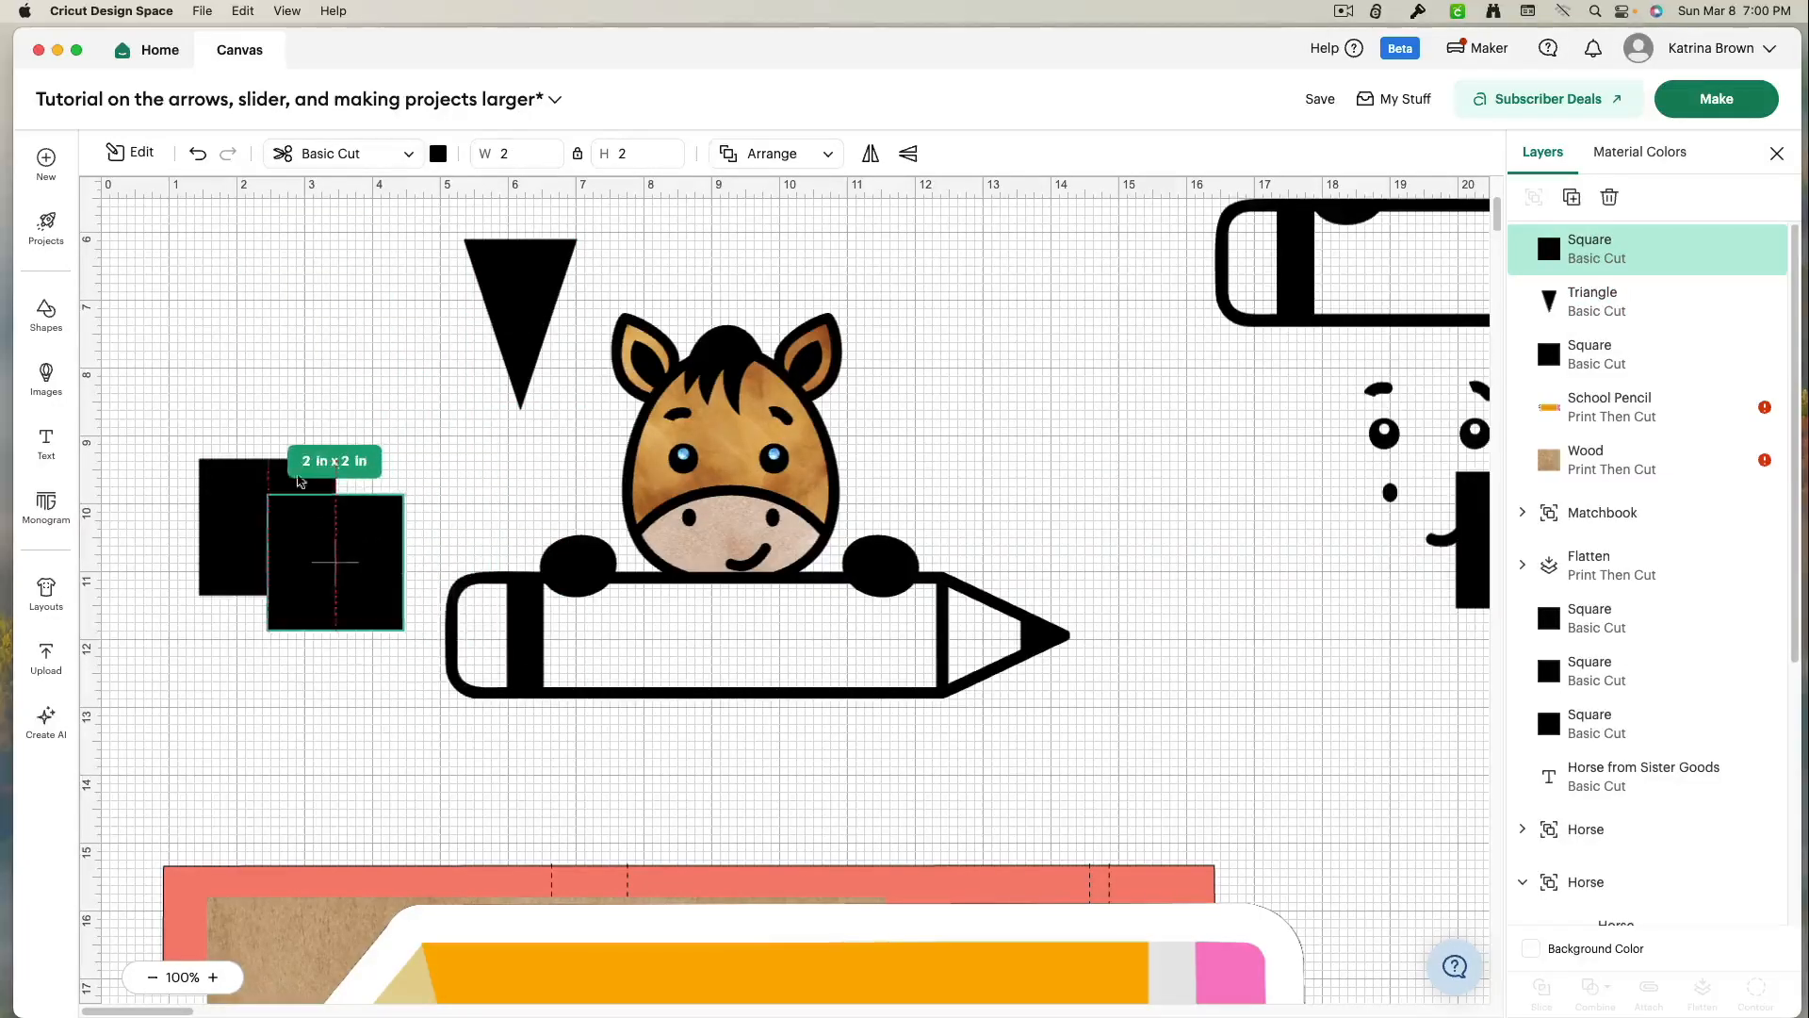
click(222, 403)
drag(520, 283, 385, 361)
drag(185, 345, 385, 591)
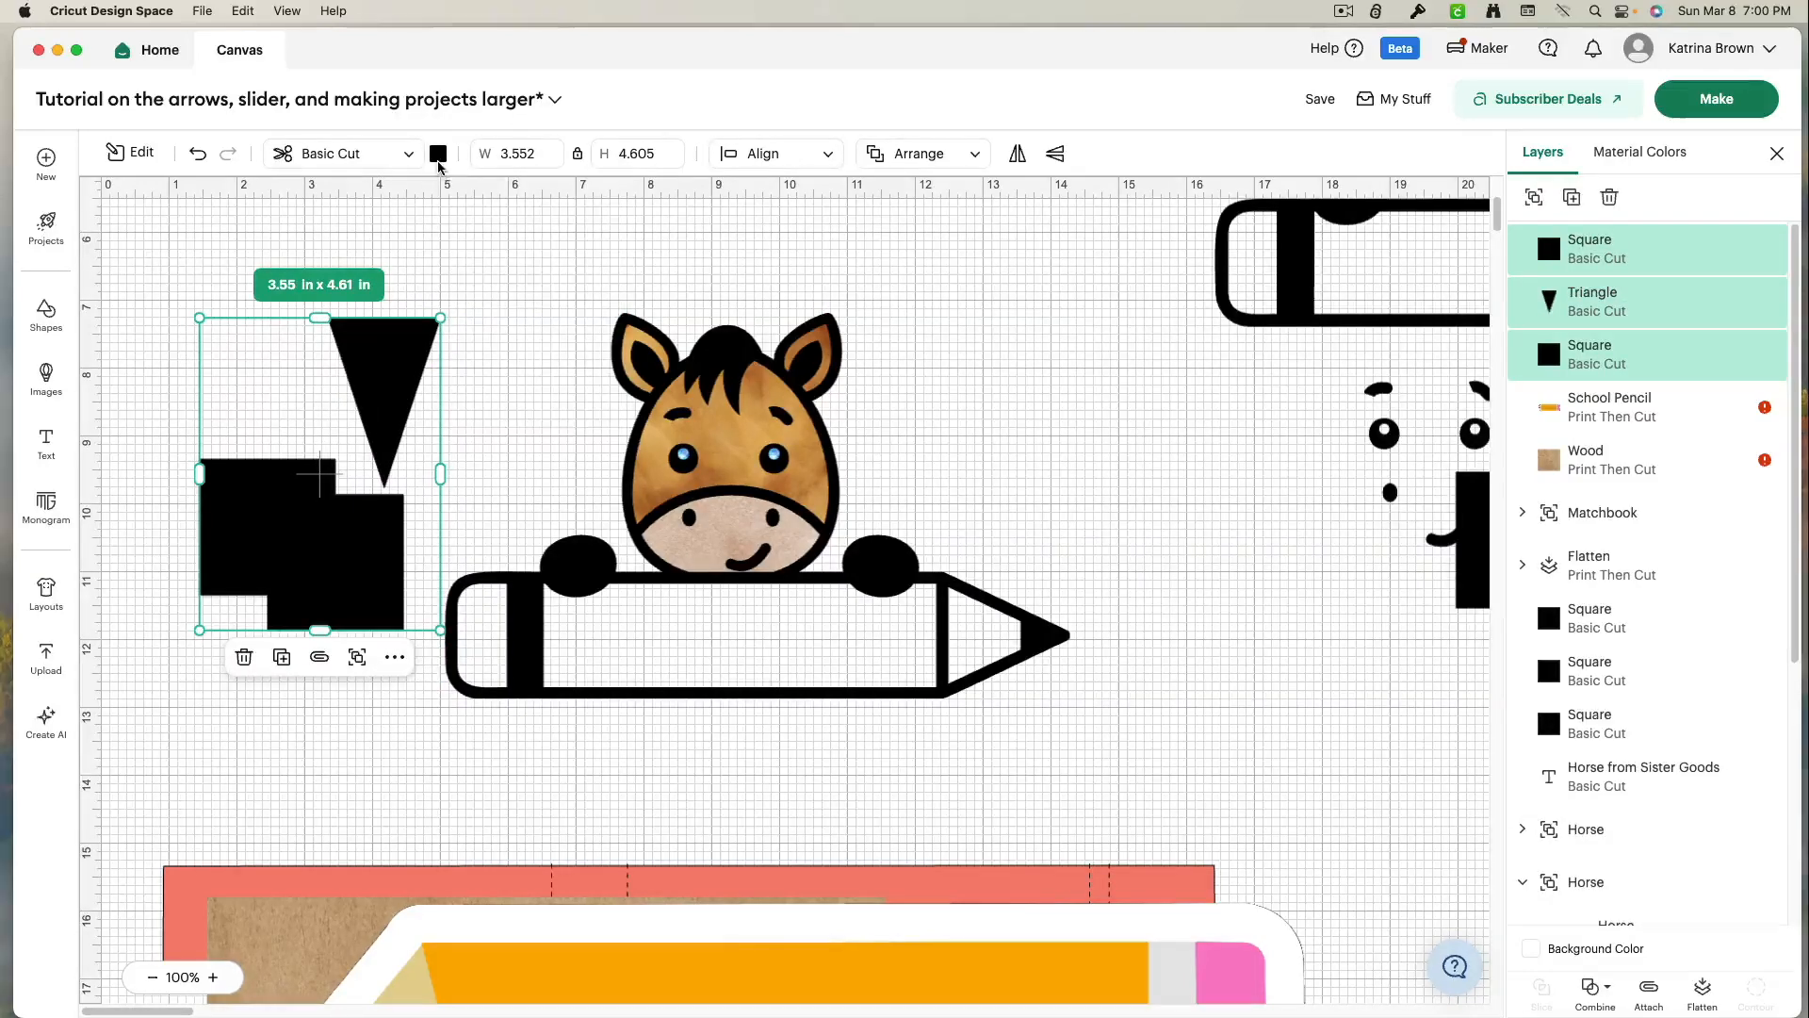
click(438, 155)
click(573, 296)
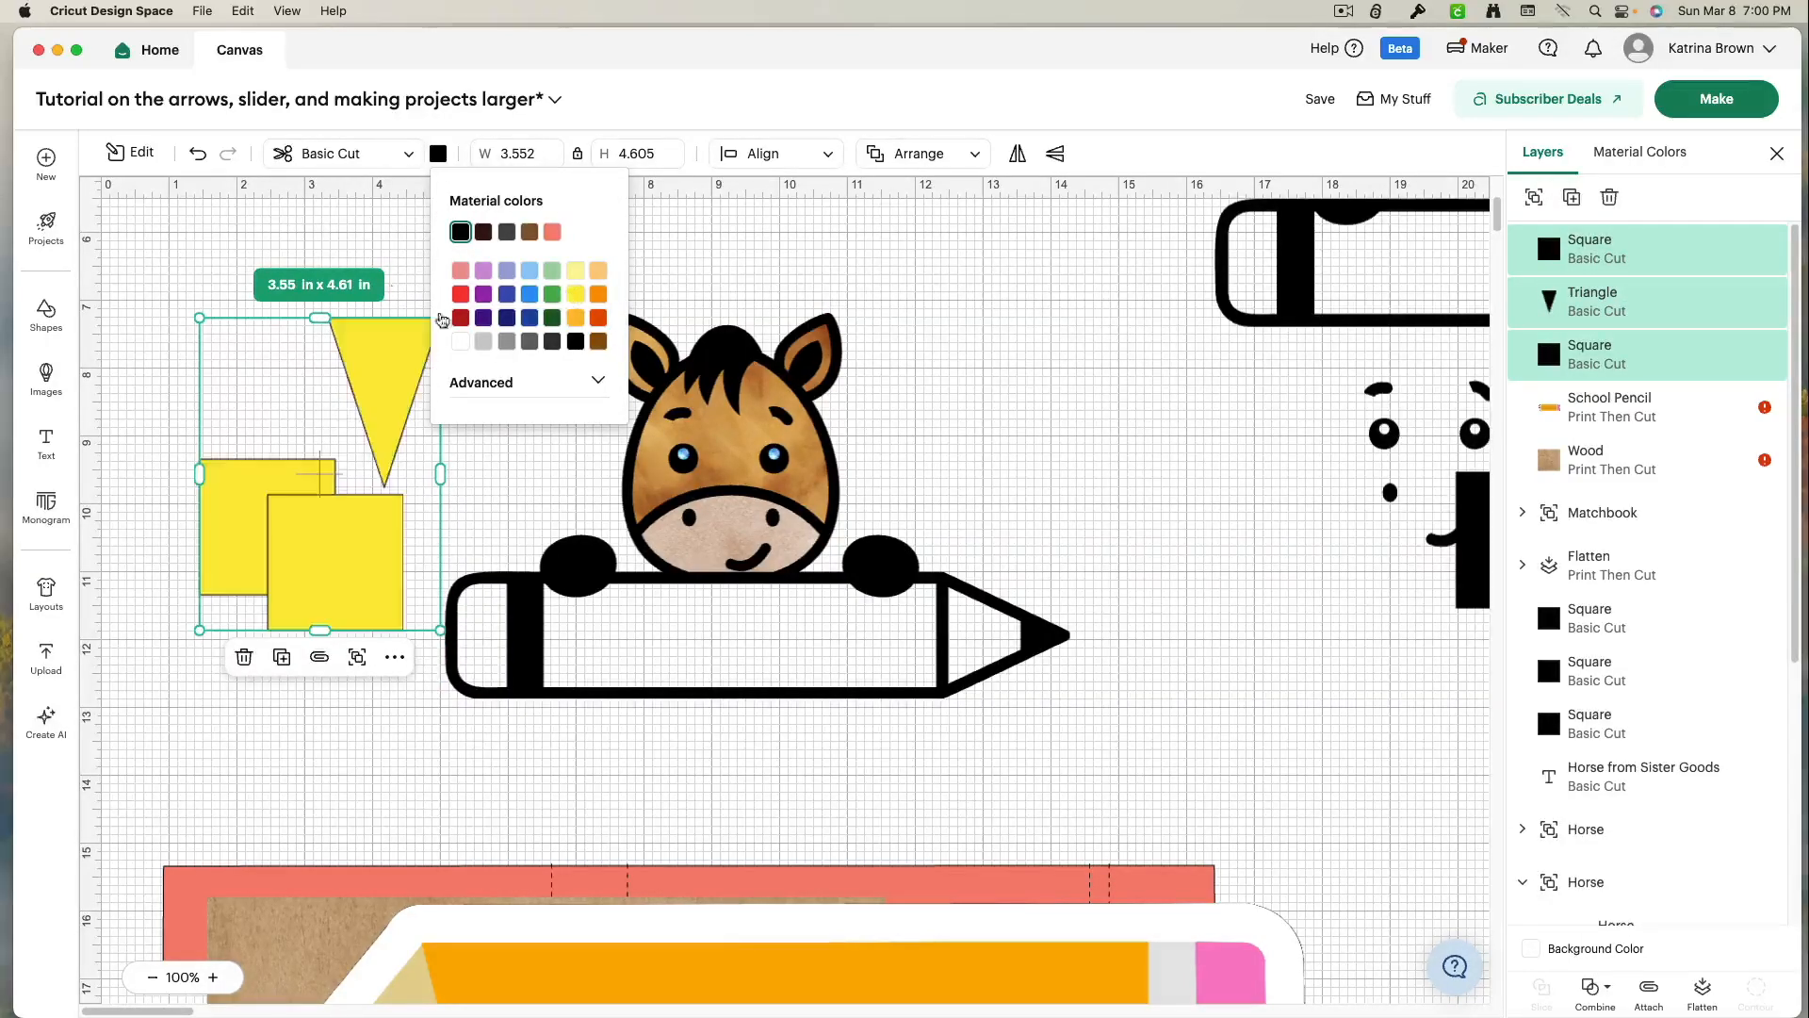
- Place one yellow square over the pencil's eraser end and resize it to about 1.14 x 1.53 in
mouse_move(317, 547)
mouse_down()
mouse_move(408, 637)
mouse_move(509, 635)
mouse_up()
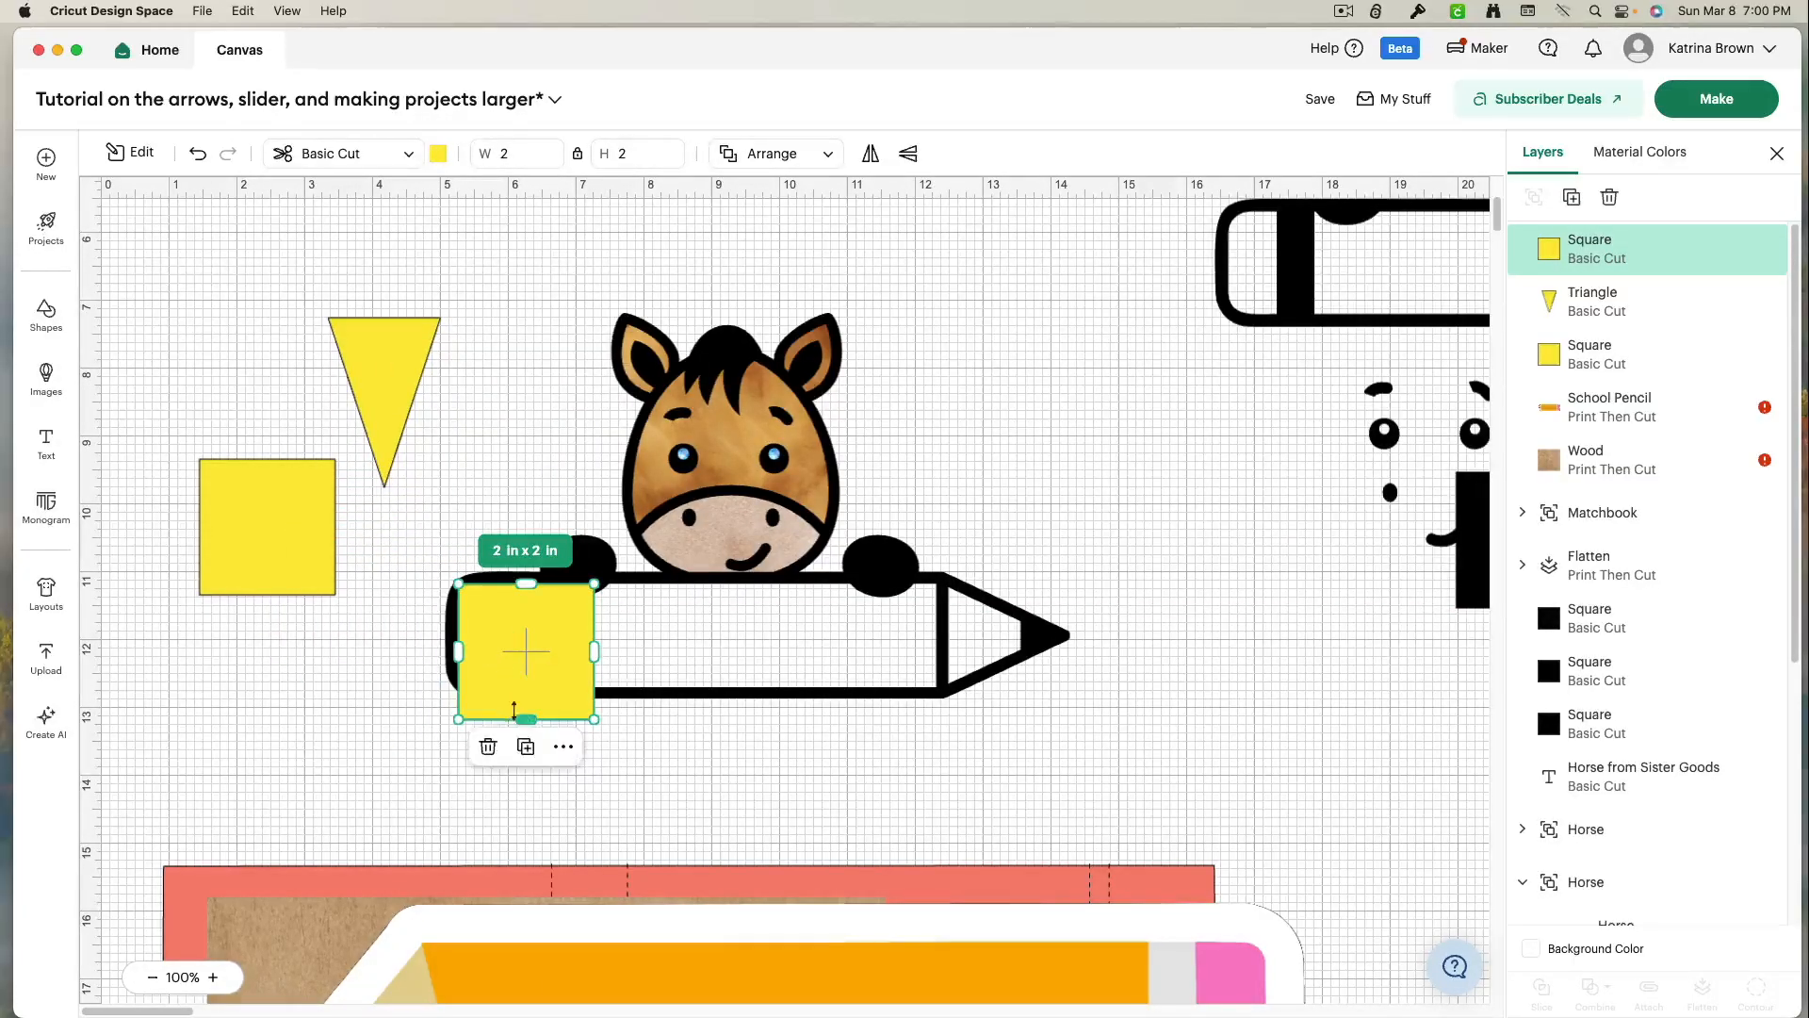
drag(517, 713, 514, 676)
drag(594, 634, 530, 649)
- Place the other yellow square over the pencil's body and stretch it to about 5.86 x 1.65 in
drag(267, 507, 610, 633)
drag(608, 716, 604, 693)
drag(677, 638, 941, 638)
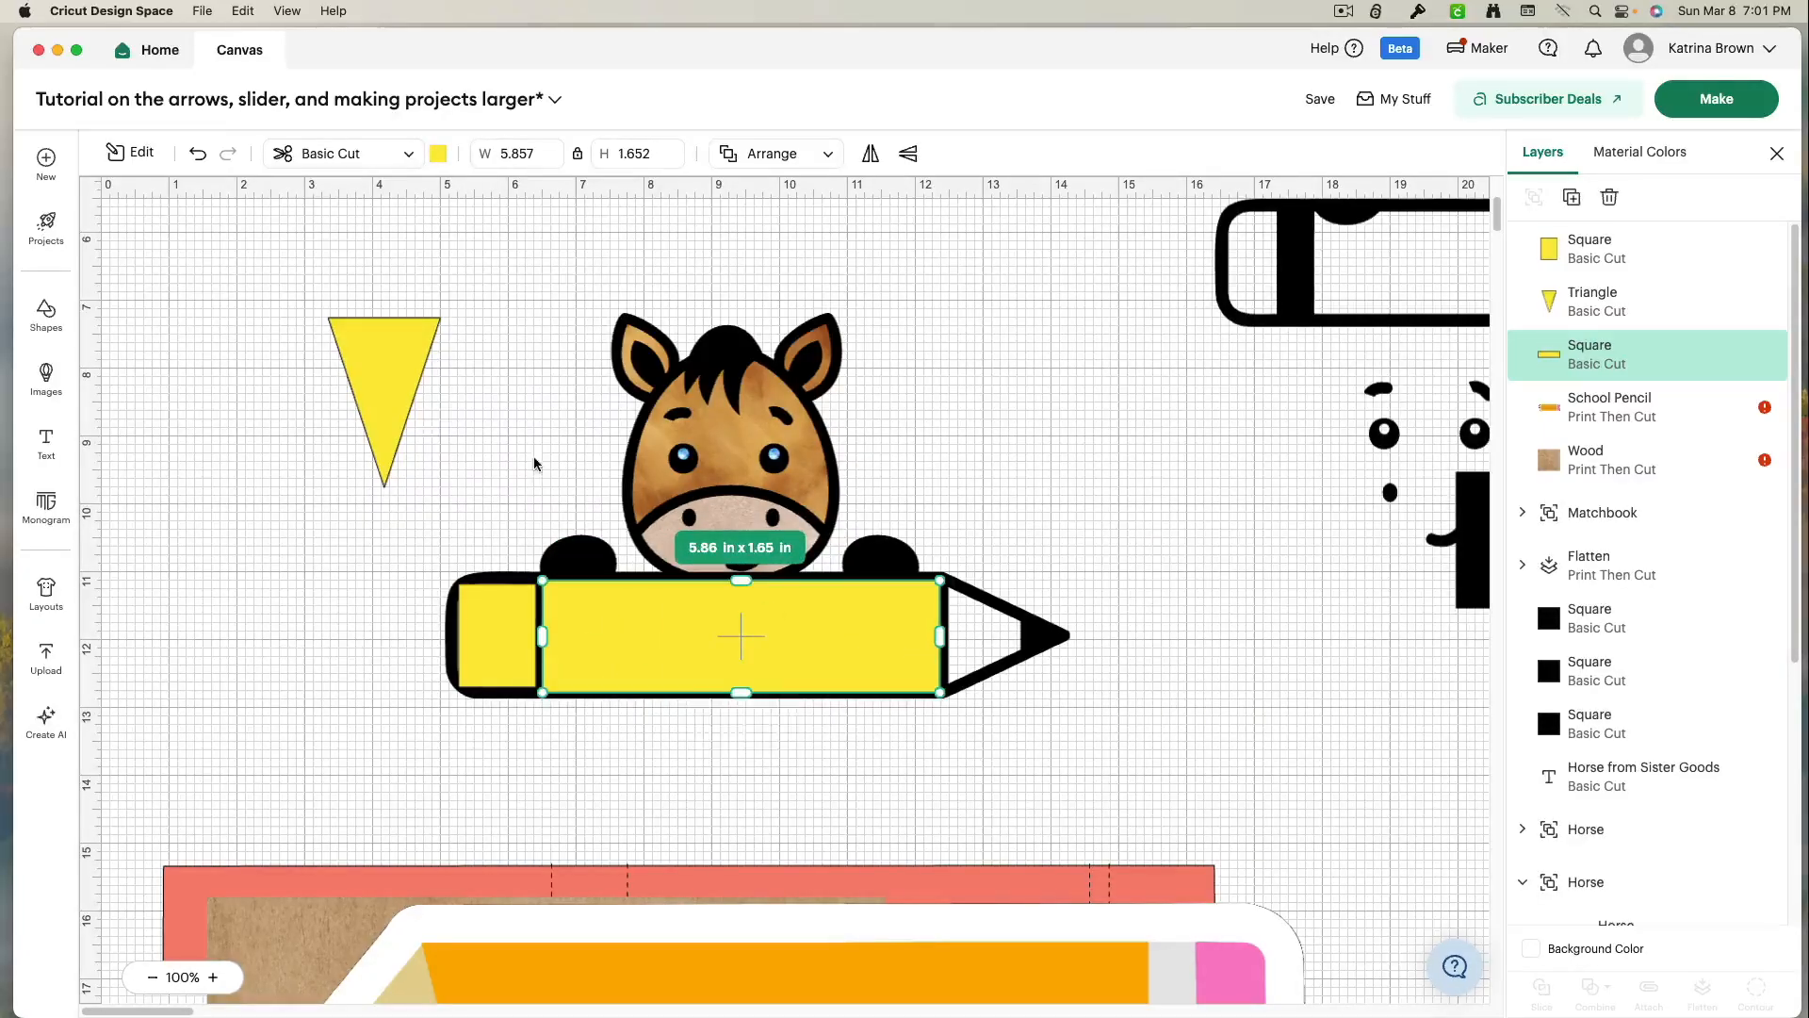
- Rotate the yellow triangle to point along the pencil and fit it over the pencil's tip
click(394, 403)
mouse_move(451, 499)
mouse_down()
mouse_move(521, 392)
mouse_move(496, 331)
mouse_up()
mouse_move(351, 391)
mouse_down()
mouse_move(962, 590)
mouse_move(997, 625)
mouse_up()
drag(1114, 637, 1062, 636)
click(1097, 660)
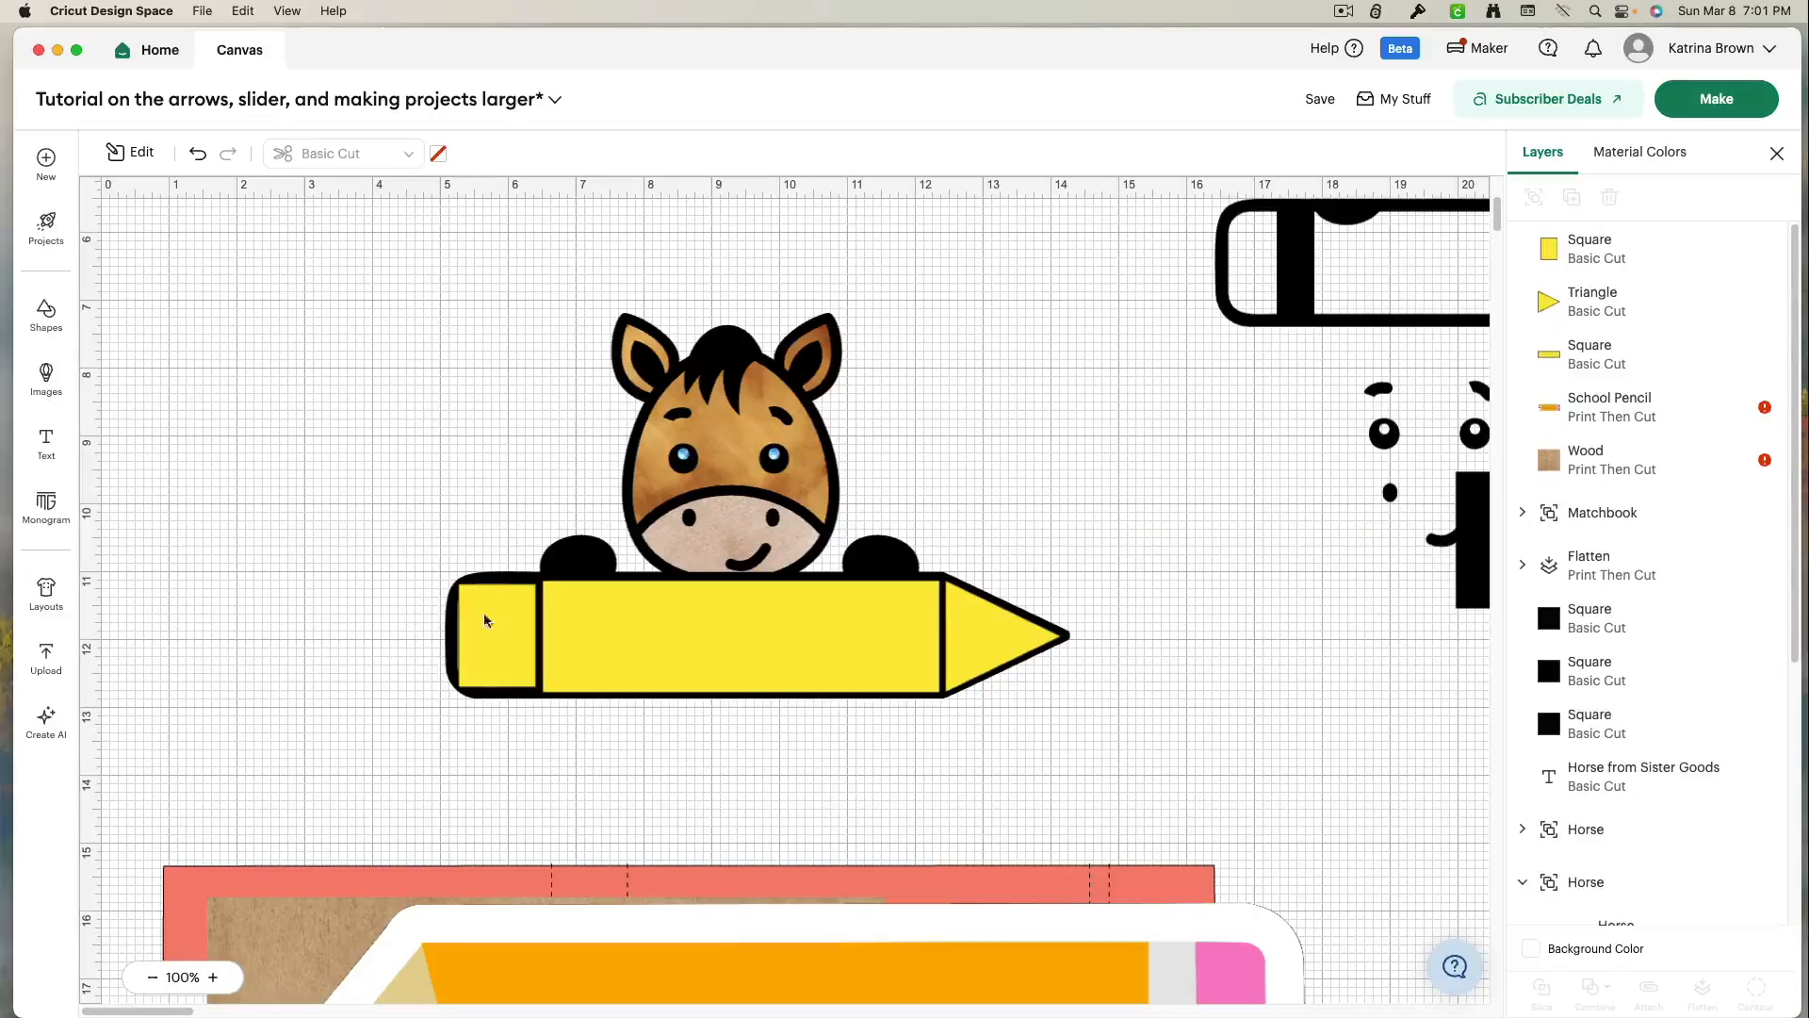
- Raise the Matchbook strip with the eraser-sized yellow square on top of it and delete the Matchbook's Score layer
drag(490, 880, 554, 769)
mouse_move(507, 656)
mouse_down()
mouse_move(482, 705)
mouse_move(343, 833)
mouse_up()
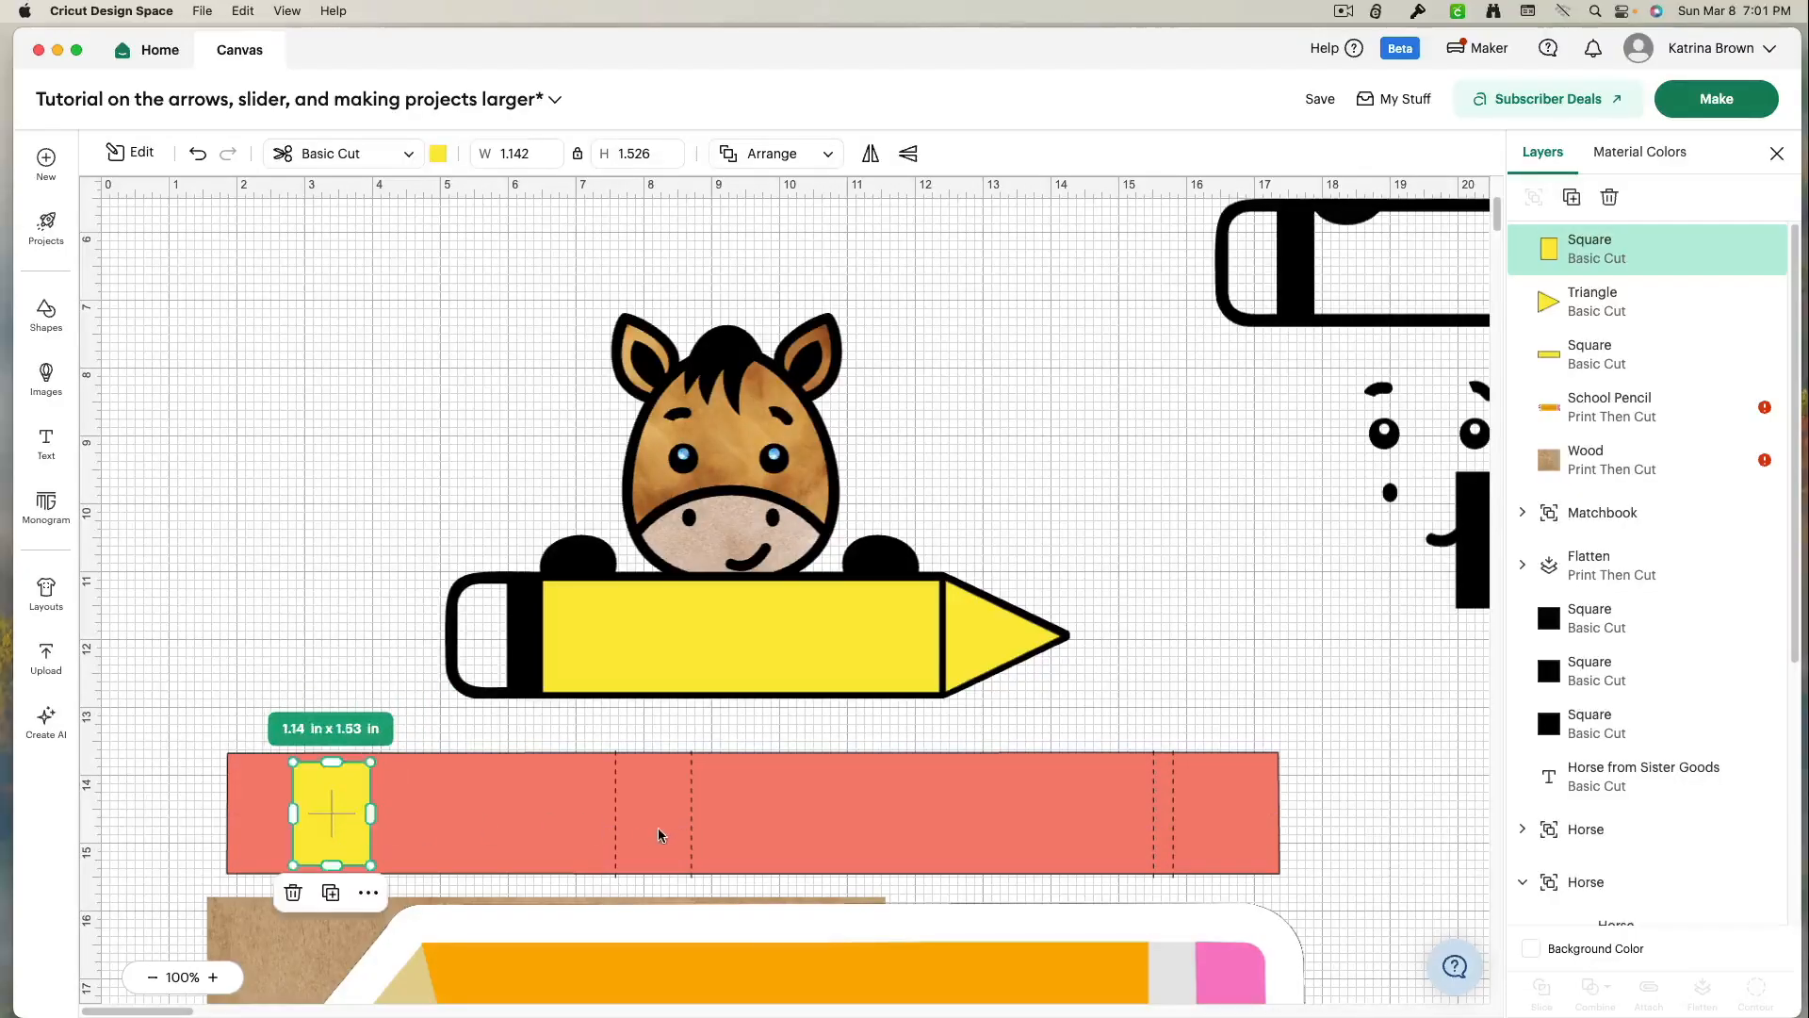
click(618, 838)
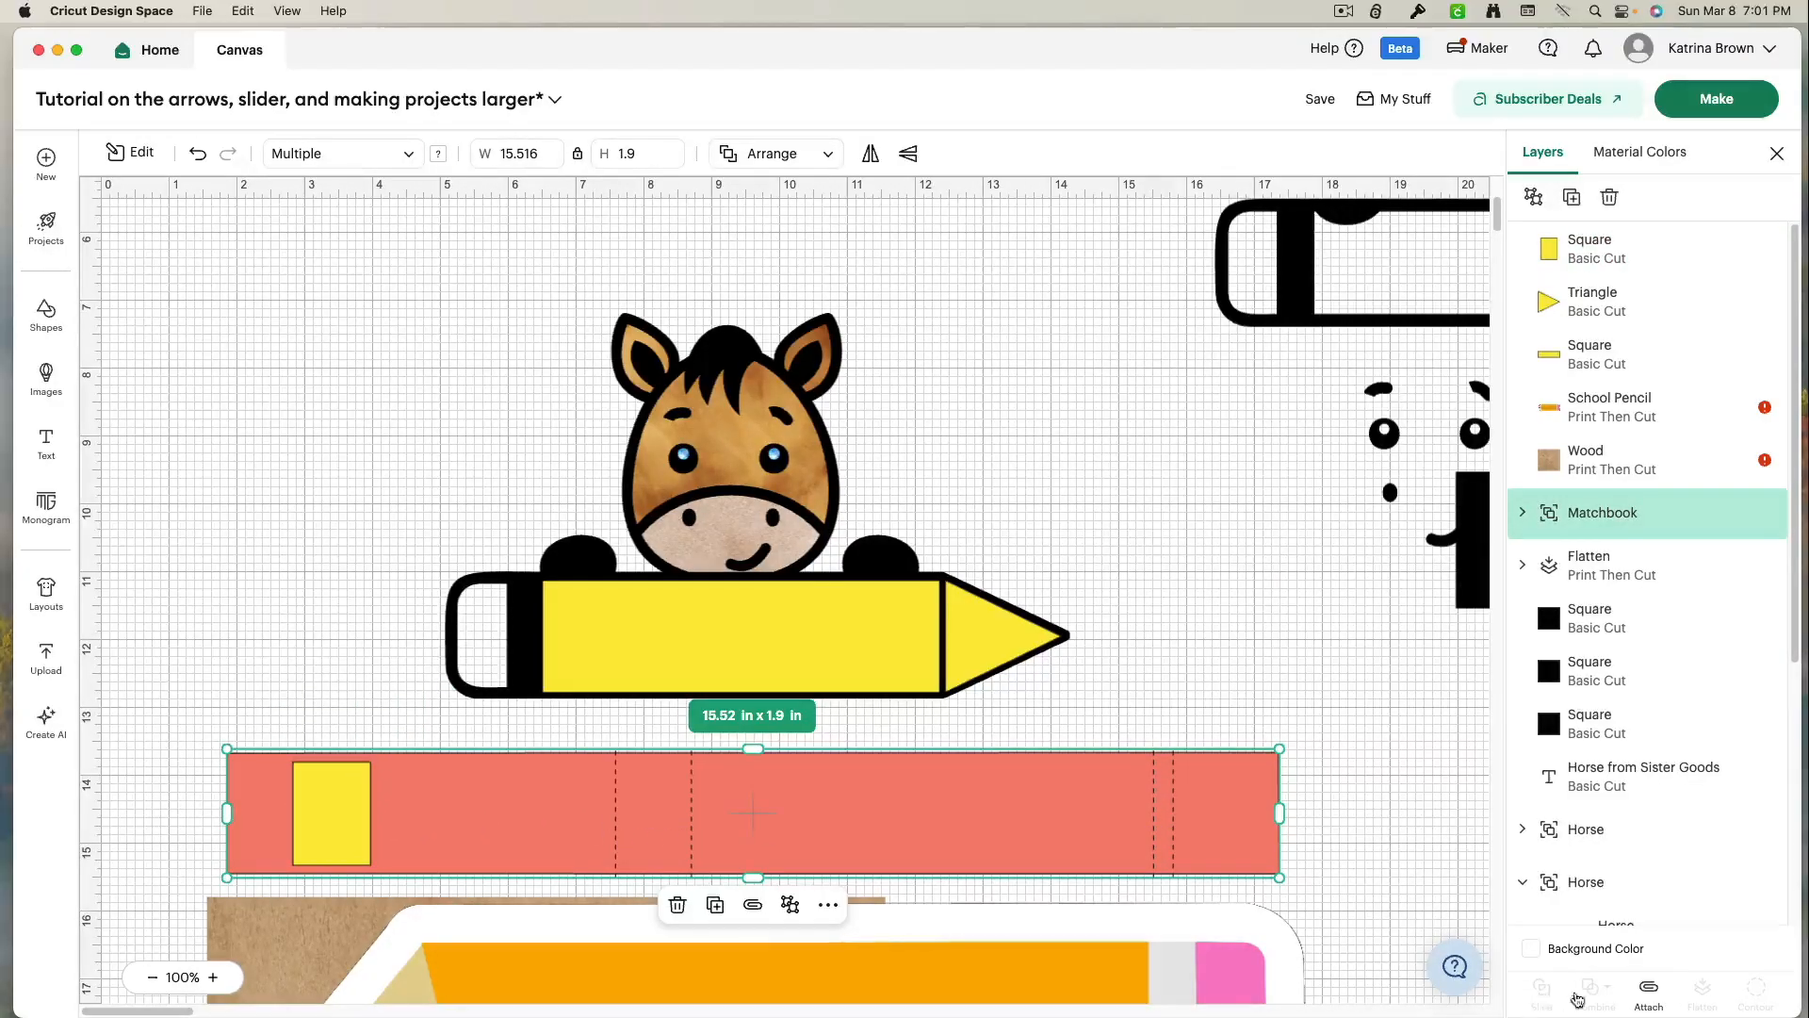
click(1521, 513)
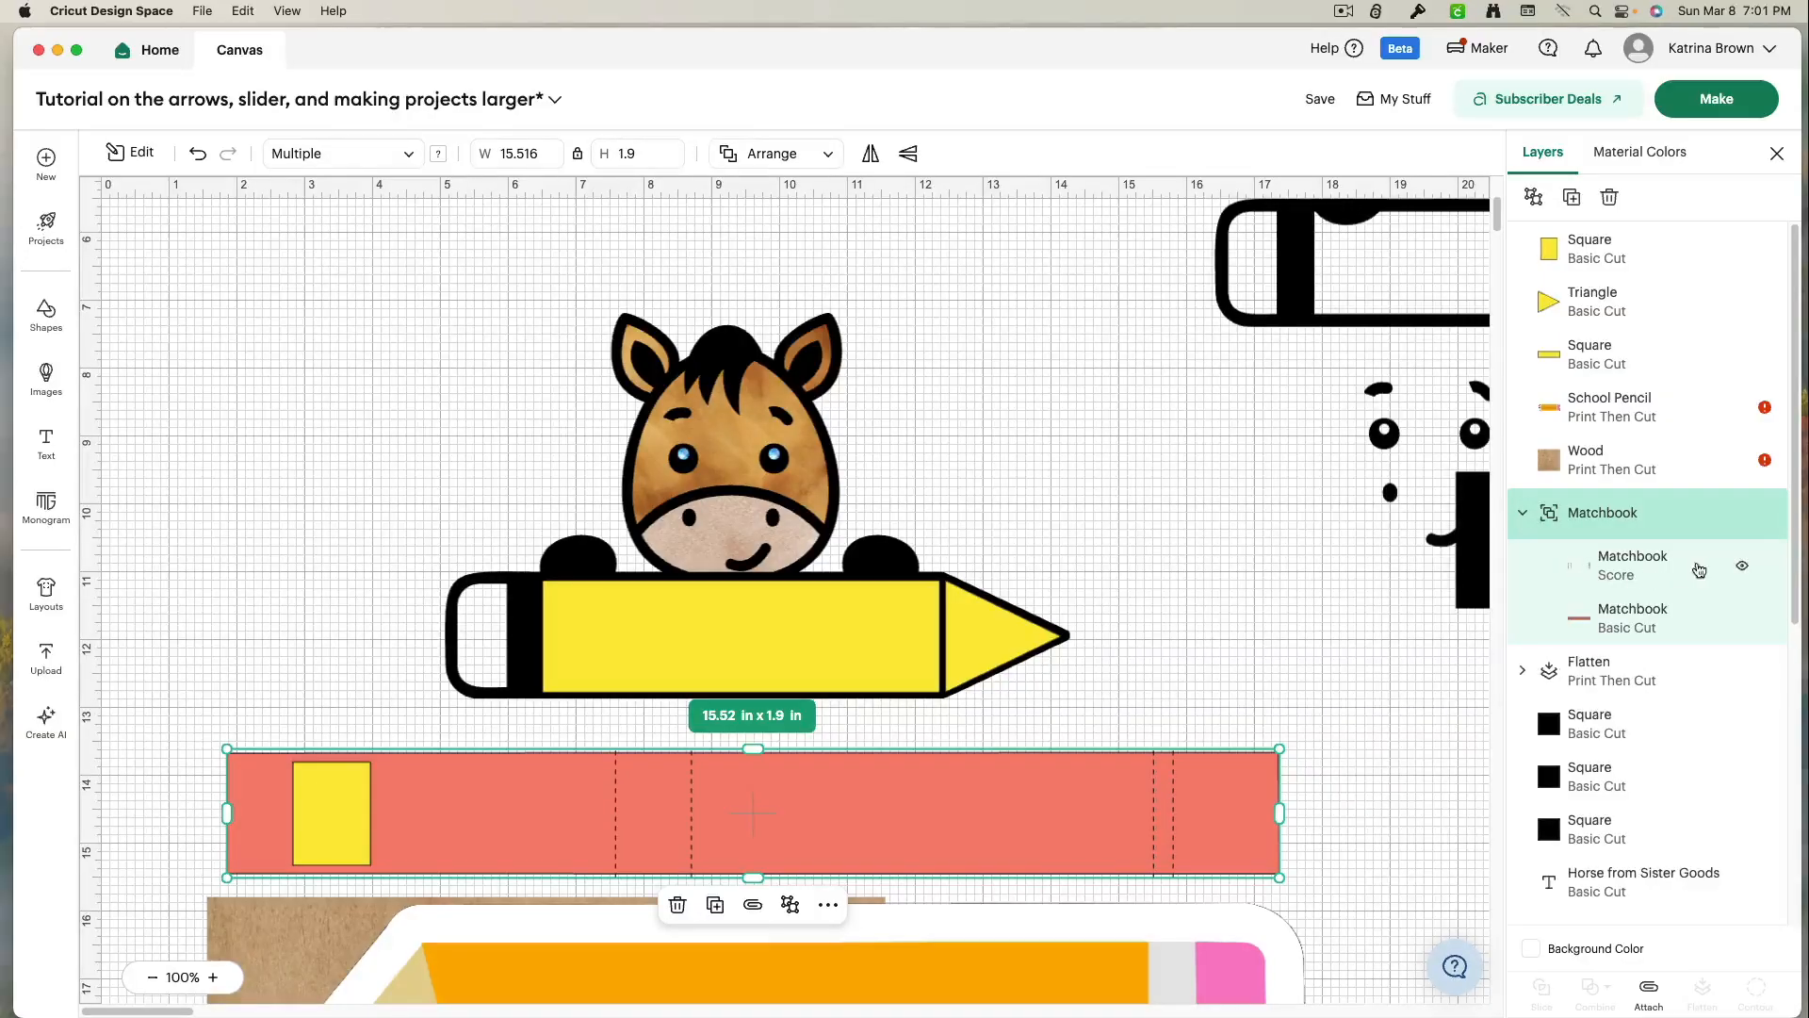
click(1635, 568)
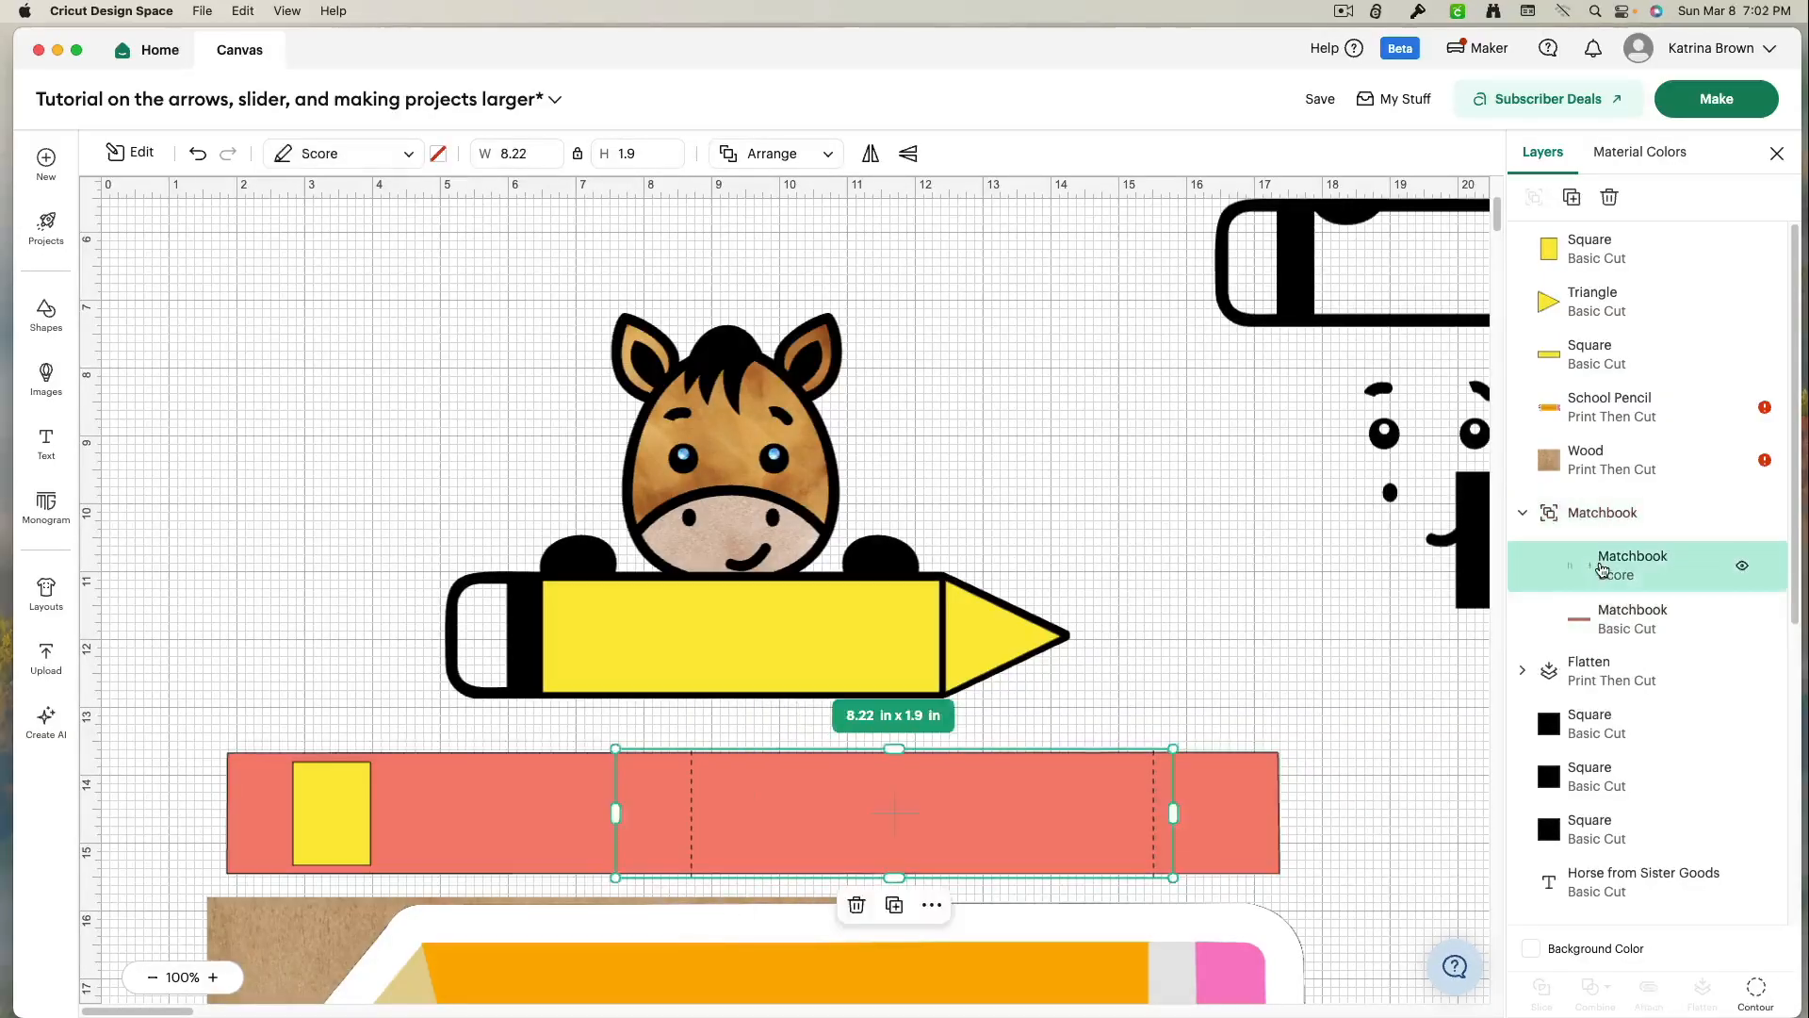
key(Delete)
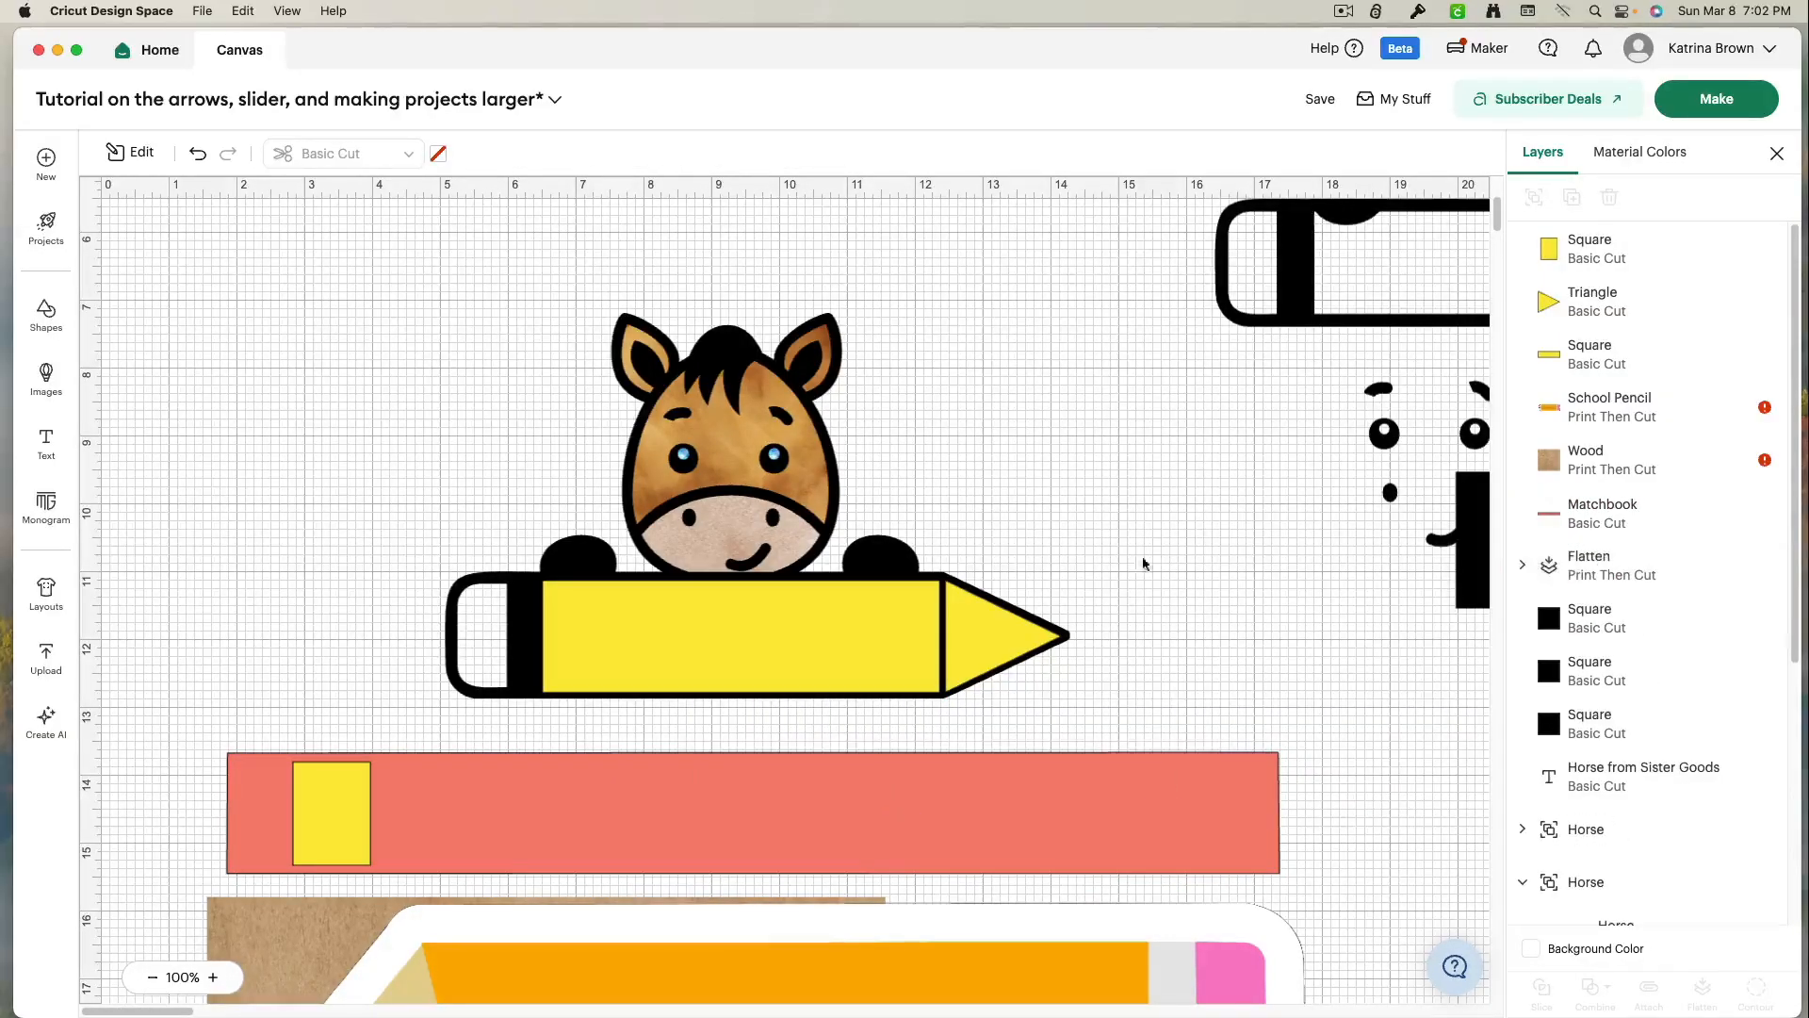
- Slice the Matchbook strip with the yellow square and move the coral cutout onto the pencil's eraser end
click(383, 801)
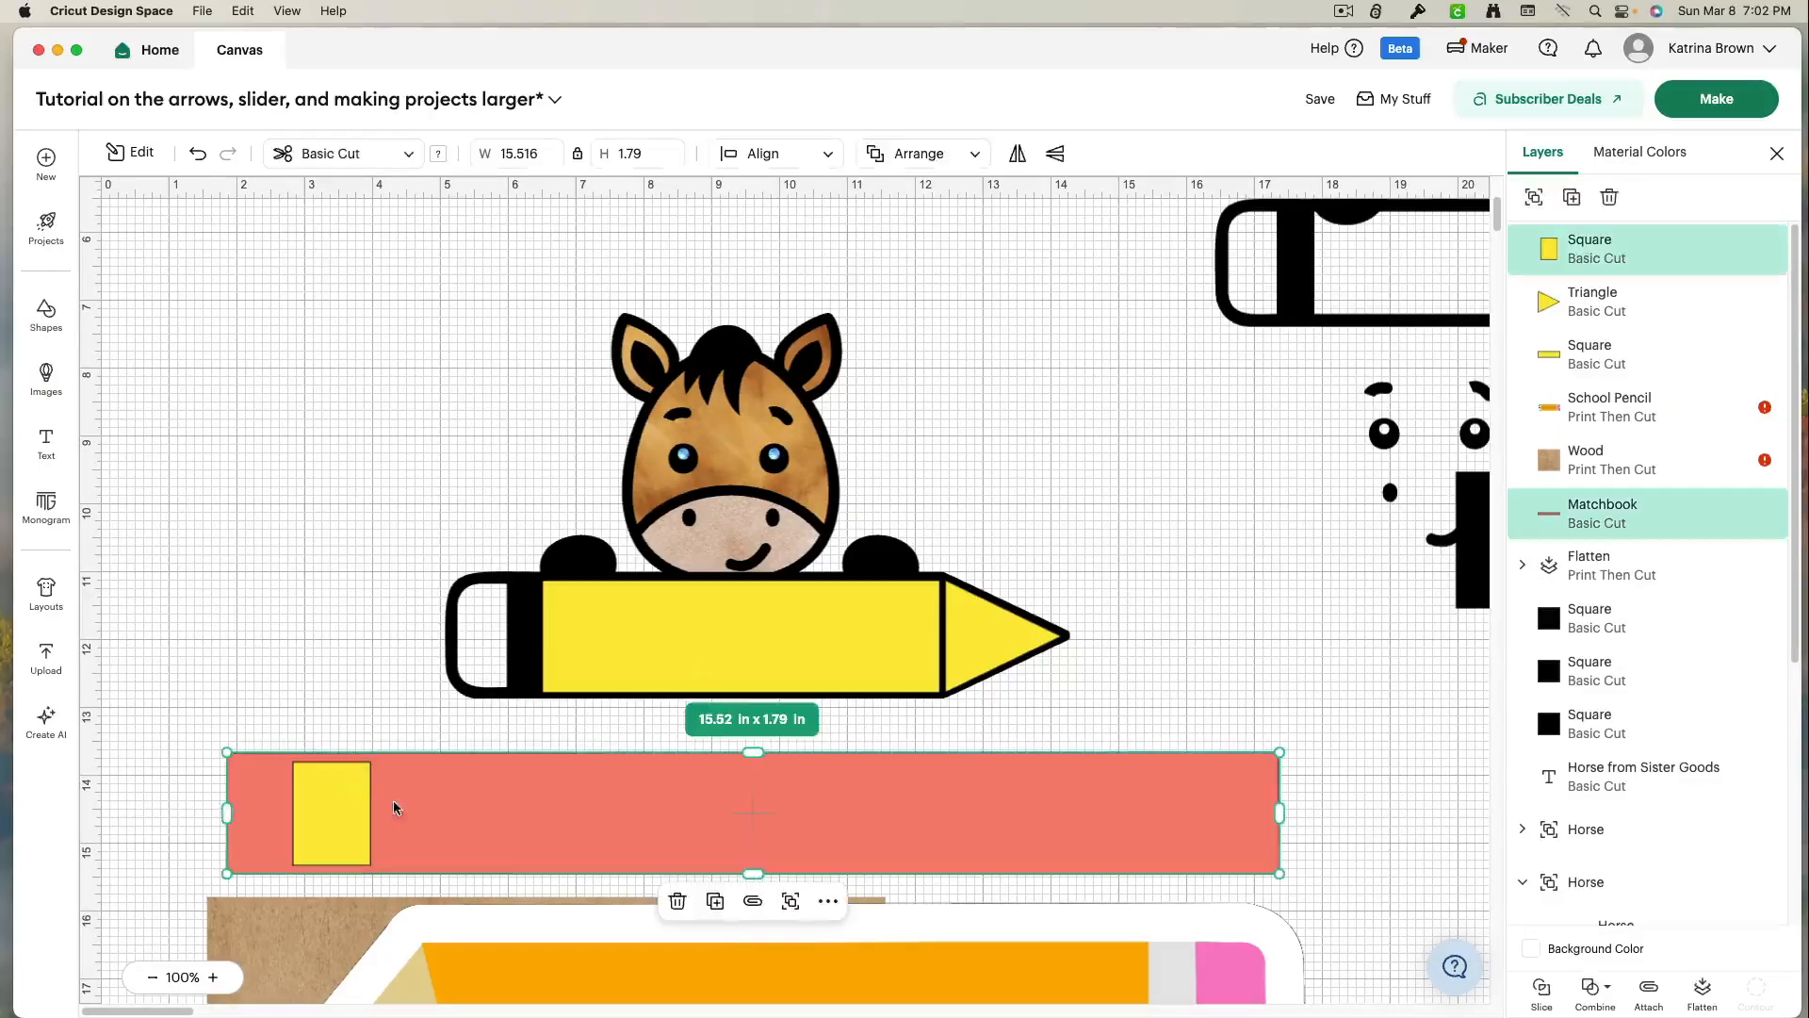
click(1540, 992)
drag(331, 810, 598, 819)
drag(358, 791, 524, 614)
- Delete the leftover coral strip and the yellow square from the eraser slice
click(499, 809)
shift+click(597, 816)
key(Delete)
- Raise the Wood image, rotate it a quarter turn so its grain runs horizontally, and place the yellow triangle on it
drag(247, 978, 253, 794)
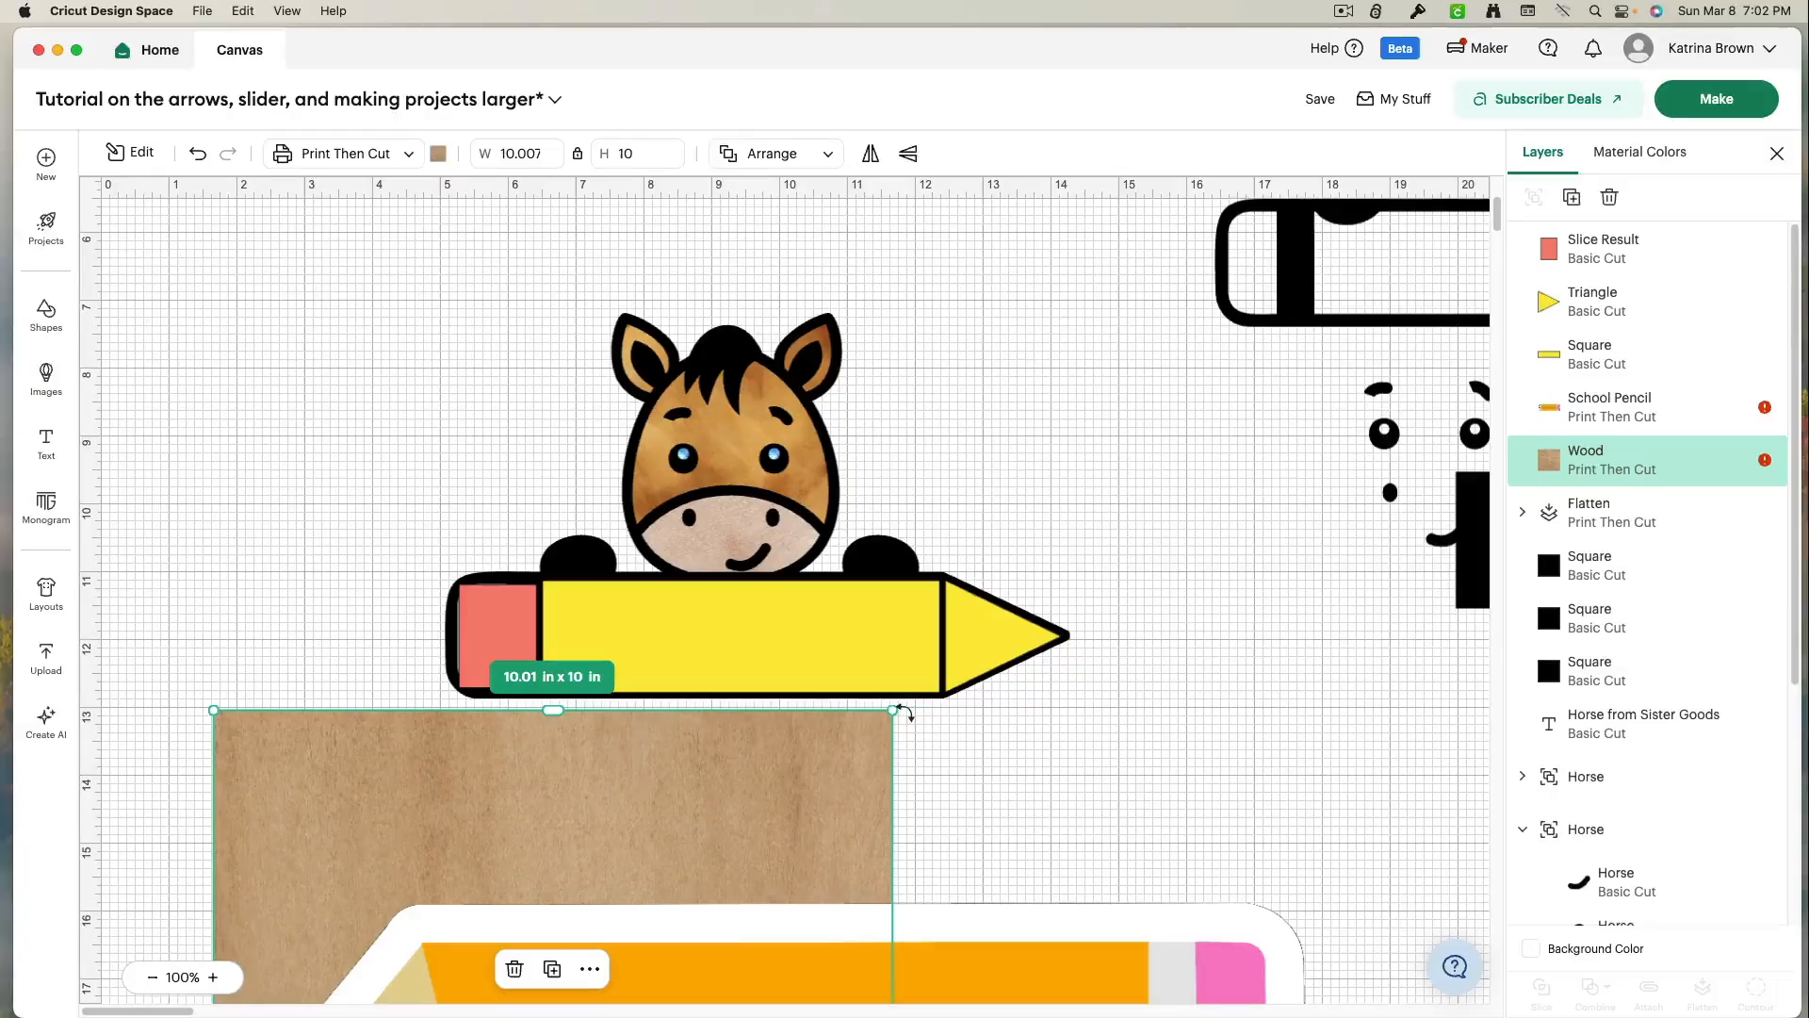
drag(902, 713, 144, 614)
mouse_move(965, 635)
mouse_down()
mouse_move(862, 727)
mouse_move(303, 789)
mouse_move(232, 778)
mouse_move(362, 815)
mouse_up()
drag(168, 775, 361, 833)
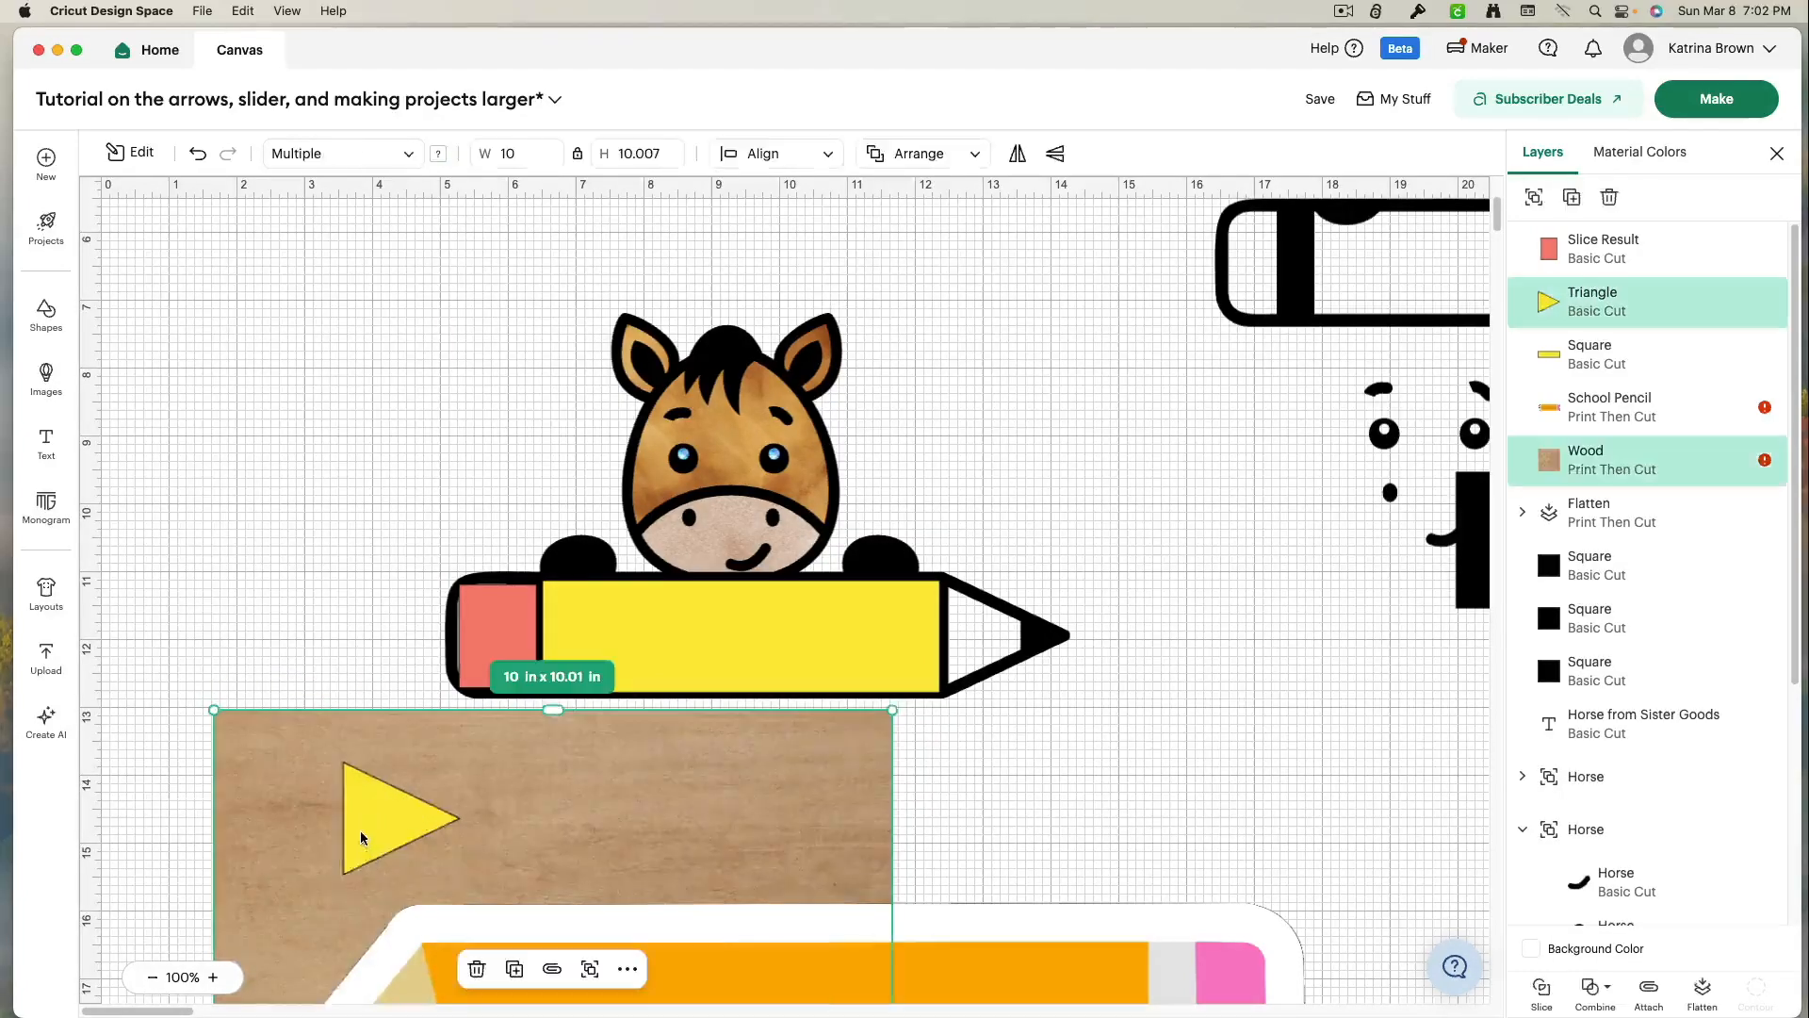
- Slice the Wood image with the yellow triangle and move the wood cutout onto the pencil's tip
click(1542, 989)
drag(396, 851, 379, 935)
mouse_move(376, 806)
mouse_down()
mouse_move(929, 702)
mouse_move(979, 617)
mouse_up()
- Delete the leftover Wood image and the yellow triangle from the tip slice
click(509, 805)
shift+click(347, 880)
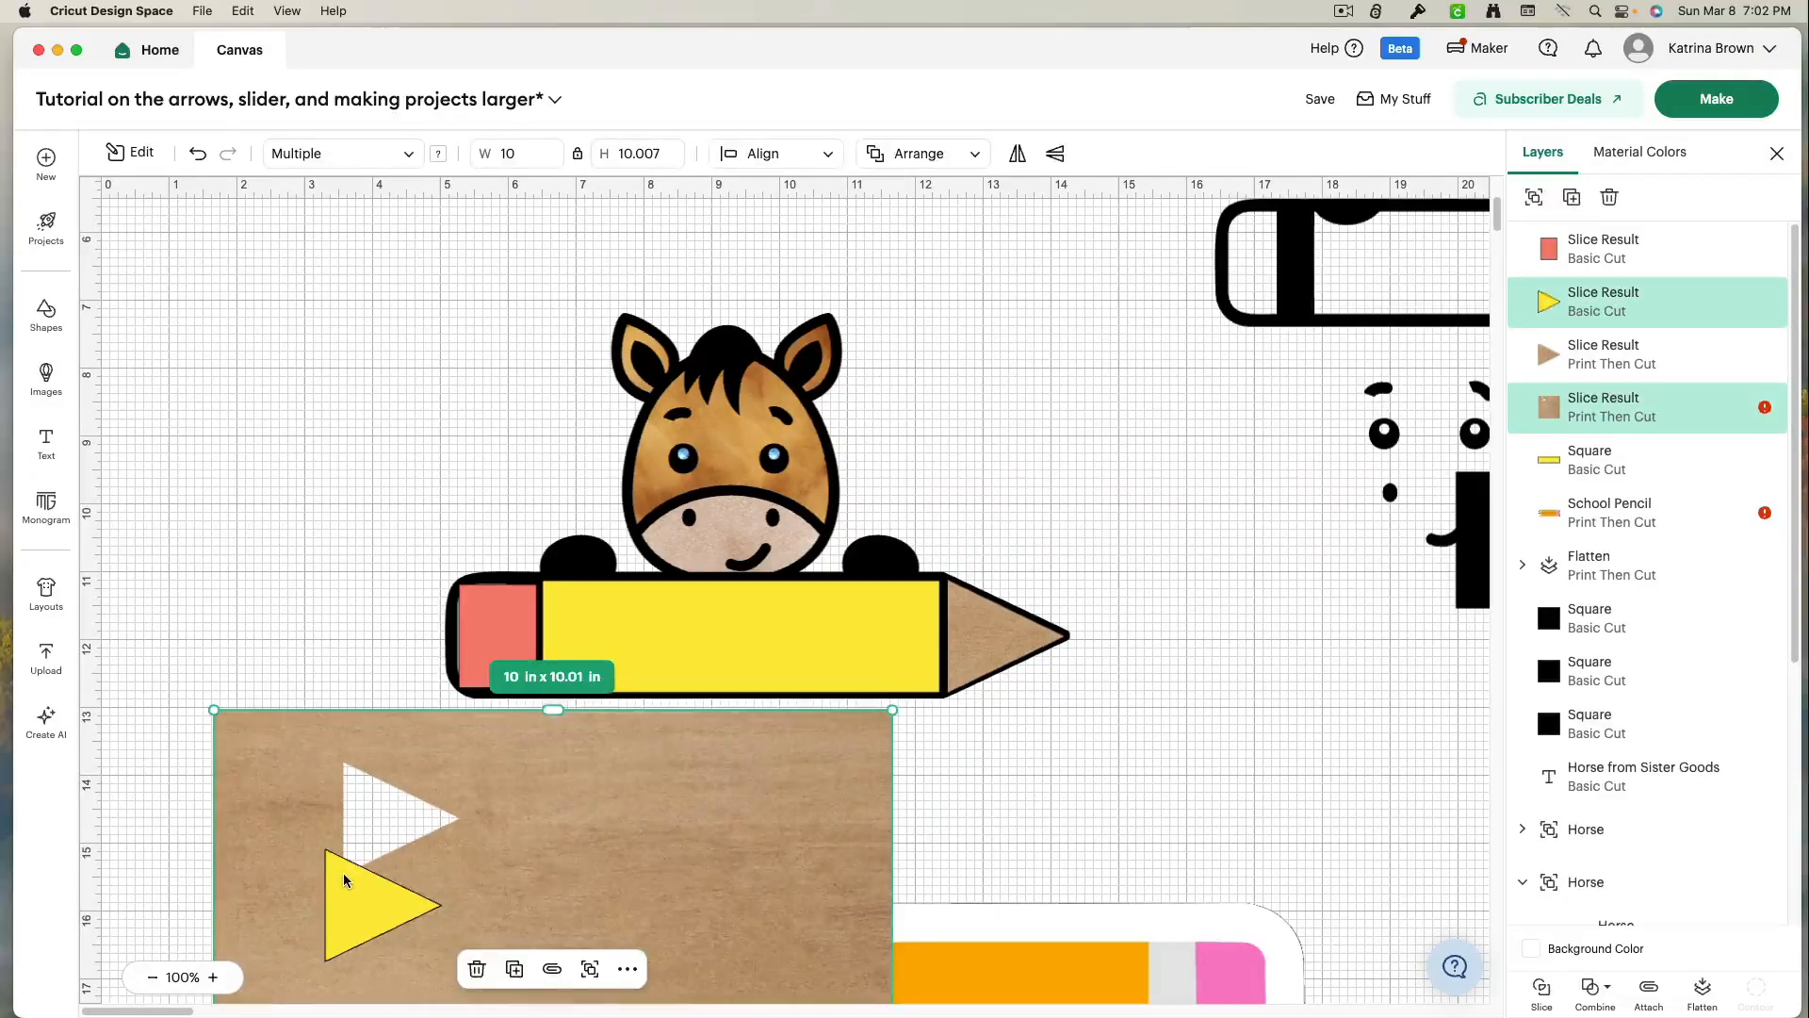
key(Delete)
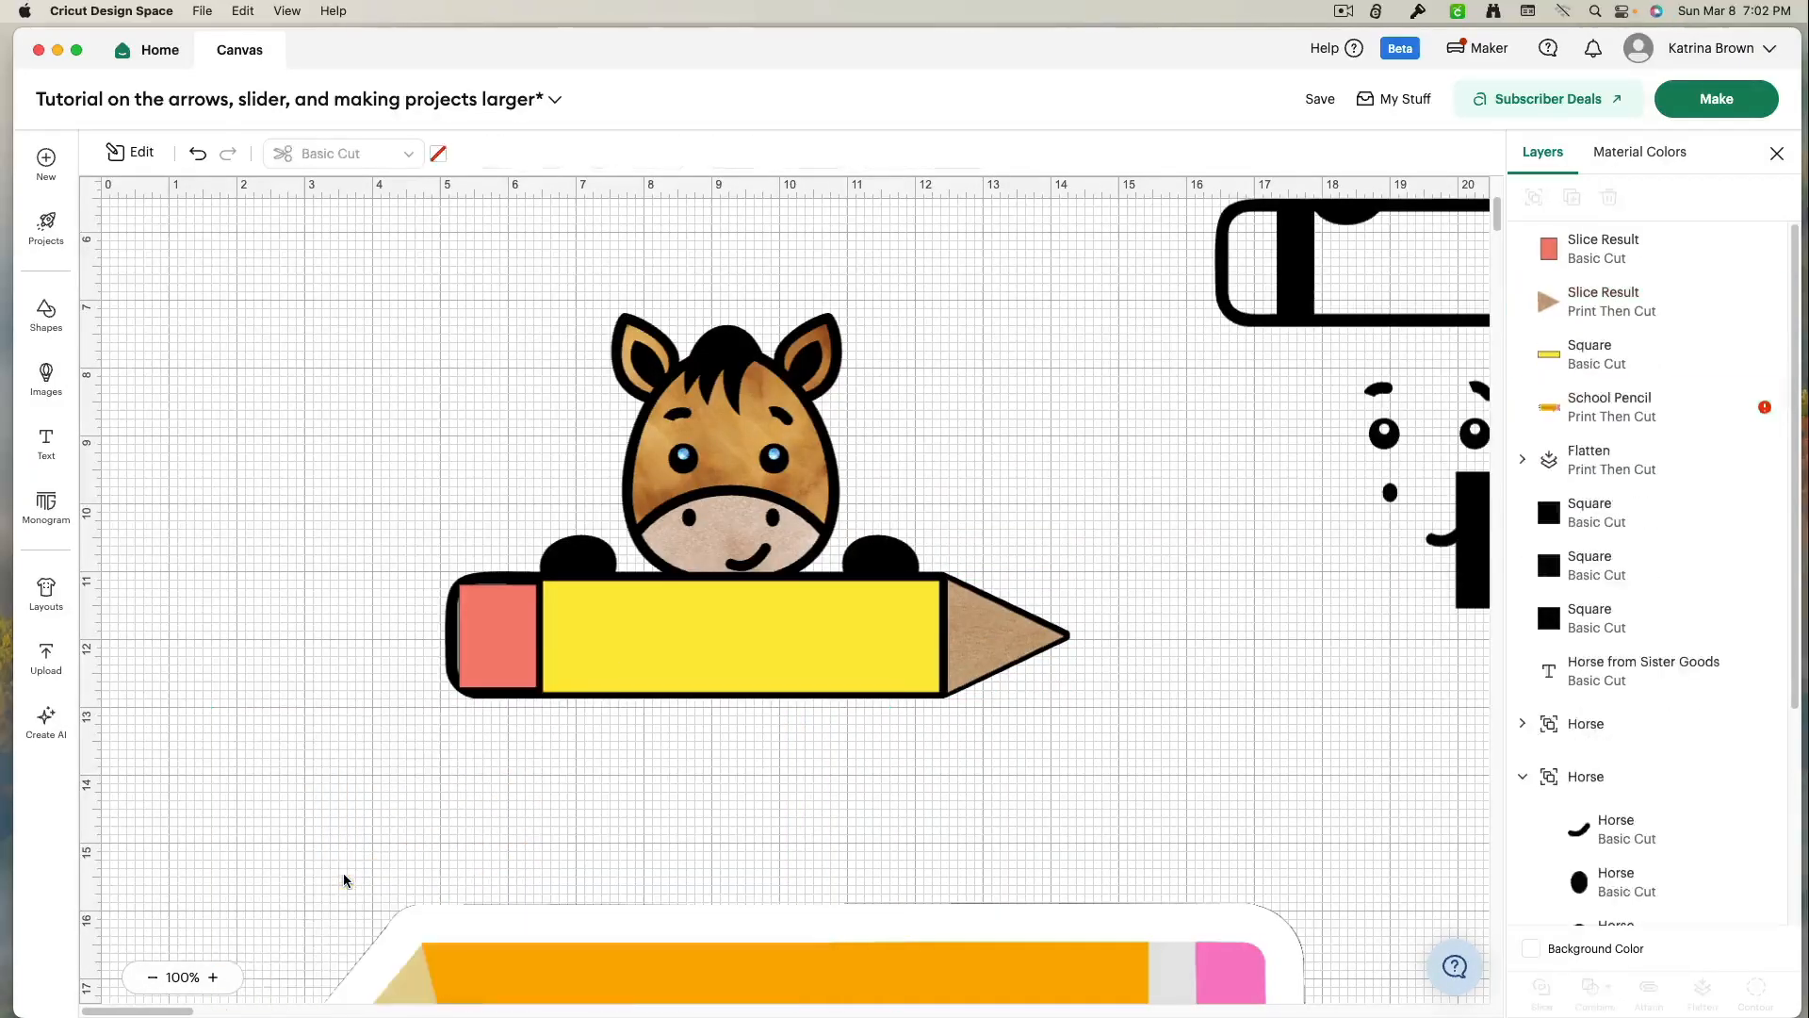
- Raise the School Pencil image under the horse design and flatten its height to about 3.09 in
mouse_move(545, 960)
mouse_down()
mouse_move(455, 799)
mouse_move(456, 765)
mouse_up()
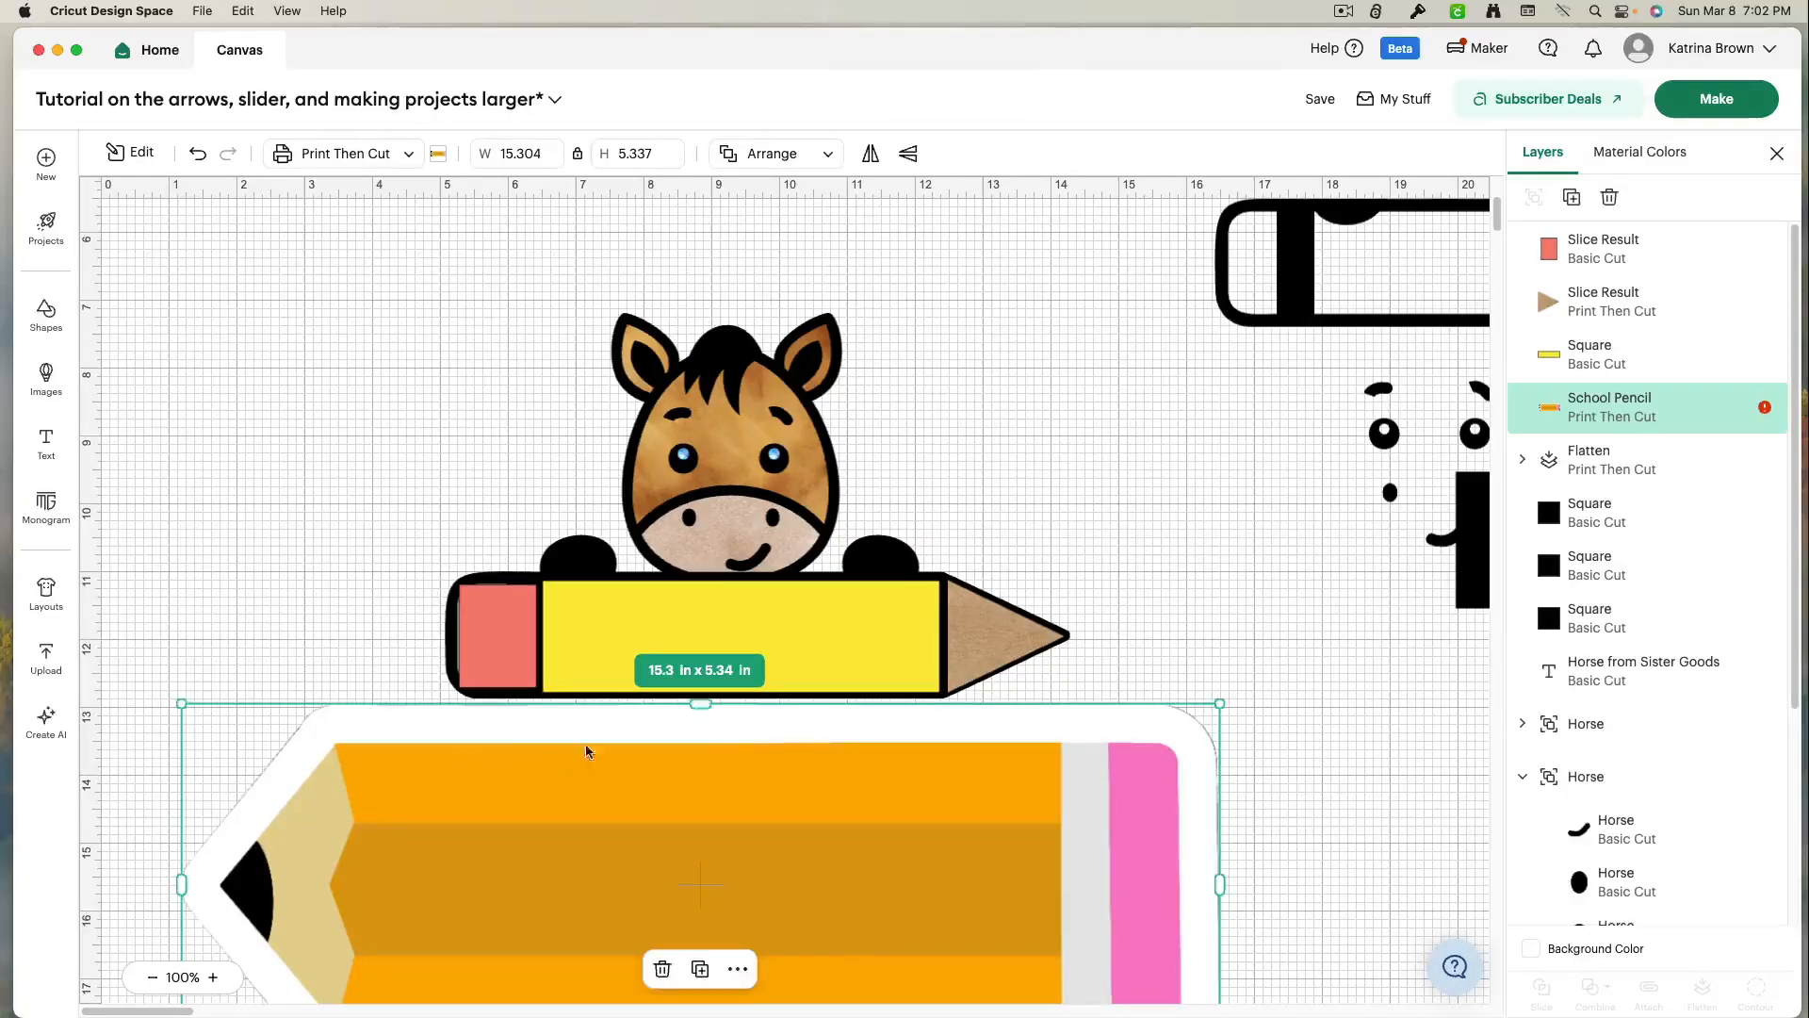
mouse_move(700, 703)
mouse_down()
mouse_move(699, 792)
mouse_move(665, 851)
mouse_up()
drag(657, 915, 667, 815)
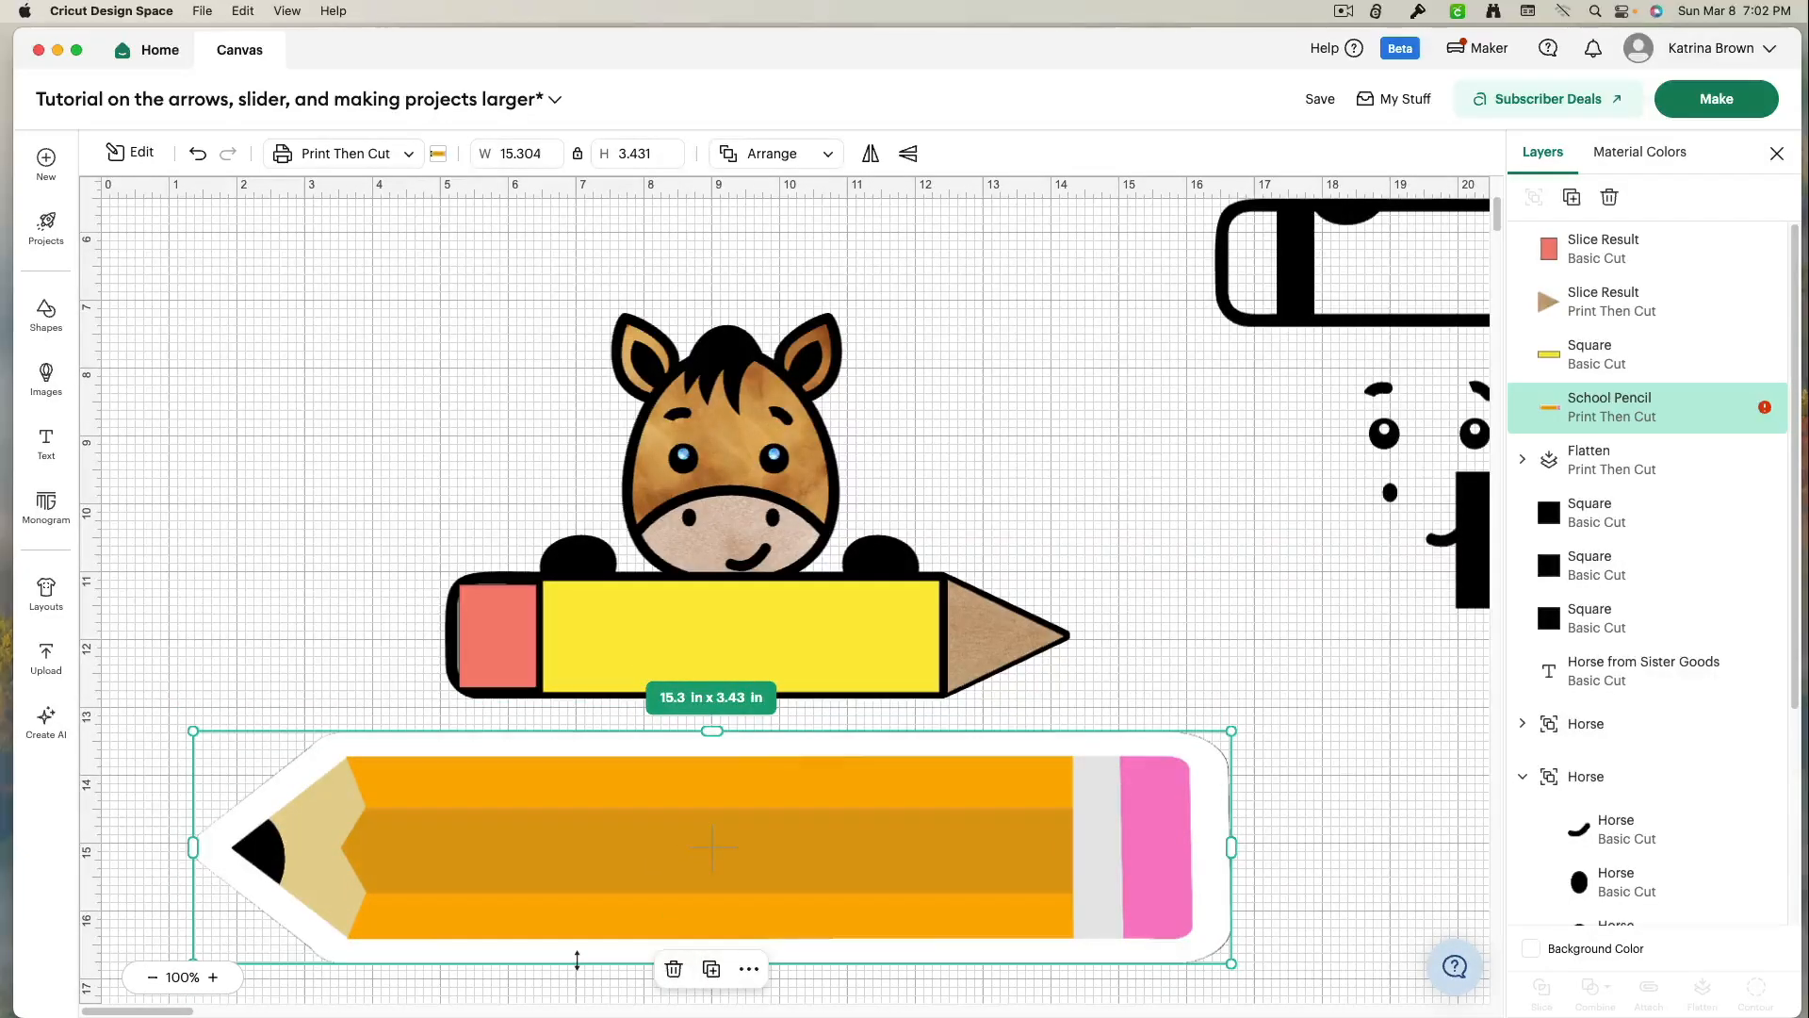
drag(577, 962, 573, 936)
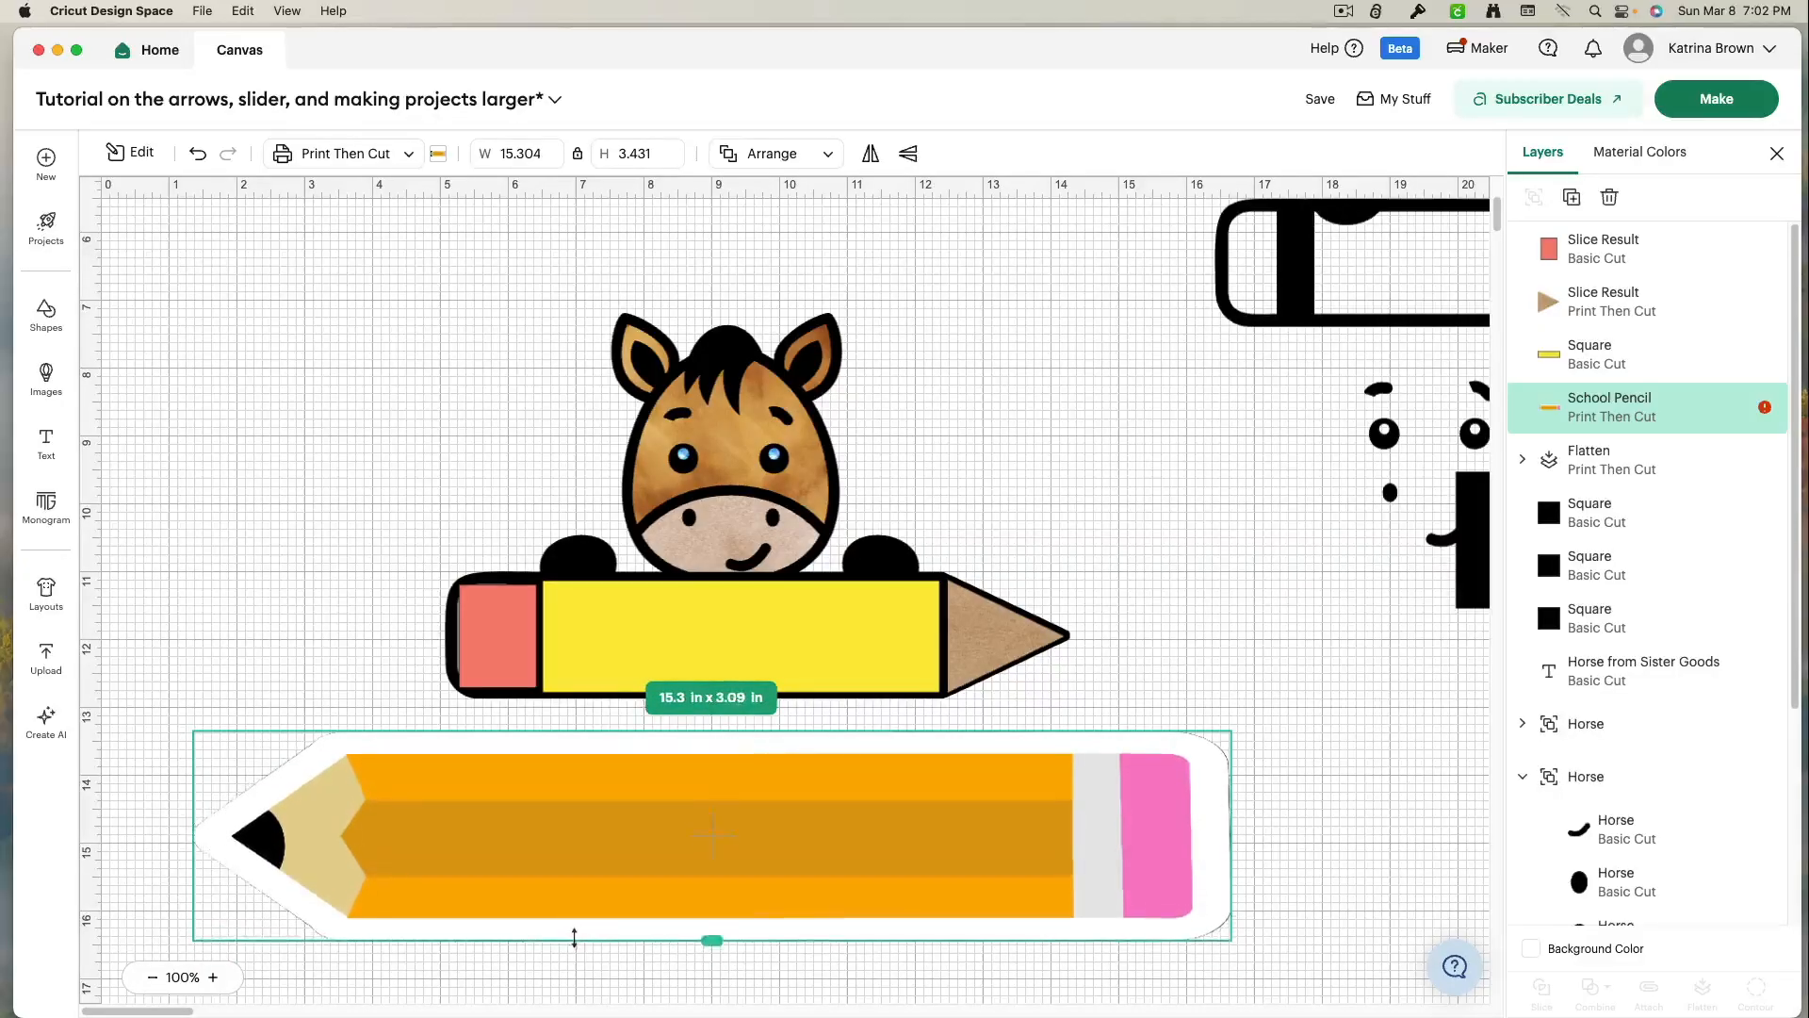
- Place the yellow body rectangle on the School Pencil image and reduce the image's height to about 2.23 in
drag(735, 638, 709, 882)
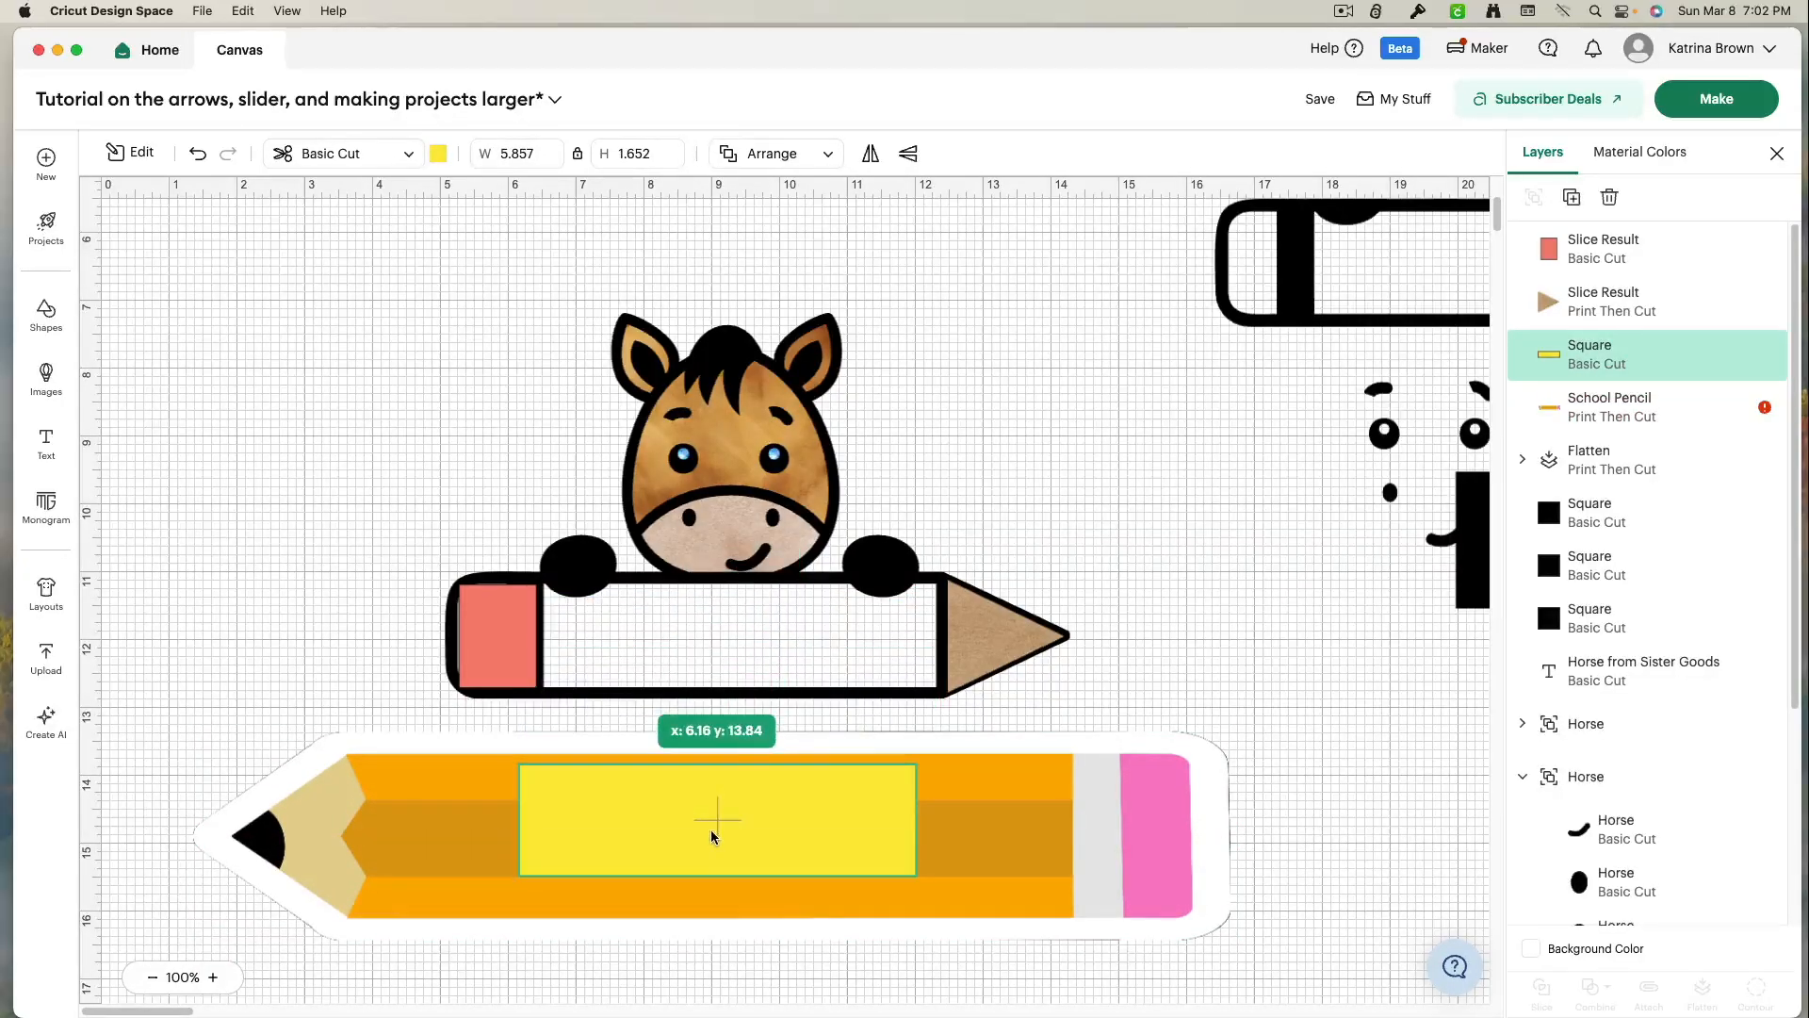
click(471, 912)
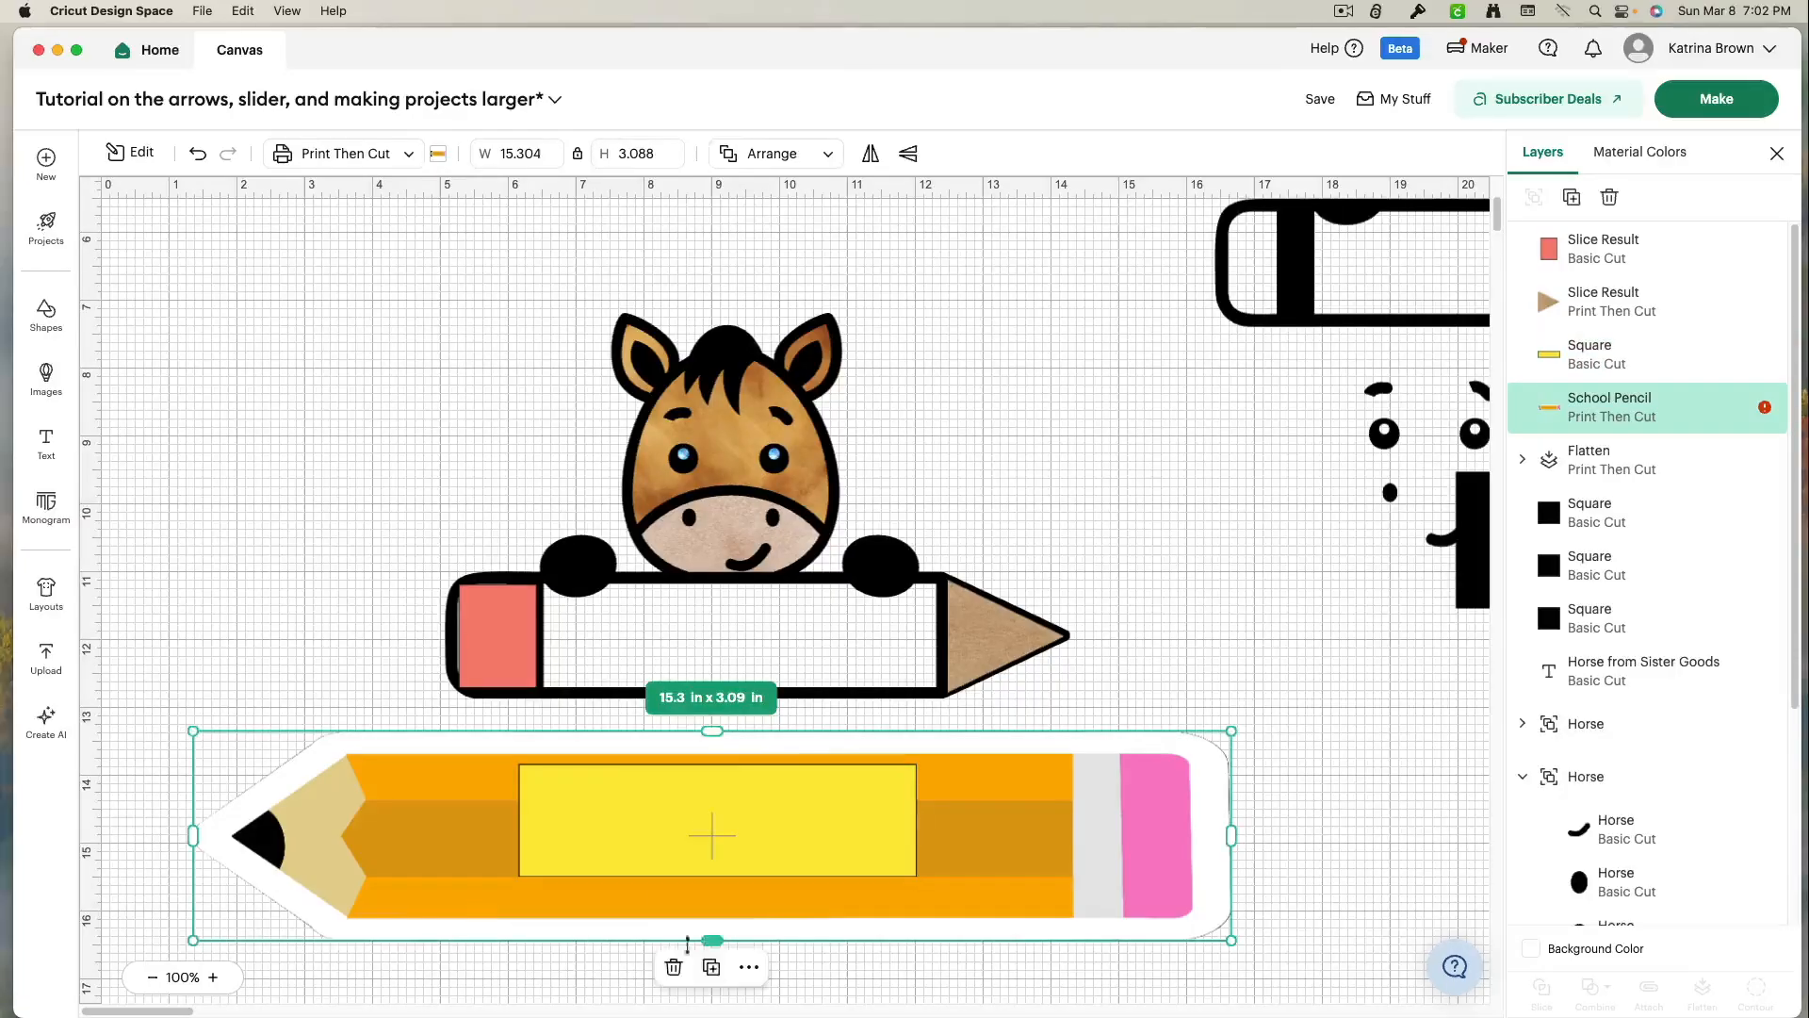
drag(714, 936, 709, 894)
drag(715, 731, 712, 745)
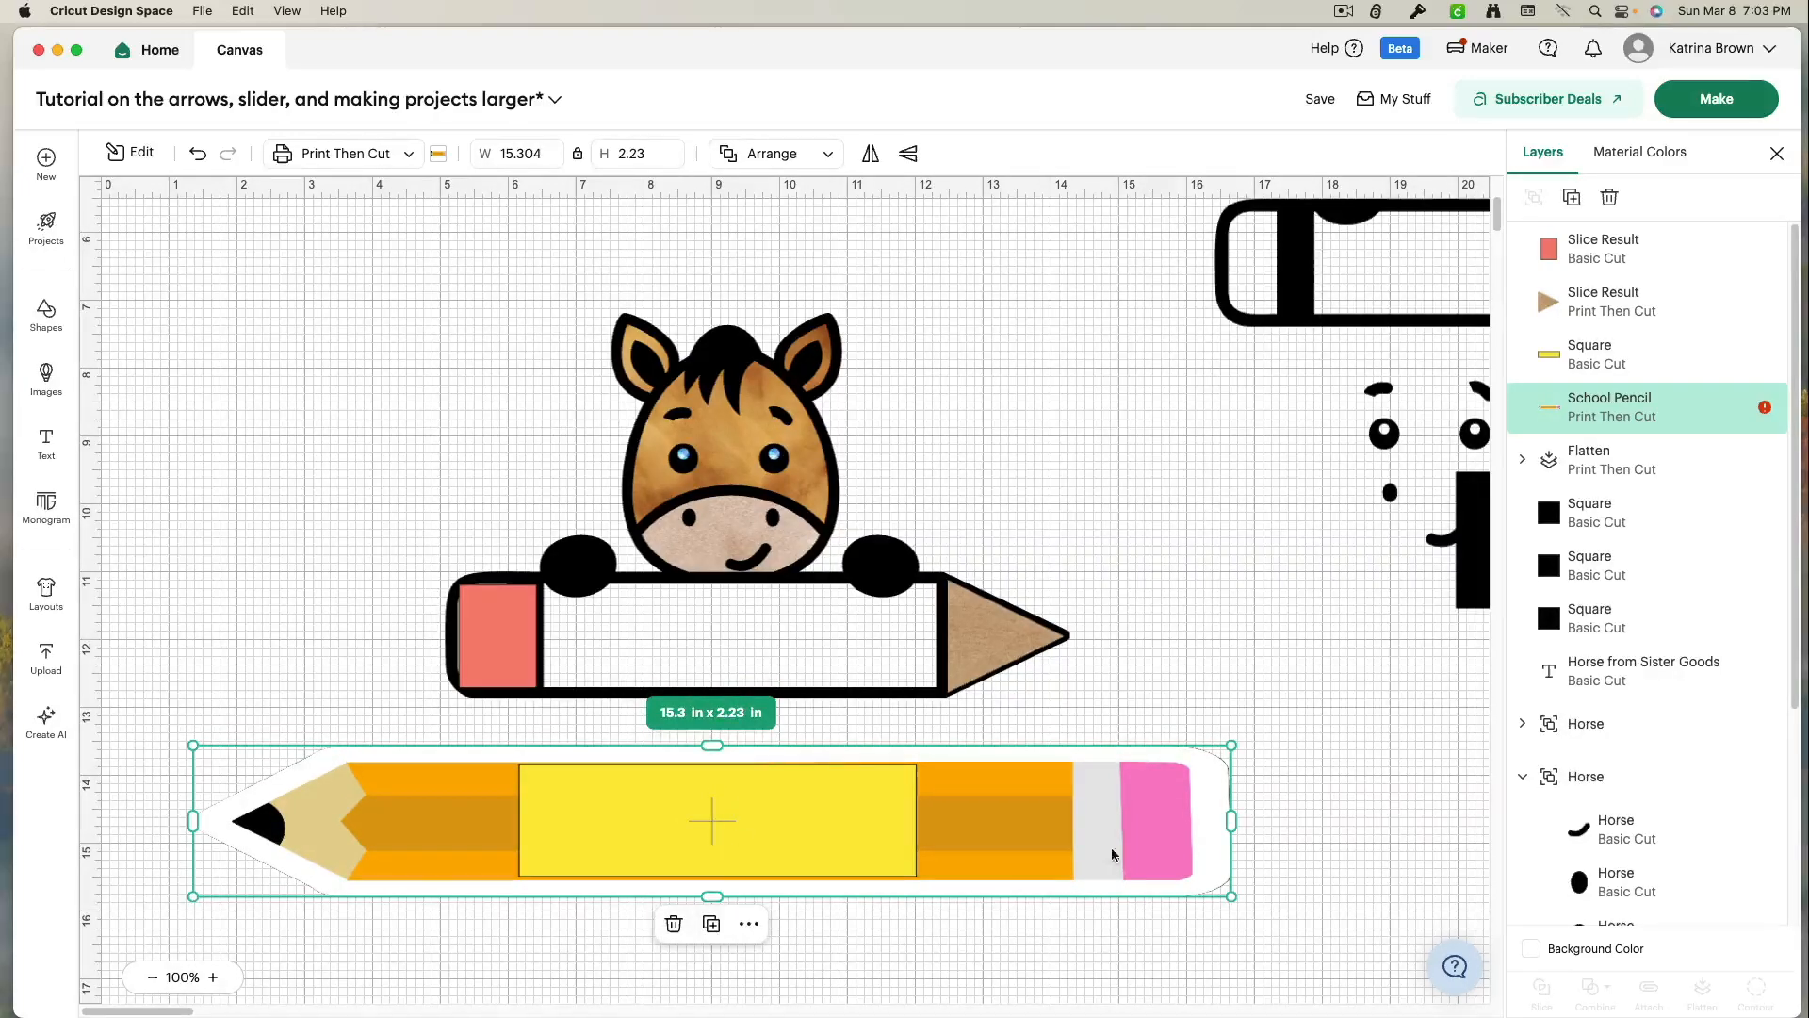
- Slice the School Pencil image with the yellow rectangle and move the striped orange cutout onto the pencil's body
drag(966, 974, 805, 831)
click(1542, 990)
click(852, 819)
drag(853, 820, 867, 624)
- Bring the flattened horse design to the front of the eraser, wood and orange pieces
click(1535, 271)
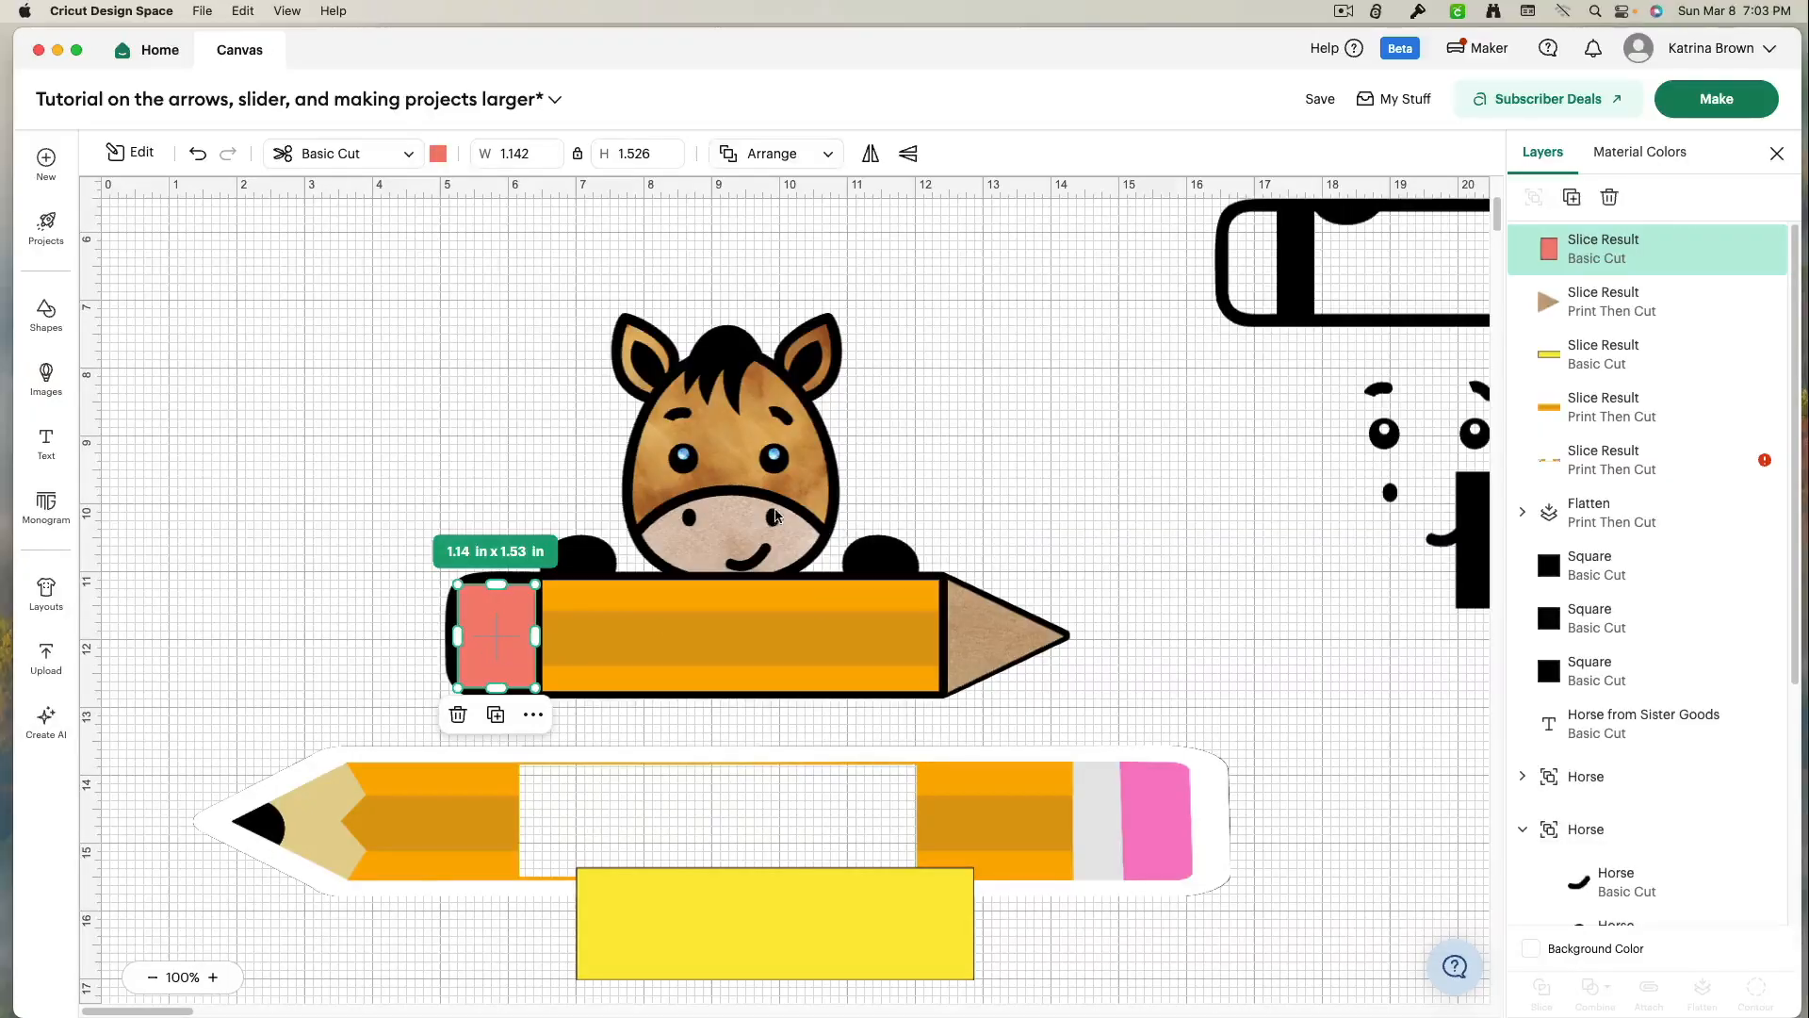
click(774, 516)
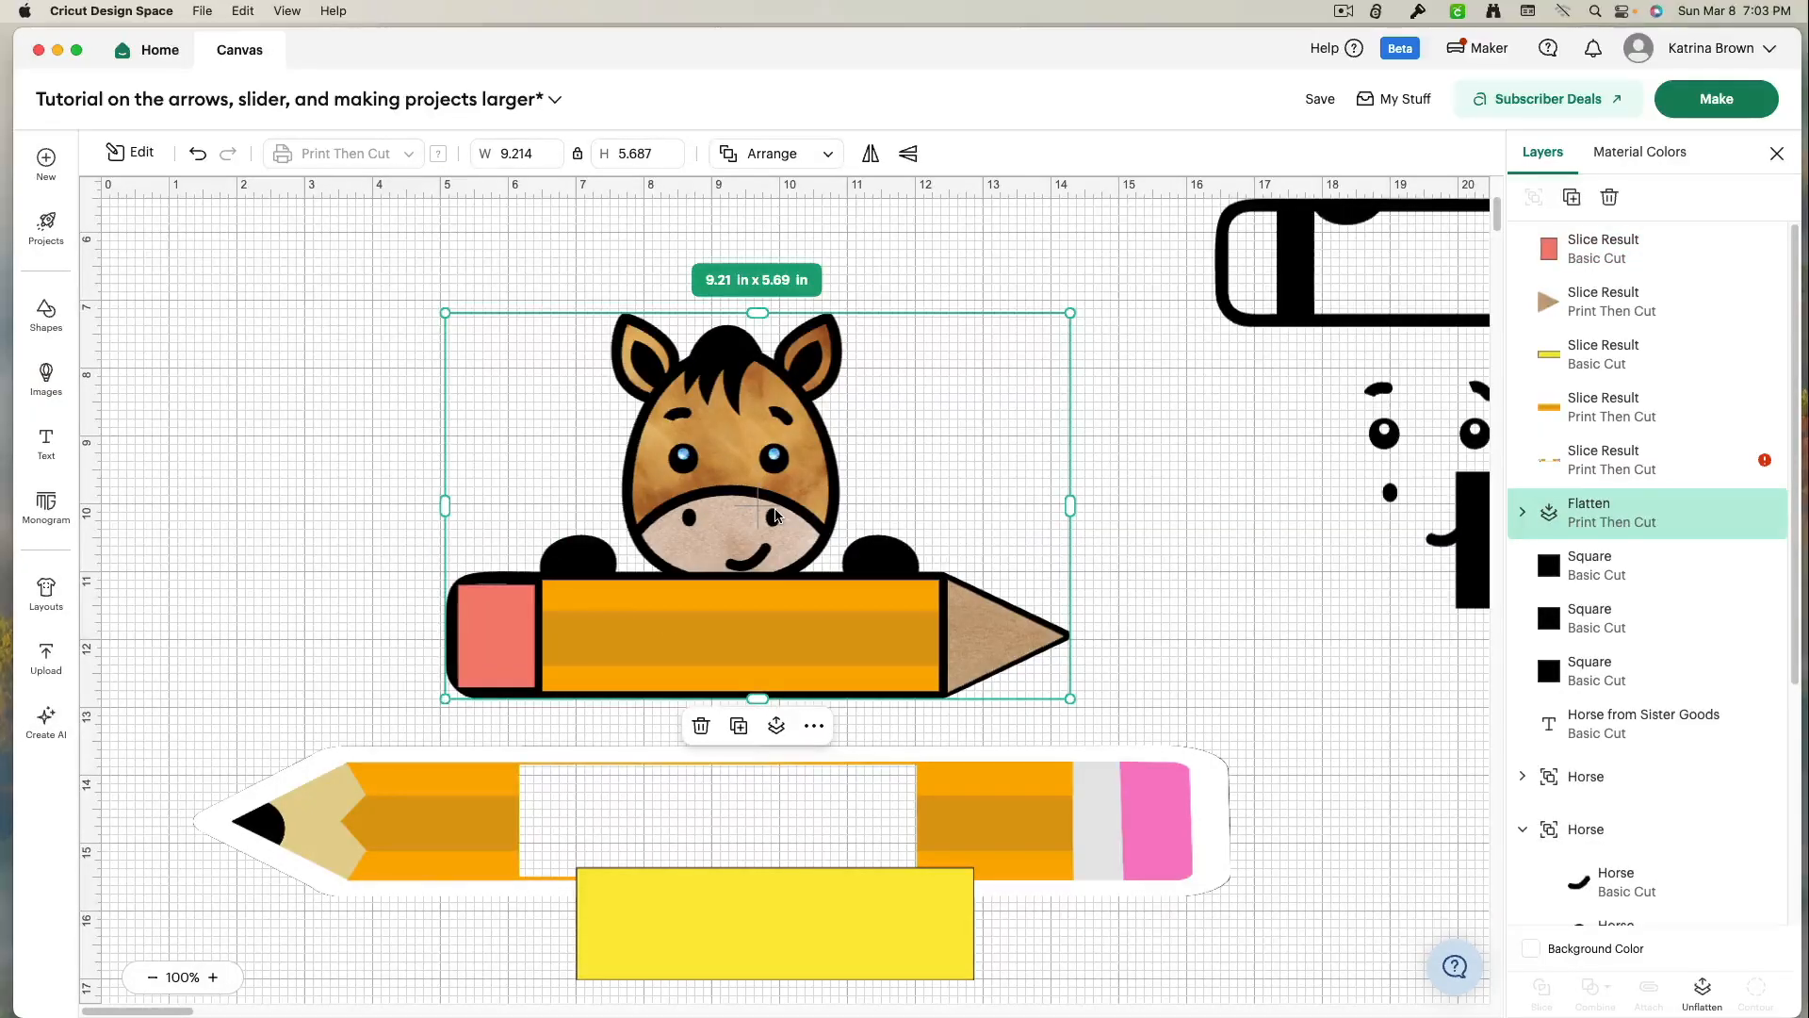
right_click(774, 515)
mouse_move(905, 763)
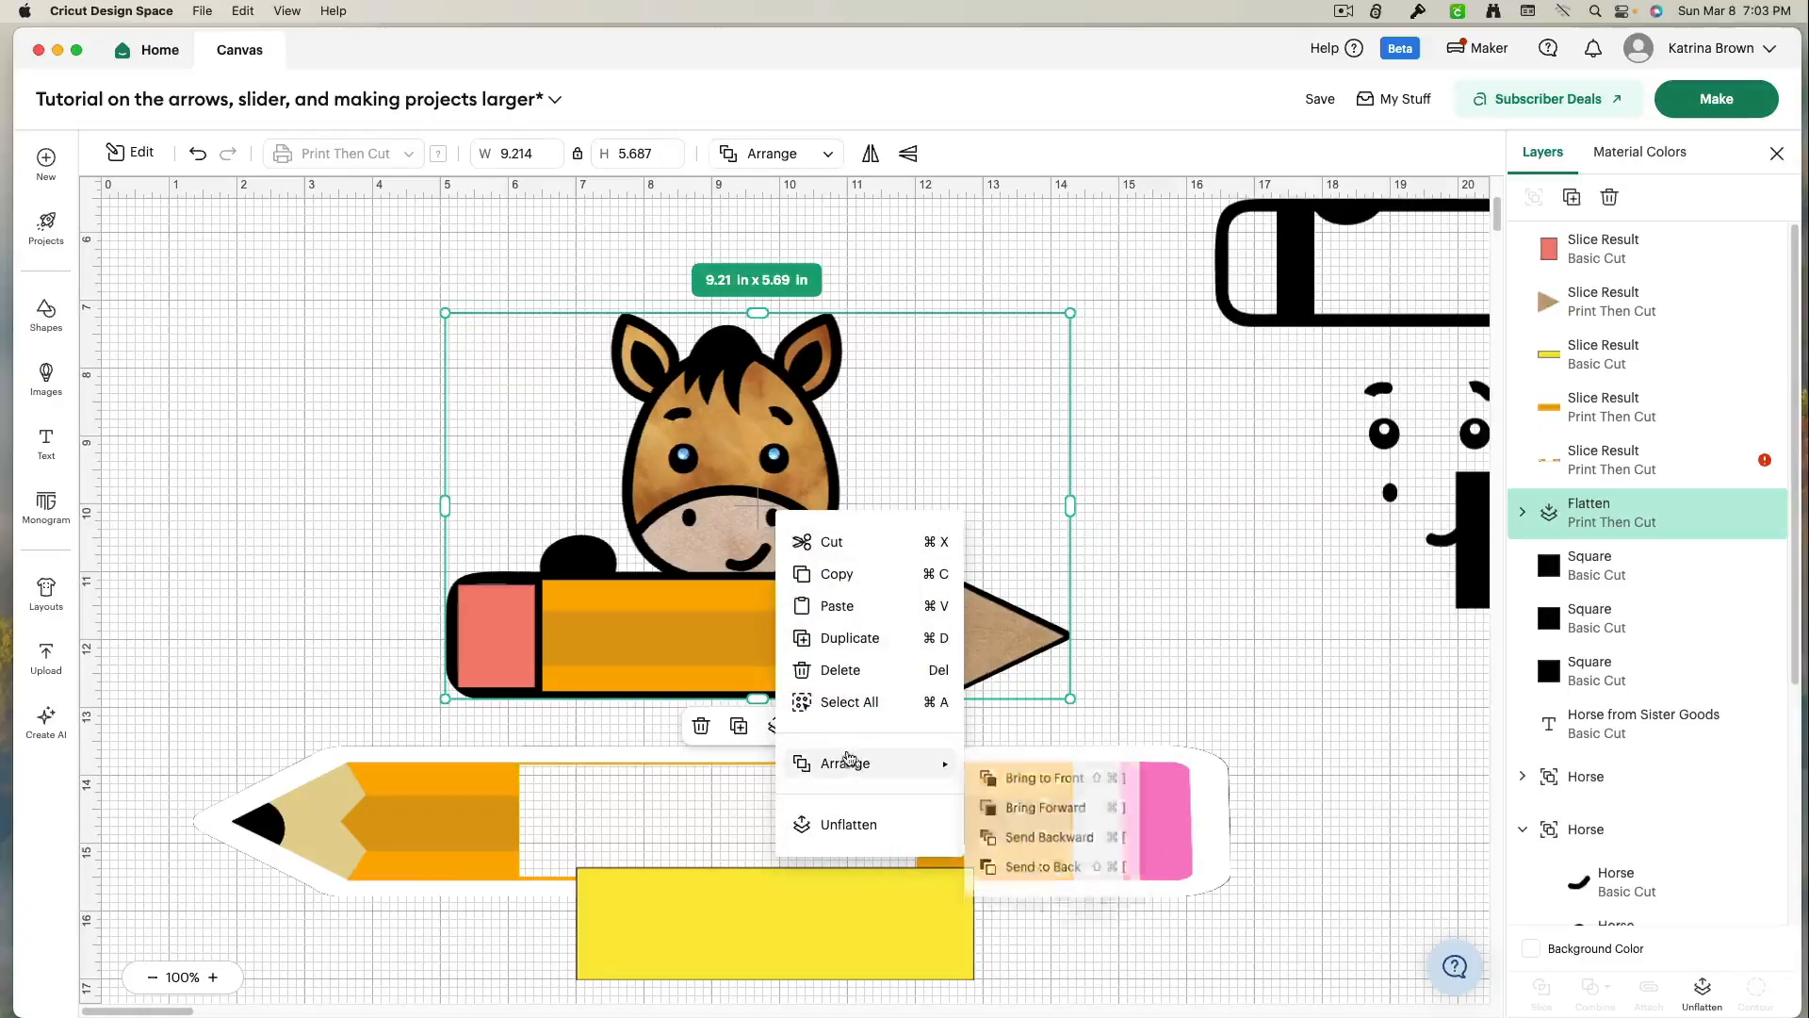
click(1035, 784)
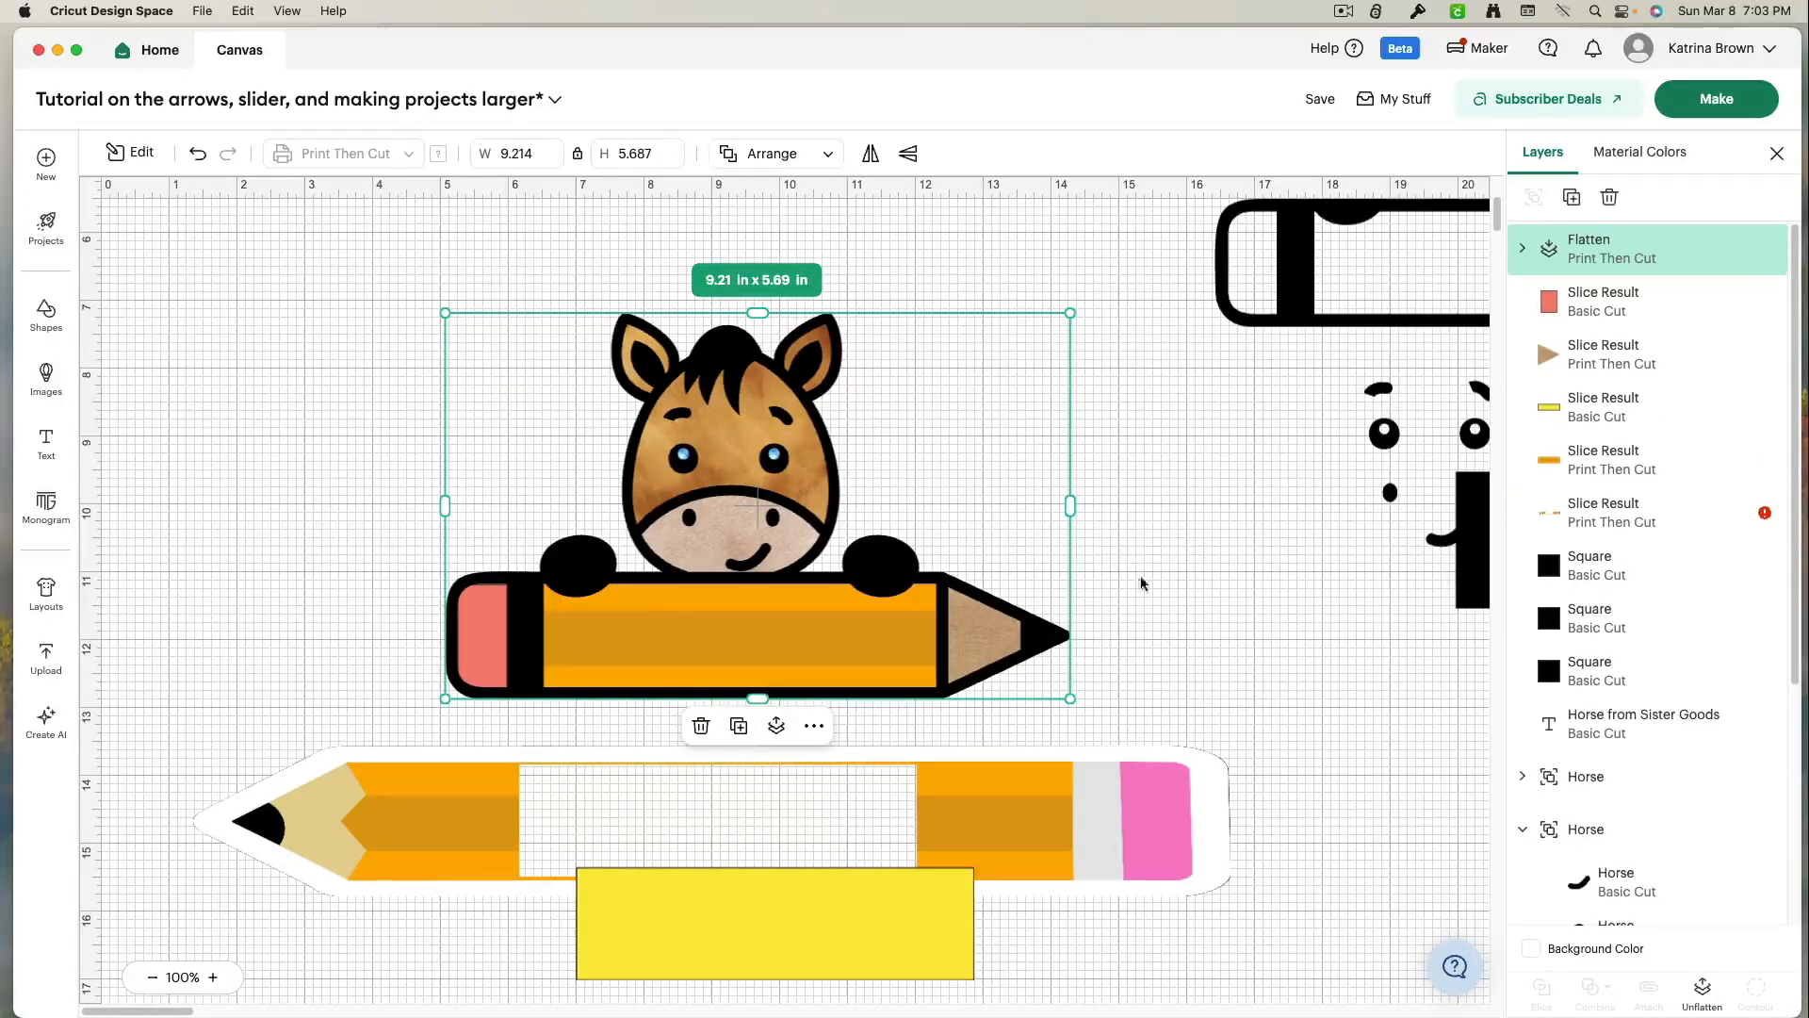
- Stretch the pink eraser piece slightly downward to fill the eraser end behind the horse pencil outline
click(1551, 300)
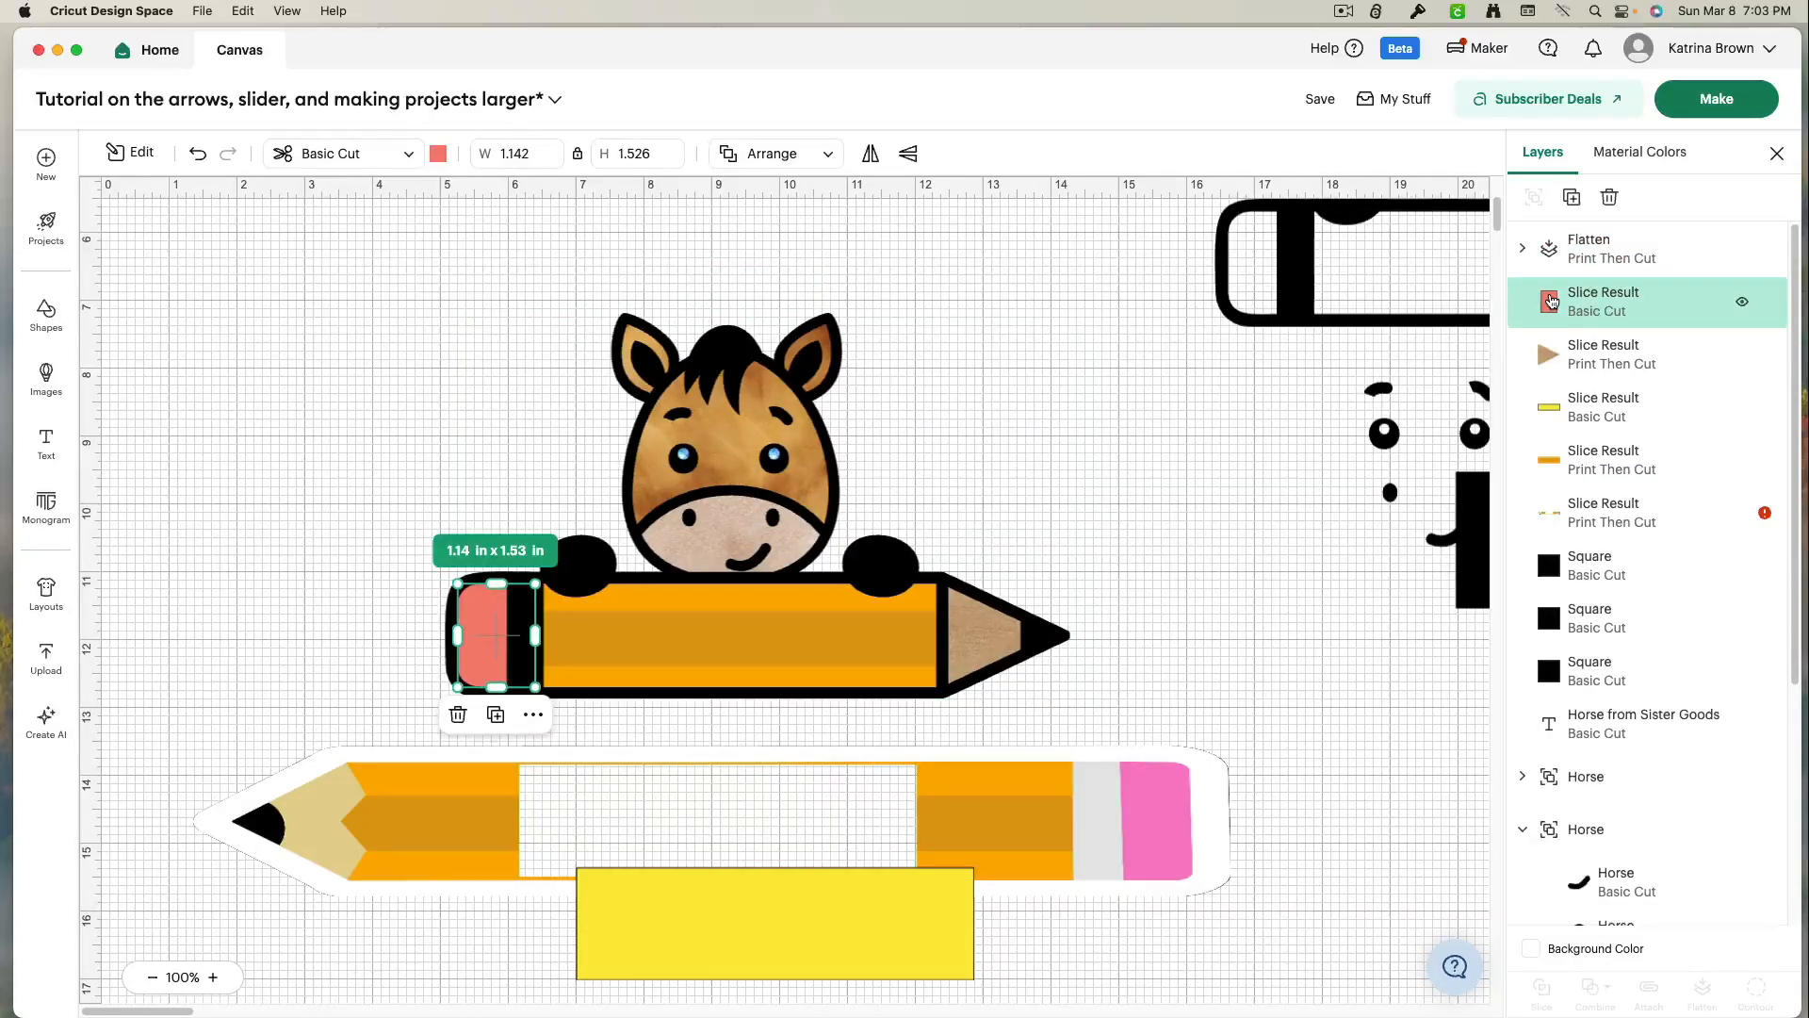
click(489, 371)
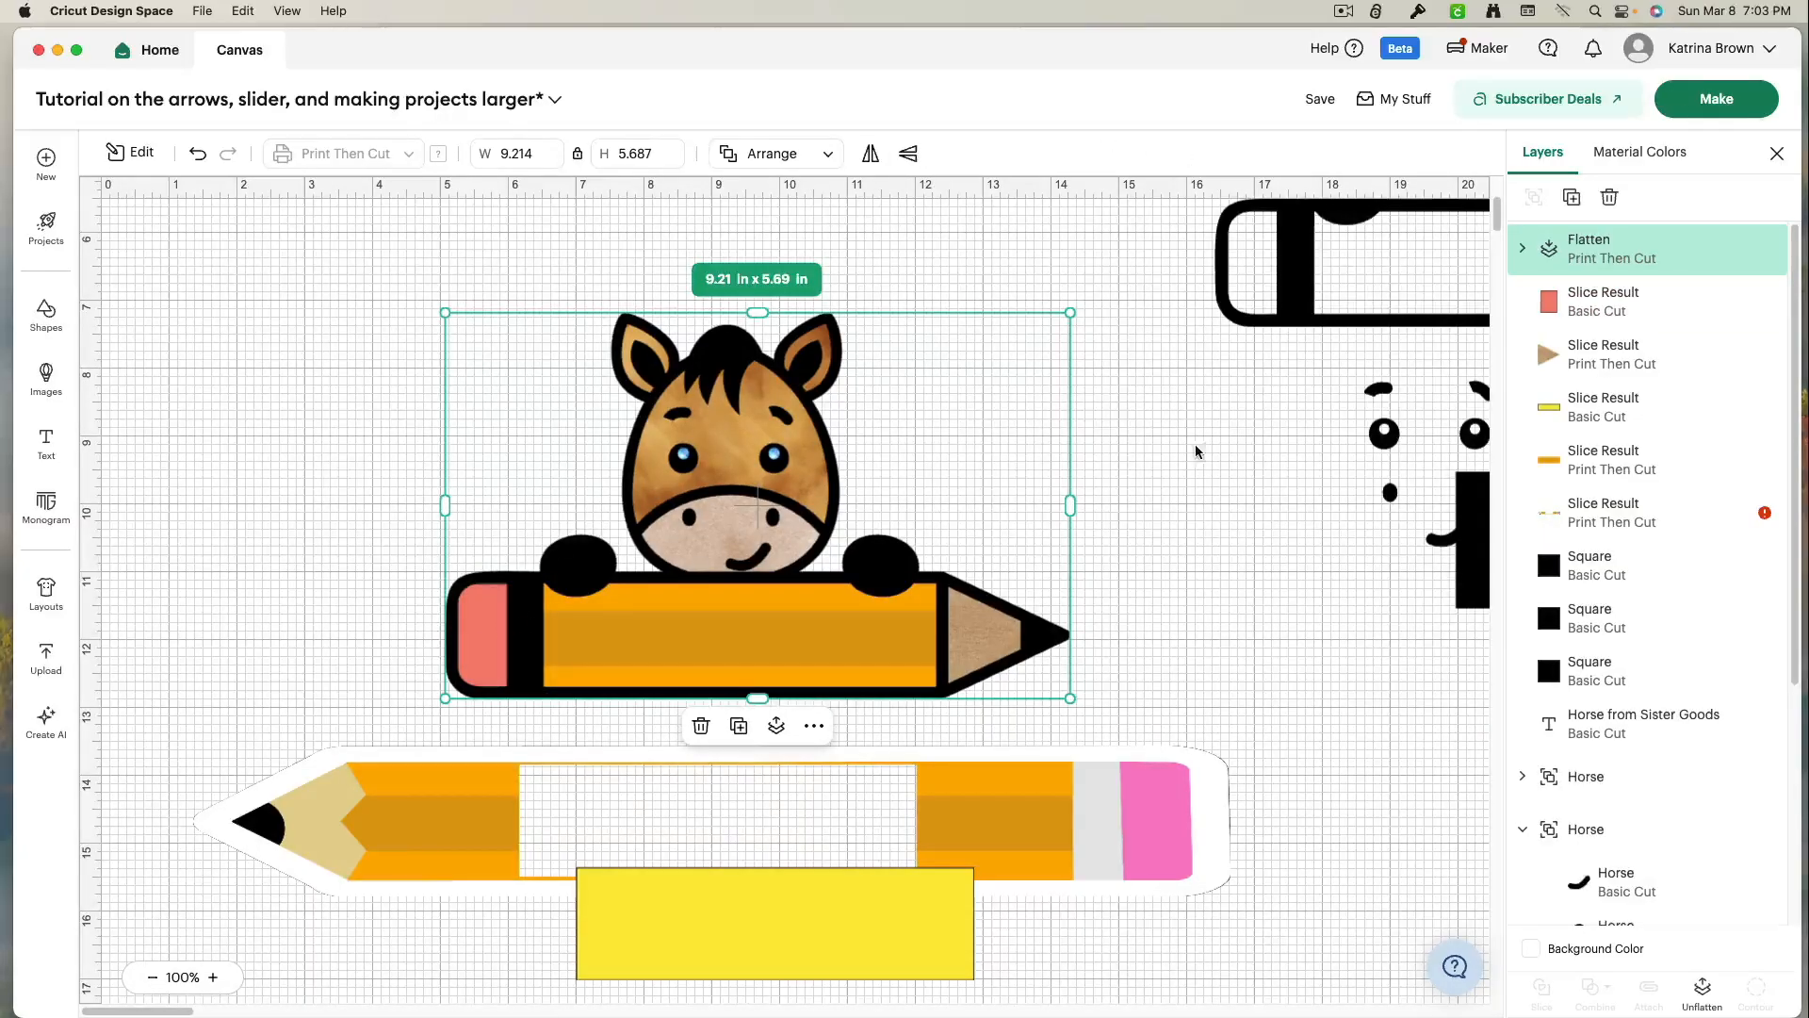
click(1550, 311)
click(287, 384)
click(1550, 311)
drag(496, 687, 496, 692)
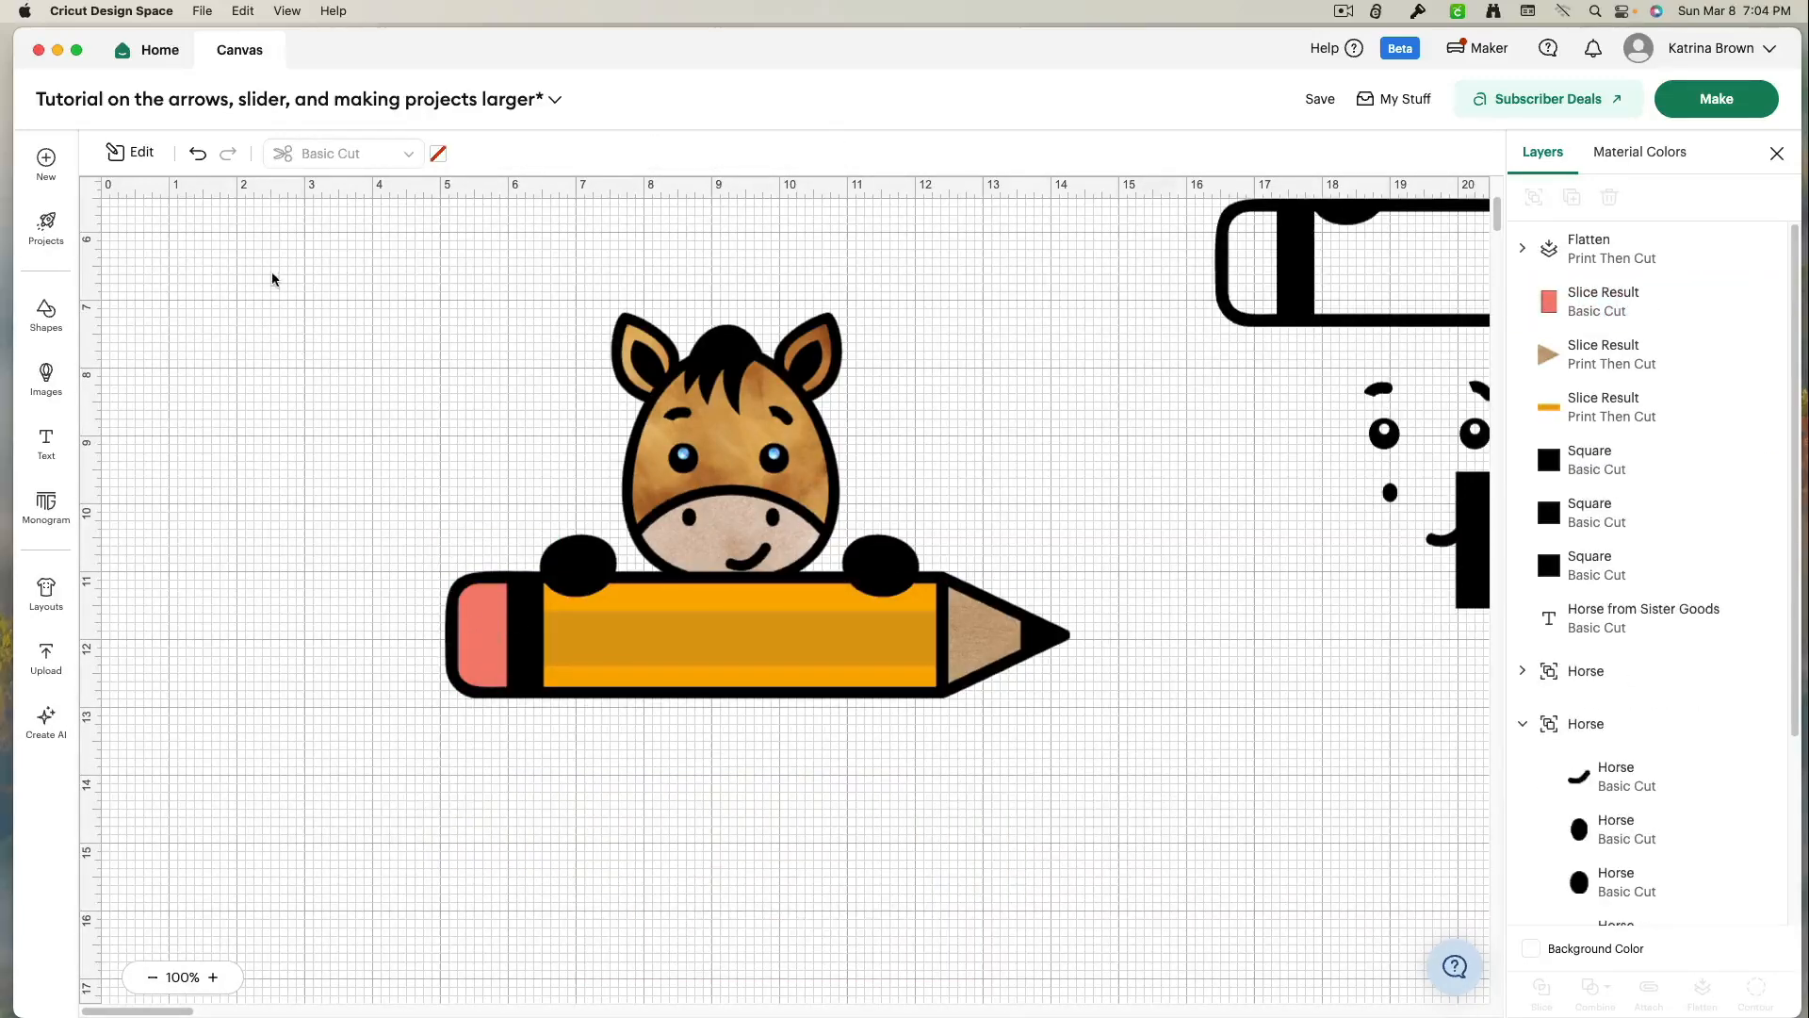
- Flatten the horse design together with the eraser, wood and orange body pieces into one Print Then Cut image
mouse_move(273, 279)
mouse_down()
mouse_move(513, 465)
mouse_move(1075, 812)
mouse_up()
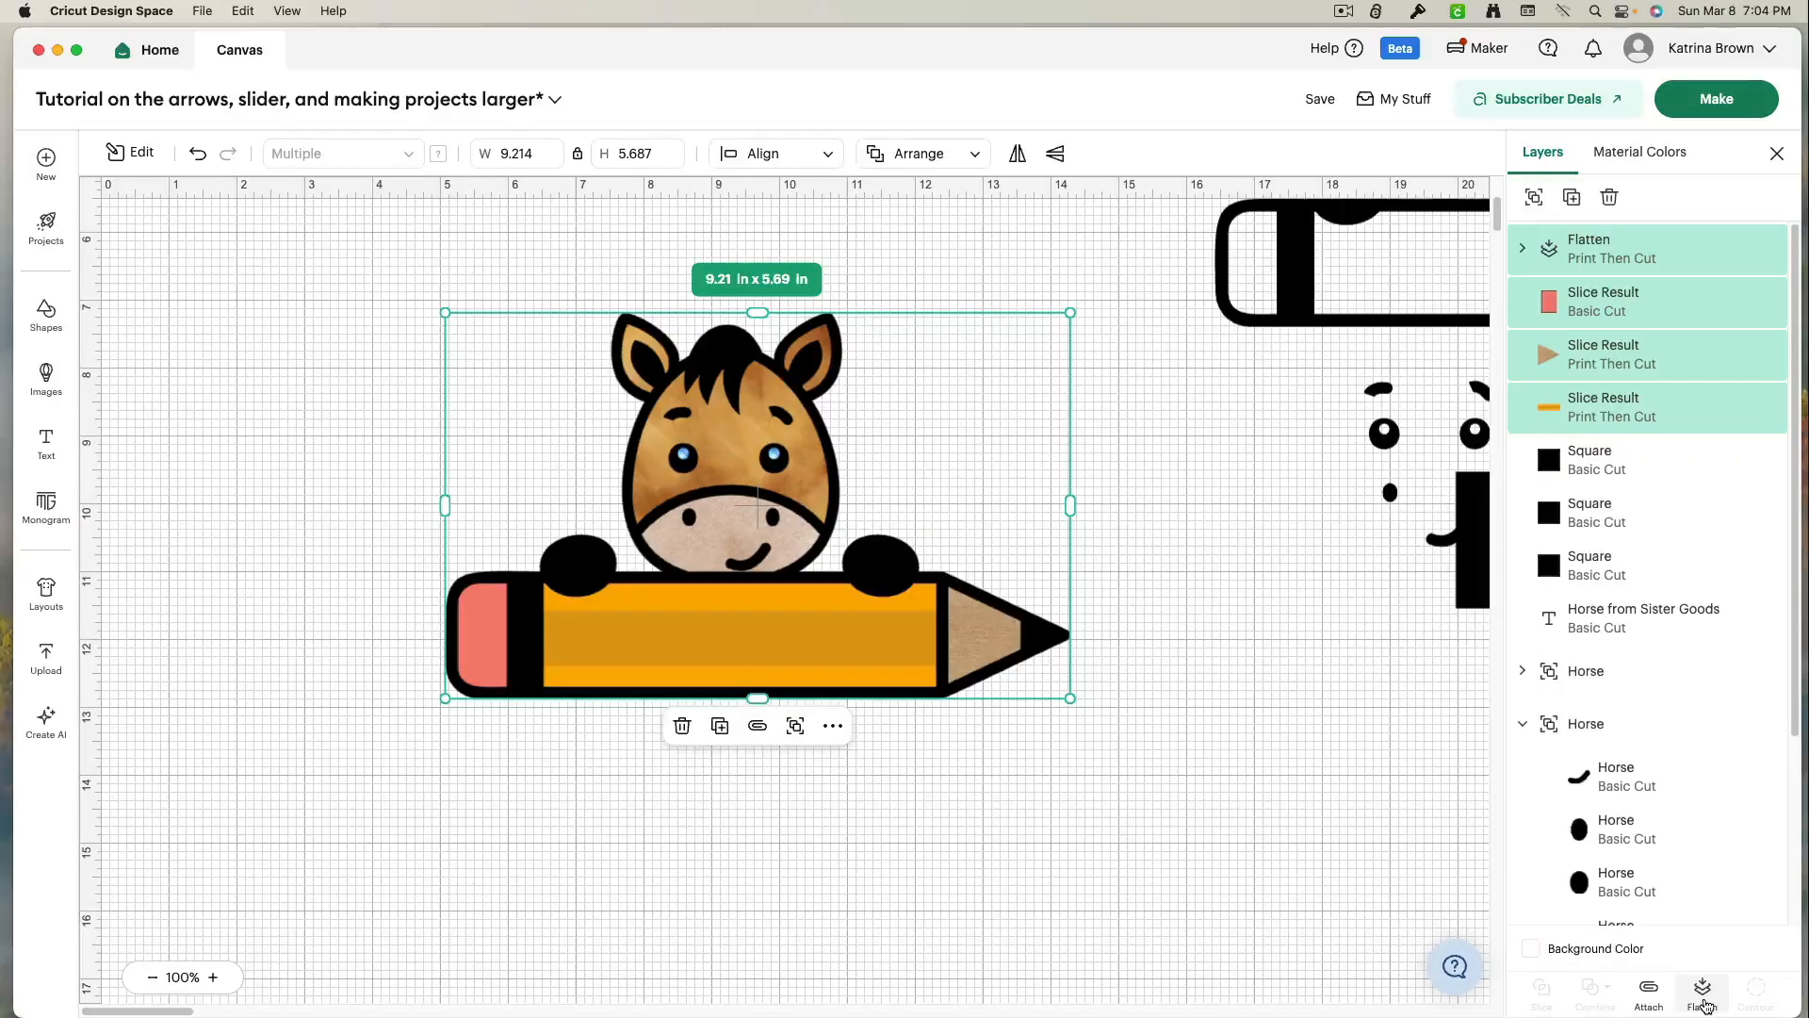
click(1702, 990)
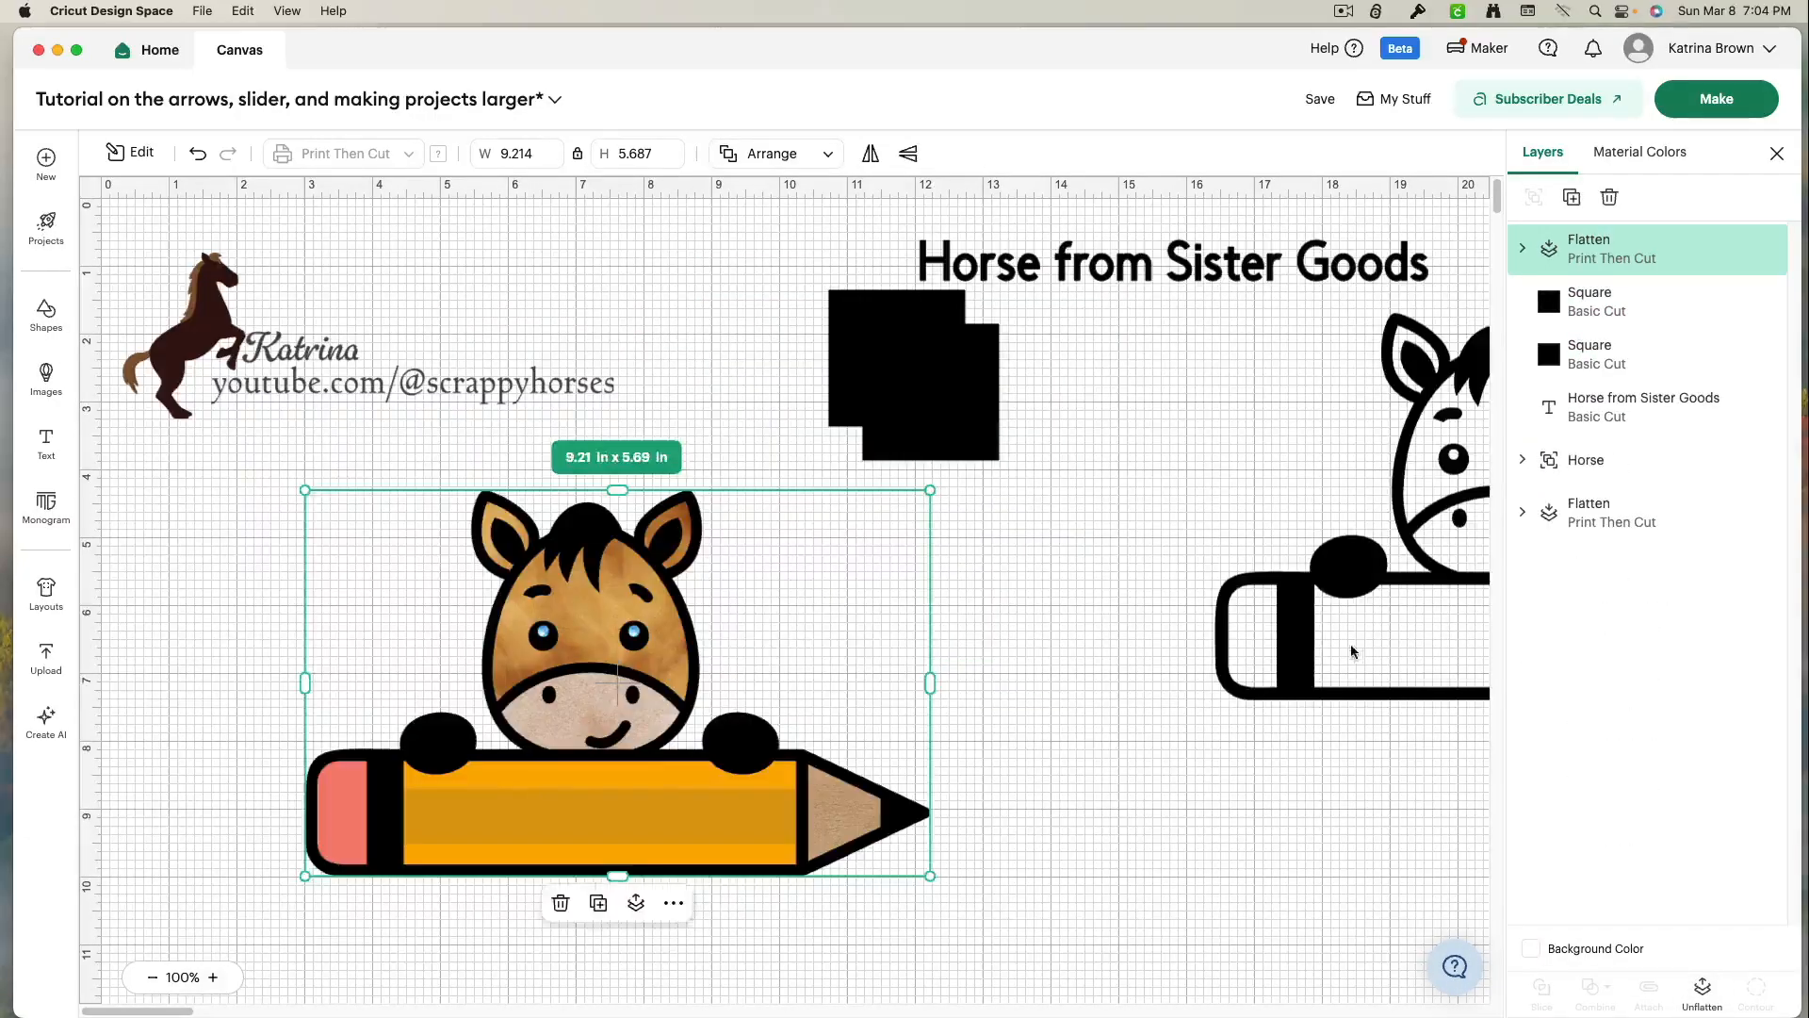
- Place the uncoloured horse beside the coloured one and reduce the coloured design to about 6.51 by 4.02 in
mouse_move(1349, 643)
mouse_down()
mouse_move(1157, 832)
mouse_move(1065, 822)
mouse_move(1099, 799)
mouse_move(1083, 805)
mouse_up()
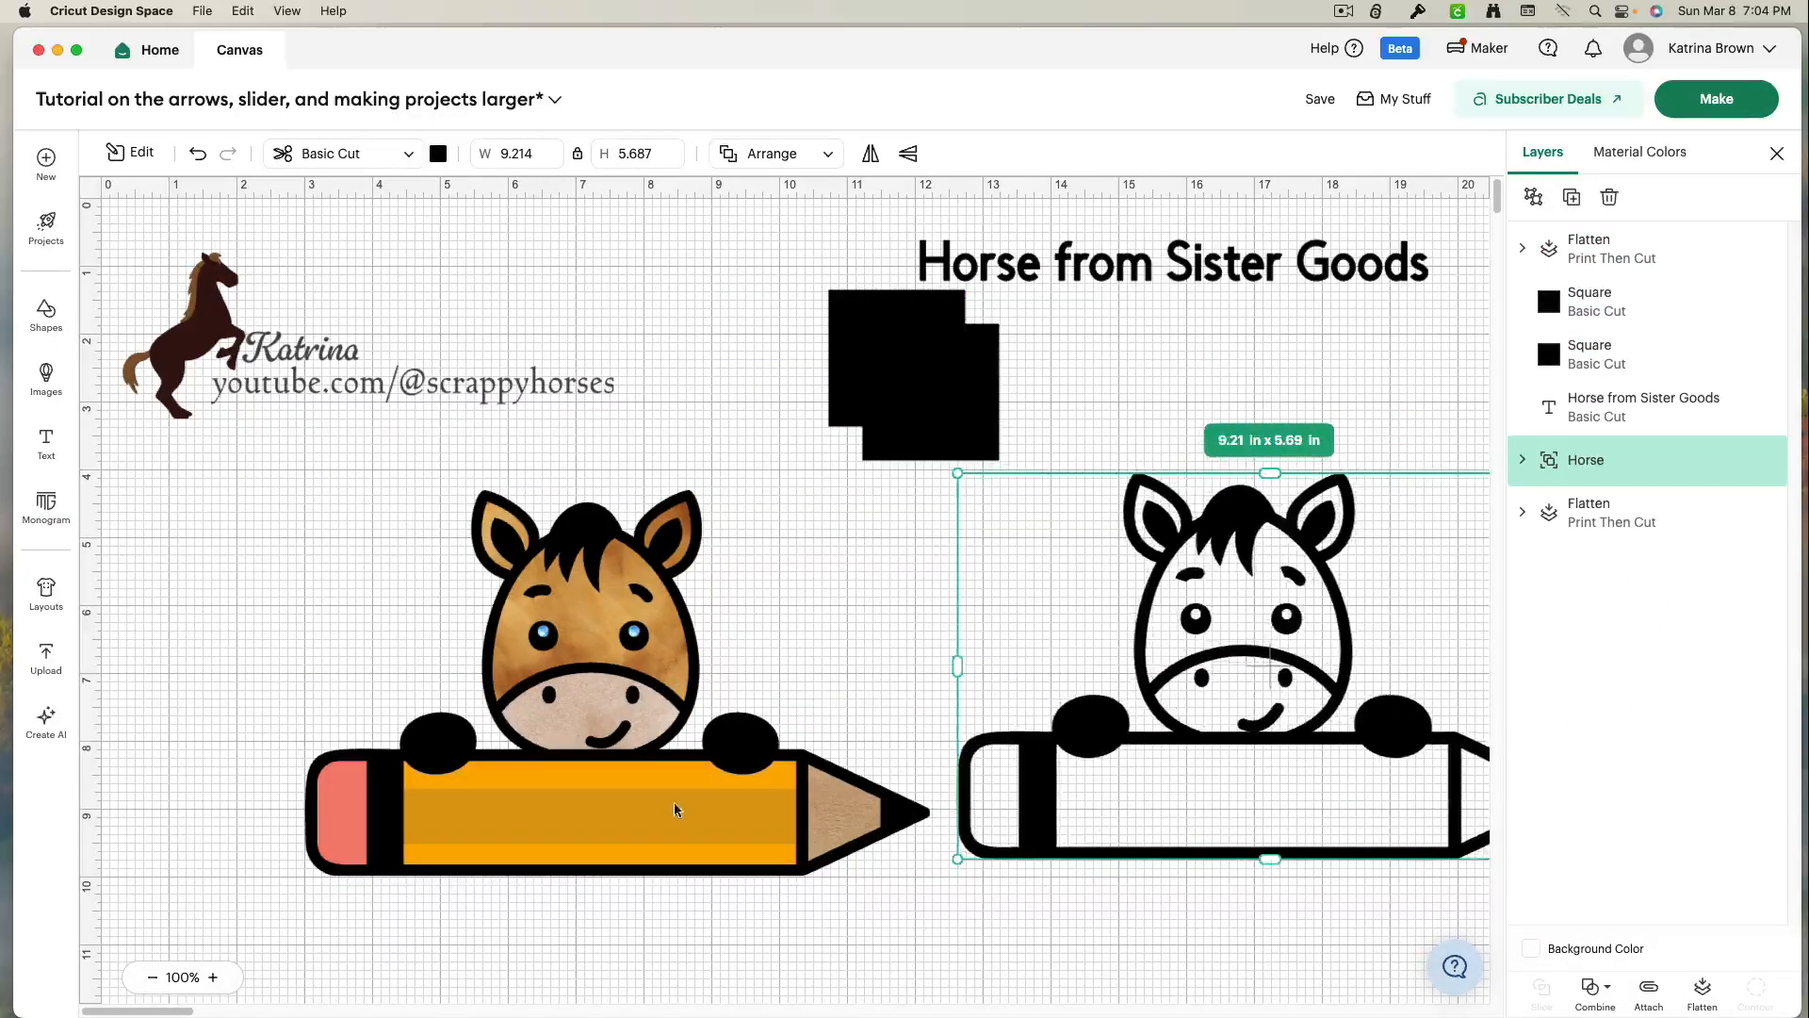
drag(710, 816, 618, 810)
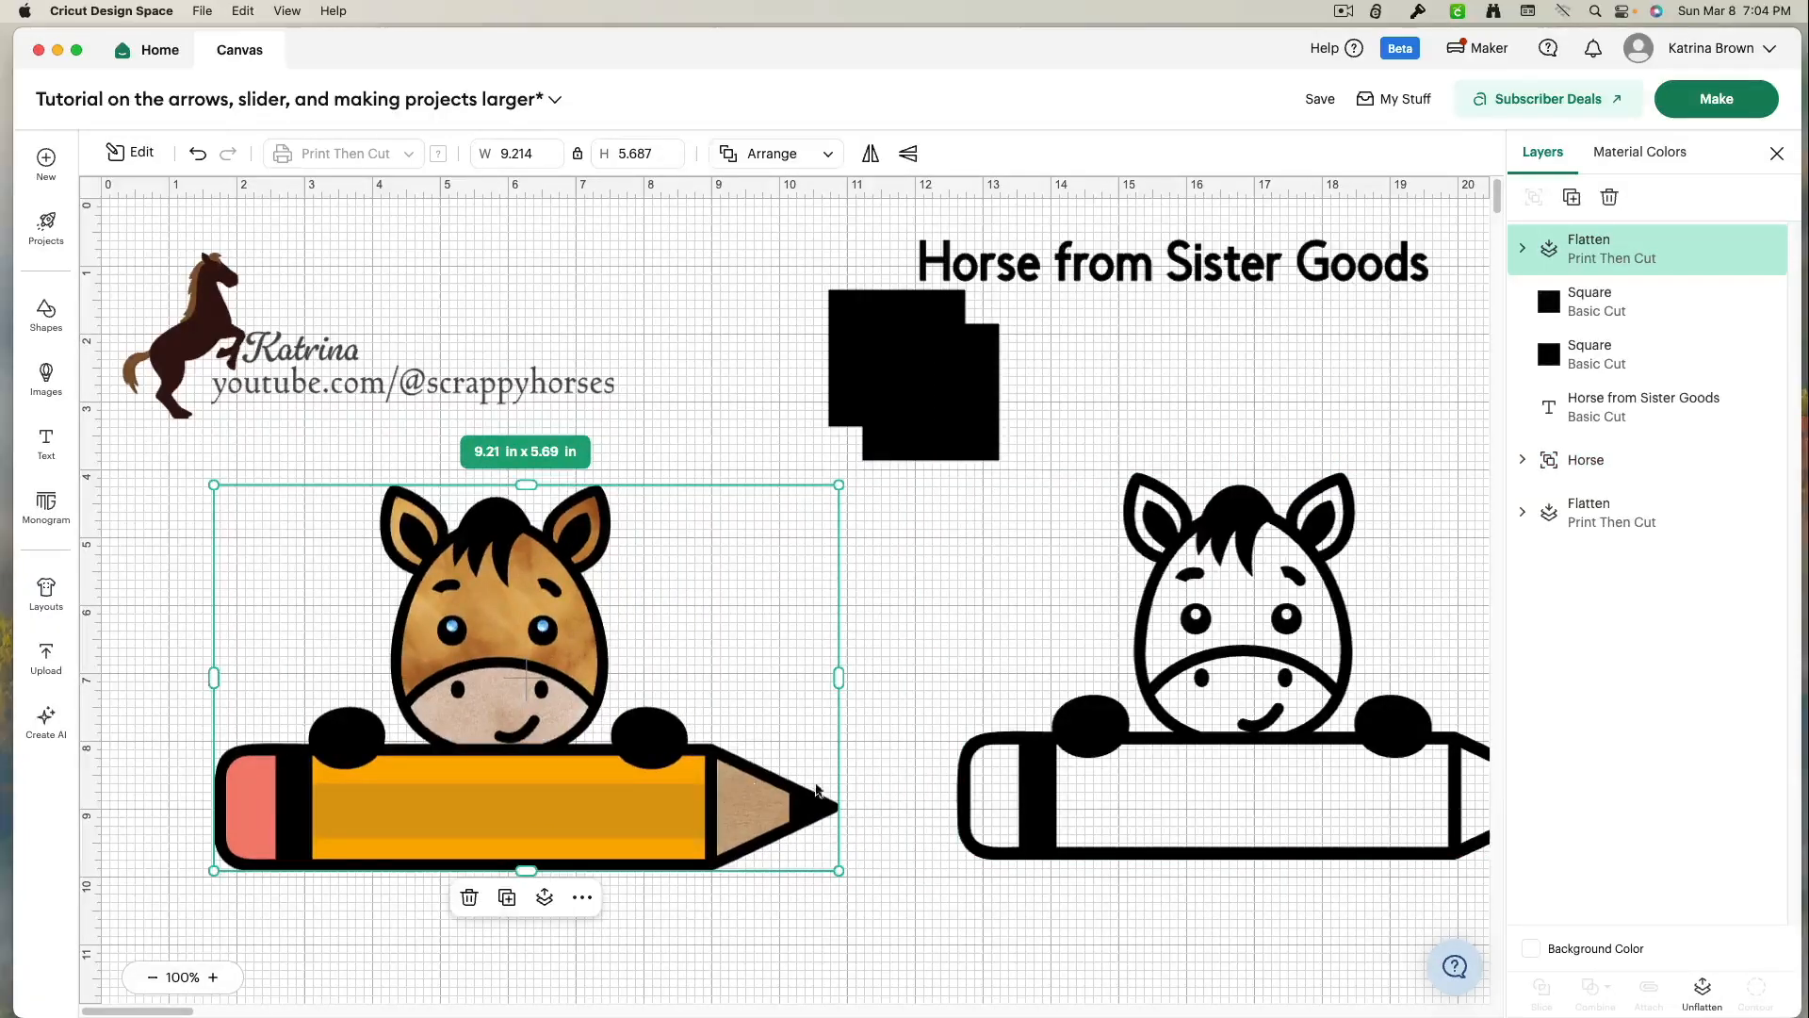
mouse_move(827, 861)
mouse_down()
mouse_move(325, 553)
mouse_move(544, 566)
mouse_move(725, 785)
mouse_up()
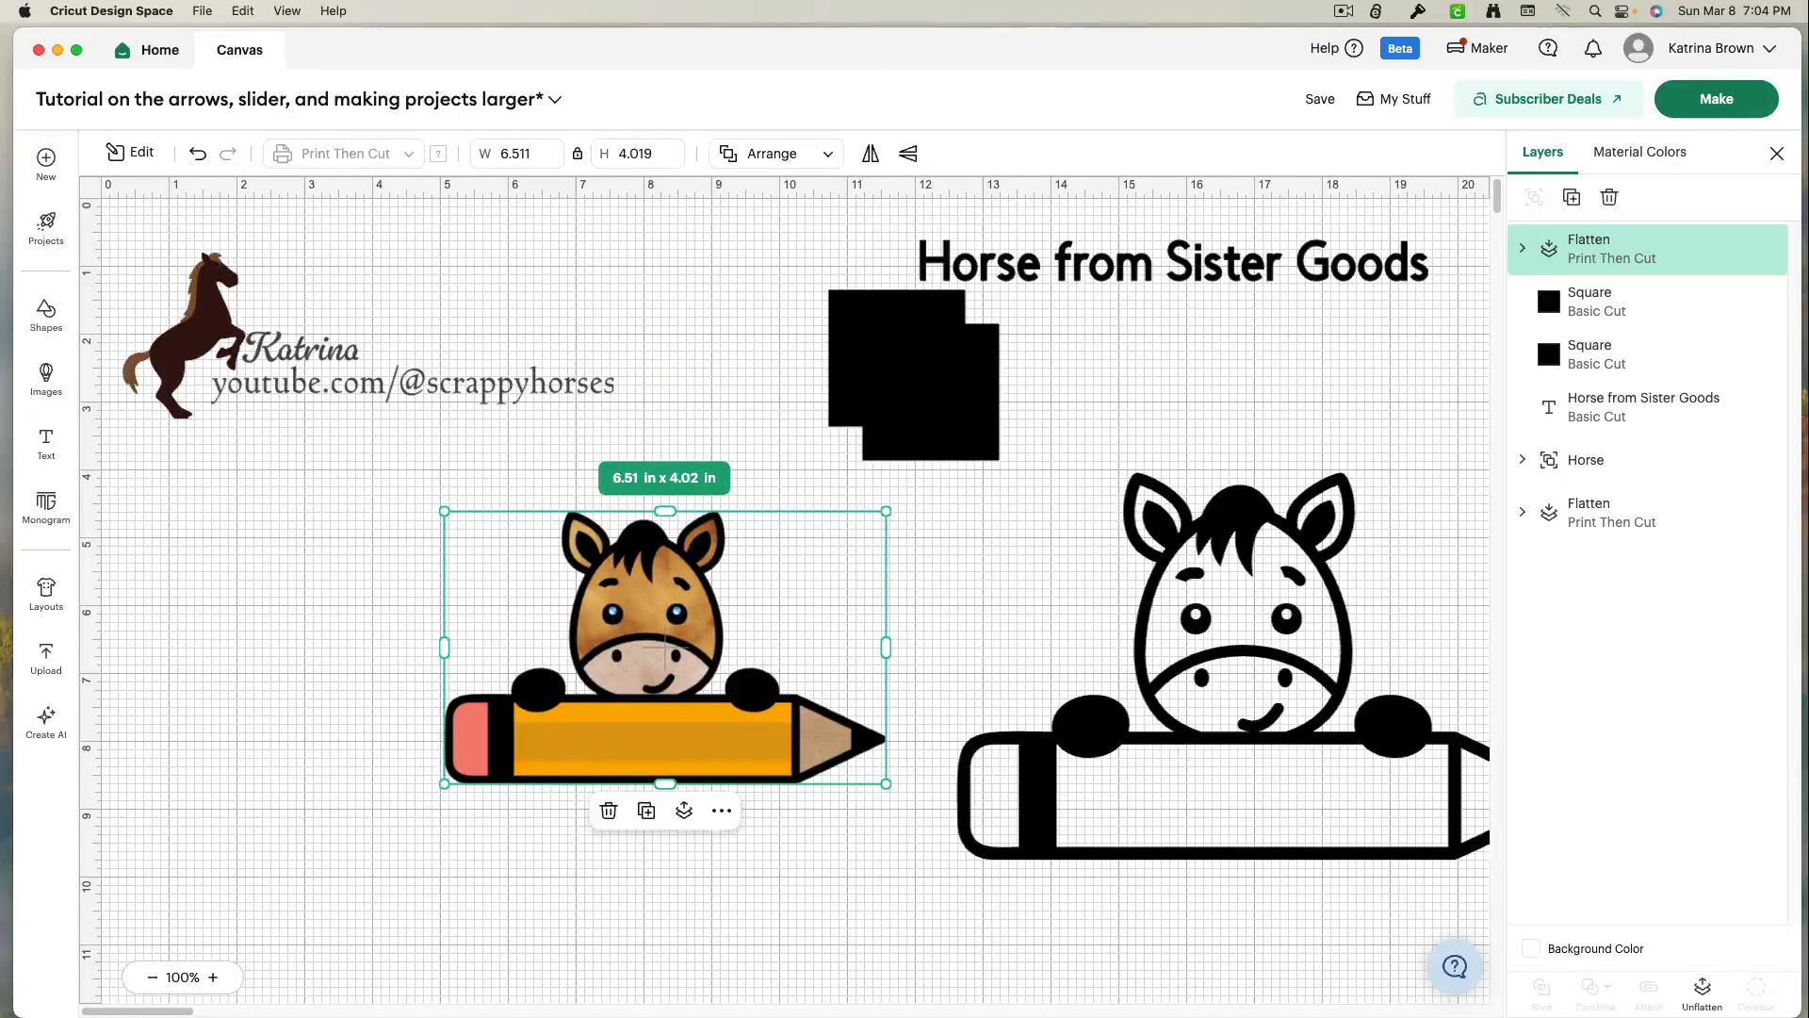
- Add a text object reading "ScrappyHorses" beside the coloured horse design
click(151, 520)
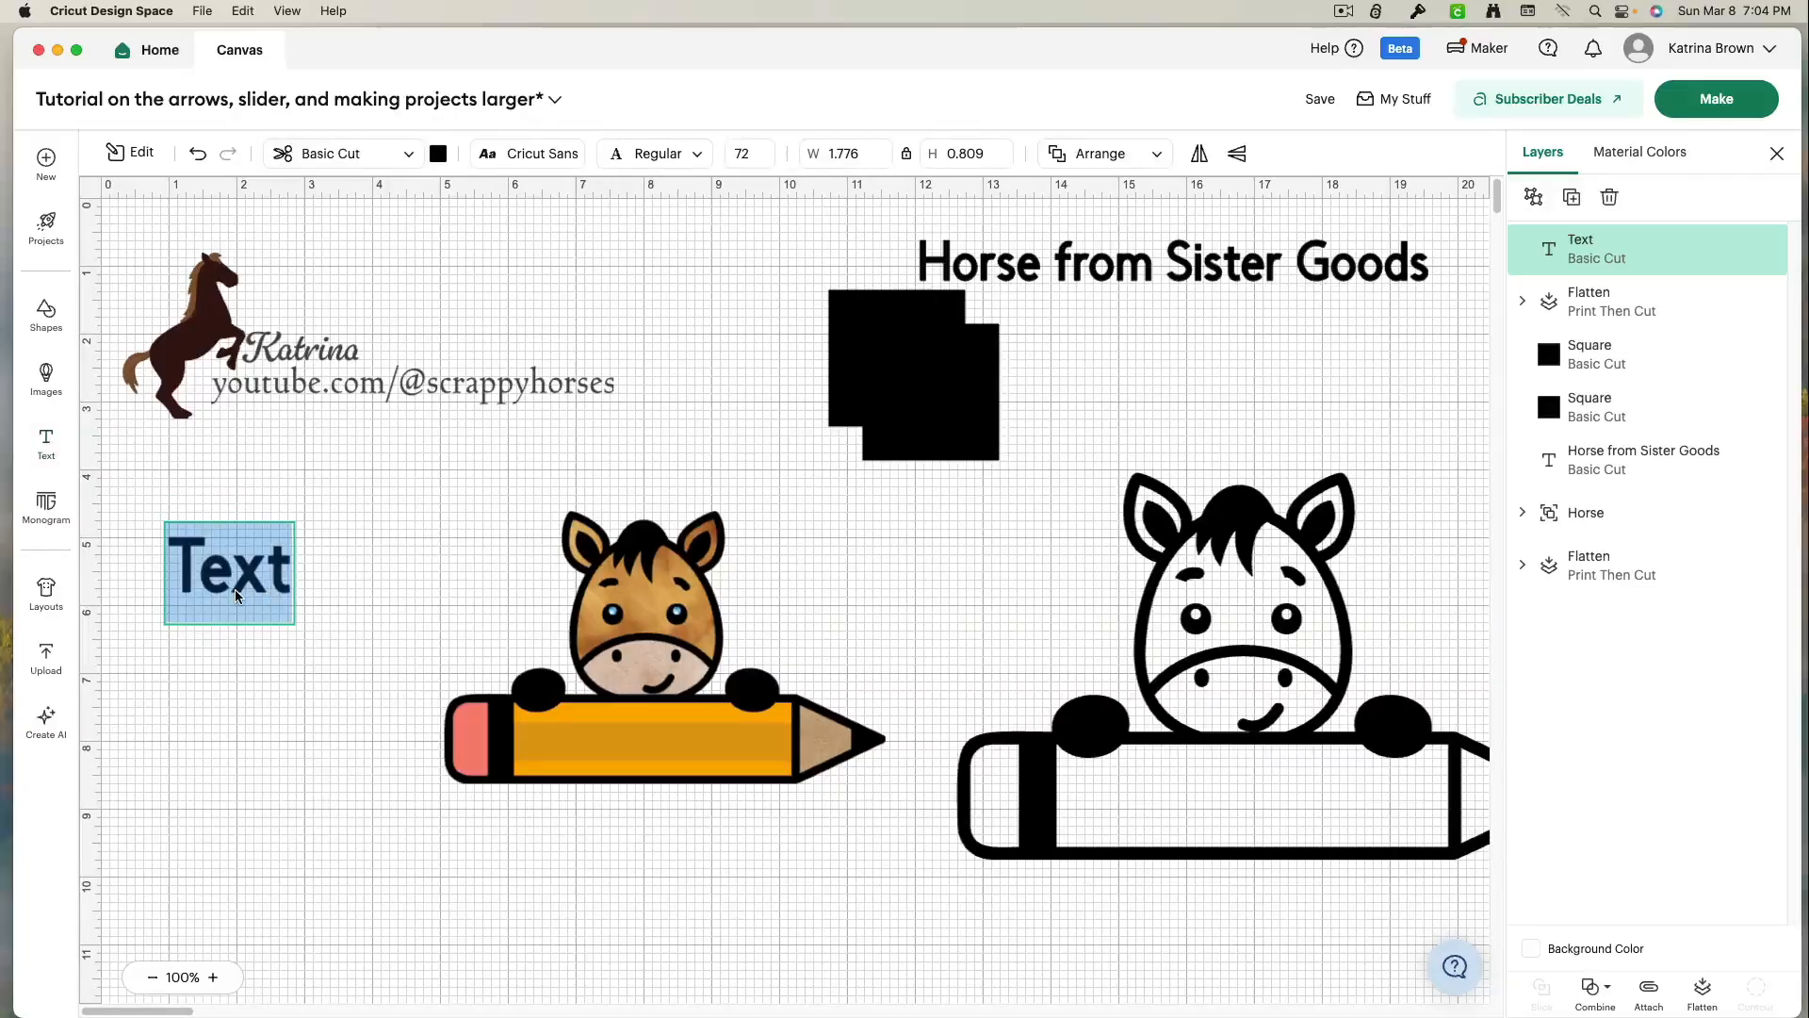
text(S)
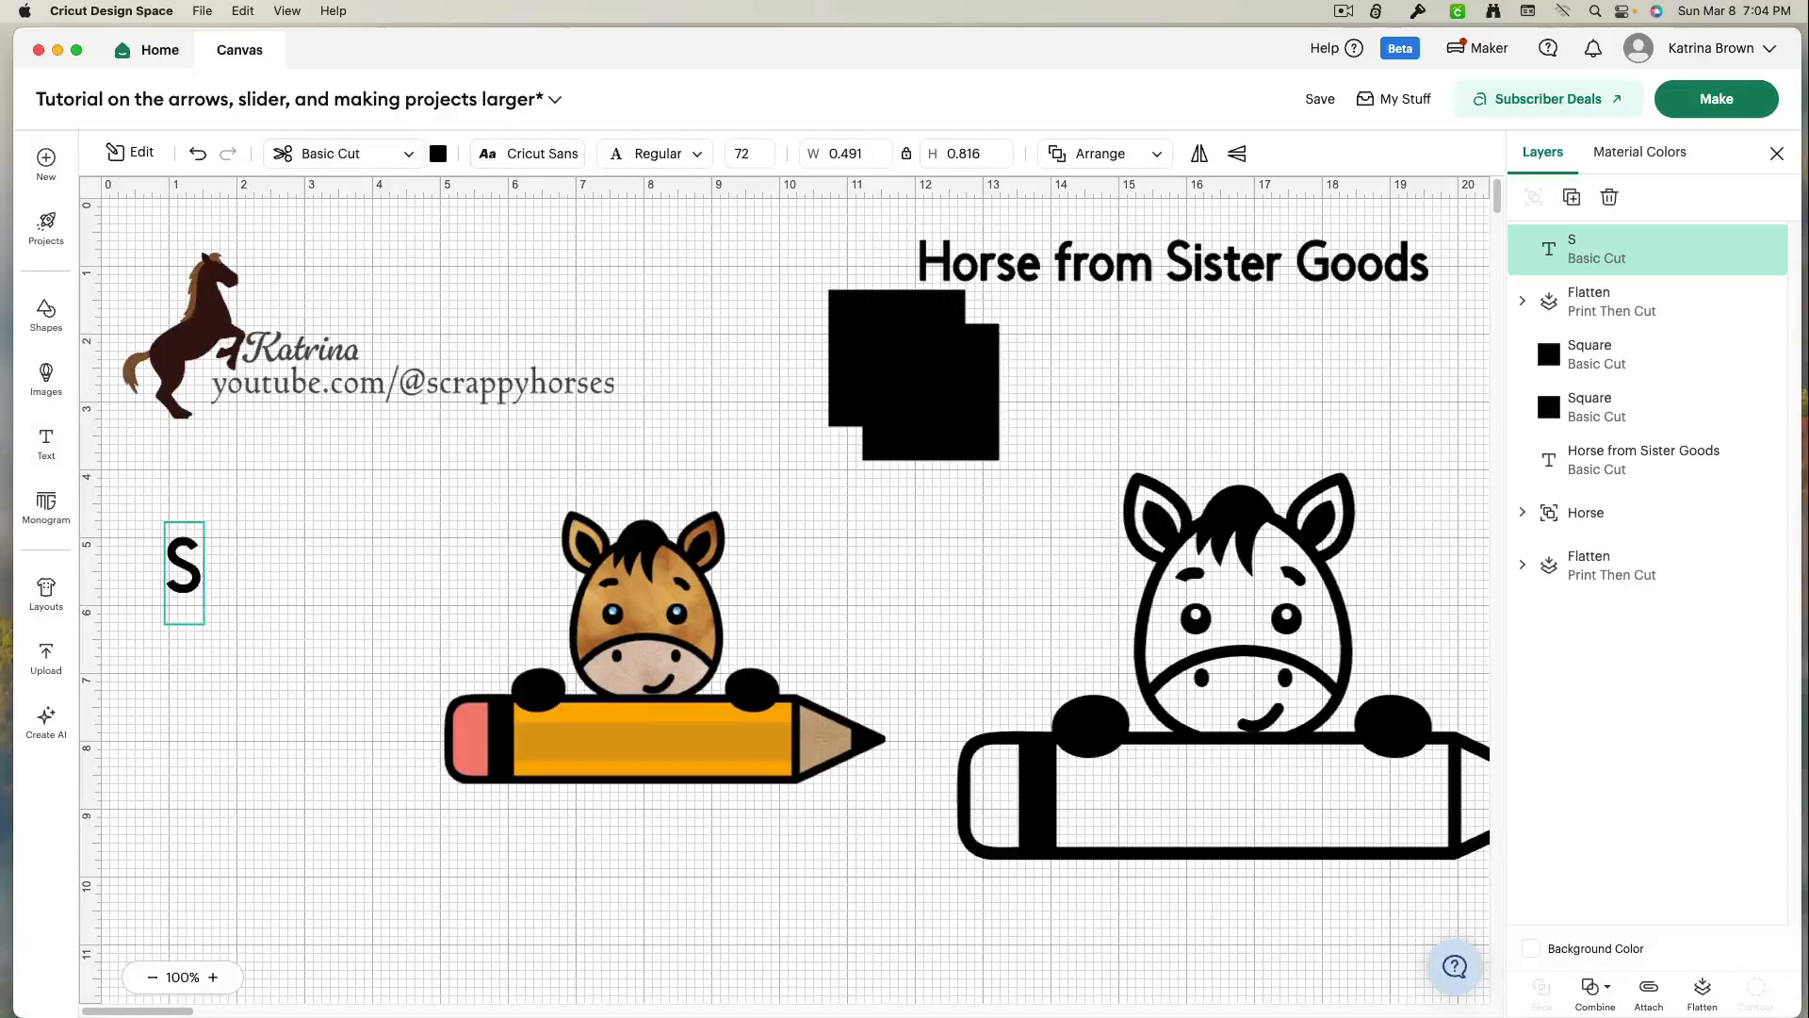
text(crappyHorses)
- Fit the ScrappyHorses text onto the orange pencil body, scaled down to about 3.95 in wide
drag(377, 570, 725, 758)
drag(940, 789, 784, 764)
drag(647, 740, 652, 742)
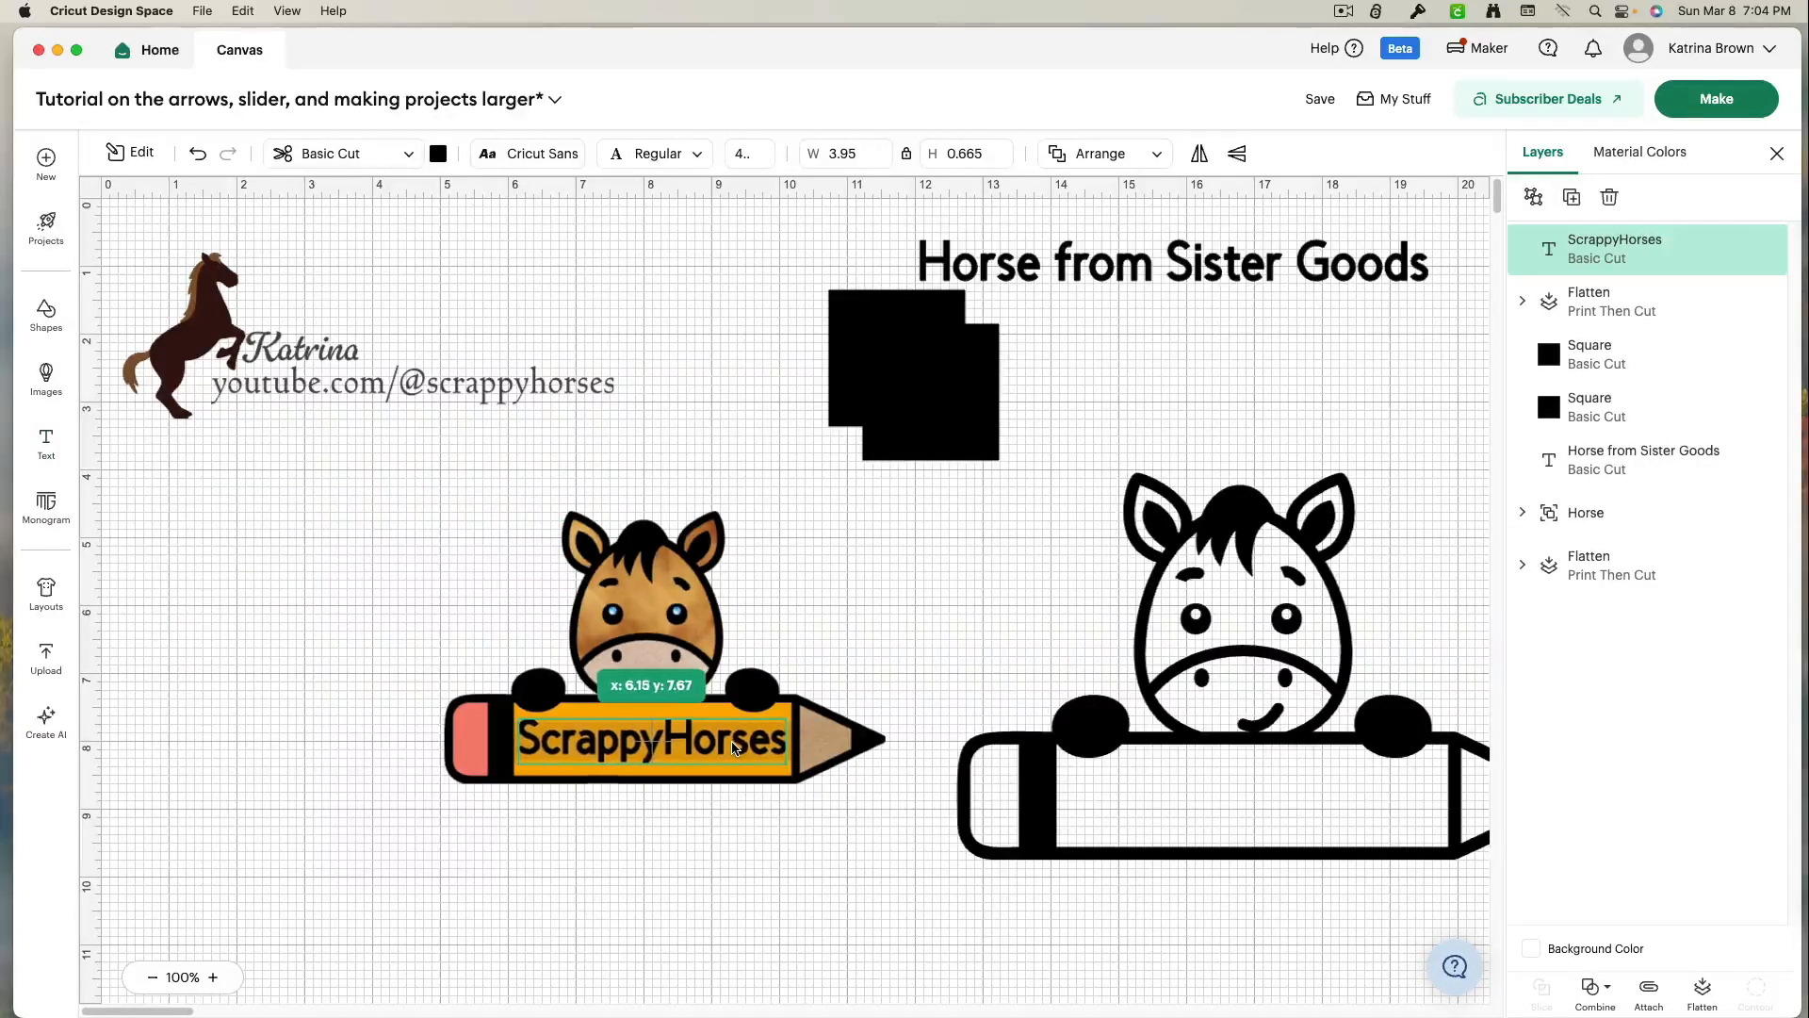
click(677, 865)
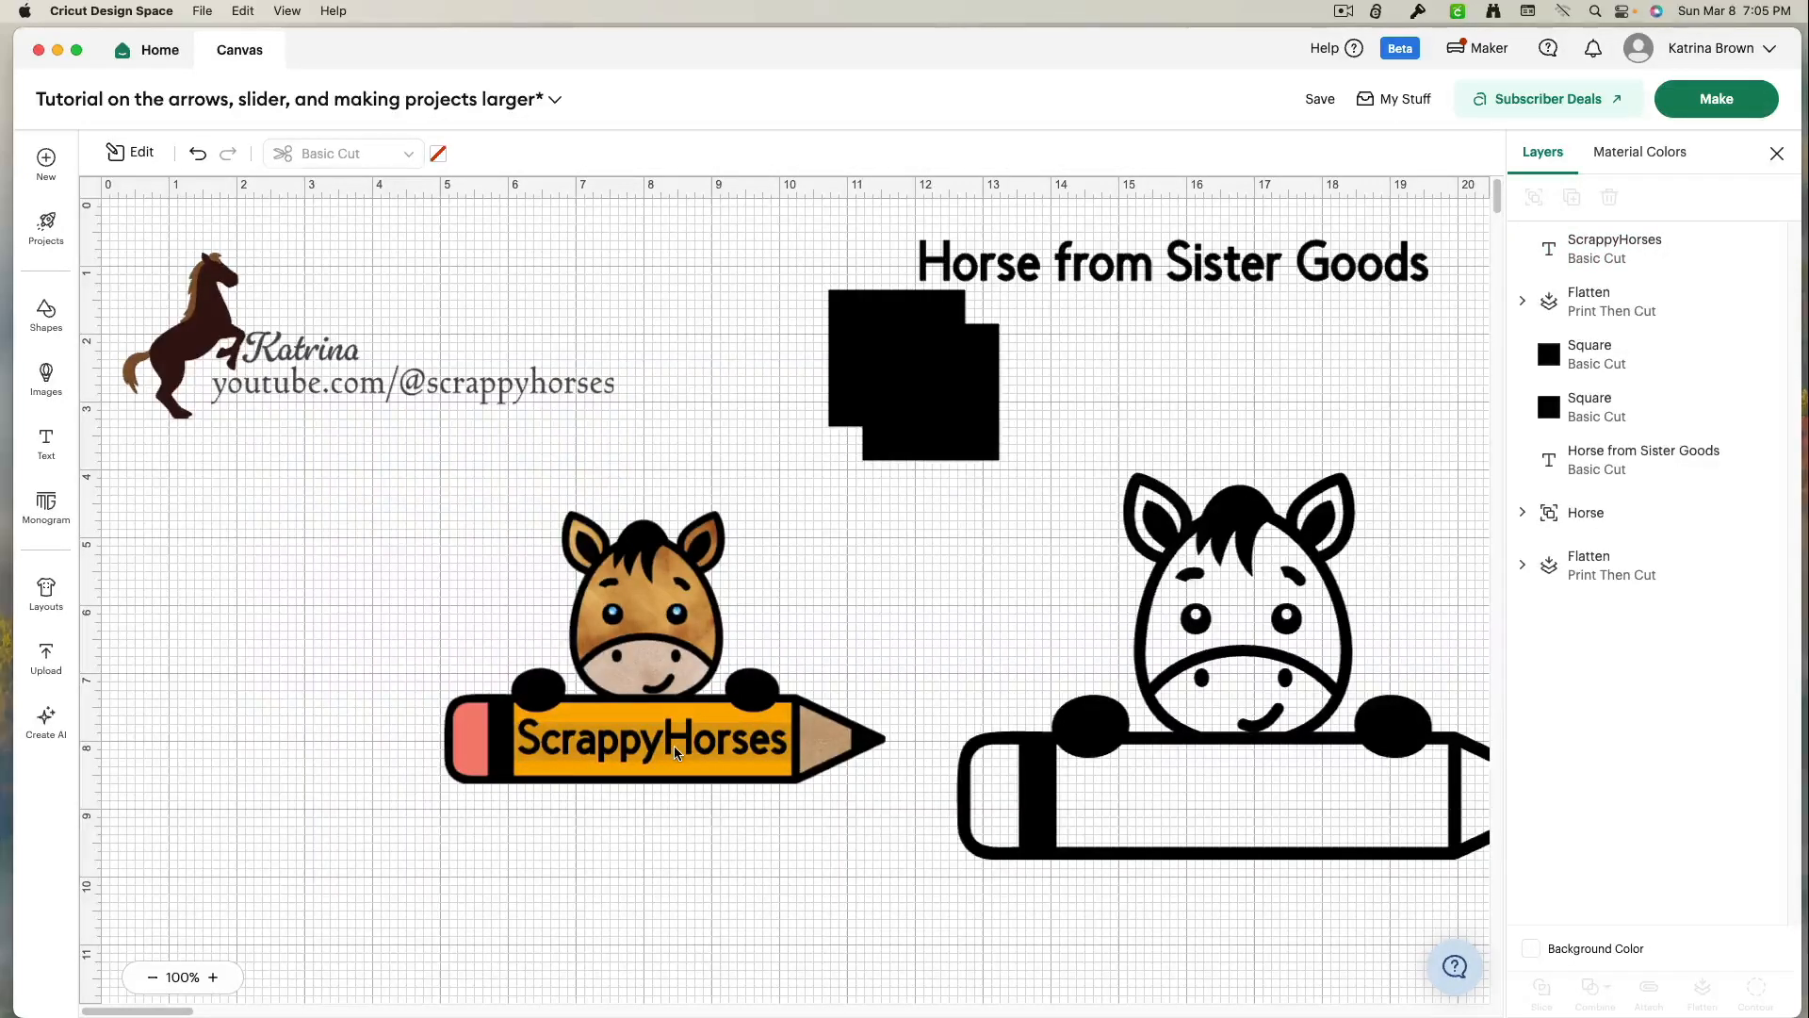
click(675, 744)
click(678, 838)
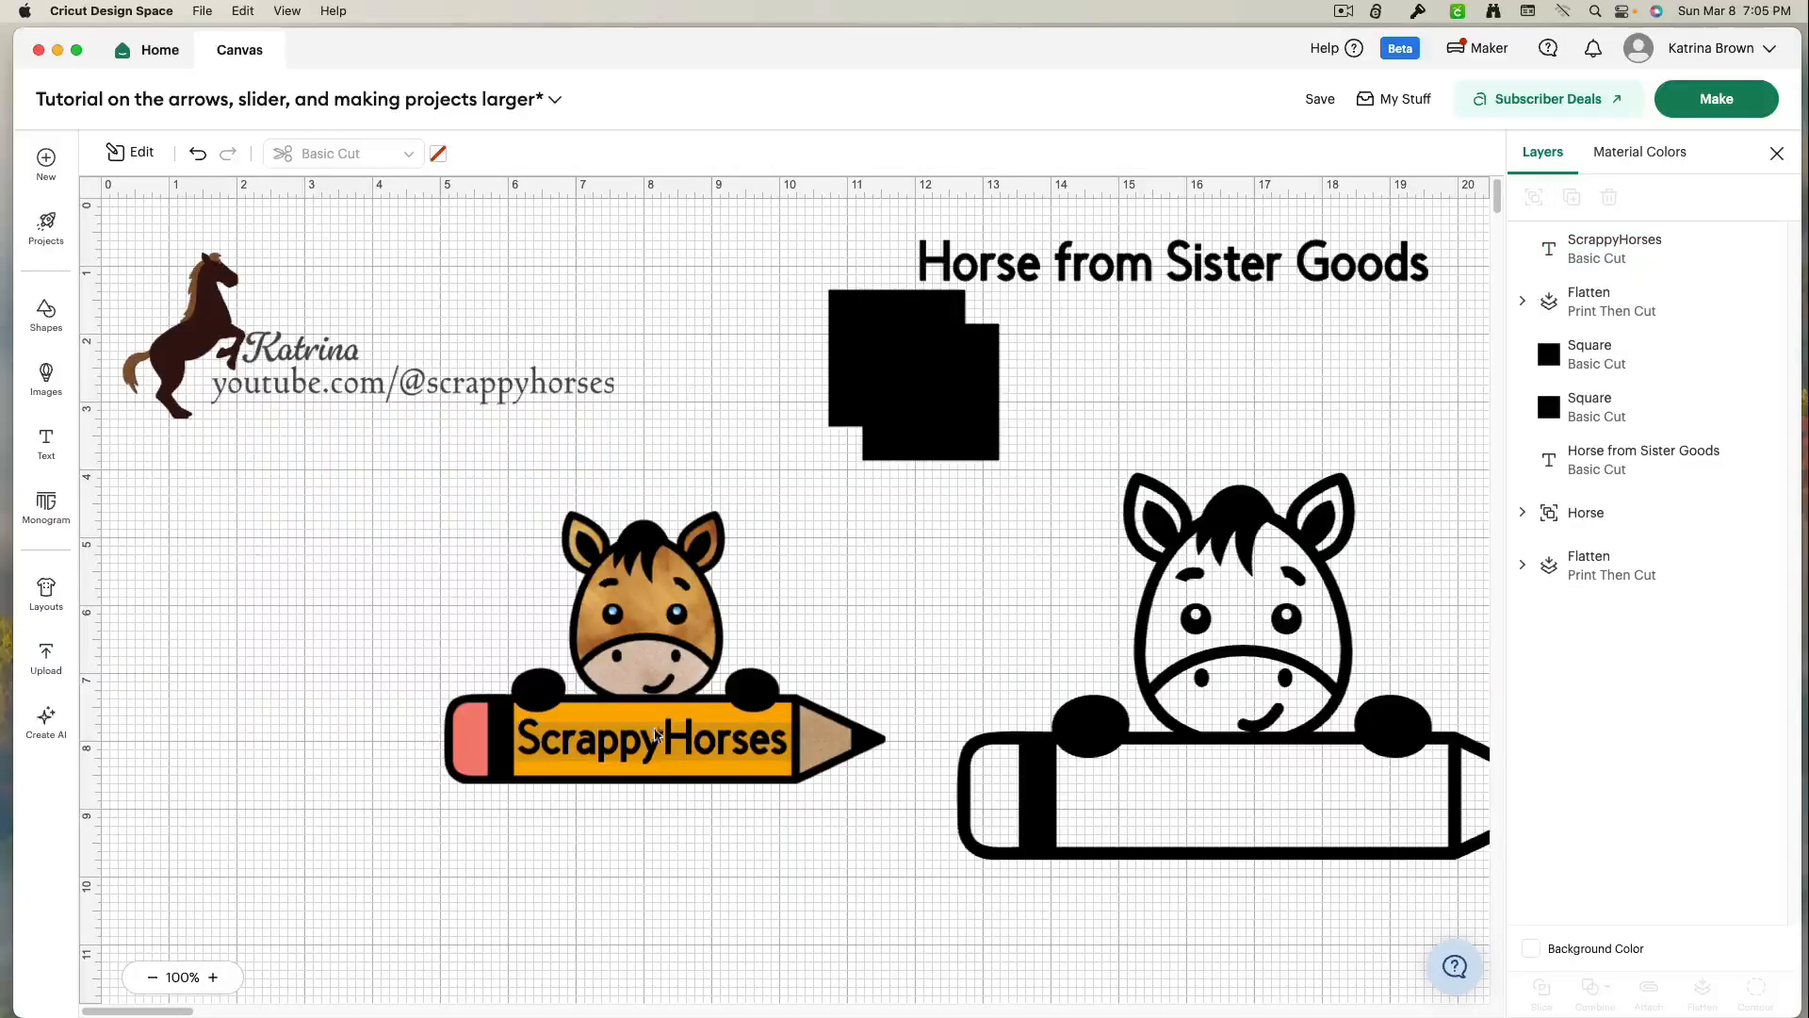